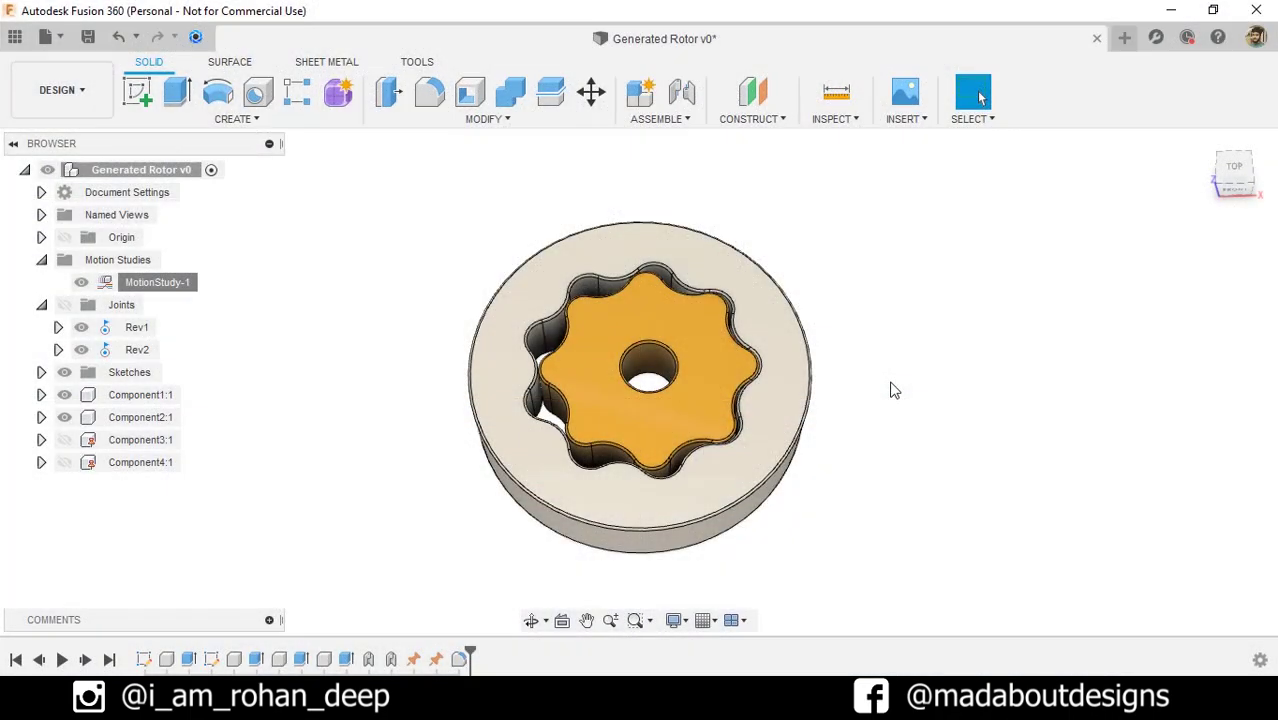
- Create a new design and check the units in its document settings
{"action": "left_click", "coordinate": [50, 38]}
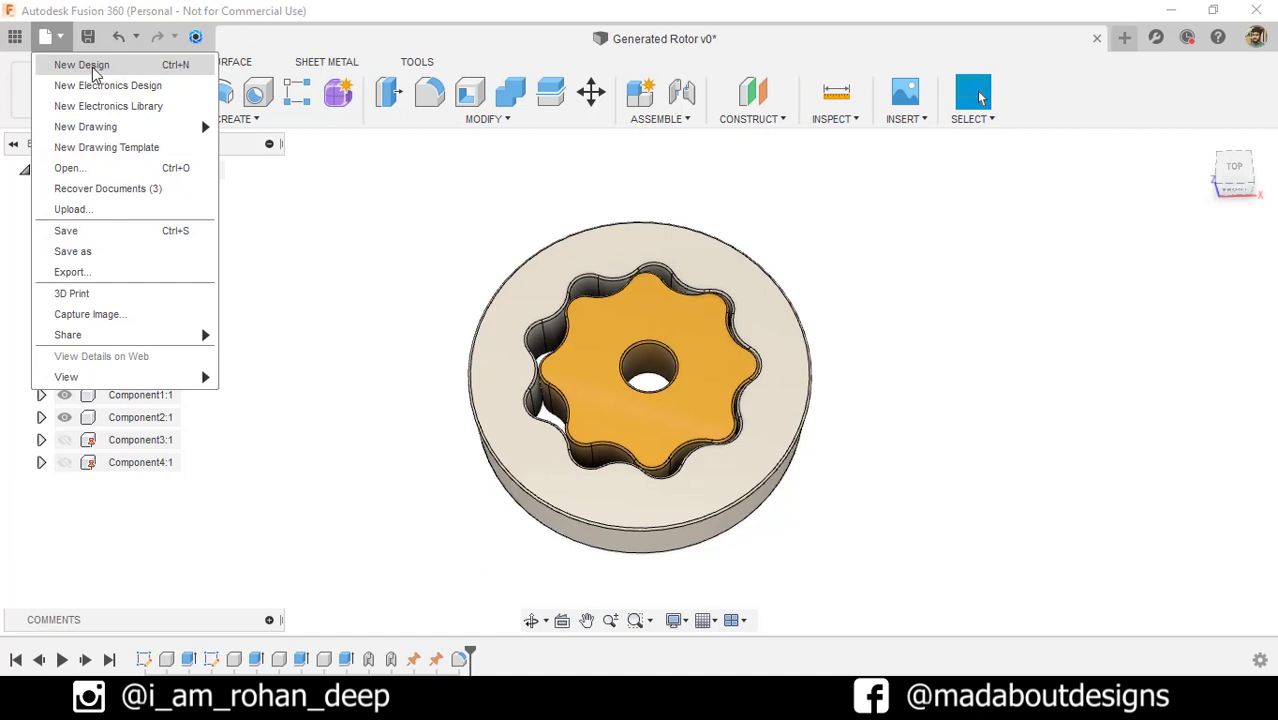
{"action": "left_click", "coordinate": [92, 65]}
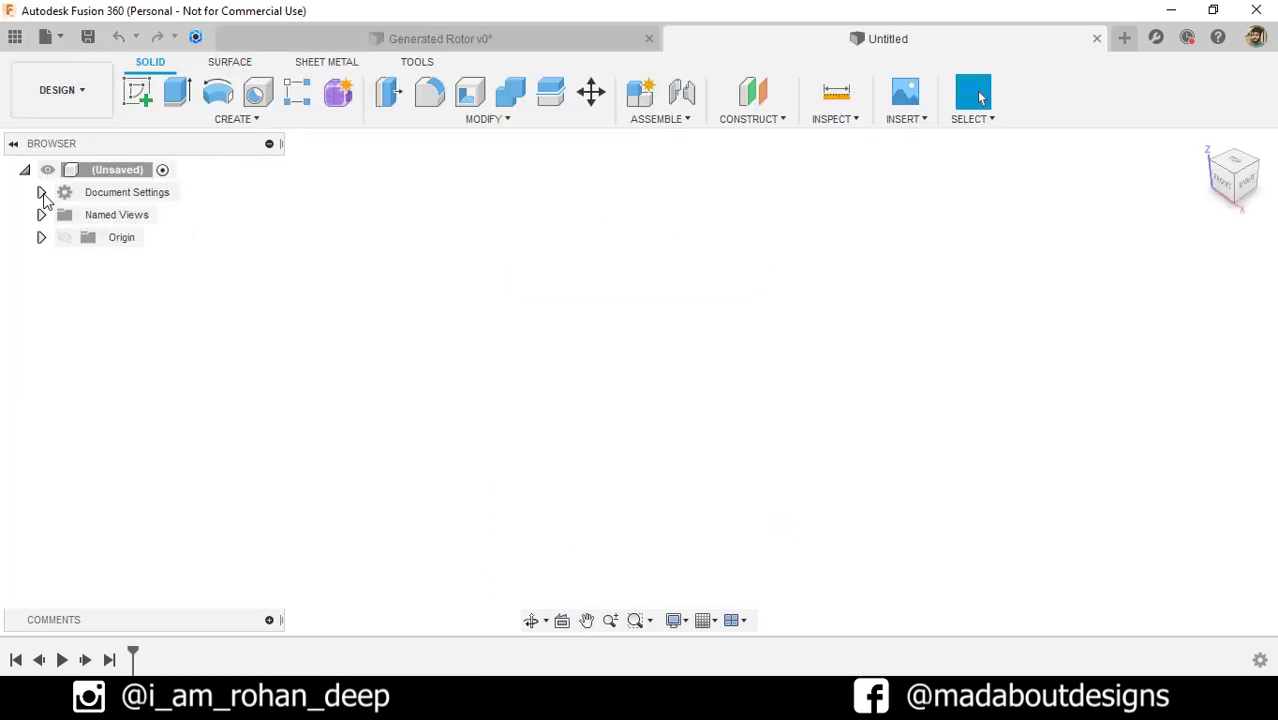
{"action": "left_click", "coordinate": [42, 194]}
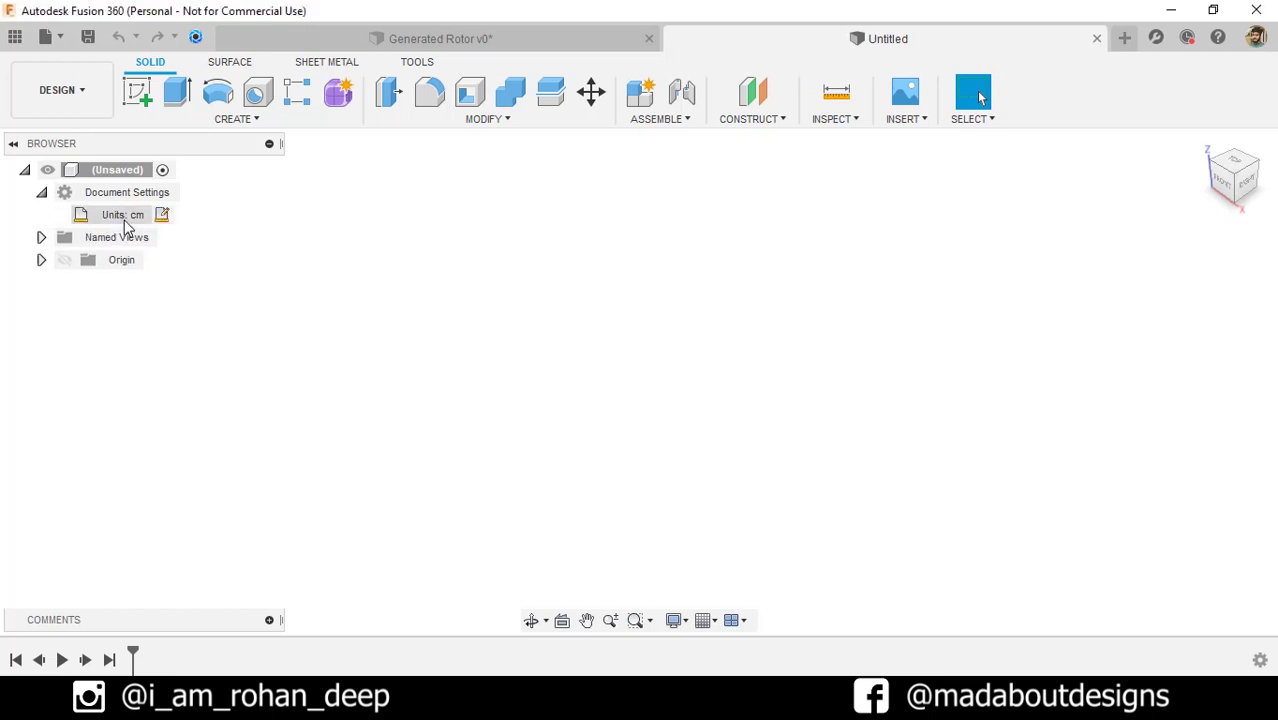
{"action": "left_click", "coordinate": [42, 194]}
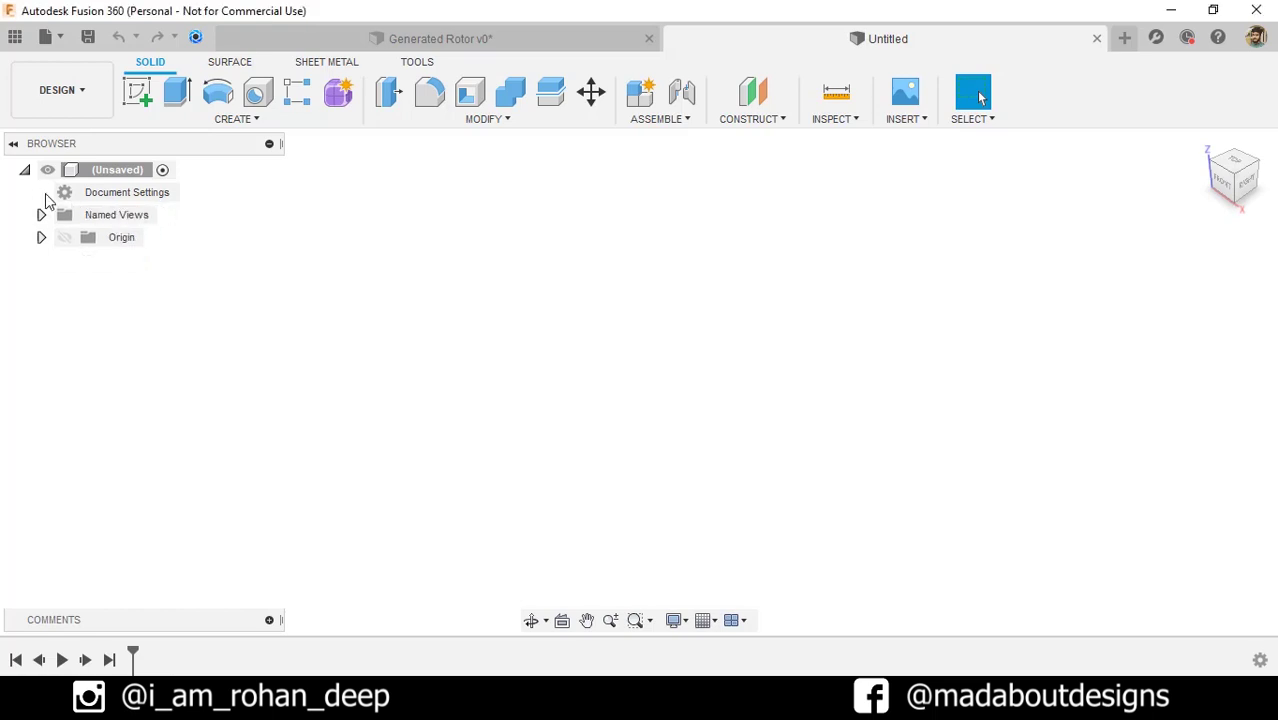
- Create an empty, activated component named Inside Rotor
{"action": "left_click", "coordinate": [640, 92]}
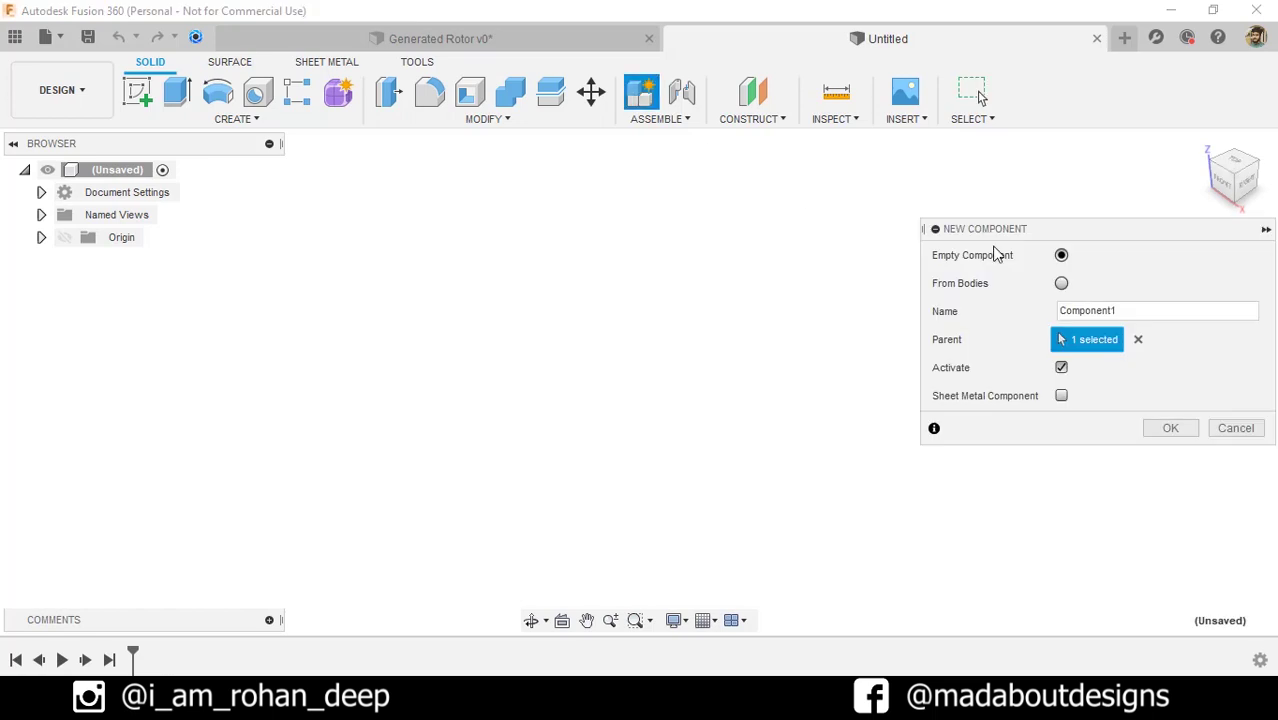
{"action": "key", "text": "Tab"}
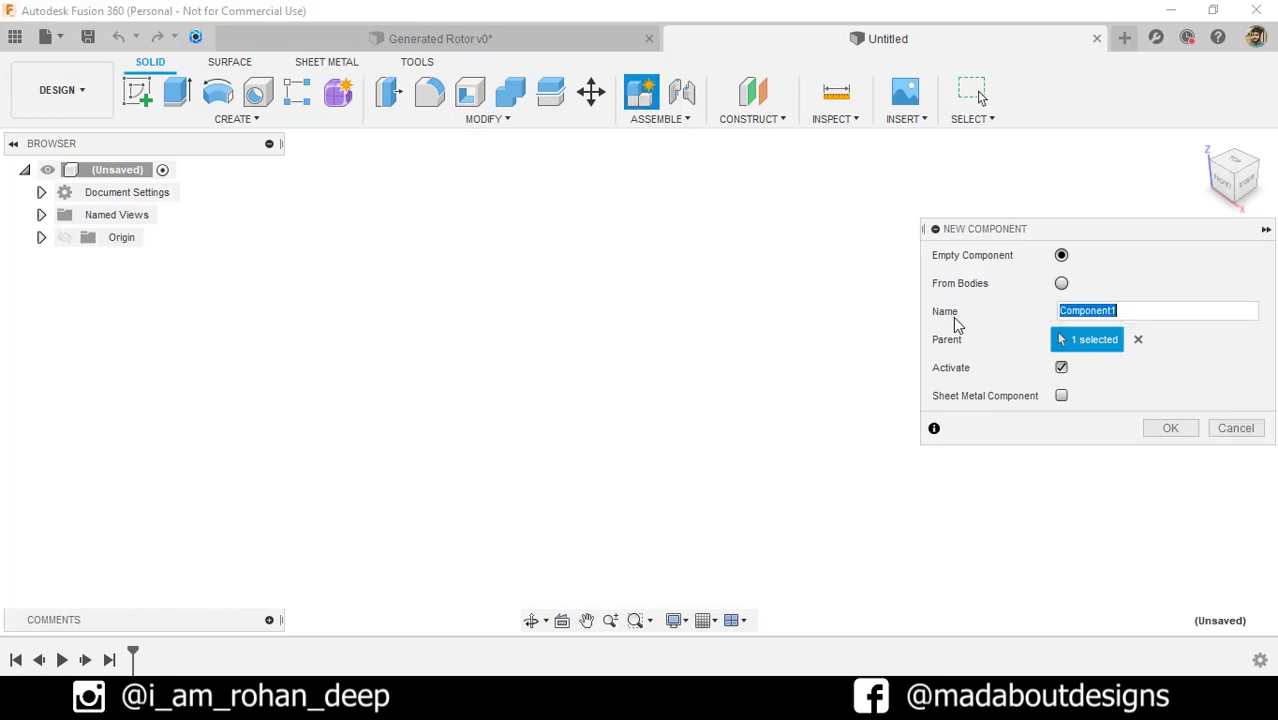
{"action": "key", "text": "BackSpace"}
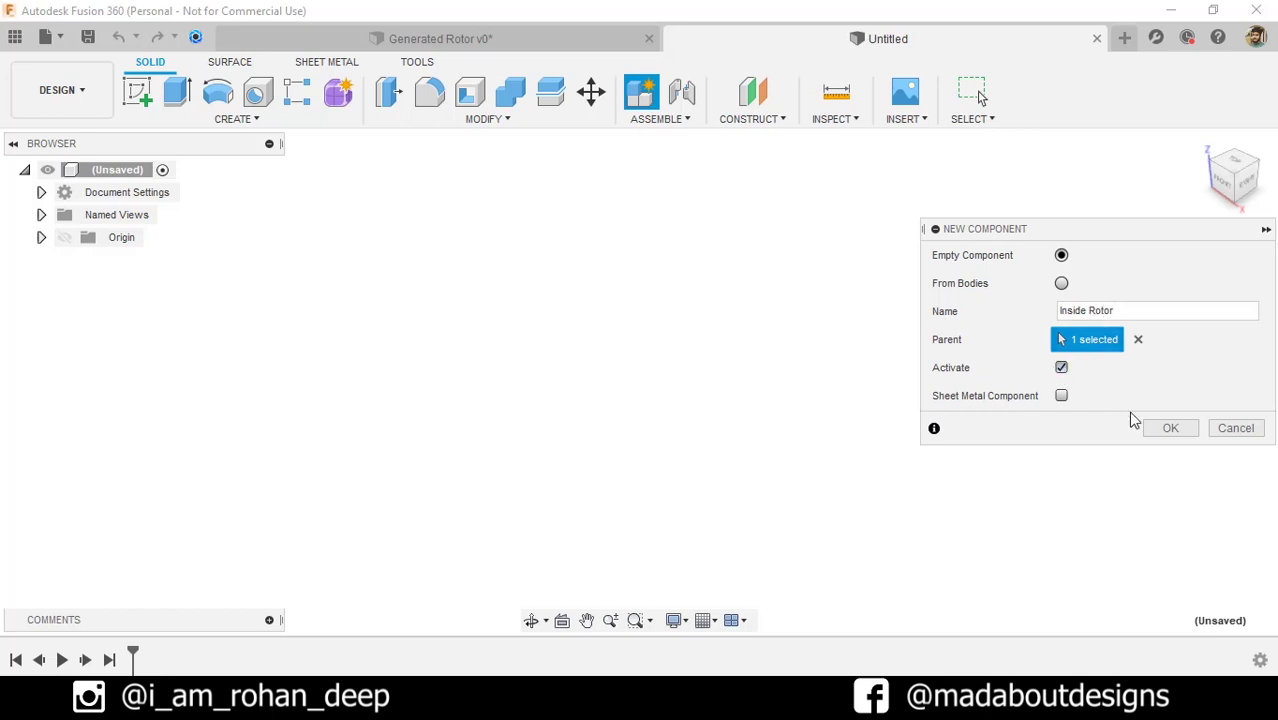
{"action": "left_click", "coordinate": [1168, 432]}
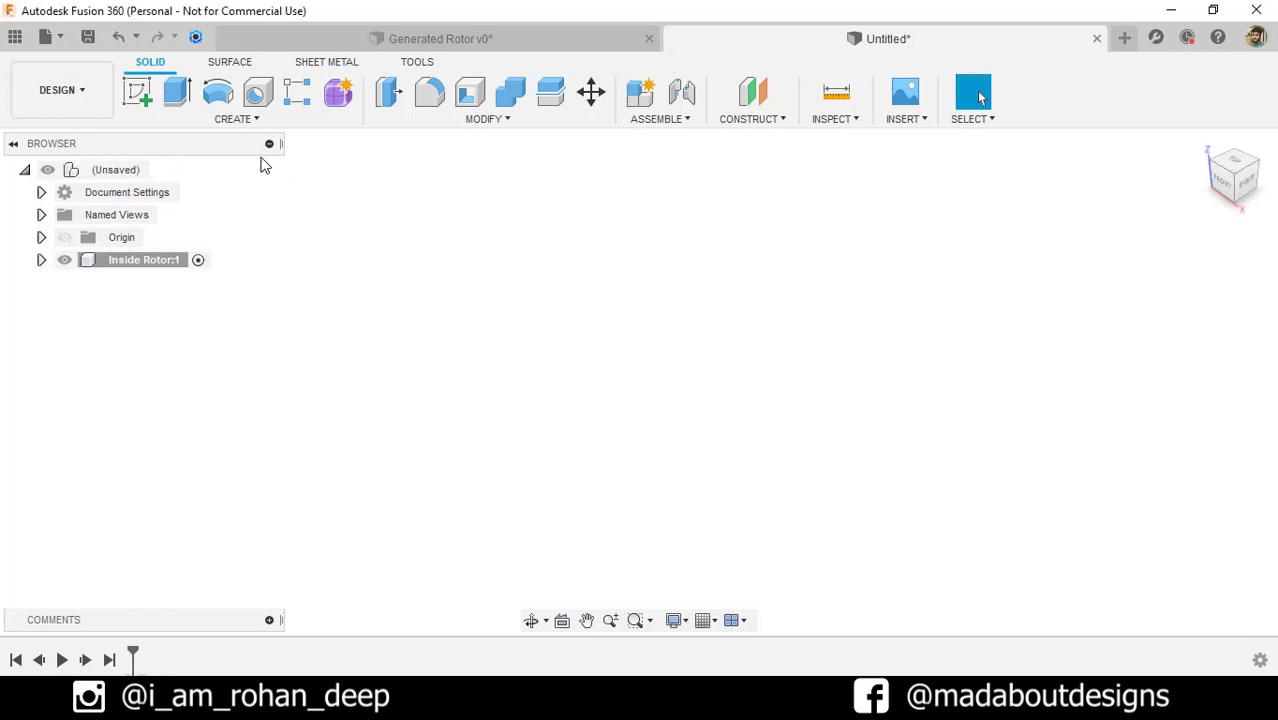
- Start a sketch on the horizontal XY plane and draw a 4 cm diameter circle on the X axis, about 12 cm from the origin
{"action": "left_click", "coordinate": [145, 97]}
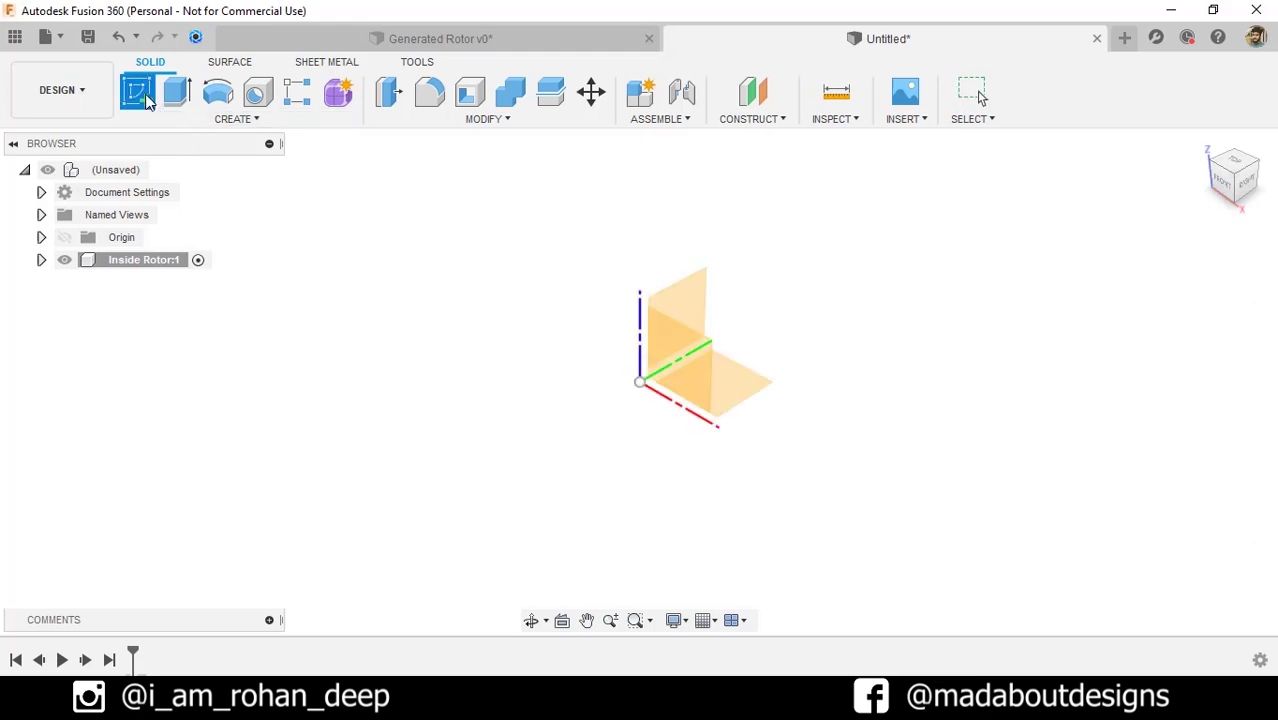
{"action": "left_click", "coordinate": [745, 380]}
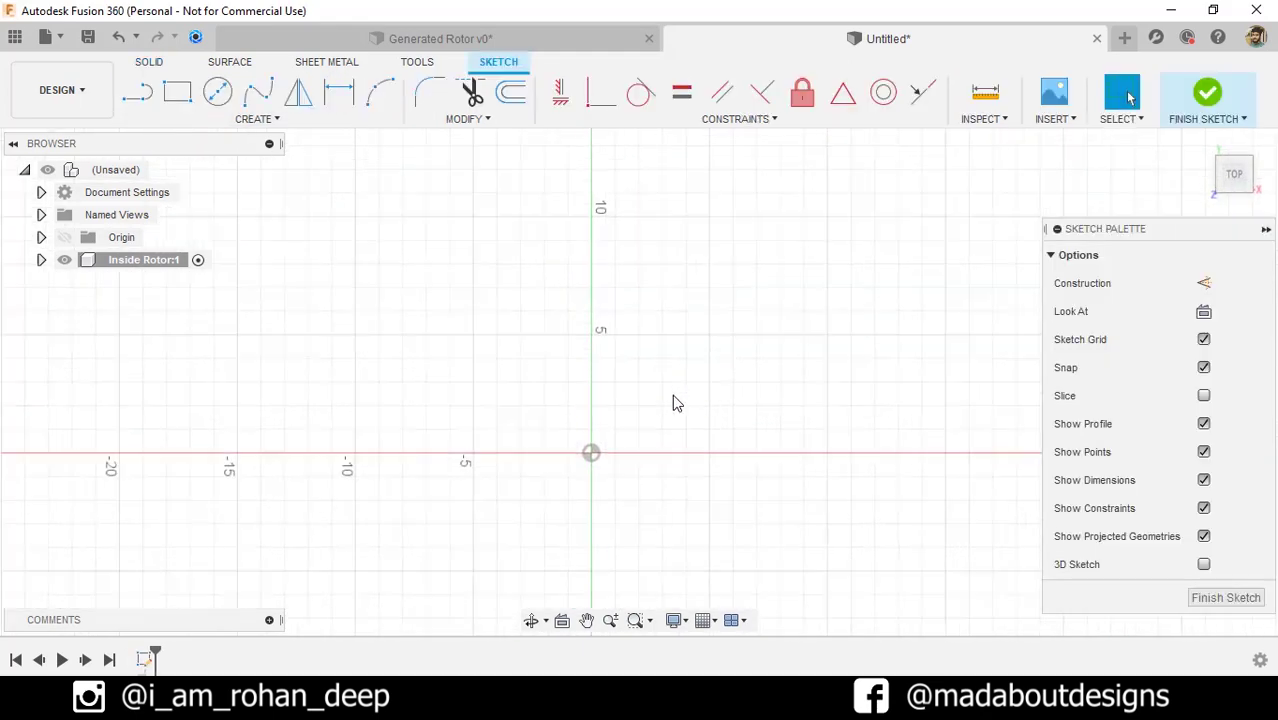
{"action": "middle_click_drag", "start_coordinate": [679, 405], "coordinate": [636, 321]}
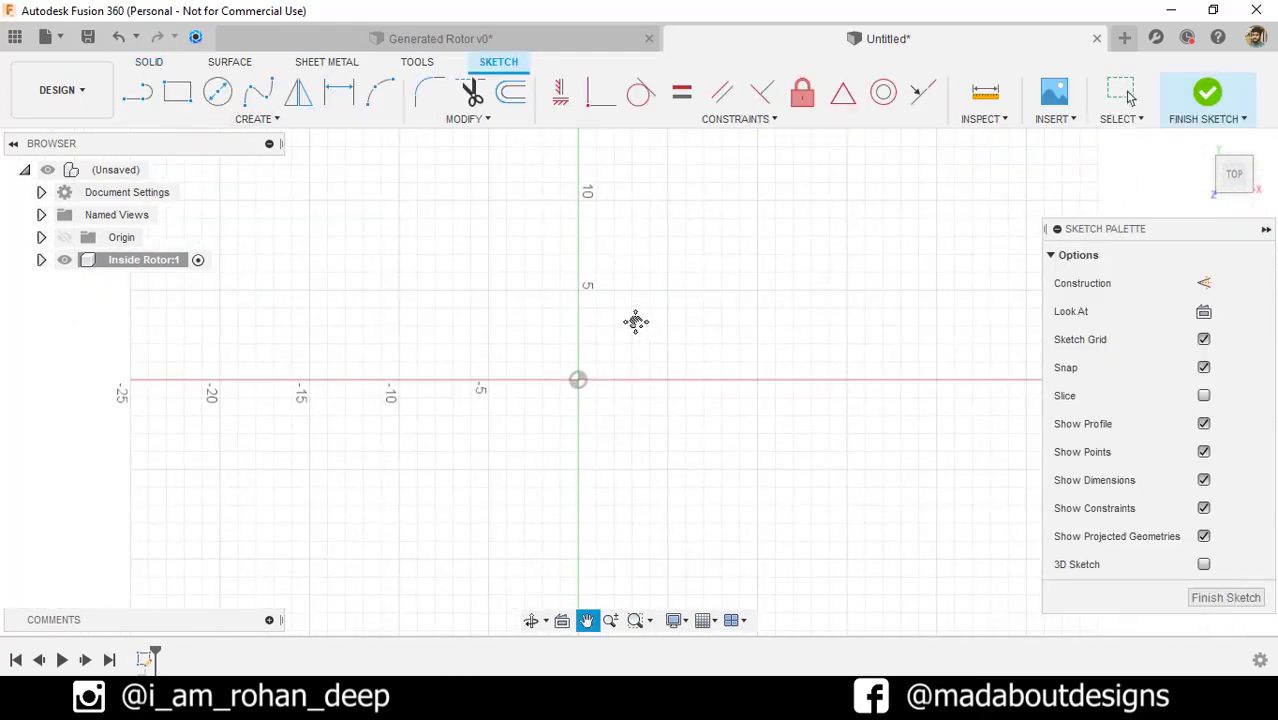
{"action": "left_click", "coordinate": [218, 94]}
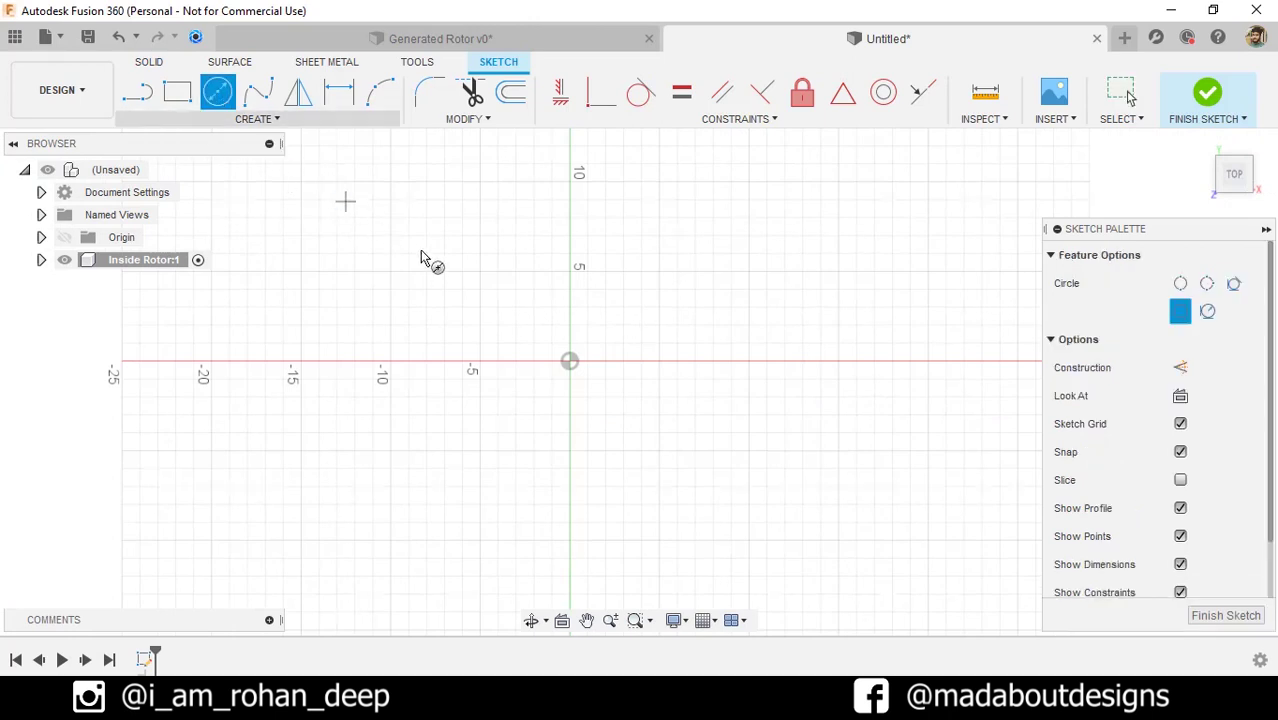
{"action": "left_click", "coordinate": [571, 366]}
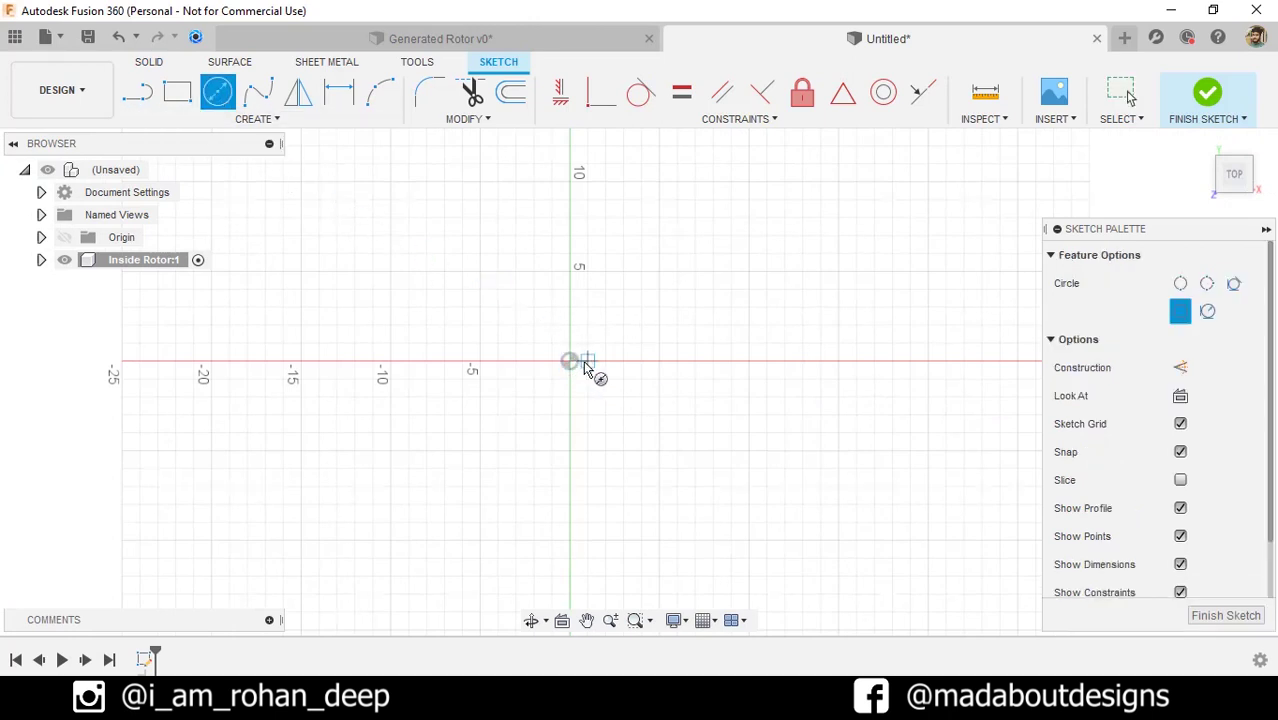
{"action": "left_click", "coordinate": [785, 362]}
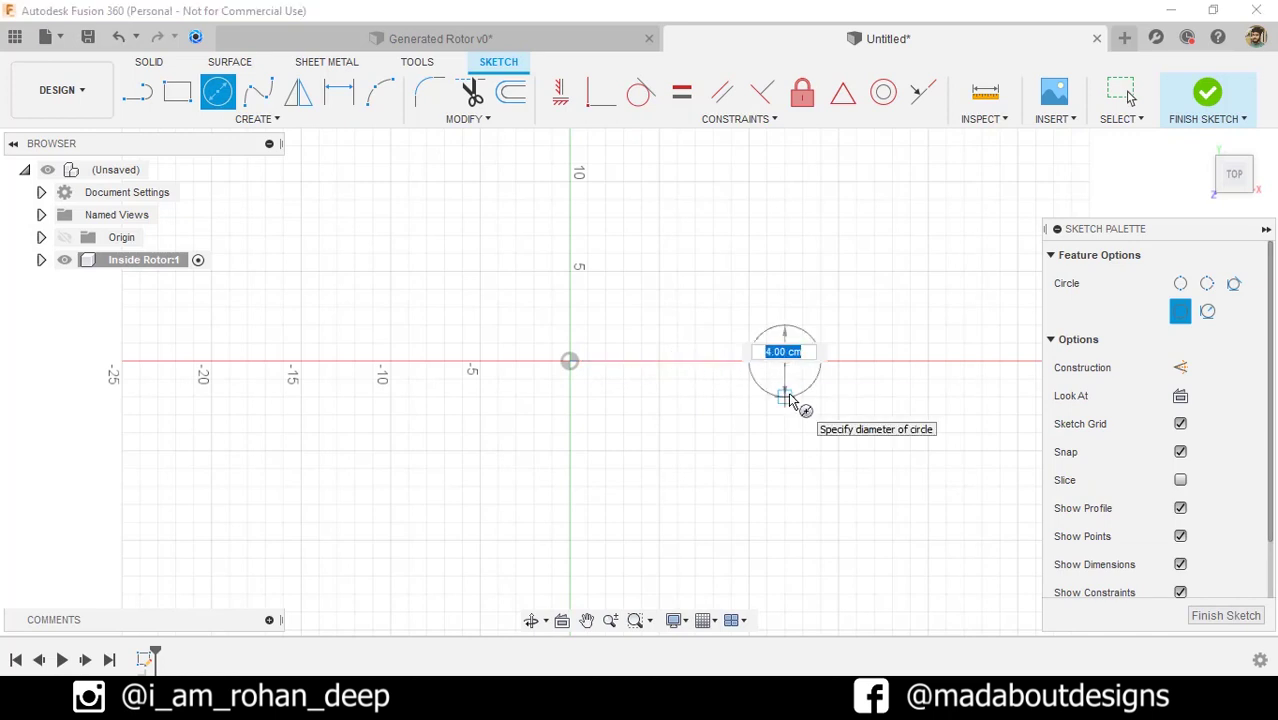
{"action": "left_click", "coordinate": [789, 400]}
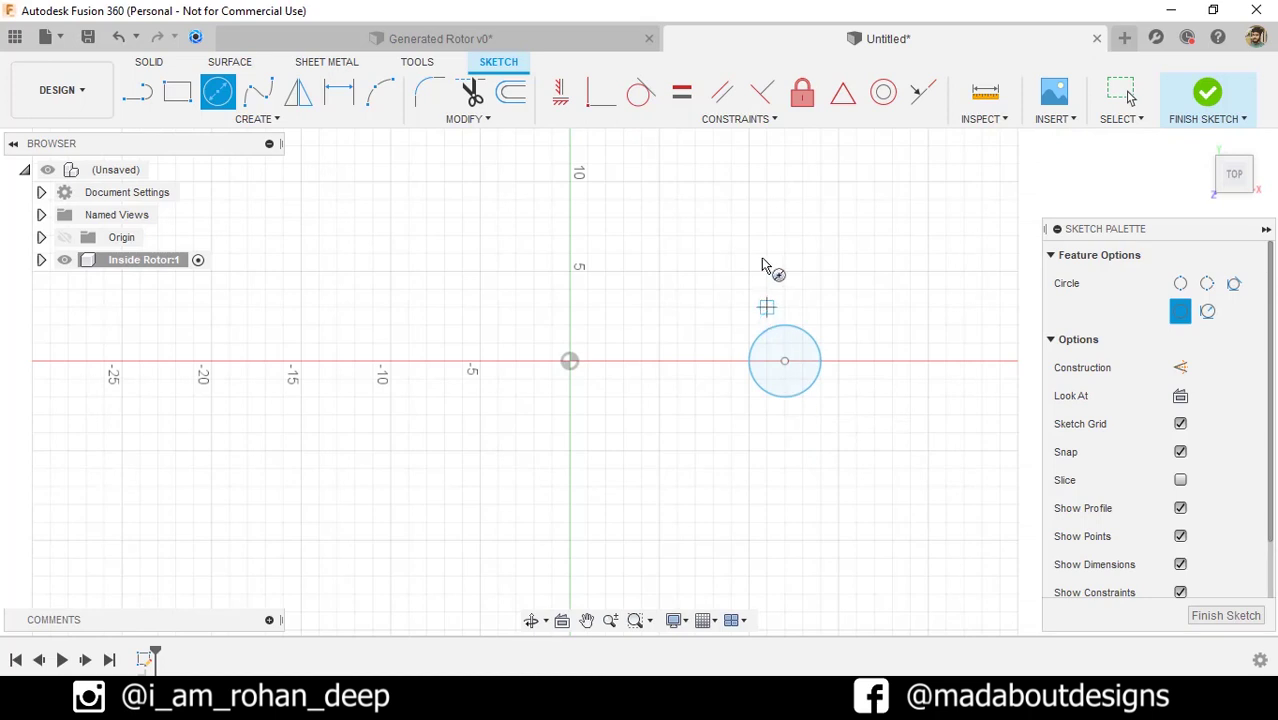
- Apply a horizontal constraint between the origin and the circle's center point
{"action": "left_click", "coordinate": [563, 93]}
{"action": "left_click", "coordinate": [570, 361]}
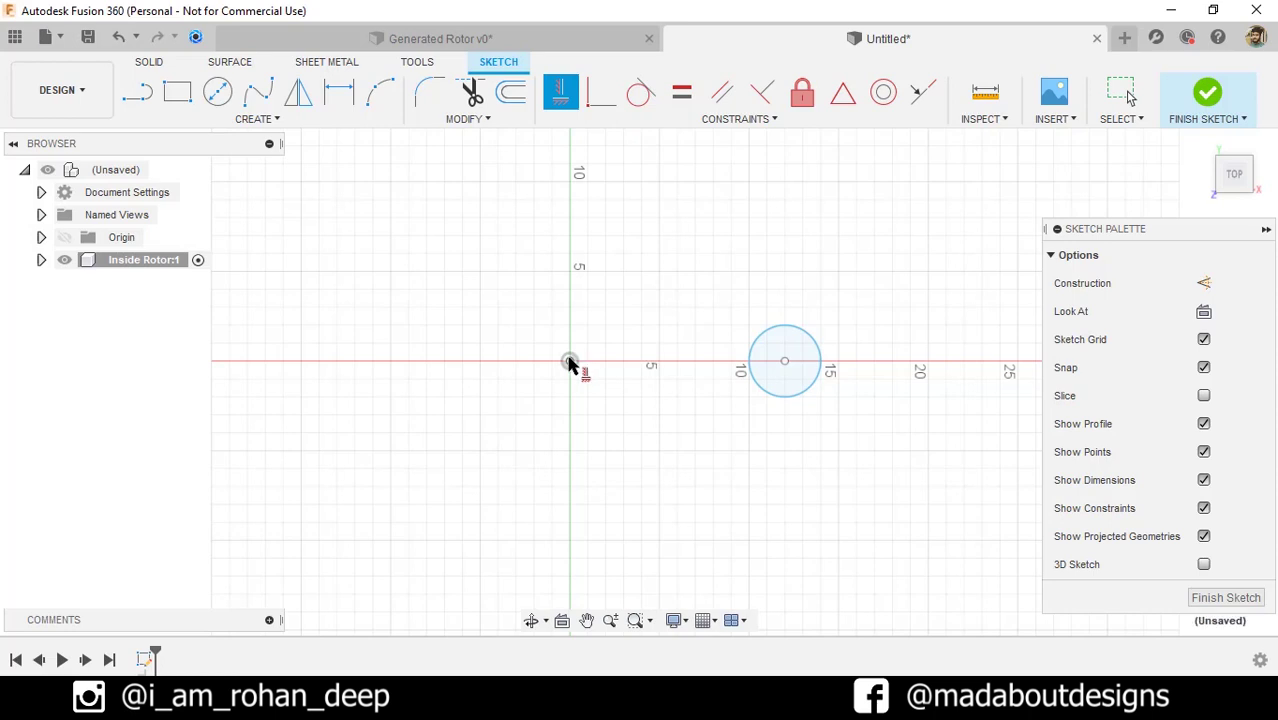
{"action": "left_click", "coordinate": [784, 364]}
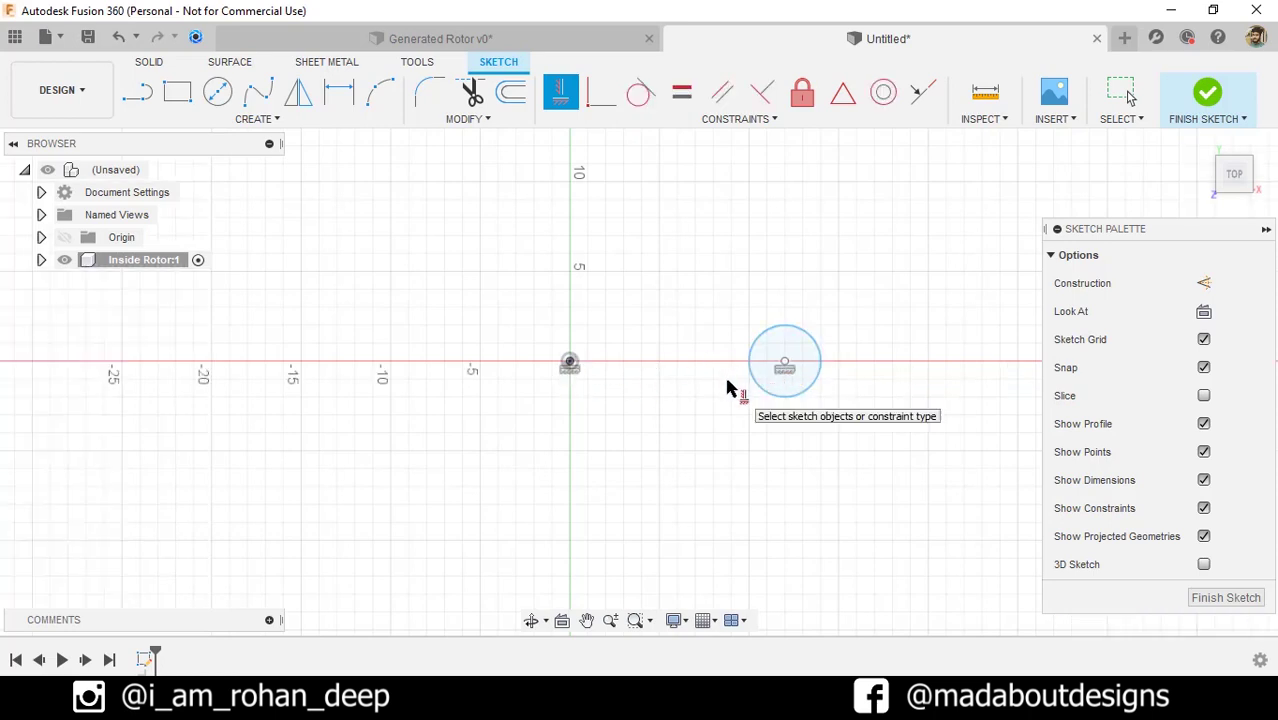
- Dimension the horizontal distance from the origin to the circle's center as 10 cm
{"action": "left_click", "coordinate": [284, 124]}
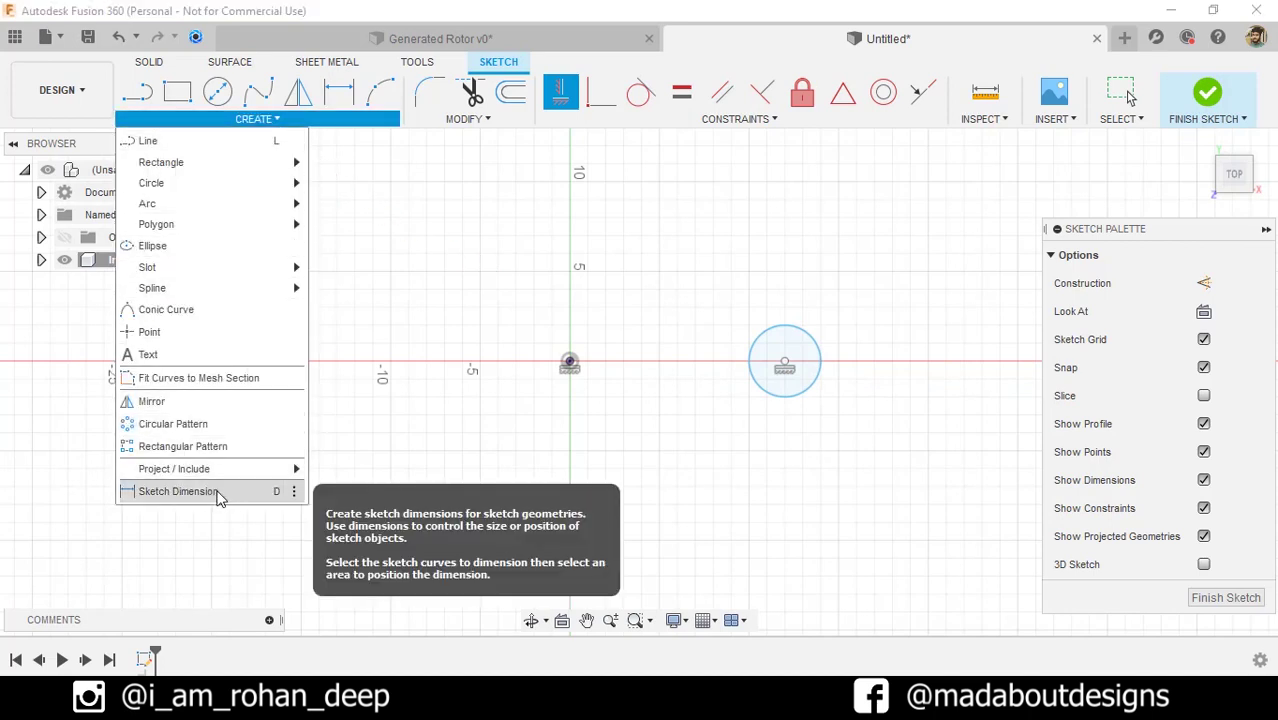
{"action": "left_click", "coordinate": [178, 491]}
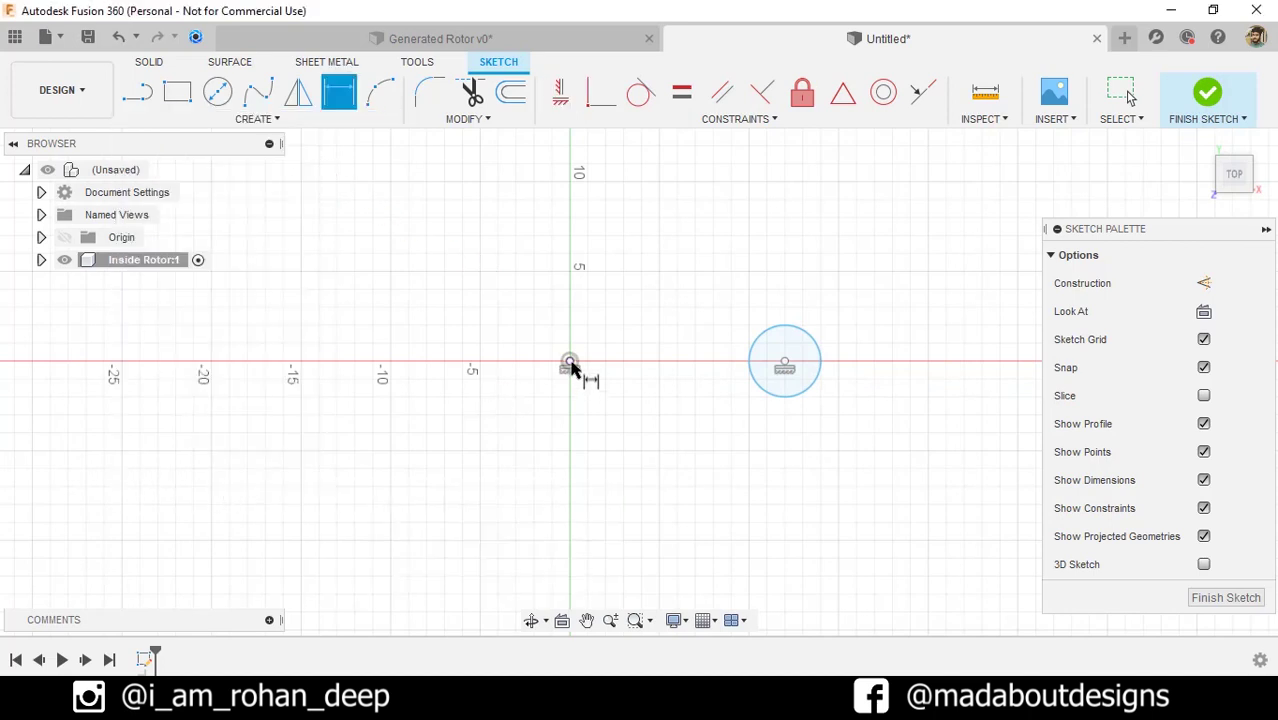
{"action": "left_click", "coordinate": [785, 362]}
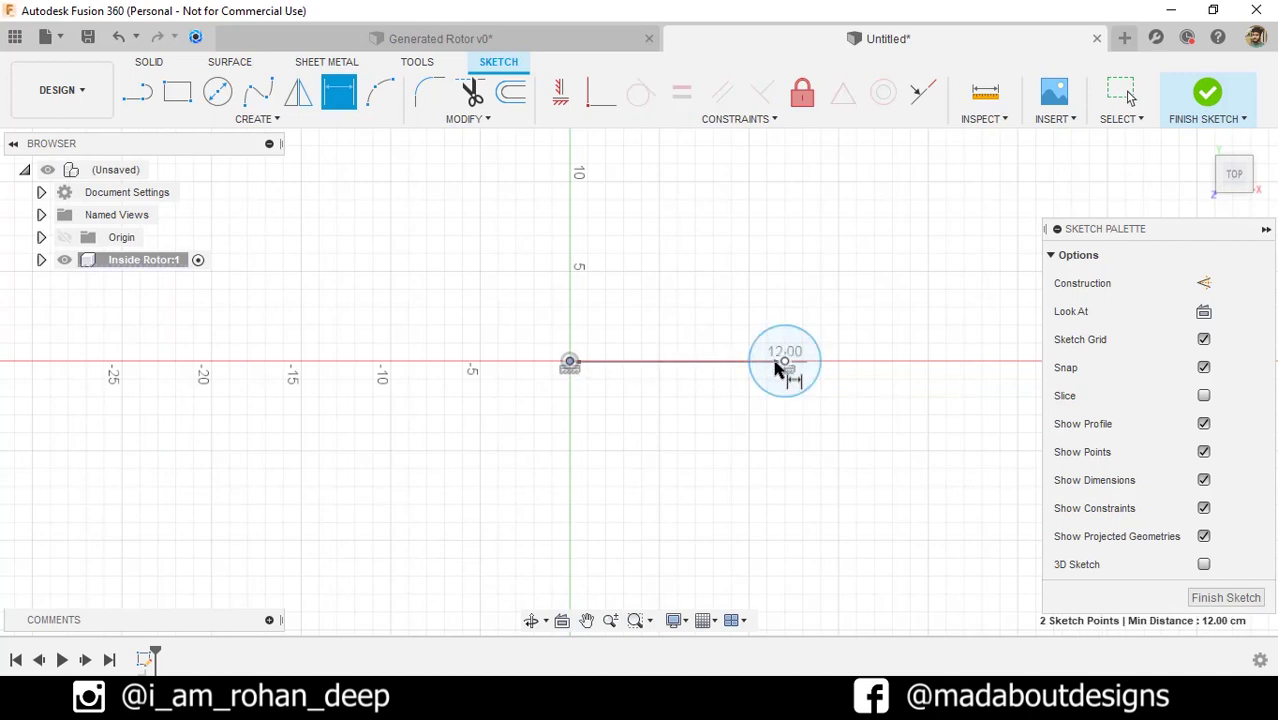
{"action": "left_click", "coordinate": [672, 446]}
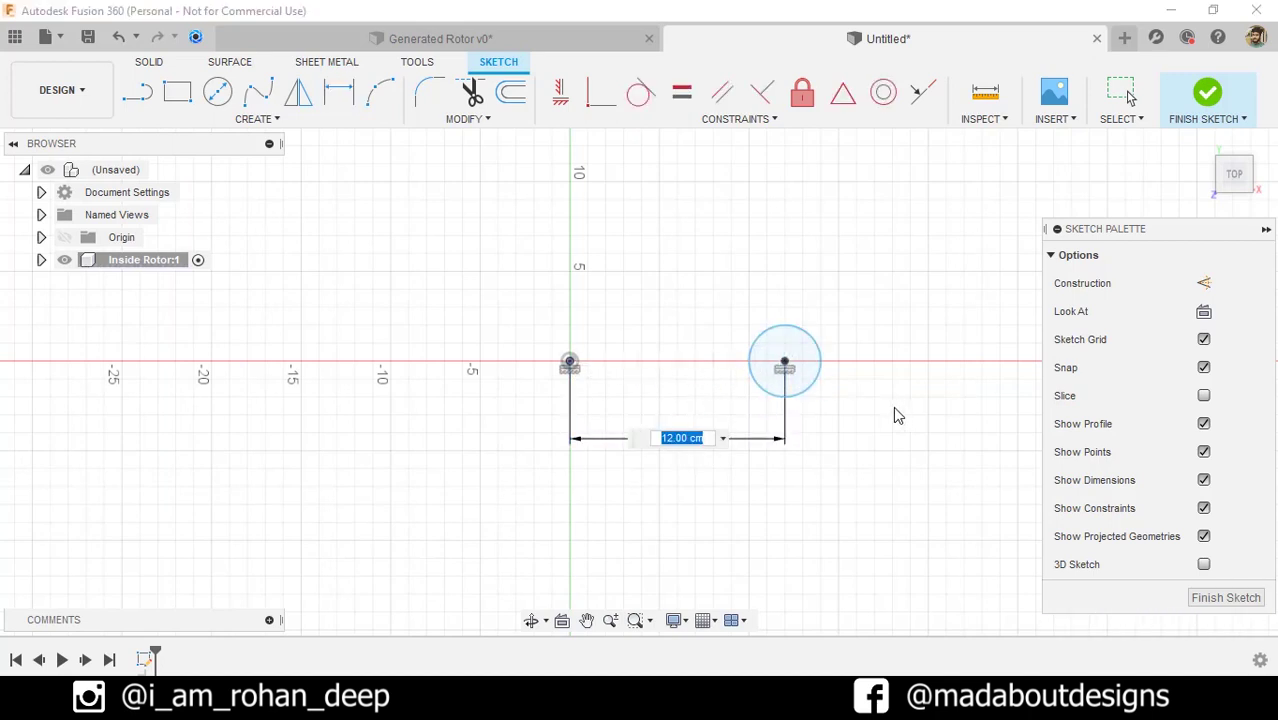
{"action": "type", "text": "10"}
{"action": "key", "text": "Return"}
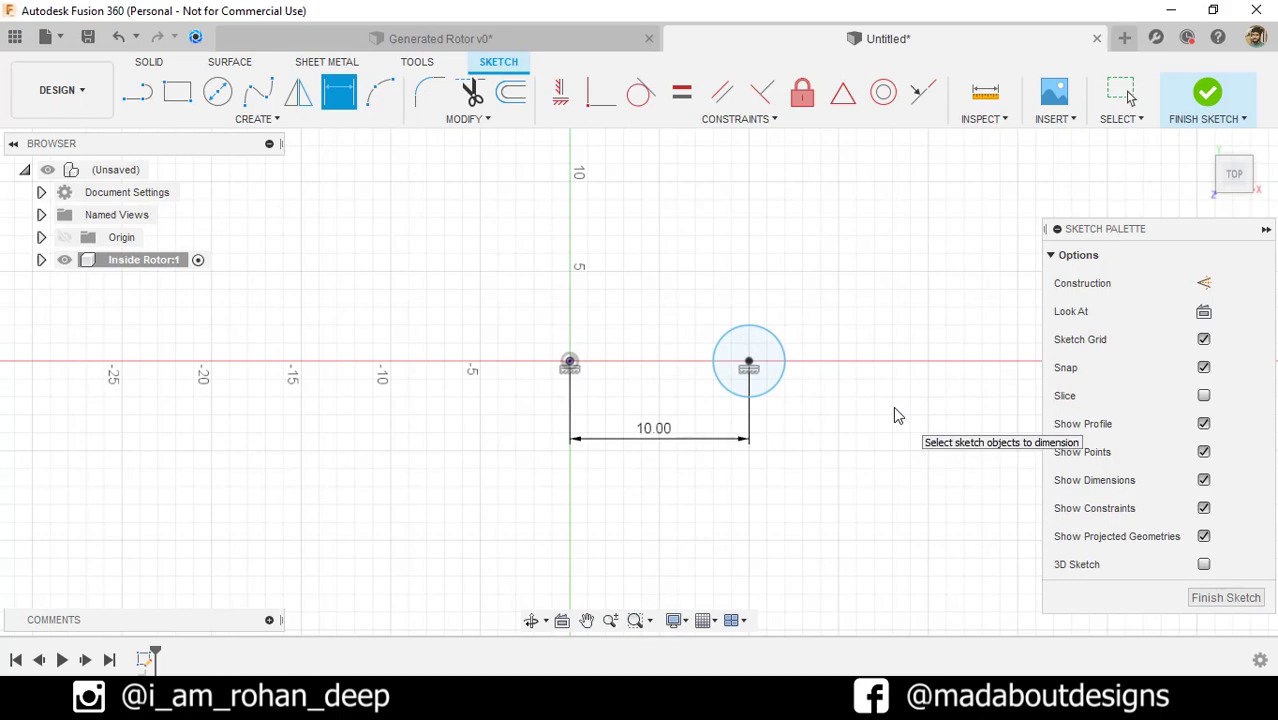
- Create a full circular pattern of the circle around the origin with a quantity of 8
{"action": "scroll", "coordinate": [600, 400], "scroll_direction": "down", "scroll_amount": 1}
{"action": "scroll", "coordinate": [600, 400], "scroll_direction": "down", "scroll_amount": 1}
{"action": "scroll", "coordinate": [640, 400], "scroll_direction": "up", "scroll_amount": 3}
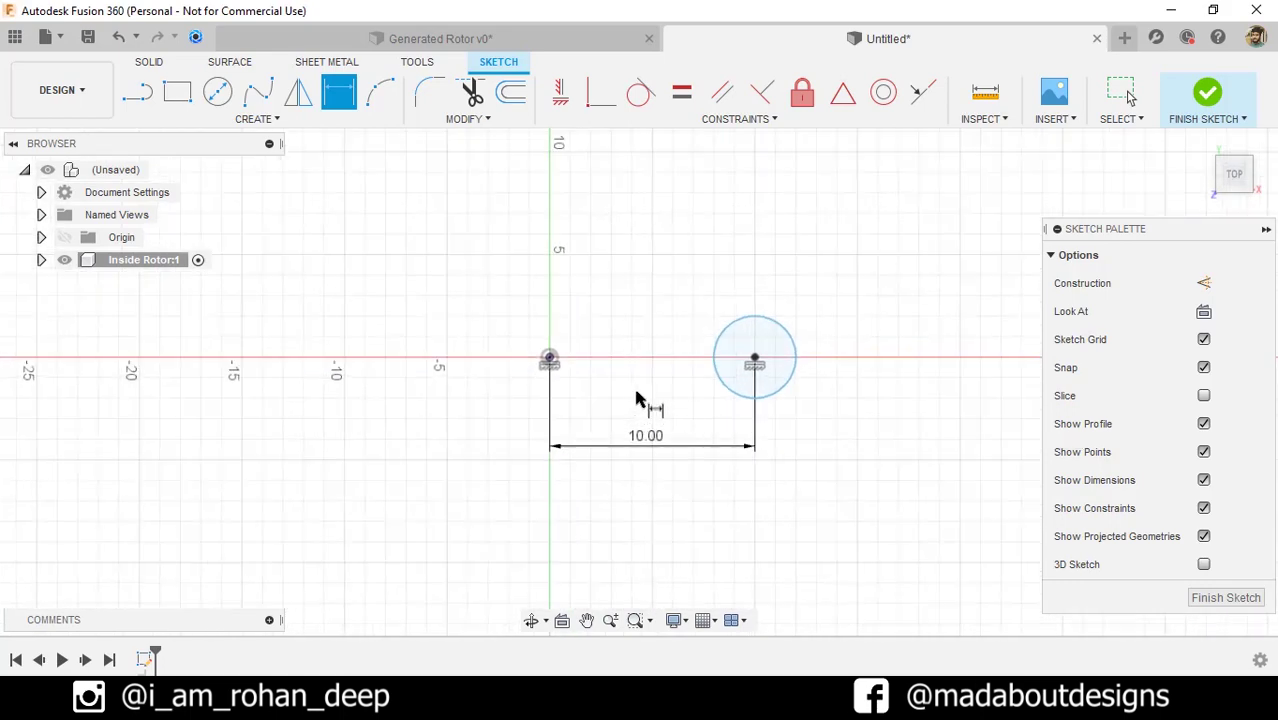
{"action": "key", "text": "d"}
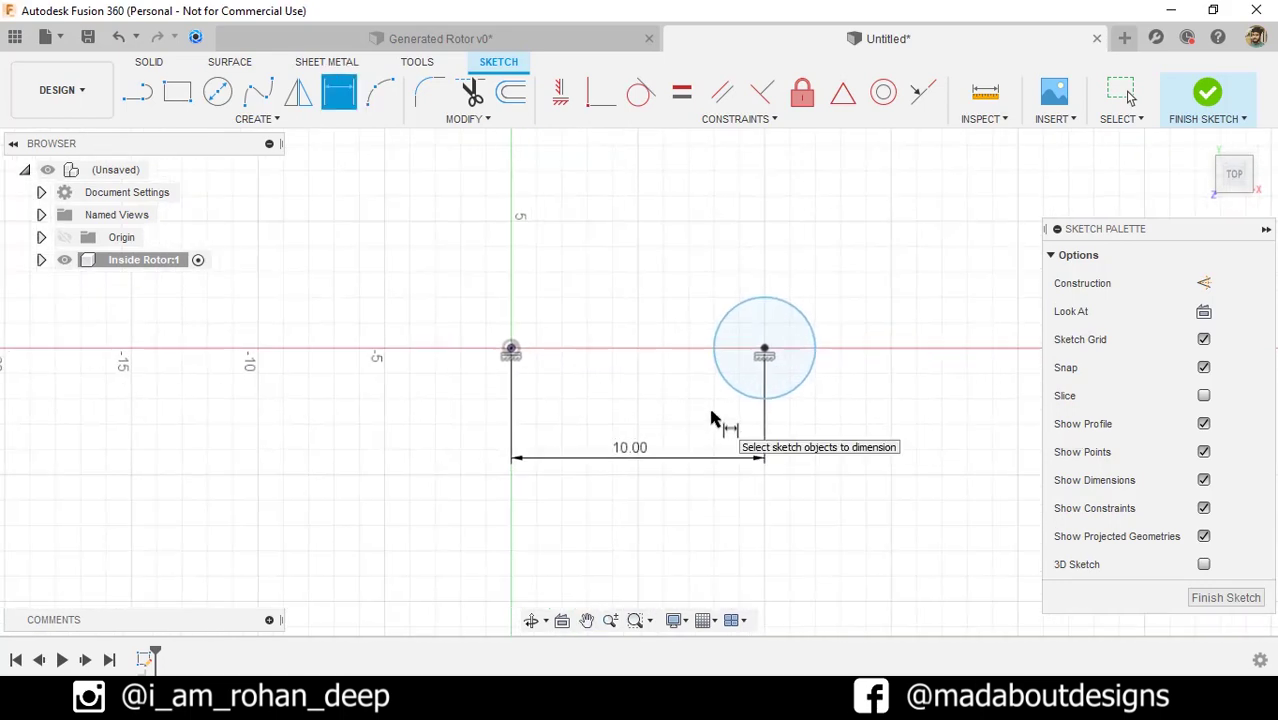
{"action": "left_click", "coordinate": [281, 122]}
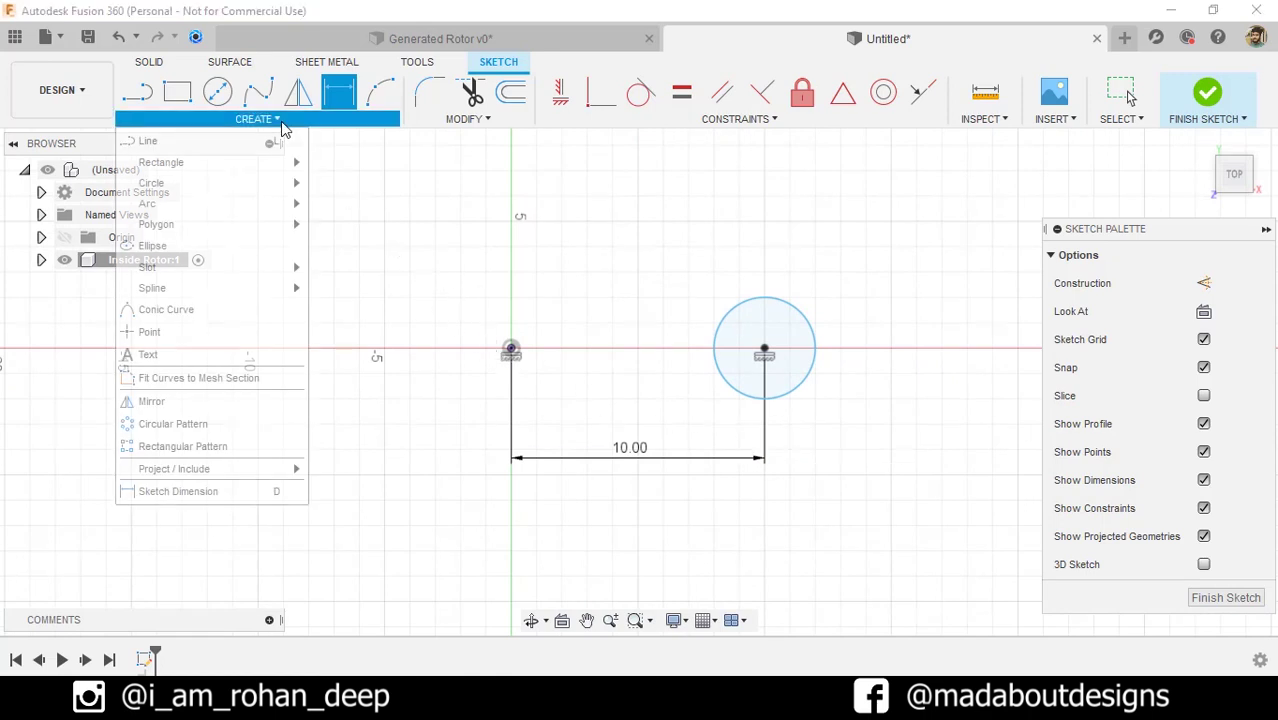
{"action": "left_click", "coordinate": [178, 424]}
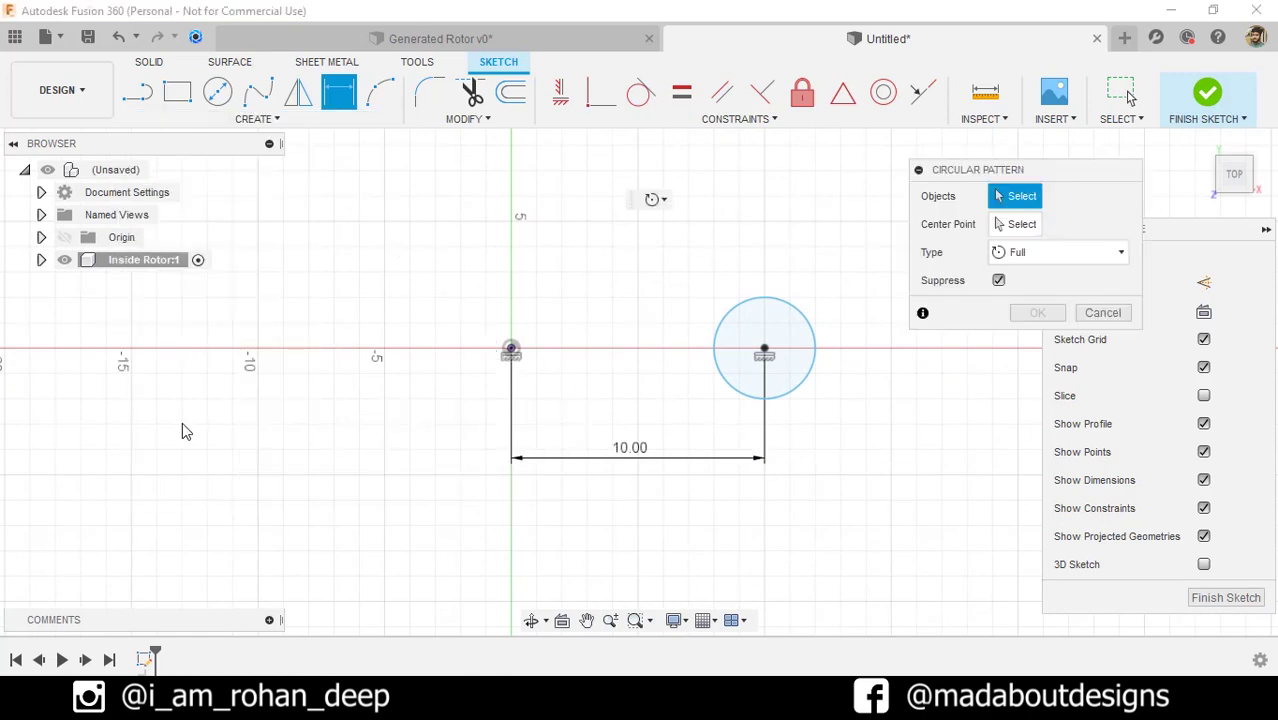
{"action": "scroll", "coordinate": [480, 375], "scroll_direction": "down", "scroll_amount": 1}
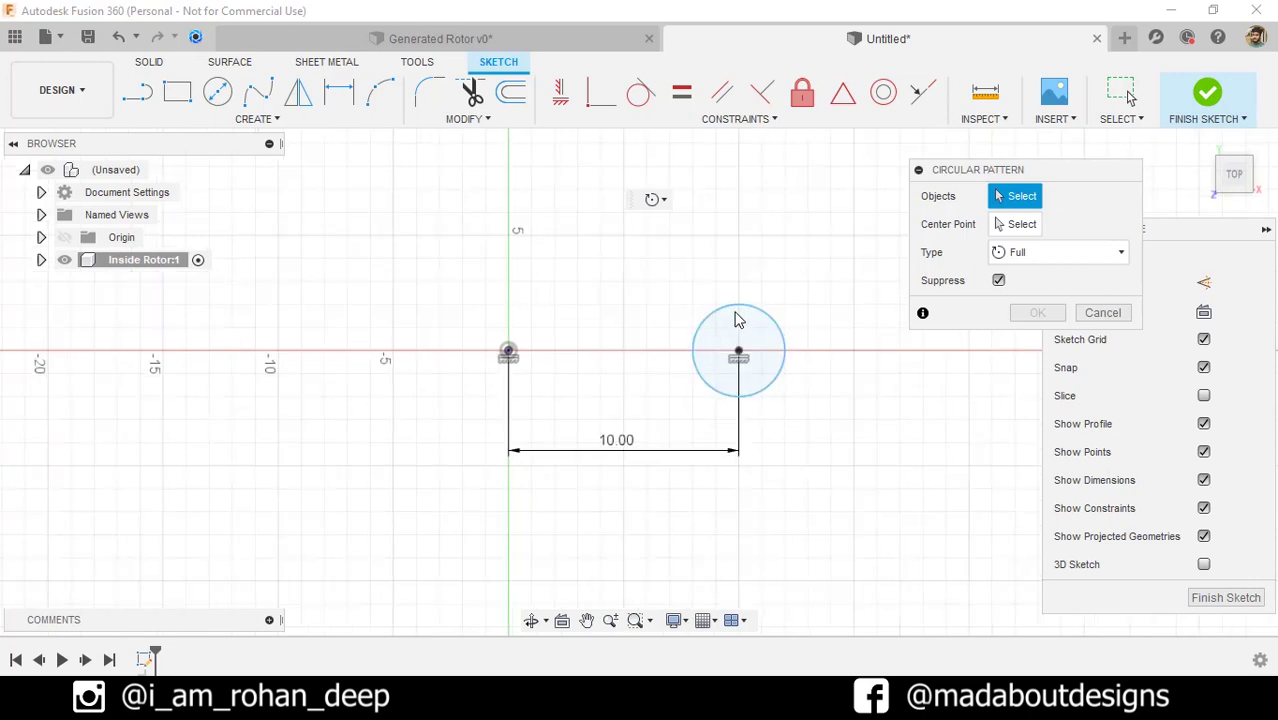
{"action": "left_click", "coordinate": [741, 312]}
{"action": "left_click", "coordinate": [996, 224]}
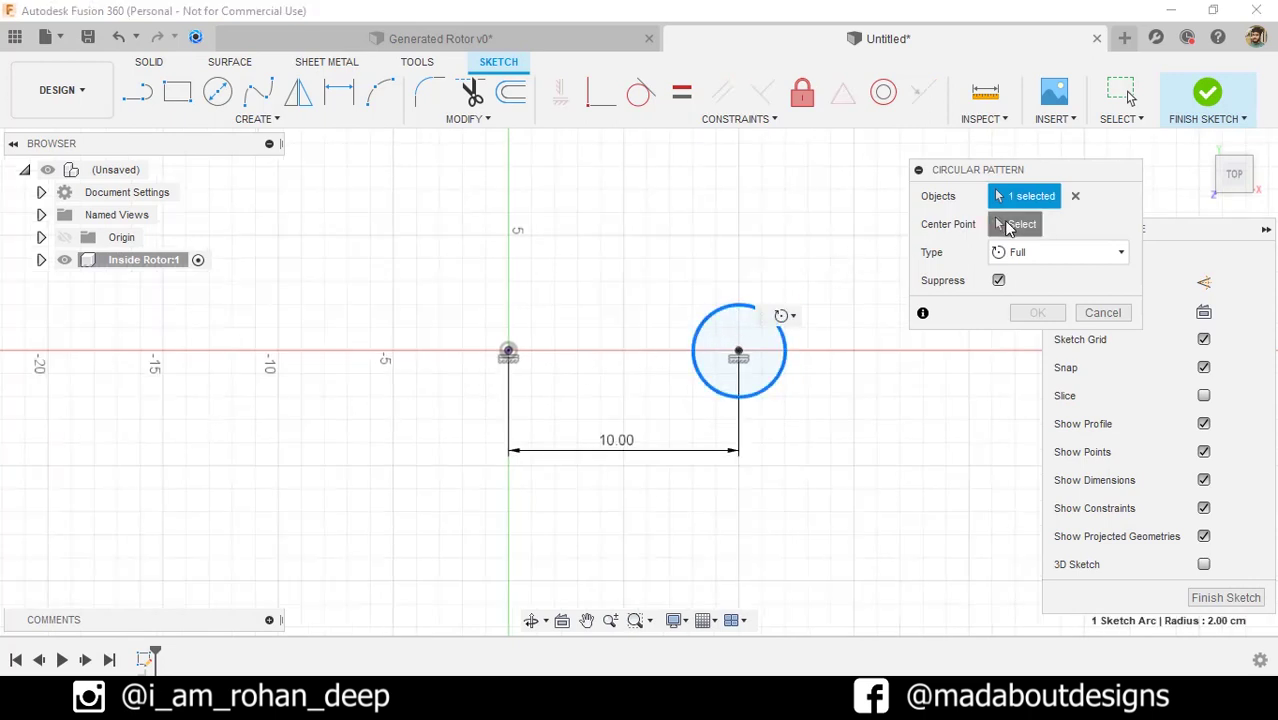
{"action": "left_click", "coordinate": [508, 352]}
{"action": "scroll", "coordinate": [557, 308], "scroll_direction": "down", "scroll_amount": 1}
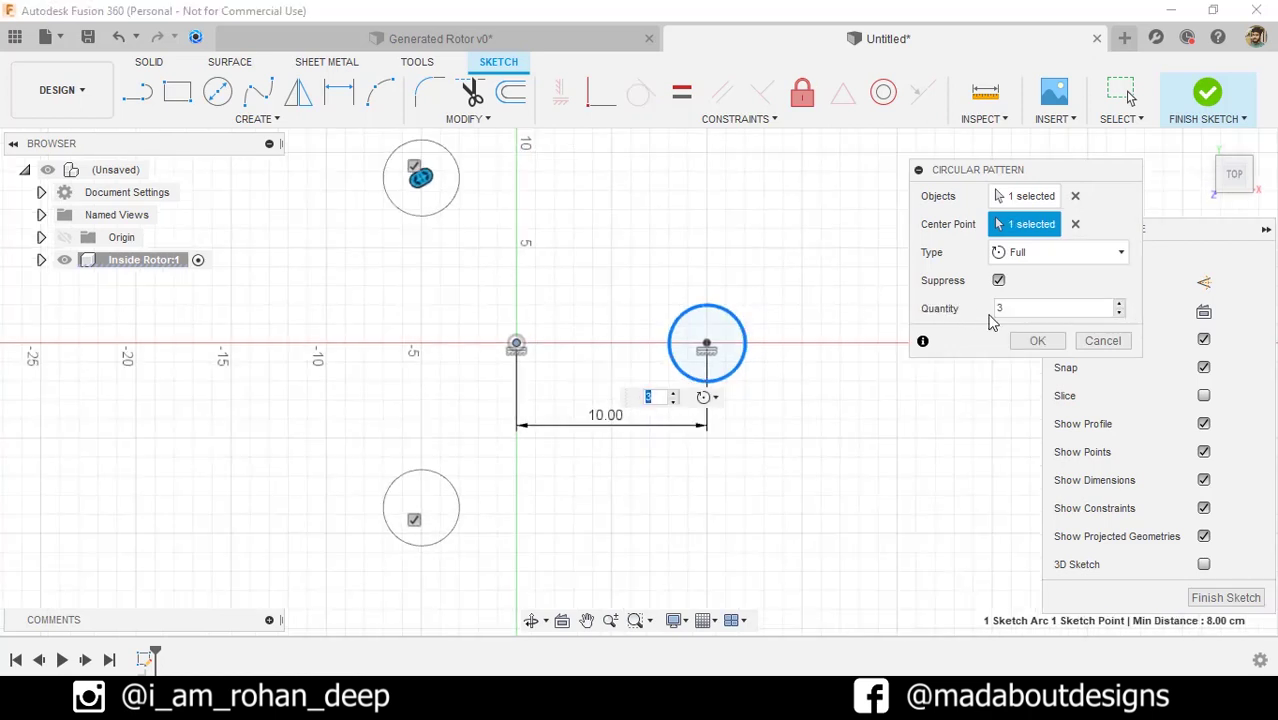
{"action": "left_click", "coordinate": [1008, 309]}
{"action": "left_click_drag", "start_coordinate": [1008, 309], "coordinate": [955, 318]}
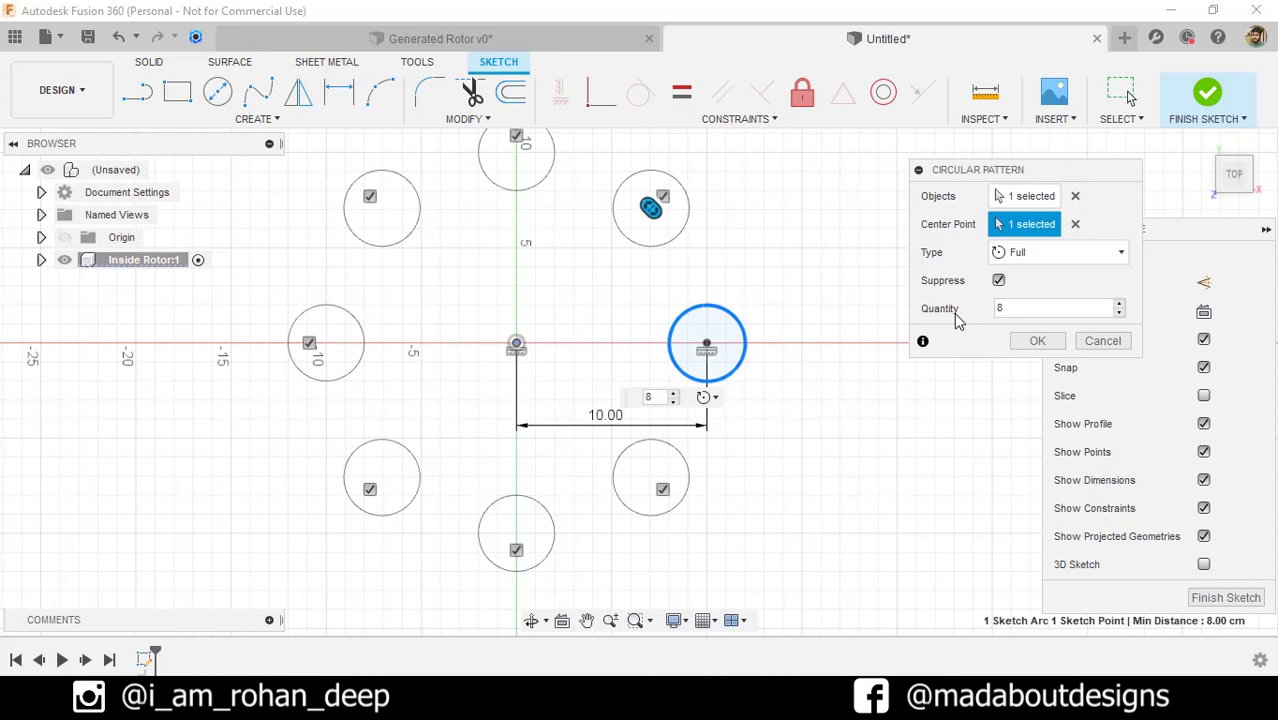
{"action": "left_click", "coordinate": [1038, 341]}
- Draw a 3-point arc bulging toward the origin, connecting the circle on the positive X axis to its neighbouring circle above
{"action": "scroll", "coordinate": [1022, 347], "scroll_direction": "down", "scroll_amount": 1}
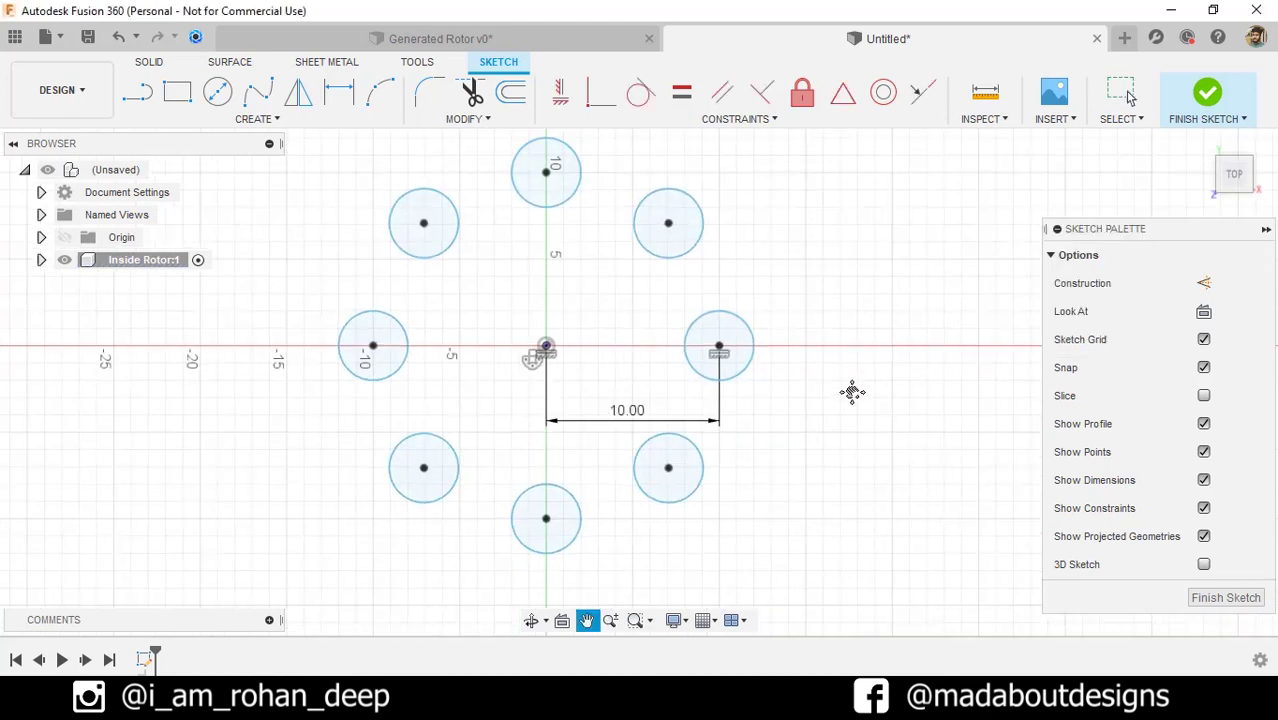
{"action": "middle_click_drag", "start_coordinate": [850, 391], "coordinate": [856, 419]}
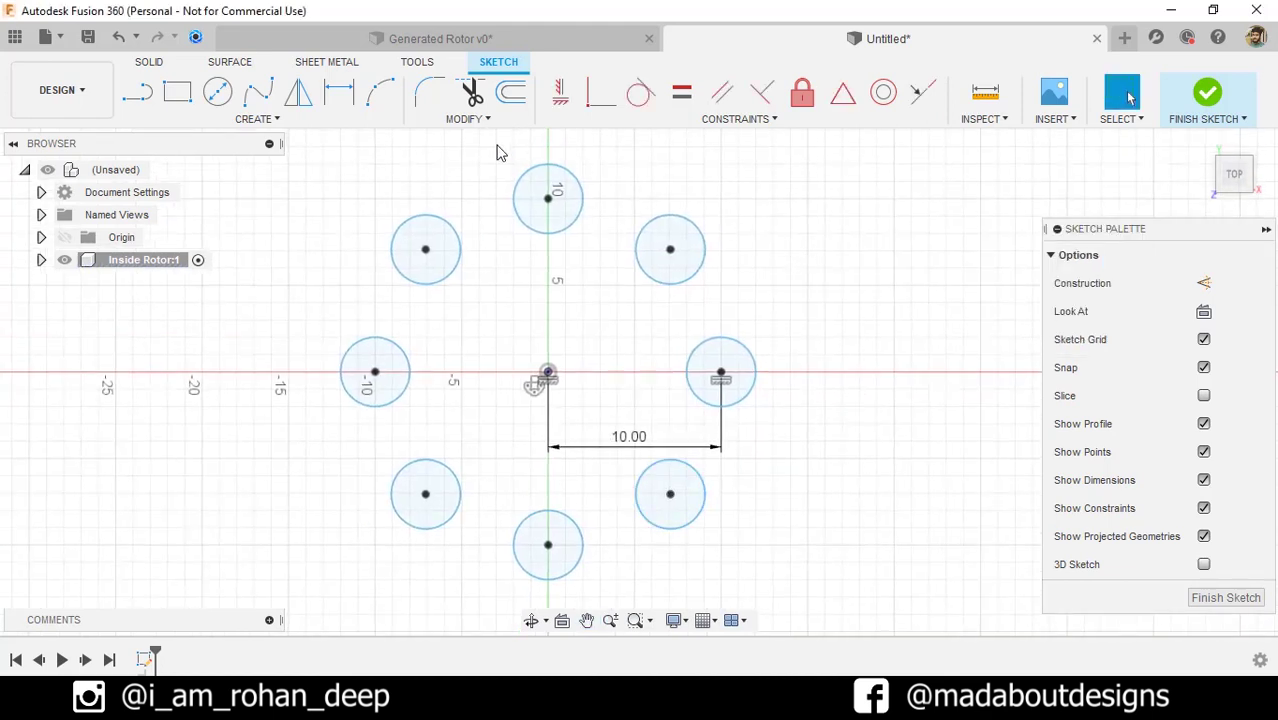
{"action": "left_click", "coordinate": [337, 122]}
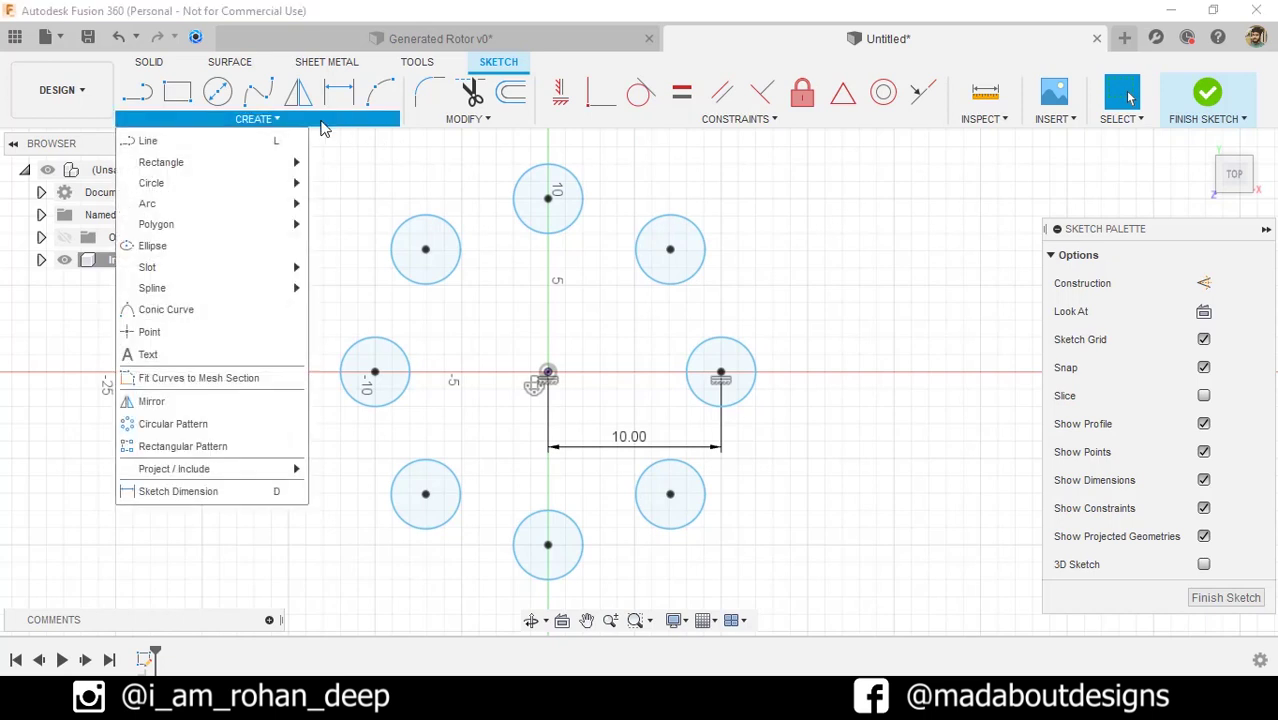
{"action": "mouse_move", "coordinate": [160, 210]}
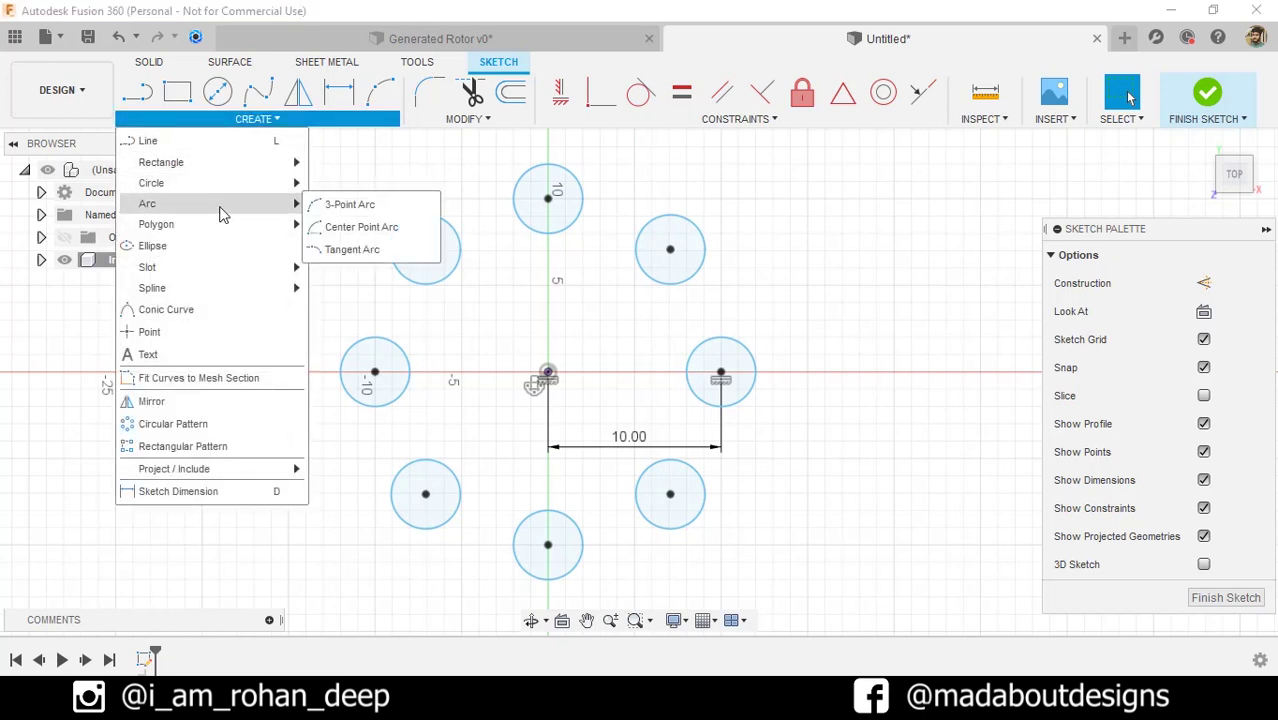
{"action": "left_click", "coordinate": [366, 212]}
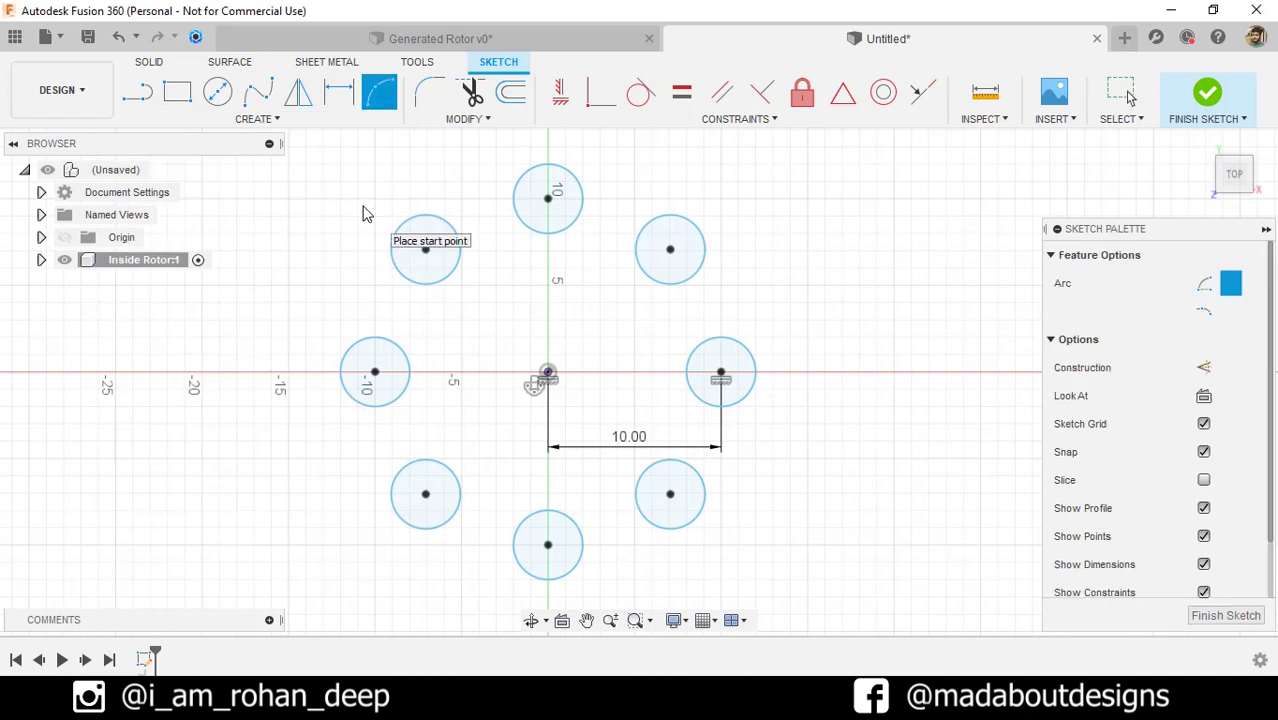
{"action": "scroll", "coordinate": [728, 290], "scroll_direction": "up", "scroll_amount": 1}
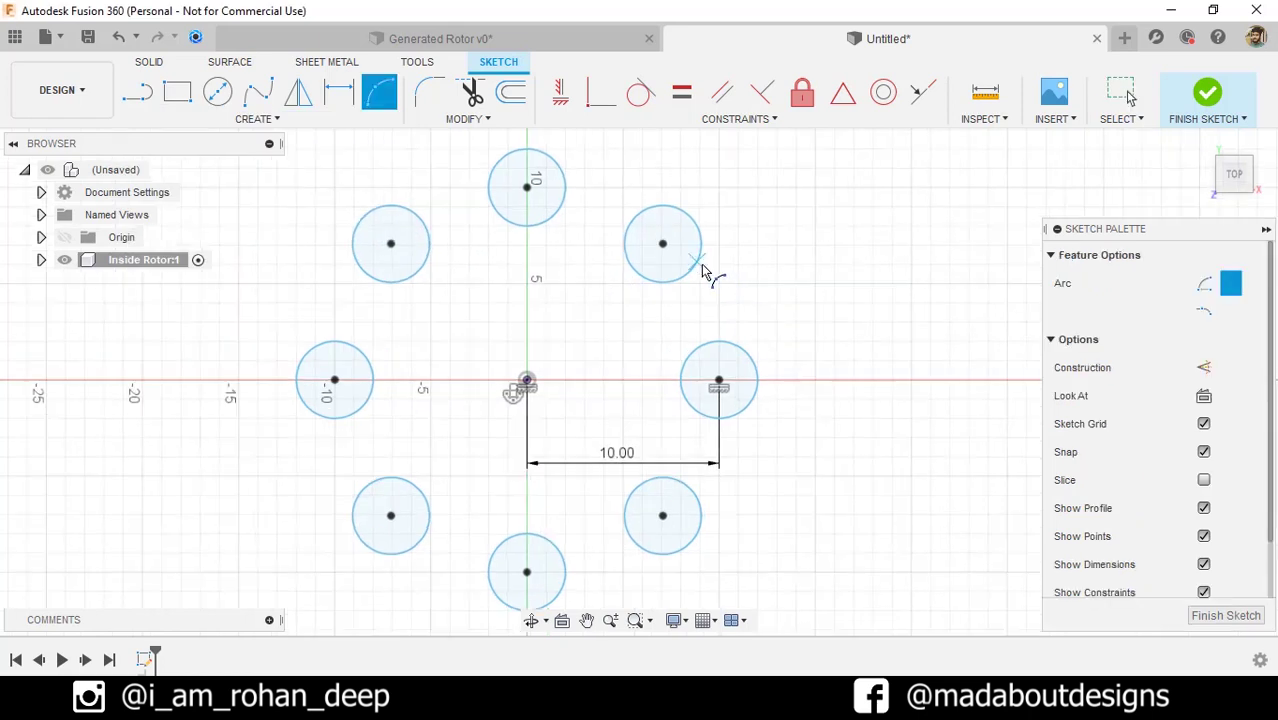
{"action": "left_click", "coordinate": [696, 262]}
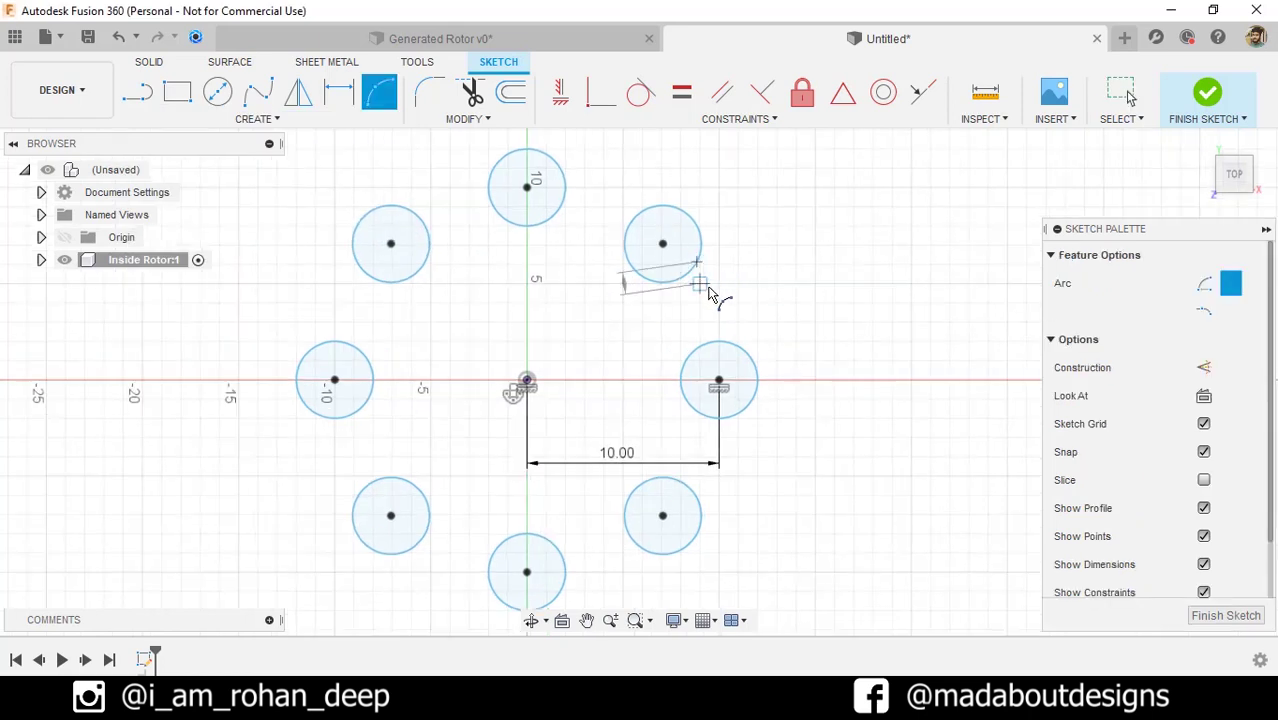
{"action": "left_click", "coordinate": [719, 341]}
{"action": "left_click", "coordinate": [701, 322]}
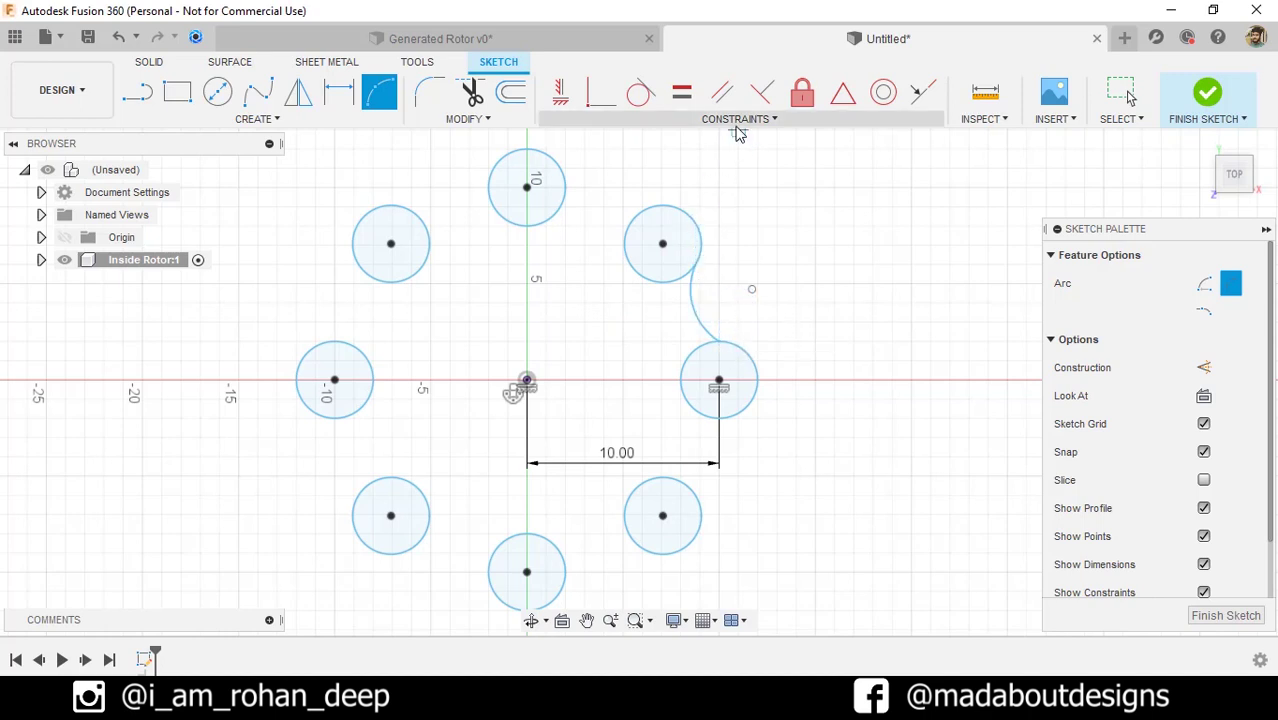
- Apply tangent constraints between the arc and each of the two circles it connects
{"action": "left_click", "coordinate": [641, 93]}
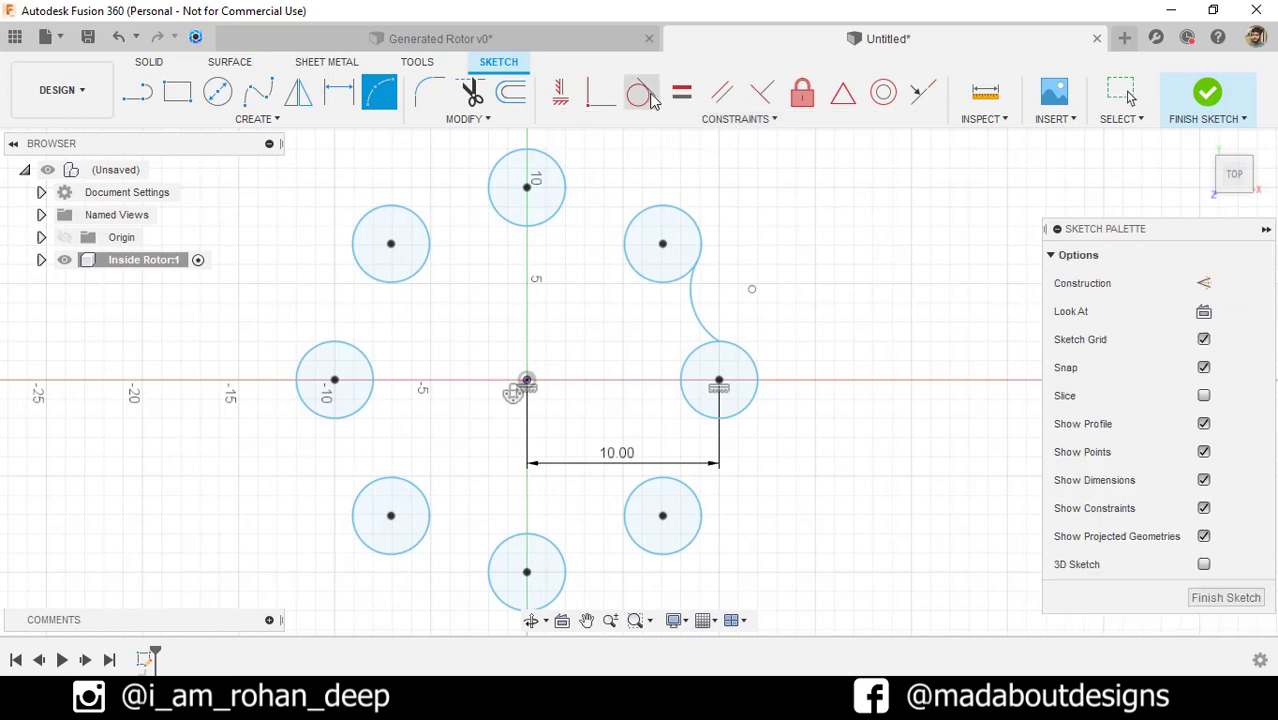
{"action": "scroll", "coordinate": [732, 220], "scroll_direction": "up", "scroll_amount": 2}
{"action": "left_click", "coordinate": [651, 310]}
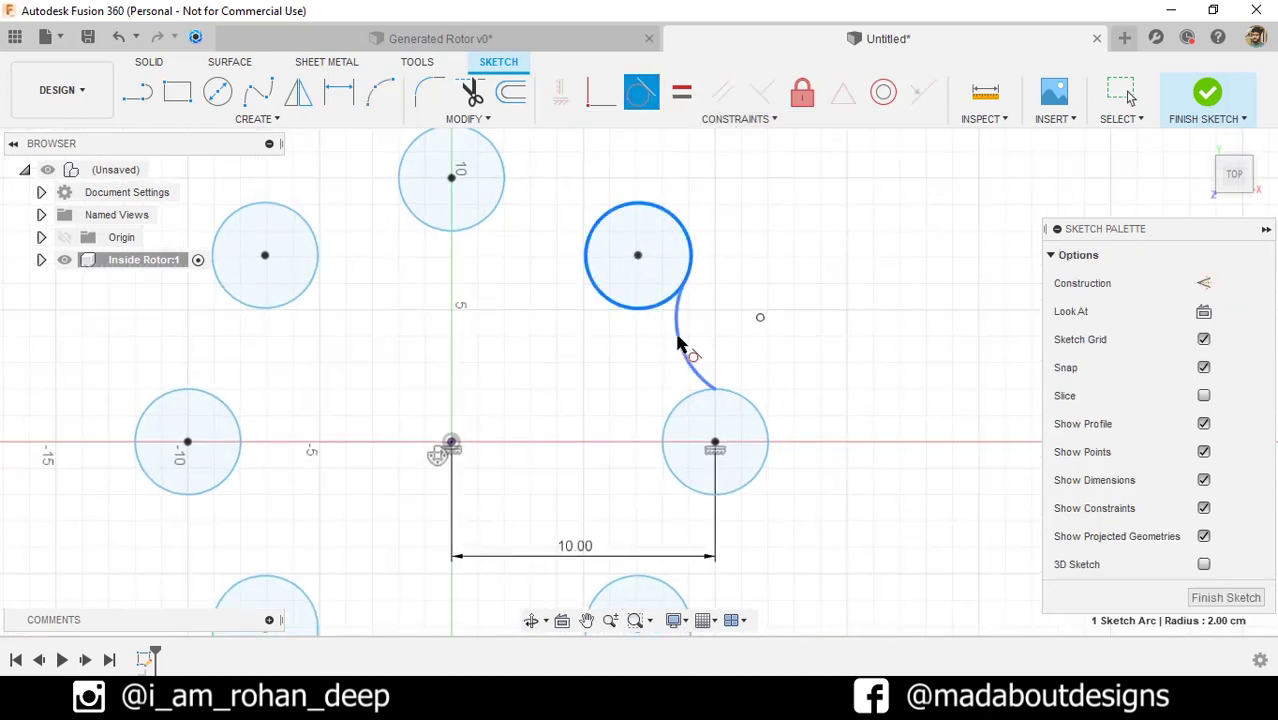
{"action": "left_click", "coordinate": [680, 345]}
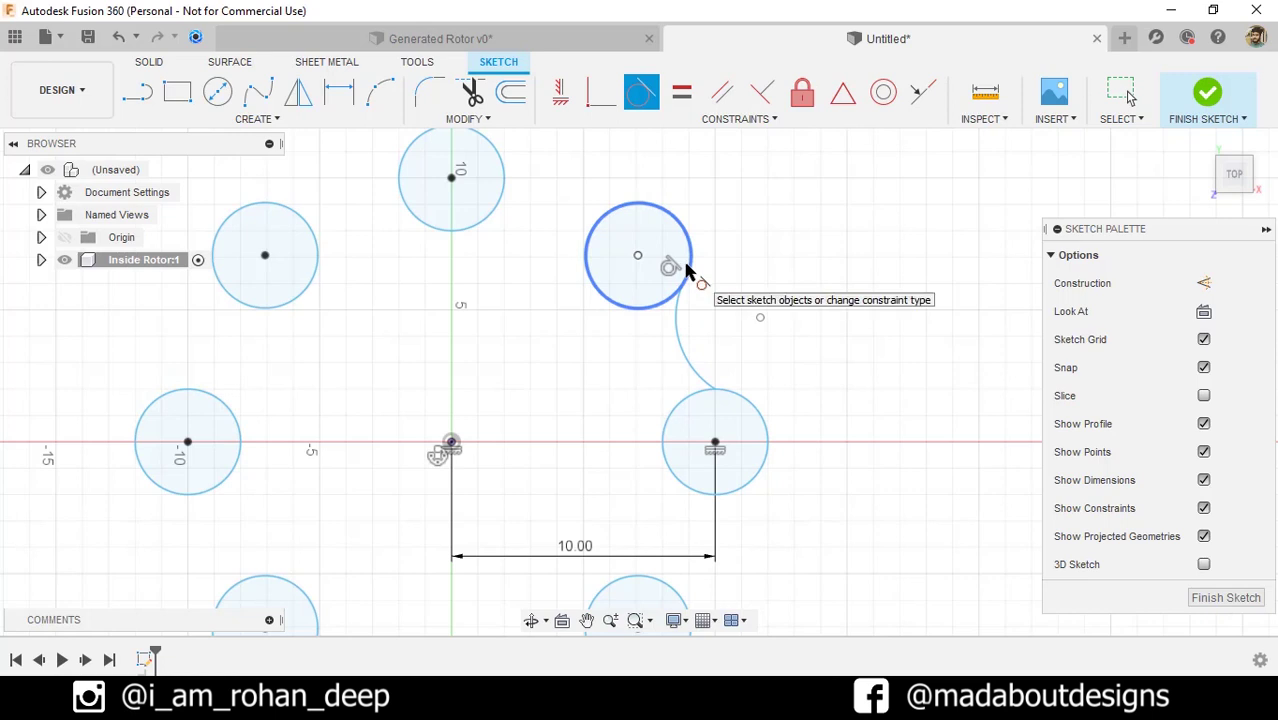
{"action": "left_click", "coordinate": [680, 320]}
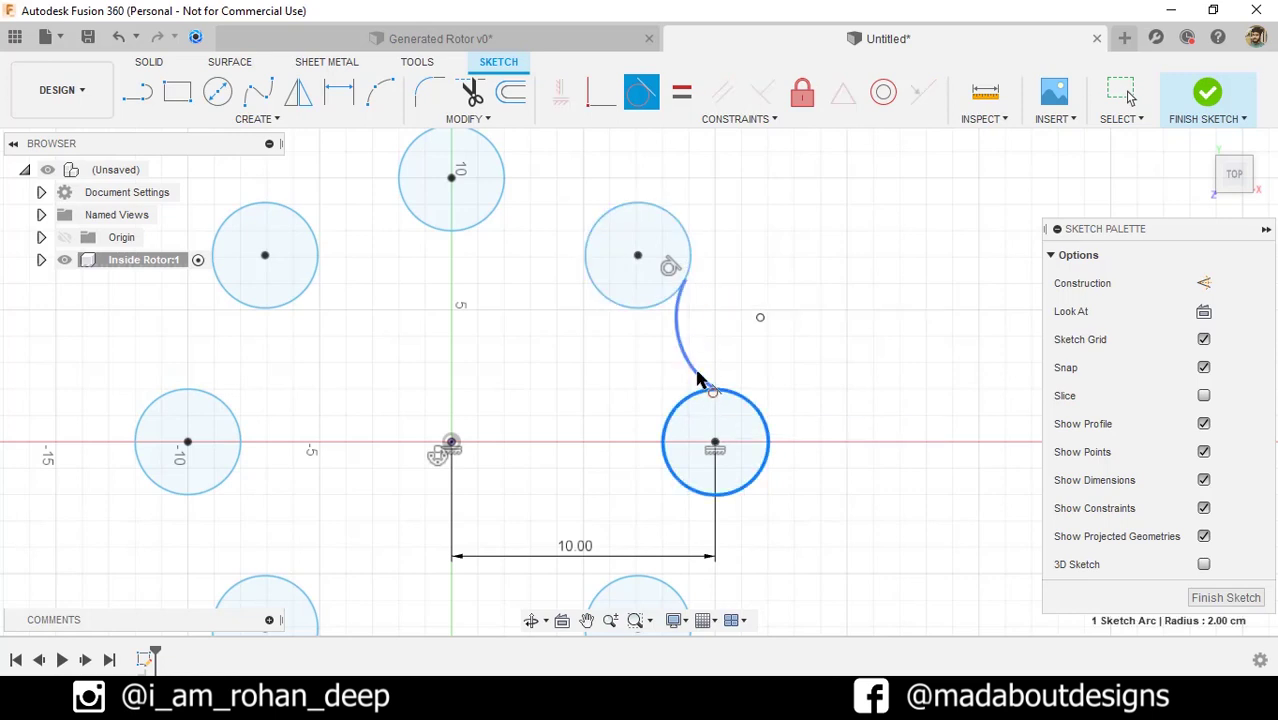
{"action": "left_click", "coordinate": [699, 387]}
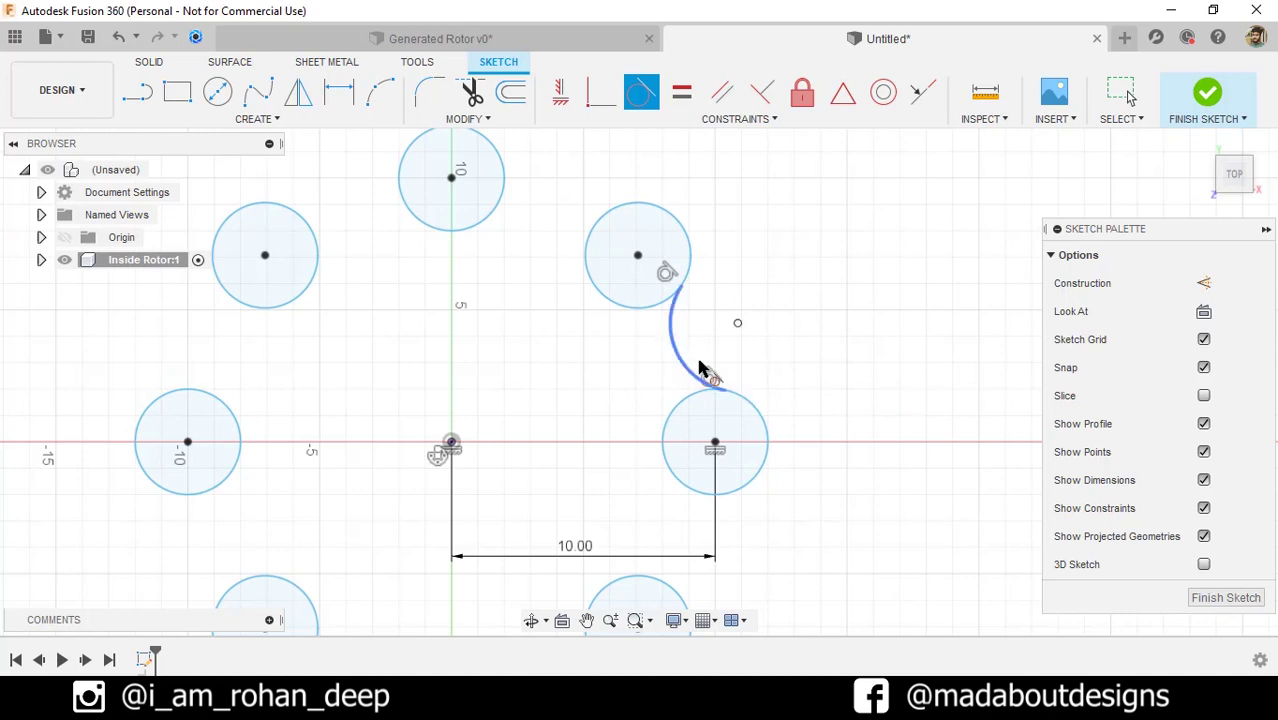
- Dimension the connecting arc's radius as 4.5 cm
{"action": "key", "text": "d"}
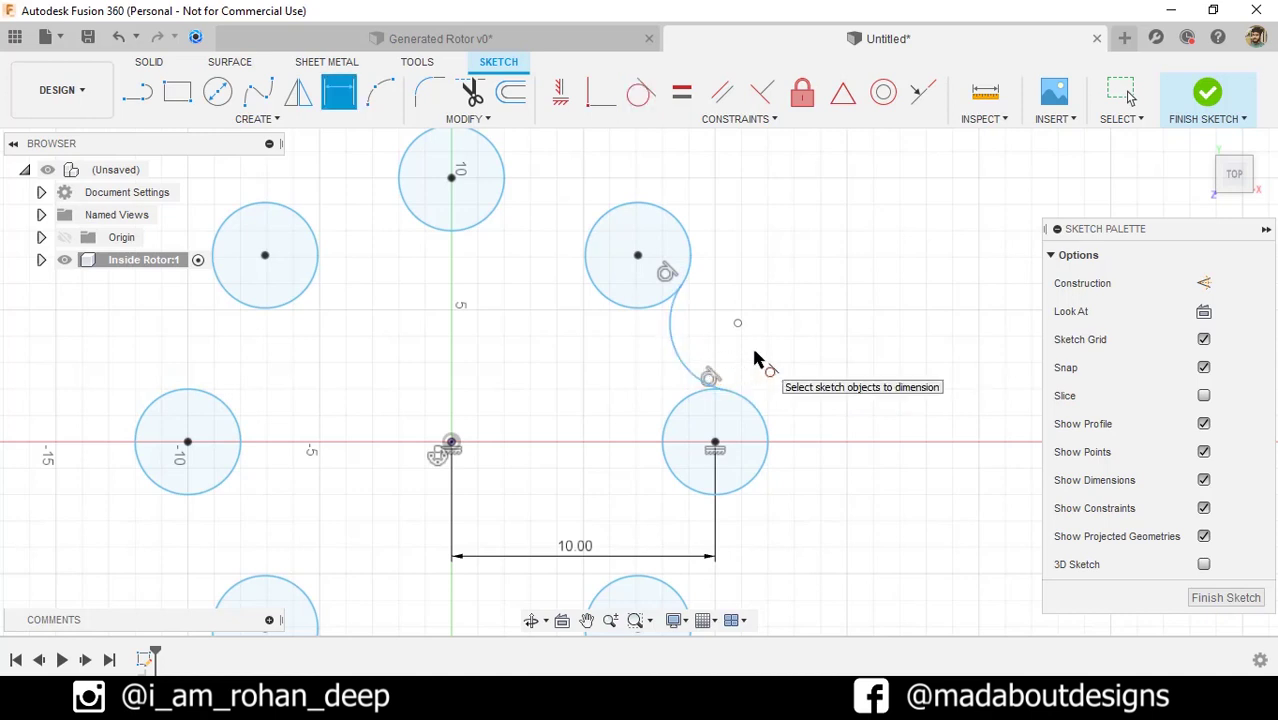
{"action": "left_click", "coordinate": [683, 350]}
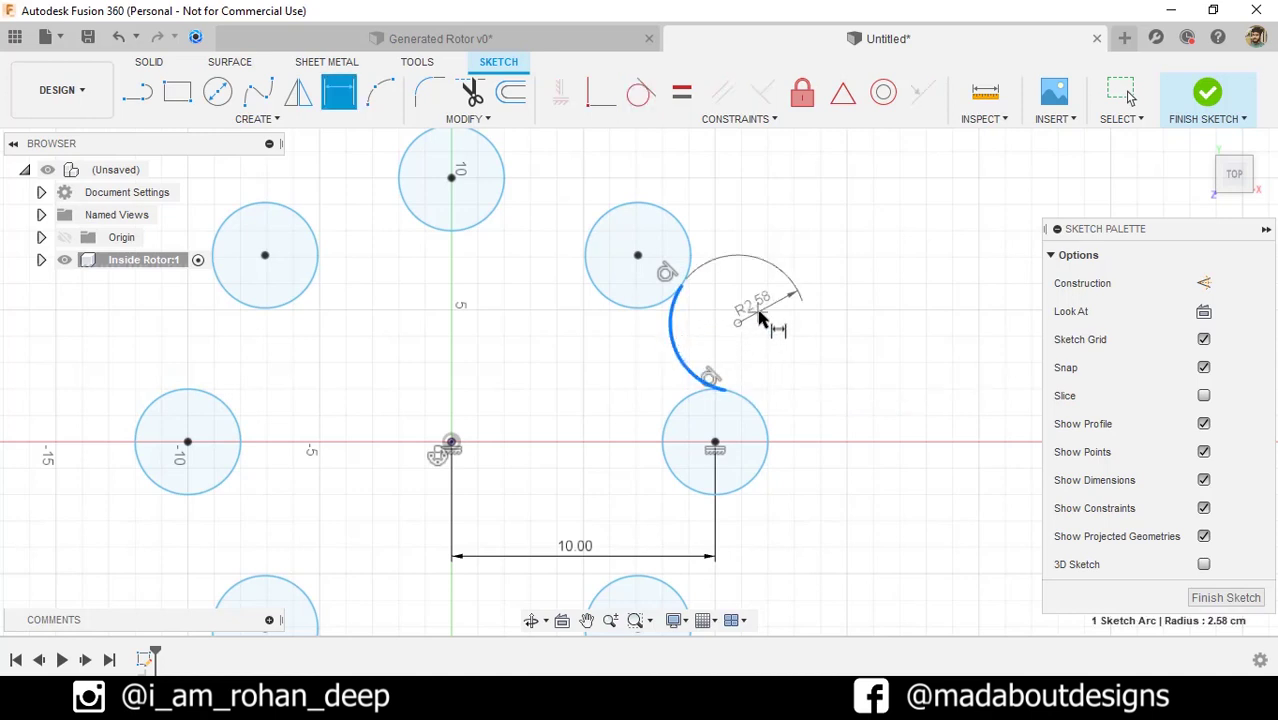
{"action": "left_click", "coordinate": [712, 334]}
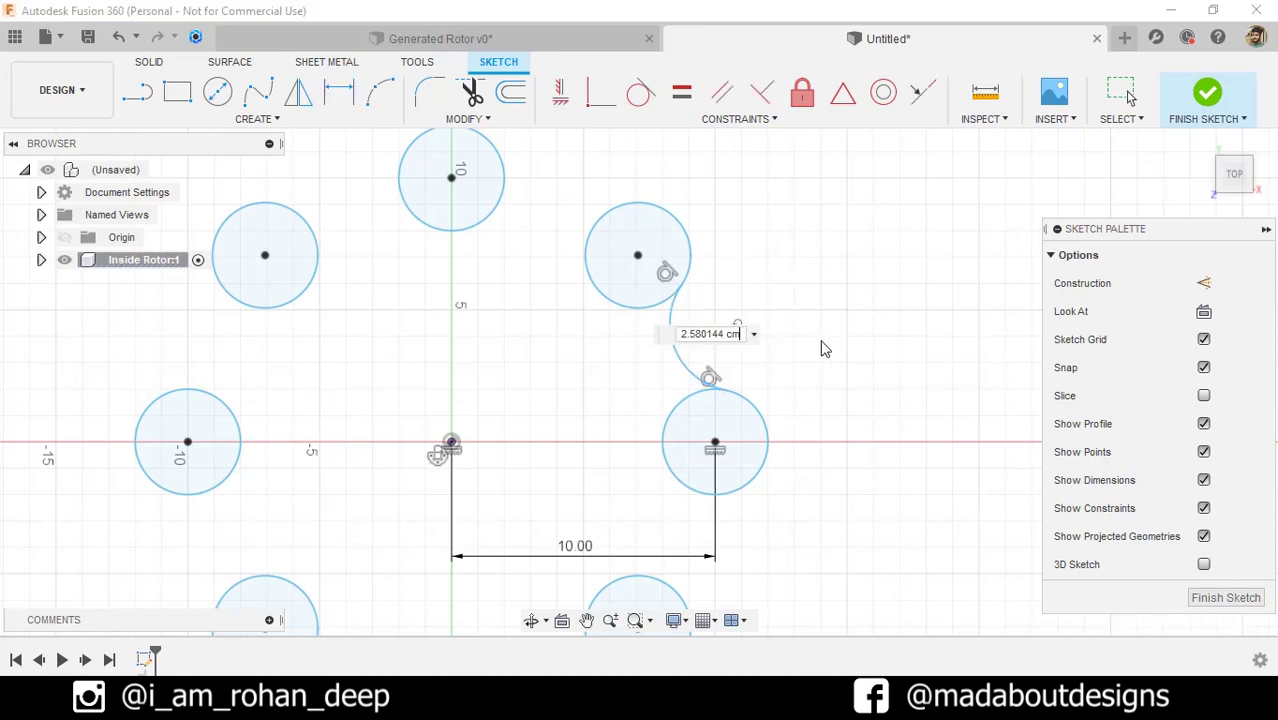
{"action": "type", "text": "4.5"}
{"action": "key", "text": "Return"}
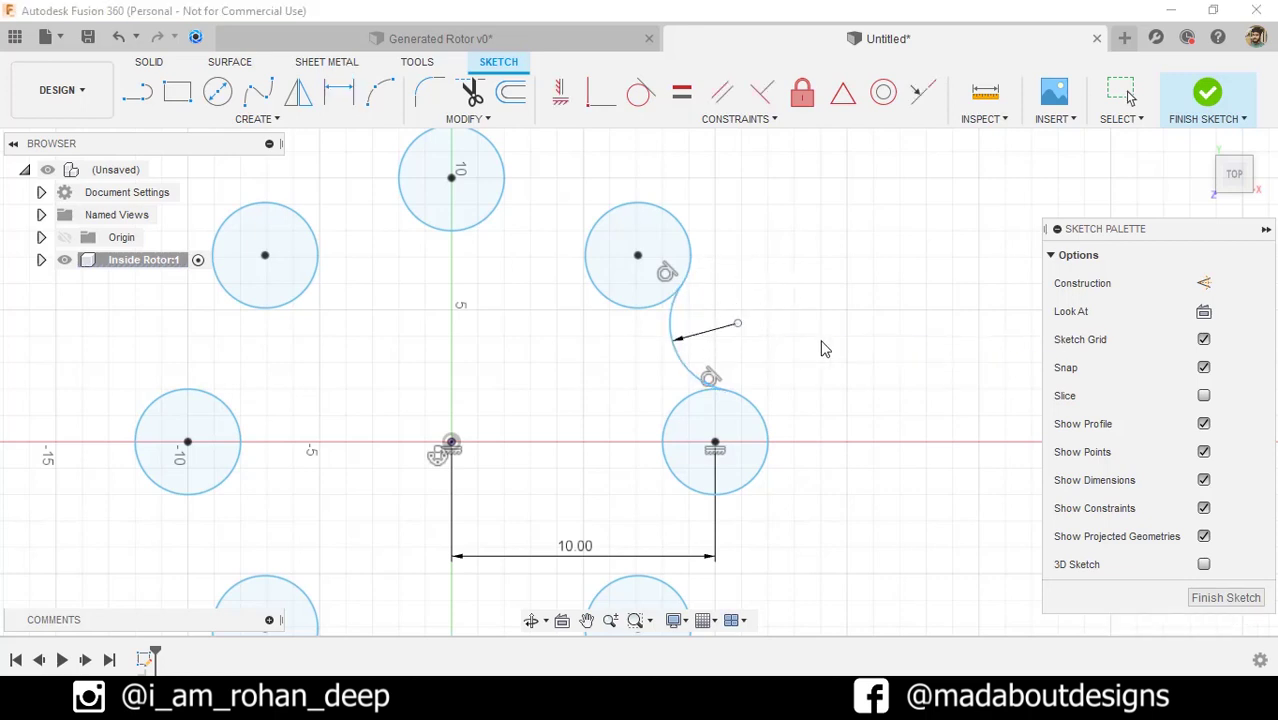
- Create a full circular pattern of the connecting arc around the origin with a quantity of 8
{"action": "scroll", "coordinate": [755, 313], "scroll_direction": "down", "scroll_amount": 2}
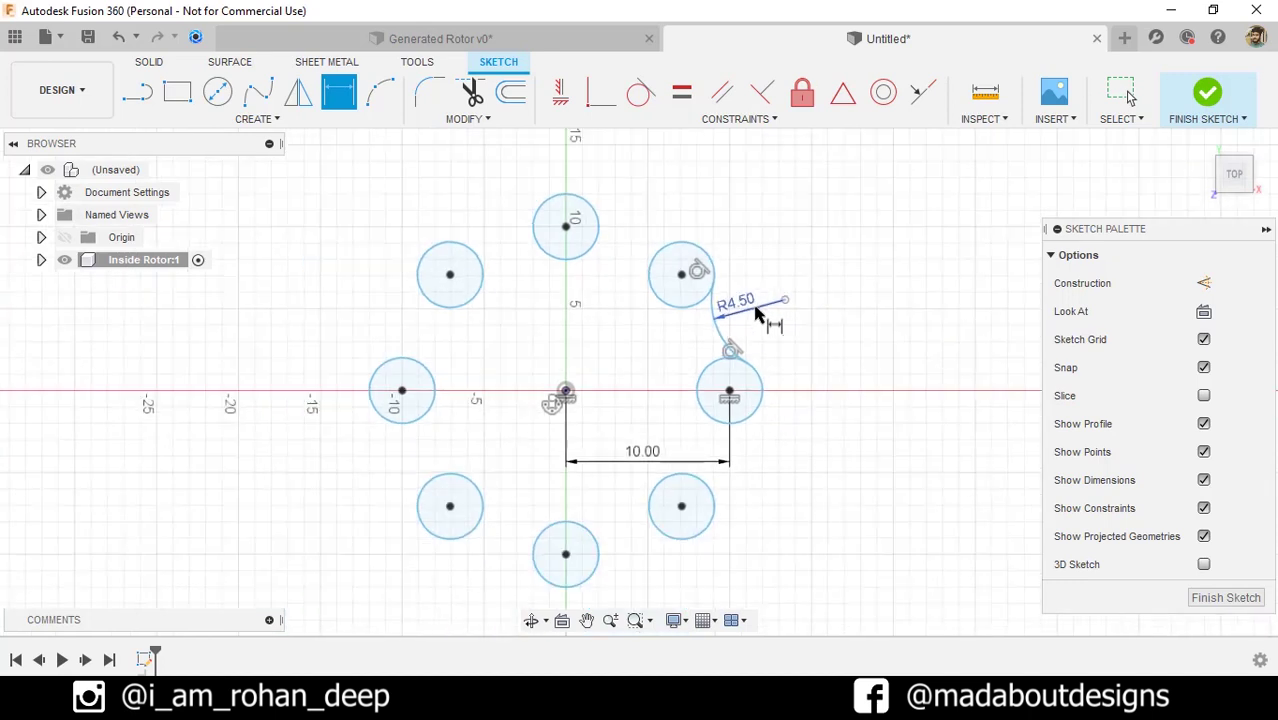
{"action": "left_click", "coordinate": [309, 121]}
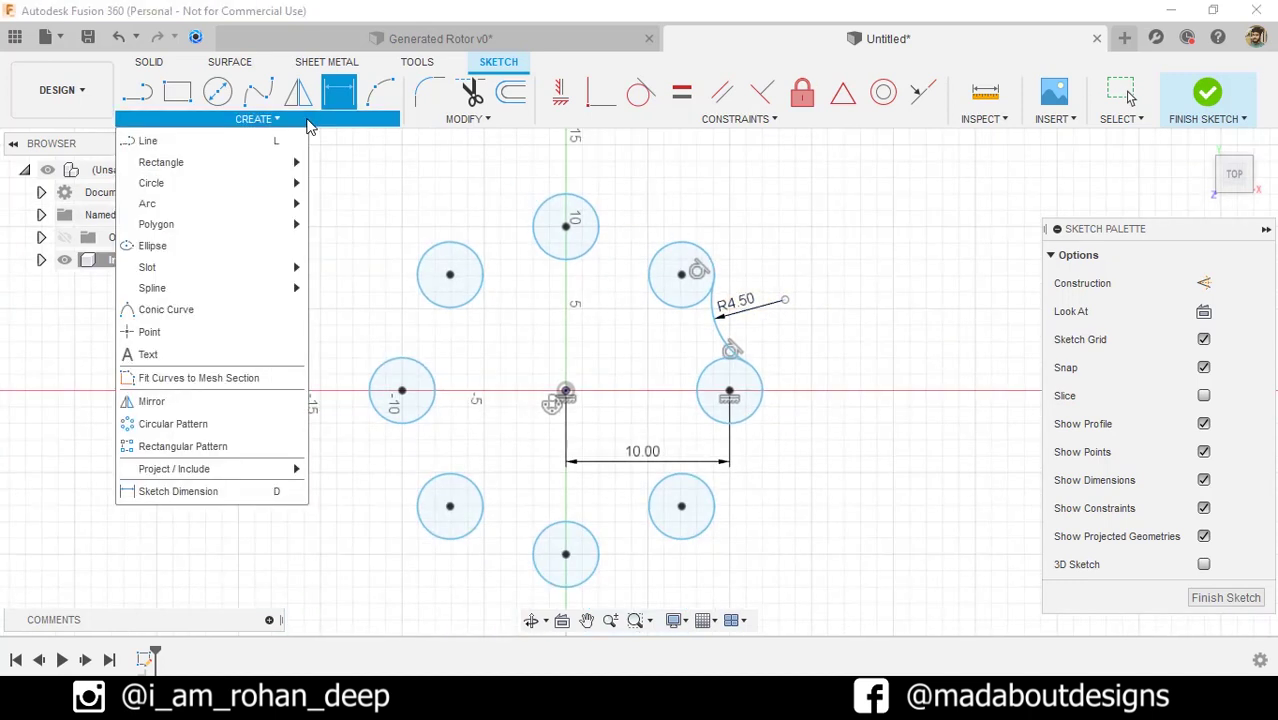
{"action": "left_click", "coordinate": [214, 426]}
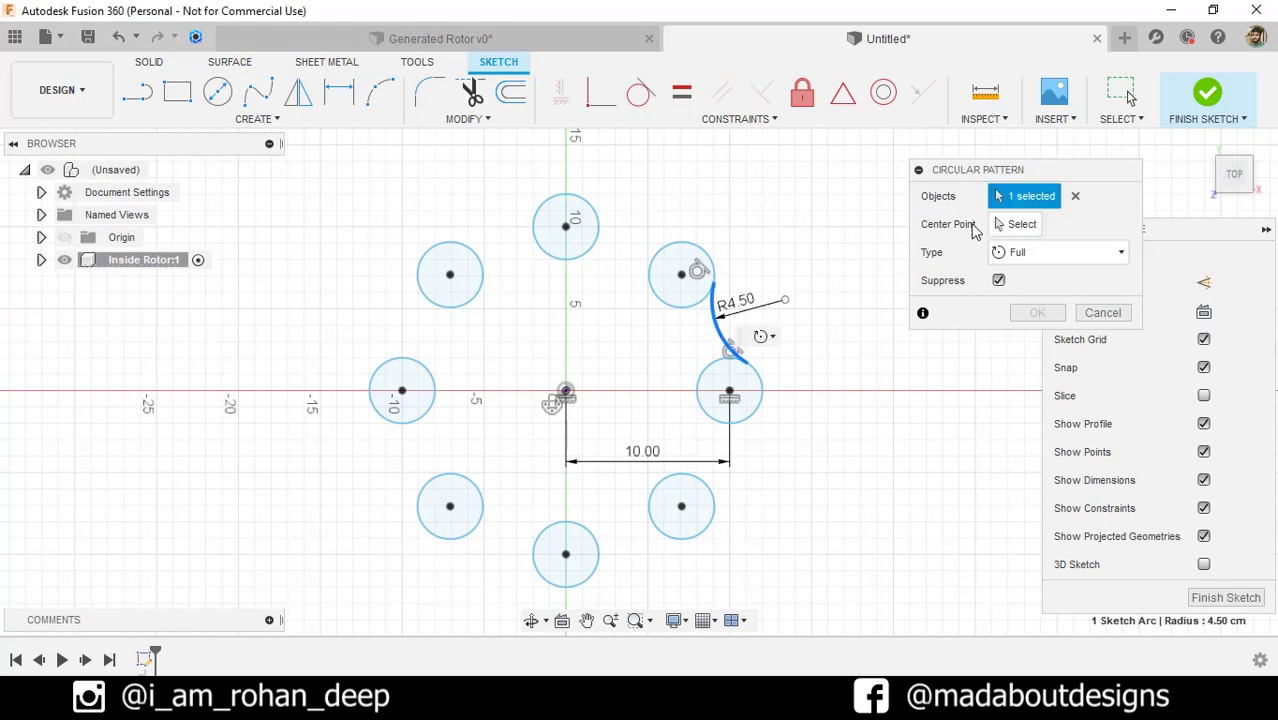
{"action": "left_click", "coordinate": [1024, 226]}
{"action": "left_click", "coordinate": [565, 393]}
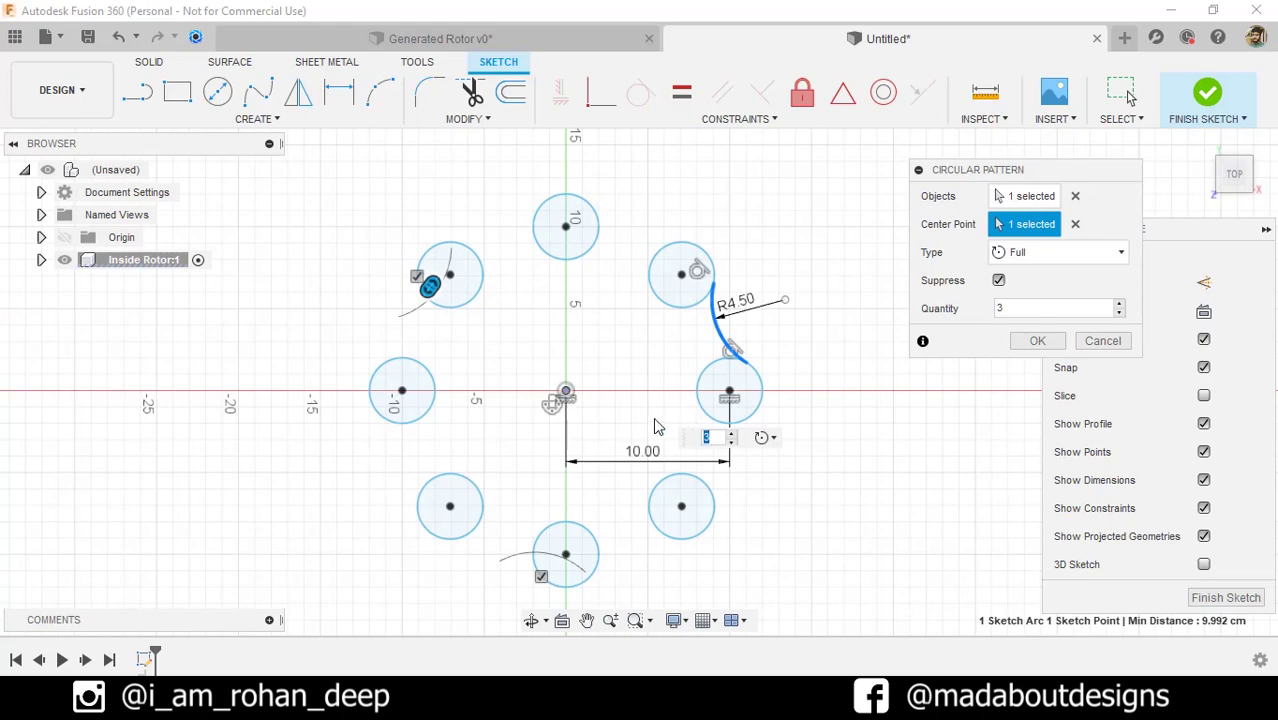
{"action": "type", "text": "8"}
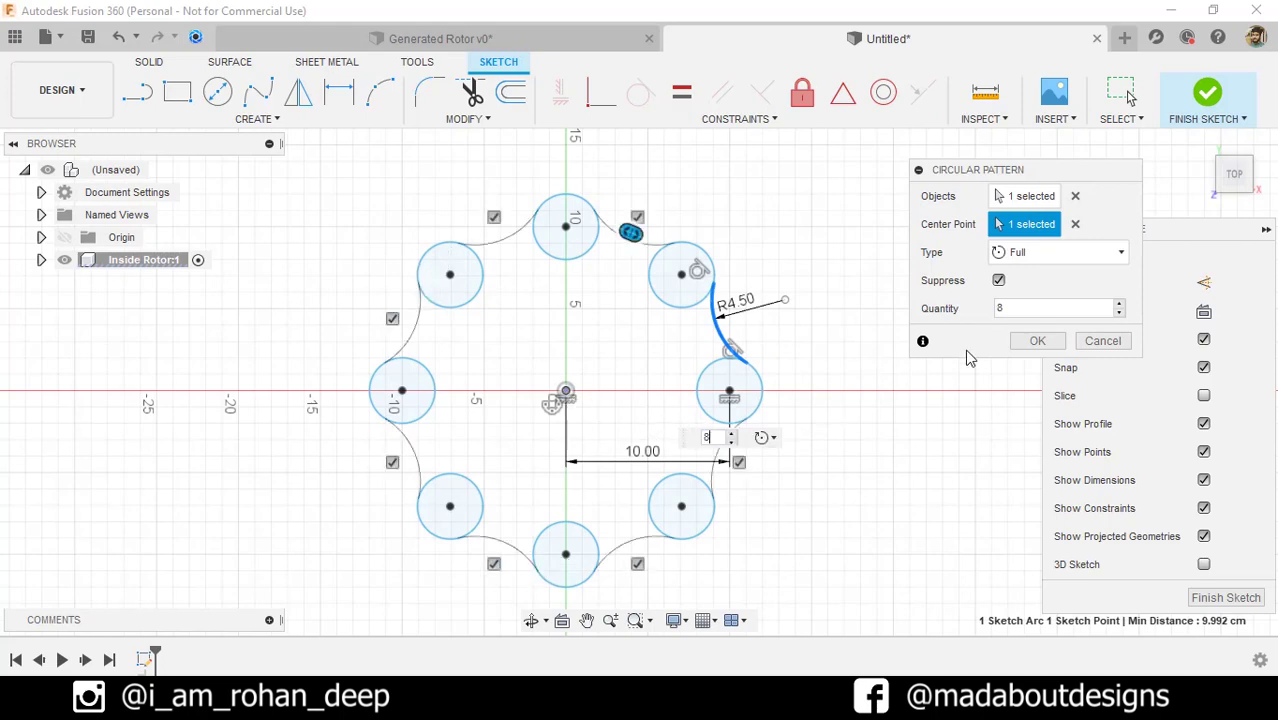
{"action": "left_click", "coordinate": [1035, 344]}
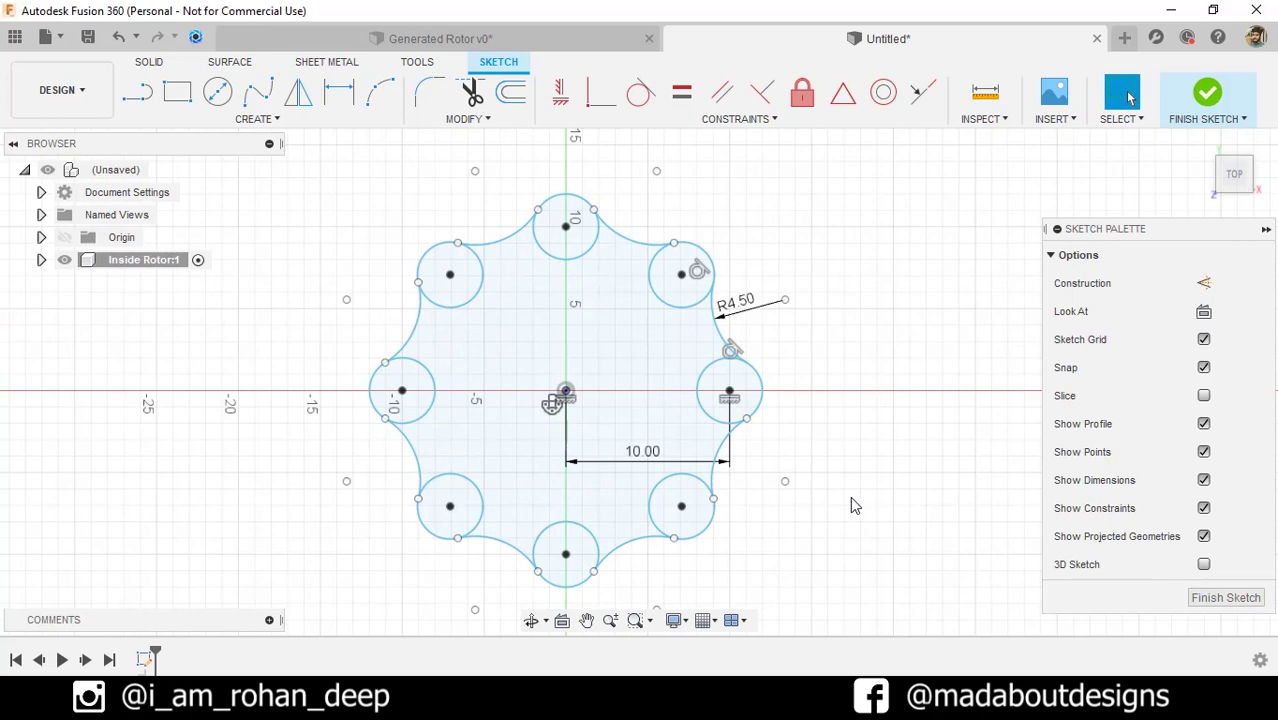
- Trim away the inner portions of all eight circles, leaving one continuous lobed outline
{"action": "middle_click_drag", "start_coordinate": [782, 532], "coordinate": [834, 515]}
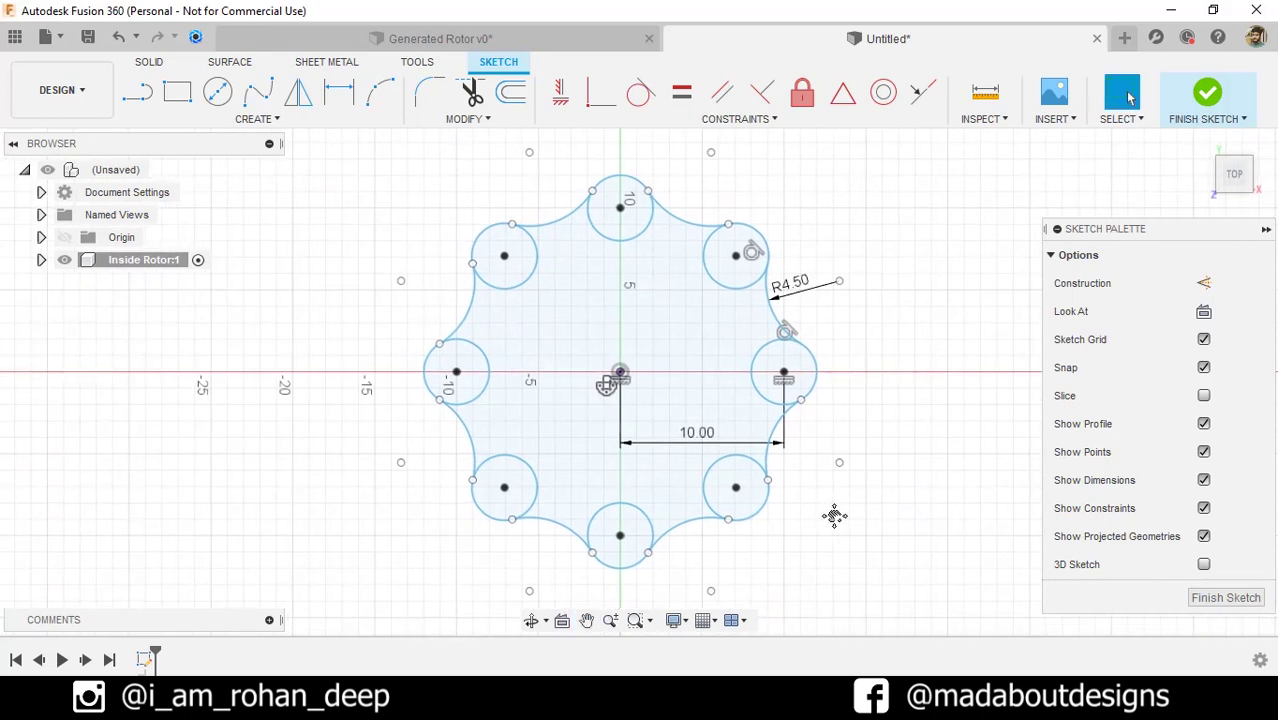
{"action": "left_click", "coordinate": [472, 119]}
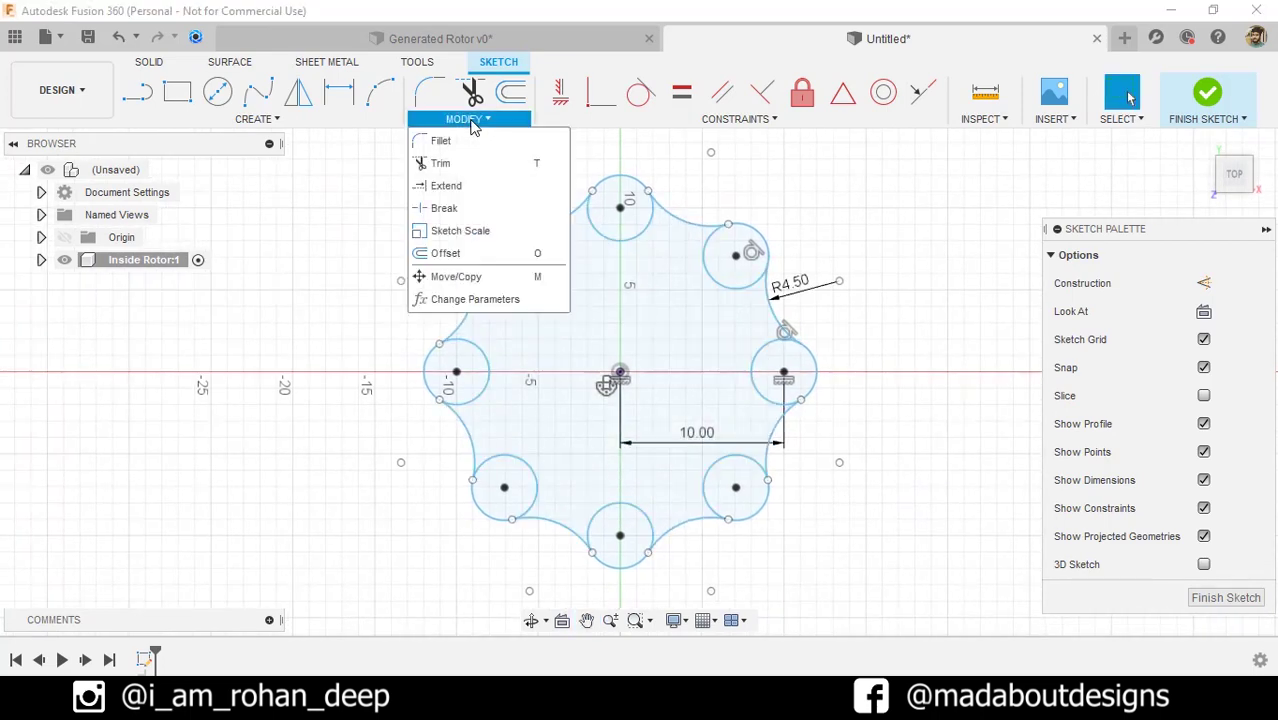
{"action": "left_click", "coordinate": [532, 167]}
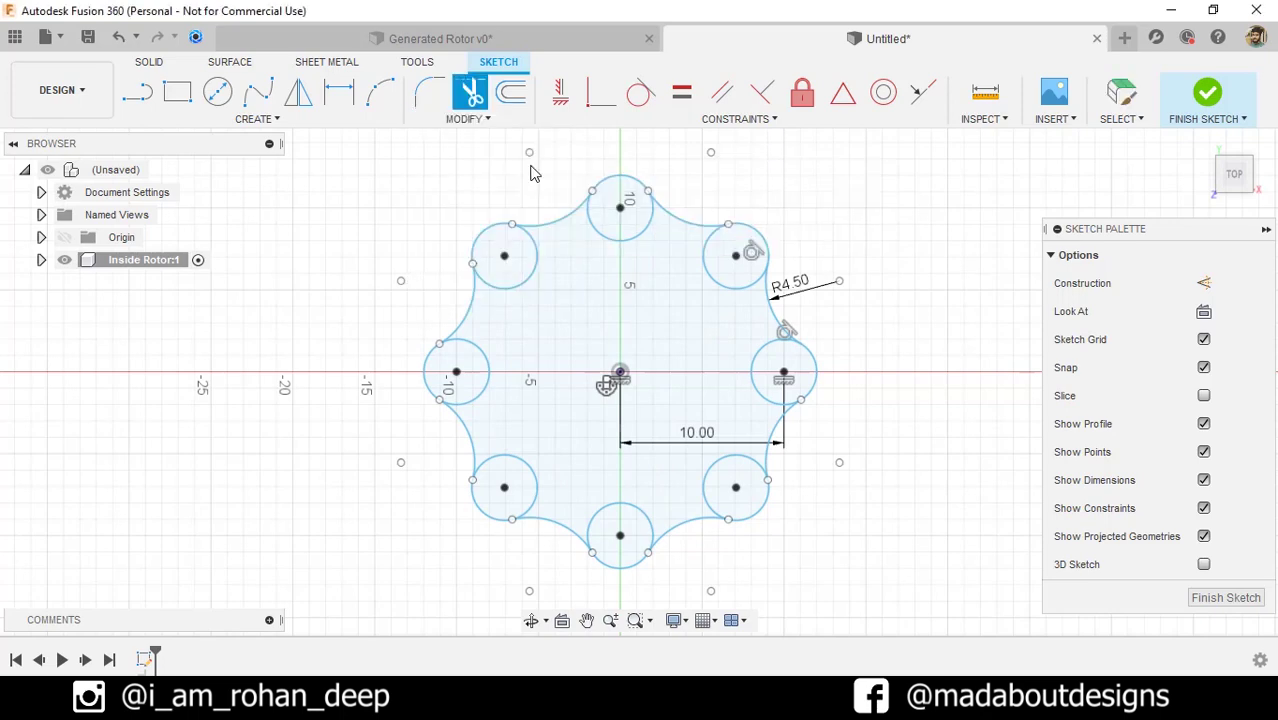
{"action": "left_click", "coordinate": [626, 230]}
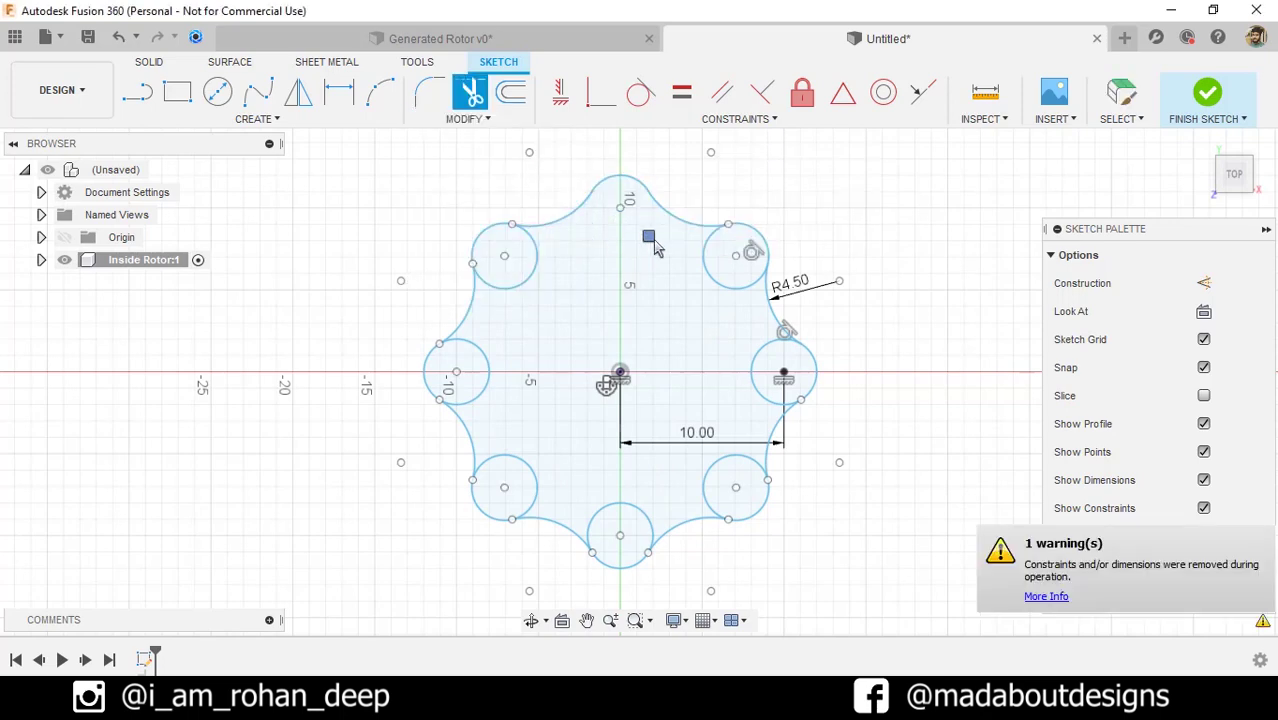
{"action": "left_click", "coordinate": [712, 266]}
{"action": "left_click", "coordinate": [764, 374]}
{"action": "left_click", "coordinate": [704, 490]}
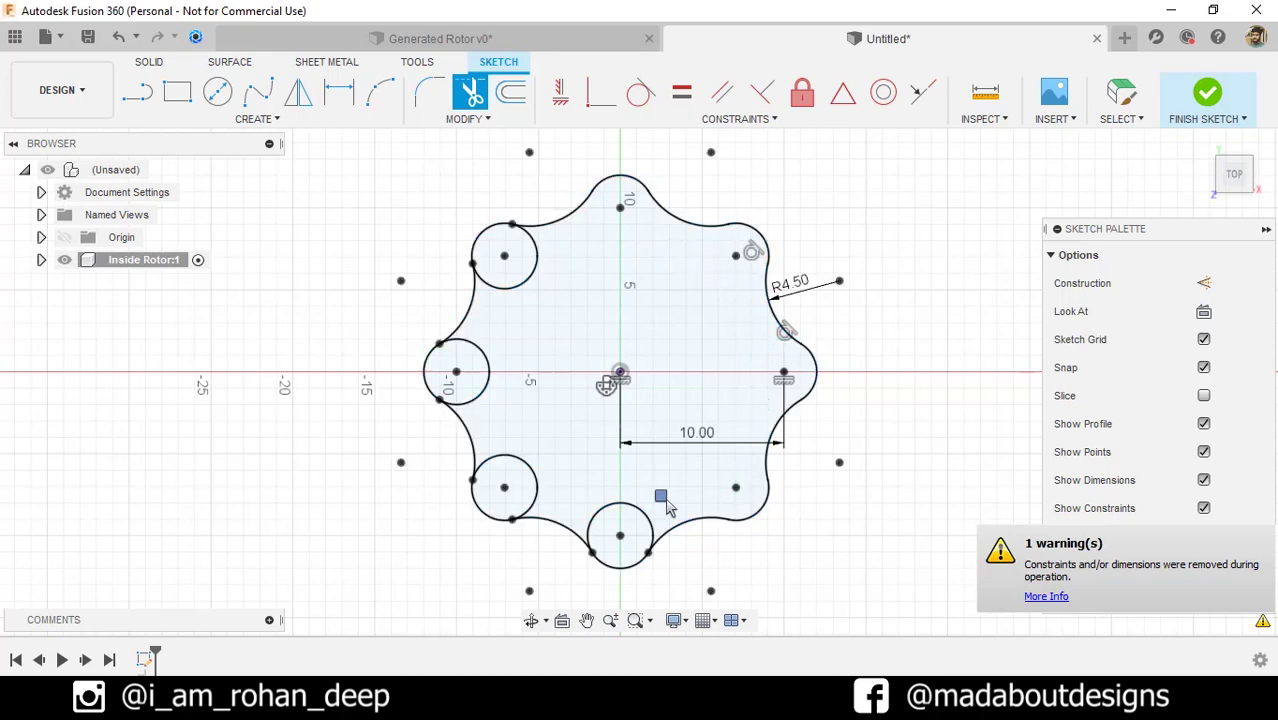
{"action": "left_click", "coordinate": [620, 503]}
{"action": "left_click", "coordinate": [524, 465]}
{"action": "left_click", "coordinate": [490, 400]}
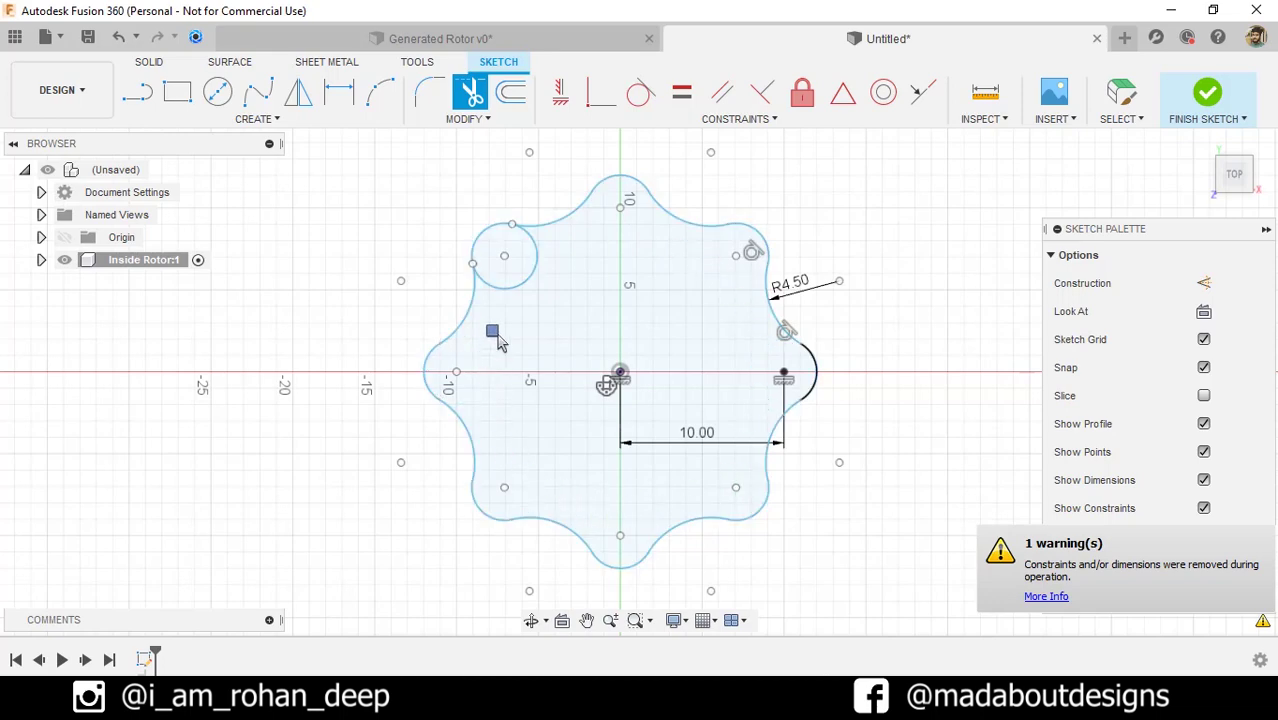
{"action": "left_click", "coordinate": [538, 270]}
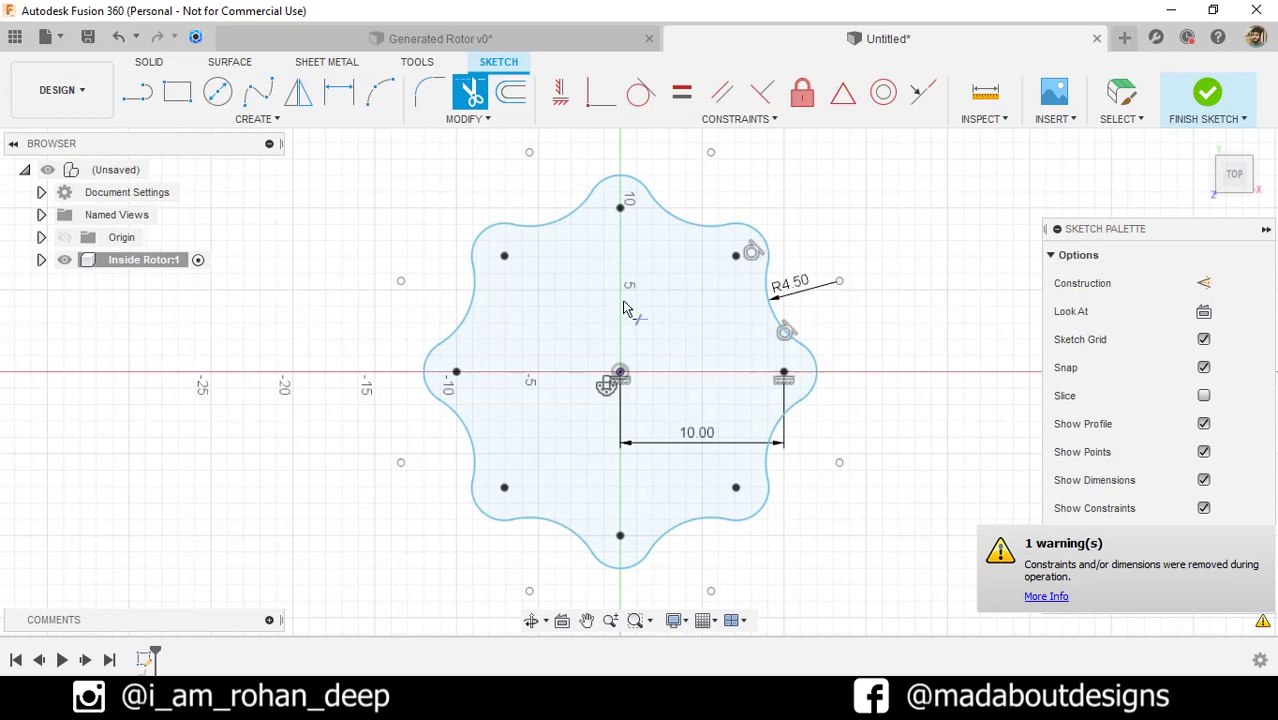
- Draw a 6 cm diameter circle centered on the origin and finish the sketch
{"action": "left_click", "coordinate": [217, 91]}
{"action": "scroll", "coordinate": [571, 337], "scroll_direction": "up", "scroll_amount": 3}
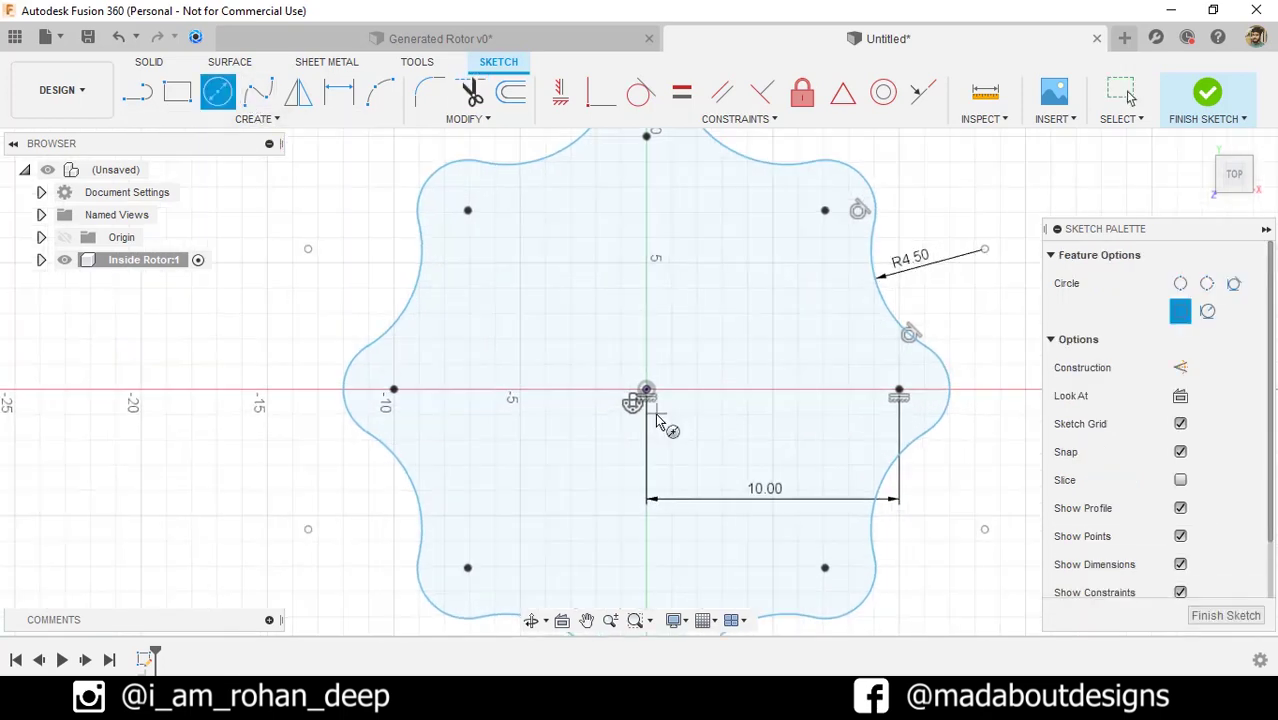
{"action": "left_click", "coordinate": [646, 389]}
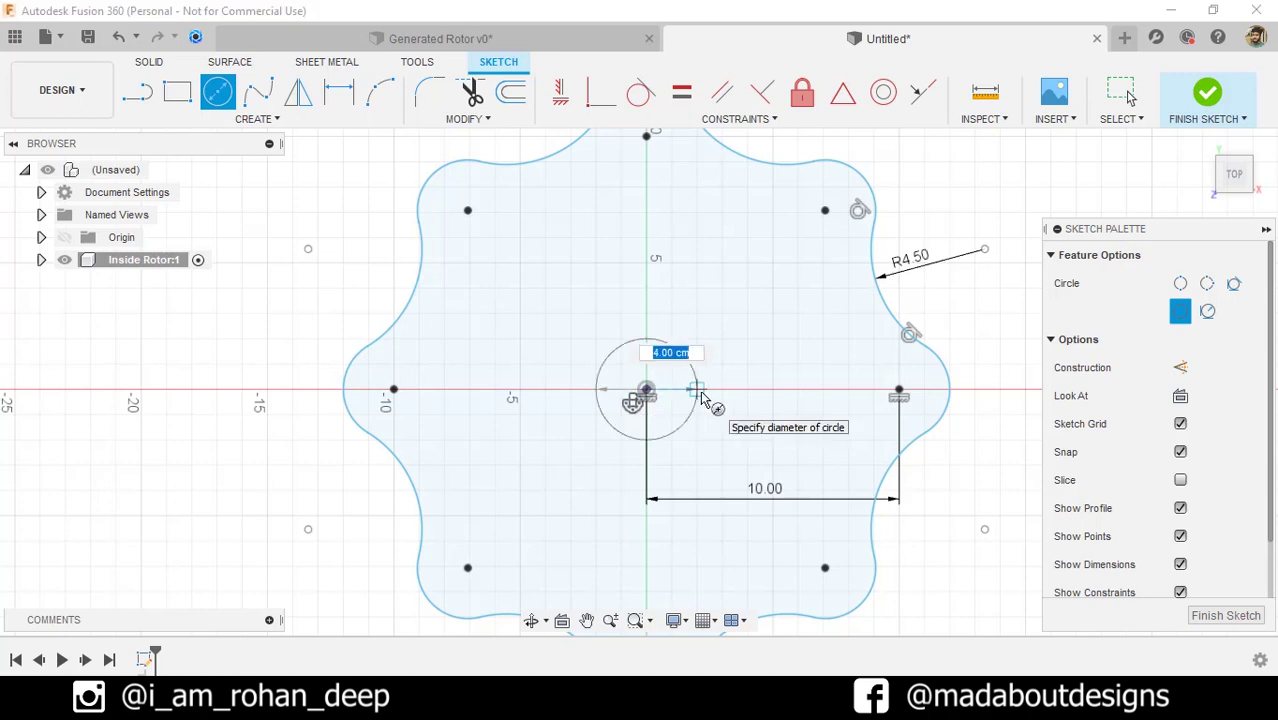
{"action": "type", "text": "6"}
{"action": "key", "text": "Tab"}
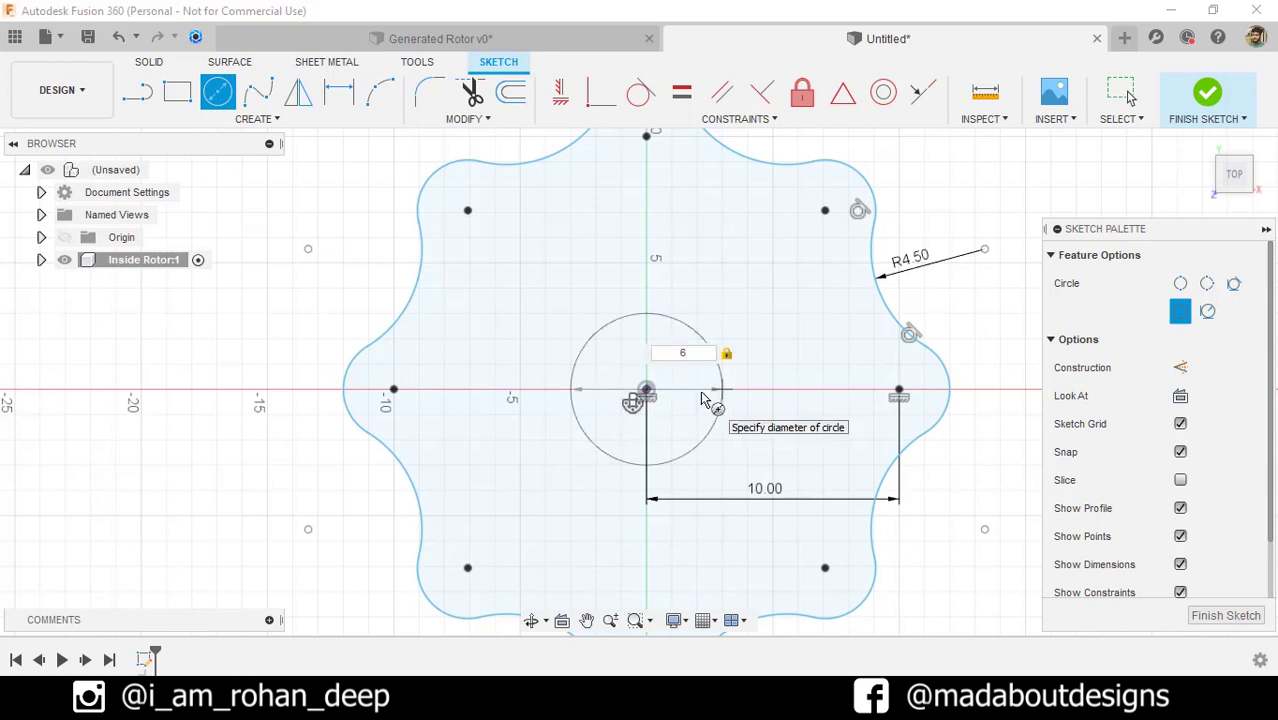
{"action": "key", "text": "Return"}
{"action": "scroll", "coordinate": [712, 388], "scroll_direction": "down", "scroll_amount": 2}
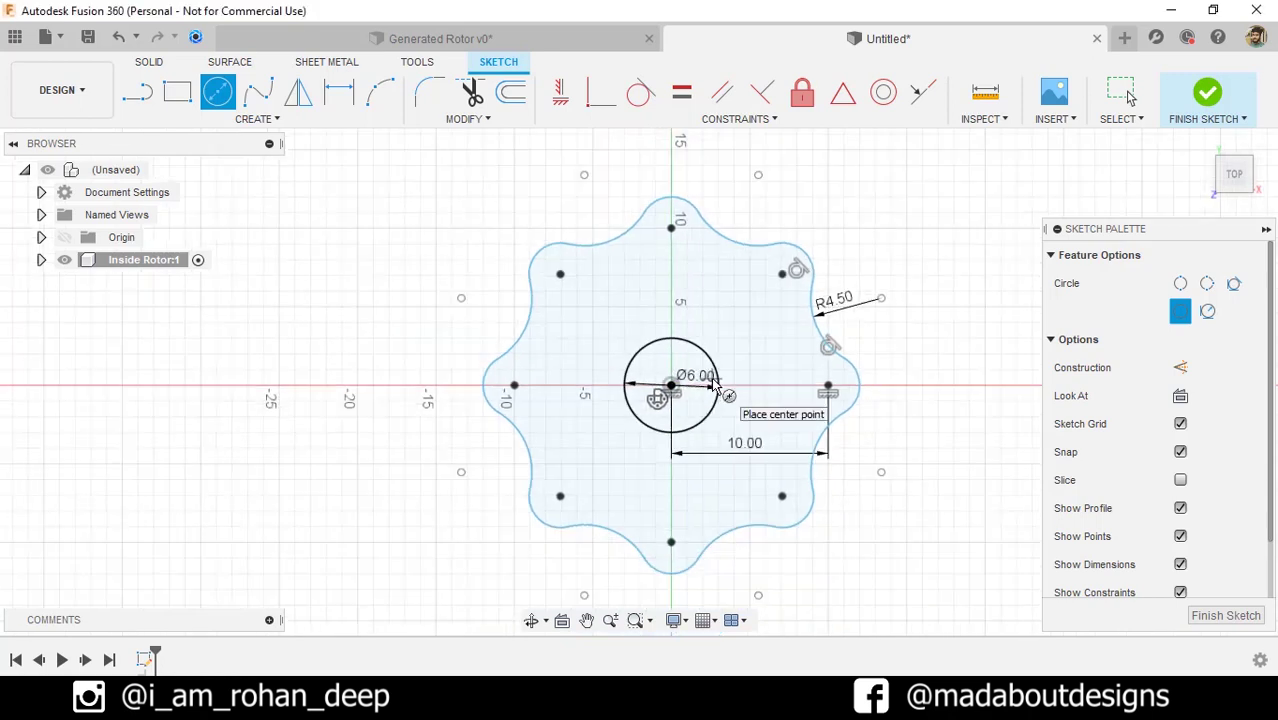
{"action": "left_click", "coordinate": [1205, 105]}
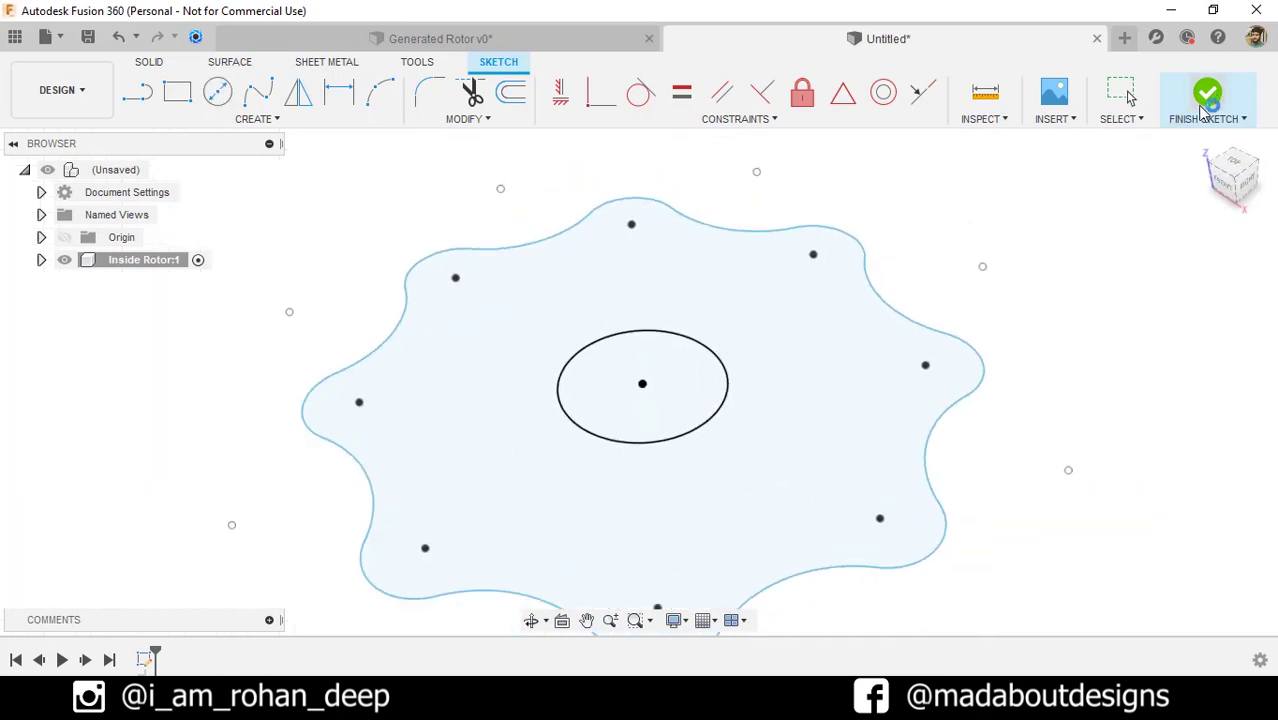
- Extrude the Inside Rotor's lobed profile, excluding the central bore, 8 cm upward as a new body
{"action": "mouse_move", "coordinate": [1004, 277]}
{"action": "middle_mouse_down", "text": "shift"}
{"action": "mouse_move", "coordinate": [1027, 309]}
{"action": "mouse_move", "coordinate": [1030, 297]}
{"action": "mouse_move", "coordinate": [850, 300]}
{"action": "middle_mouse_up", "text": "shift"}
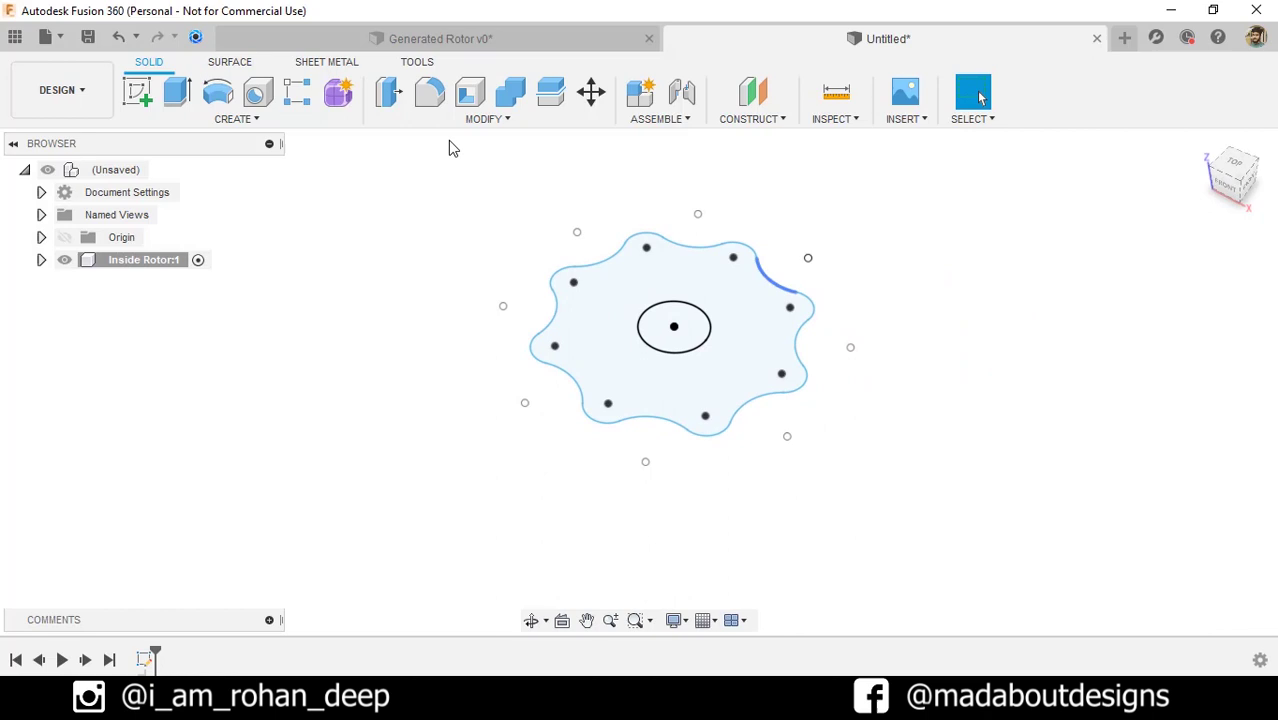
{"action": "left_click", "coordinate": [180, 92]}
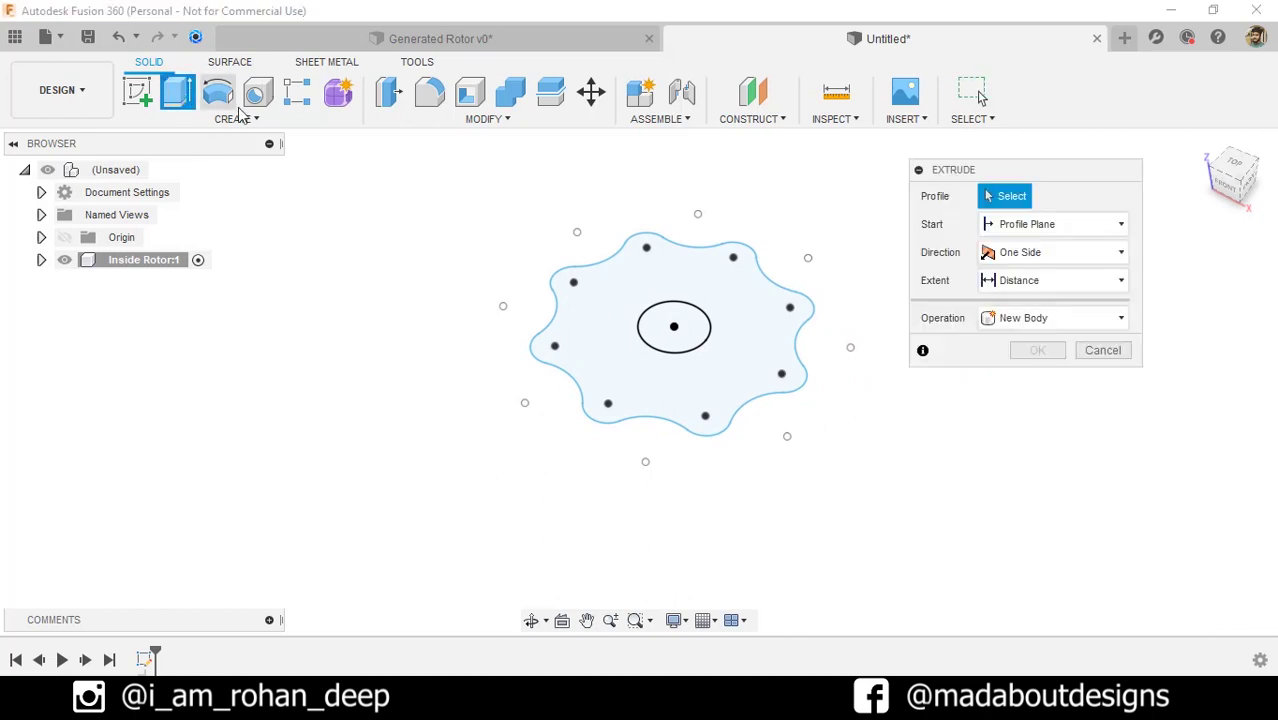
{"action": "left_click", "coordinate": [612, 320]}
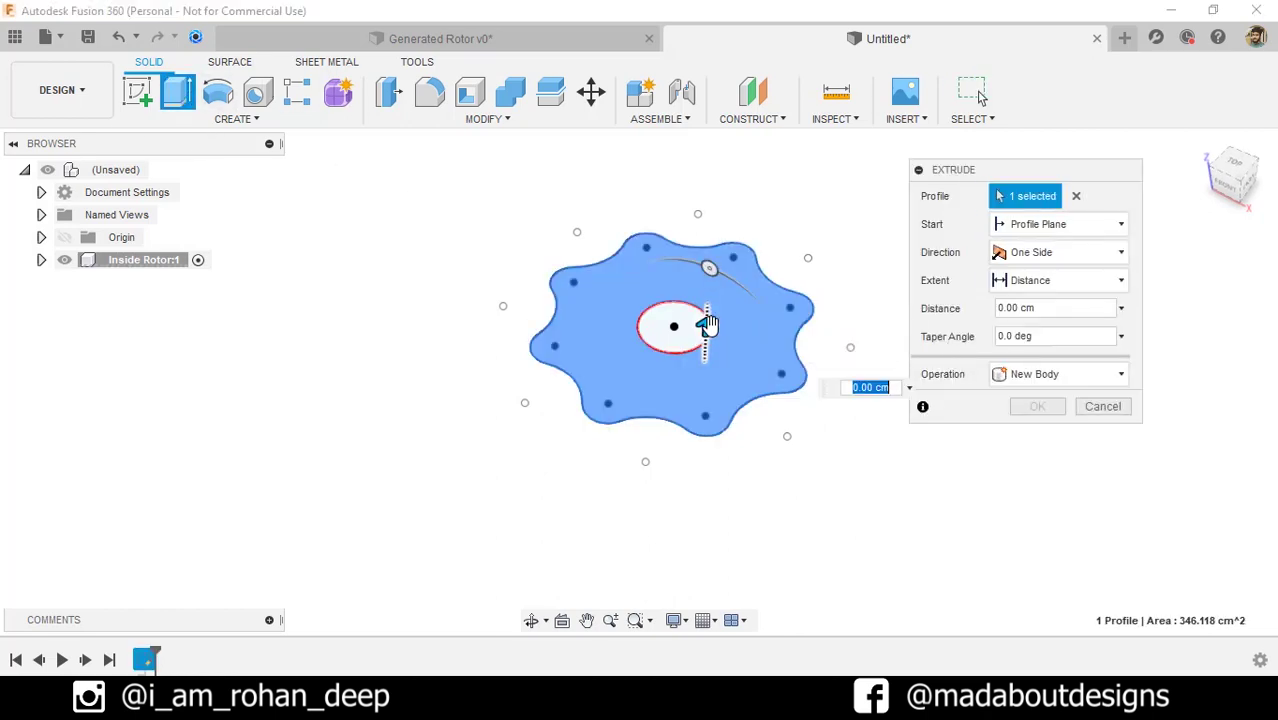
{"action": "type", "text": "8"}
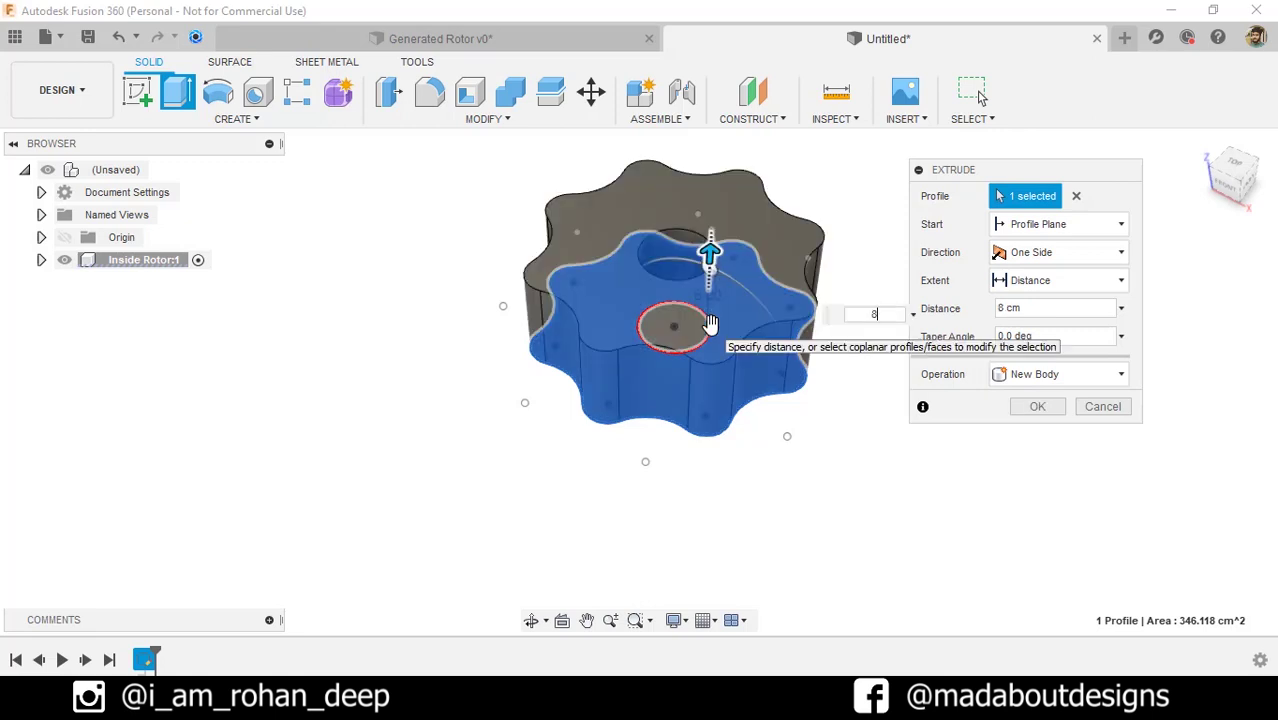
{"action": "key", "text": "Return"}
{"action": "mouse_move", "coordinate": [710, 324]}
{"action": "middle_mouse_down", "text": "shift"}
{"action": "mouse_move", "coordinate": [702, 399]}
{"action": "mouse_move", "coordinate": [736, 374]}
{"action": "mouse_move", "coordinate": [731, 327]}
{"action": "middle_mouse_up", "text": "shift"}
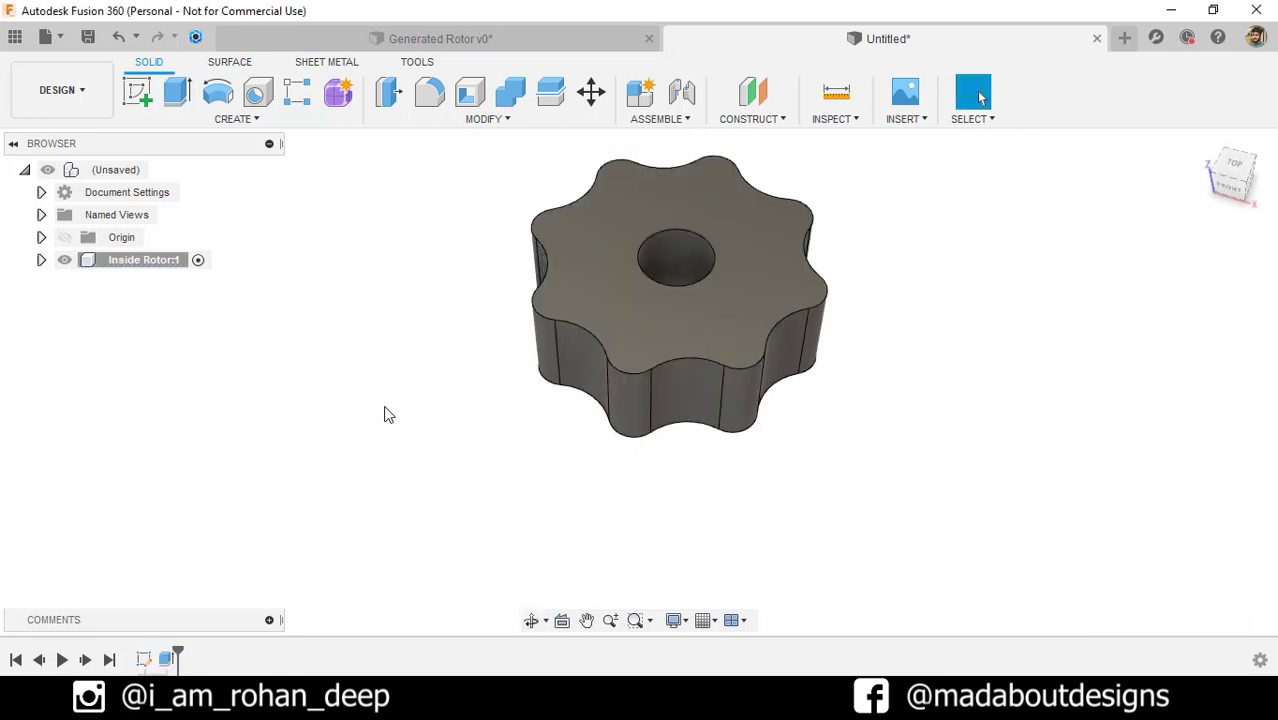
- Activate the top-level assembly and create an empty, activated component named Outer Rotor
{"action": "left_click", "coordinate": [158, 170]}
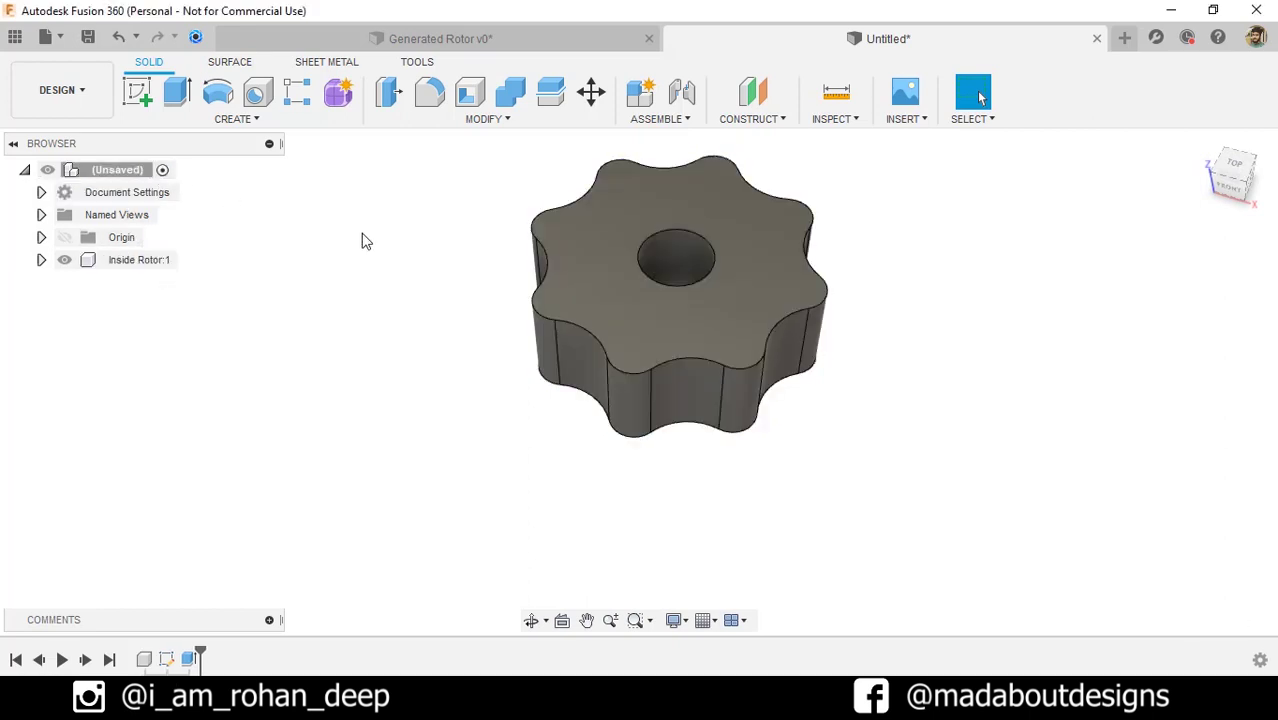
{"action": "left_click", "coordinate": [640, 95]}
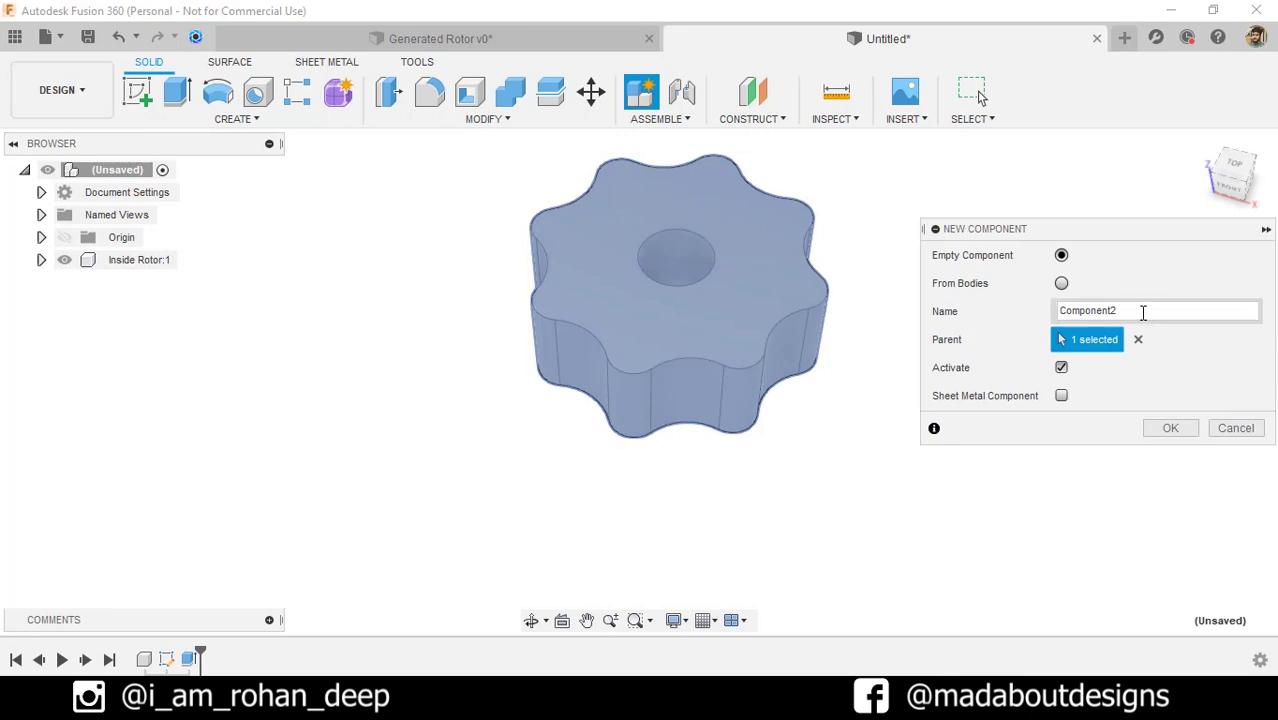
{"action": "left_click_drag", "start_coordinate": [1143, 313], "coordinate": [935, 318]}
{"action": "type", "text": "Outer Rotor"}
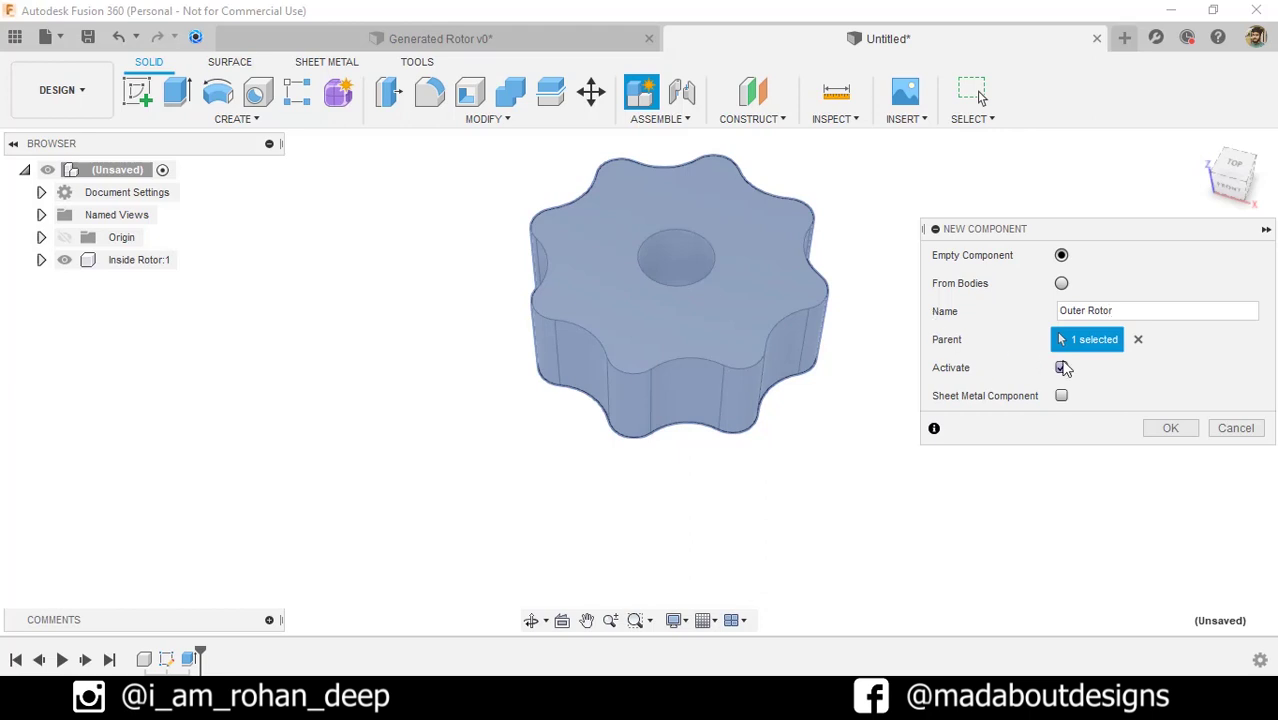
{"action": "left_click", "coordinate": [1157, 432]}
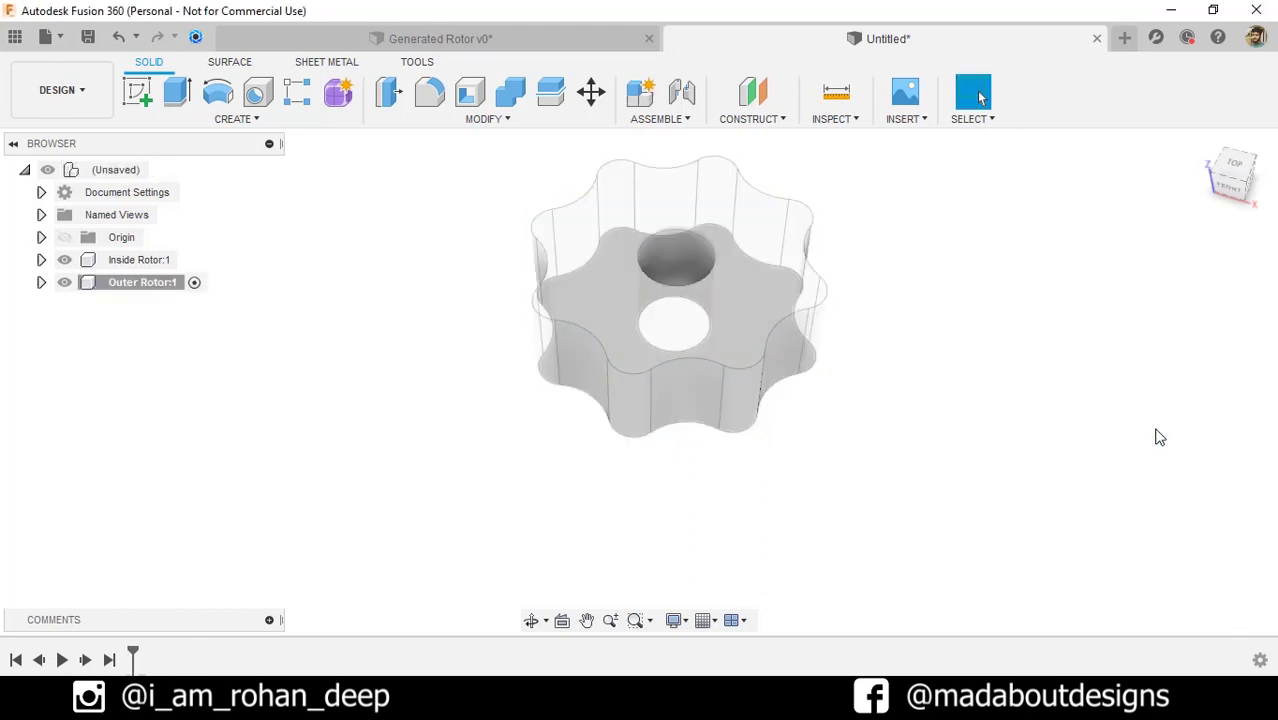
- Start a sketch on the horizontal XY plane and project the Inside Rotor body into it with Projection Link enabled
{"action": "left_click", "coordinate": [140, 90]}
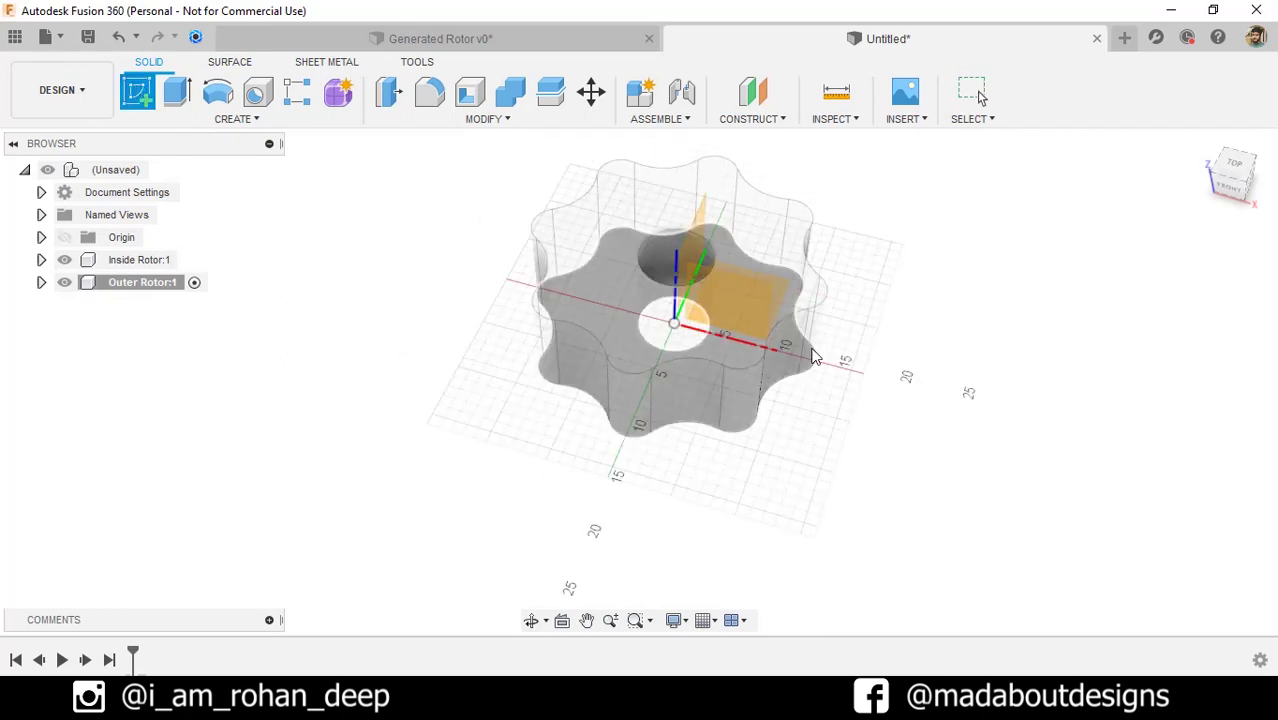
{"action": "left_click", "coordinate": [812, 356]}
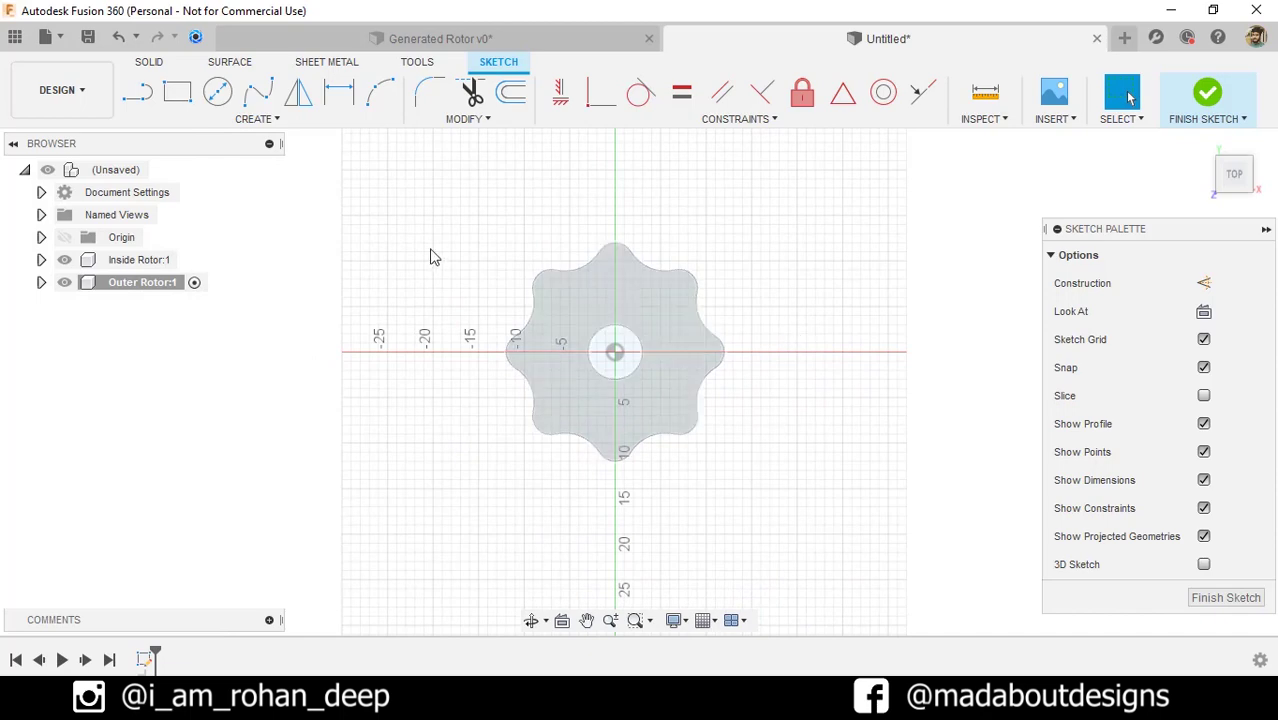
{"action": "left_click", "coordinate": [290, 122]}
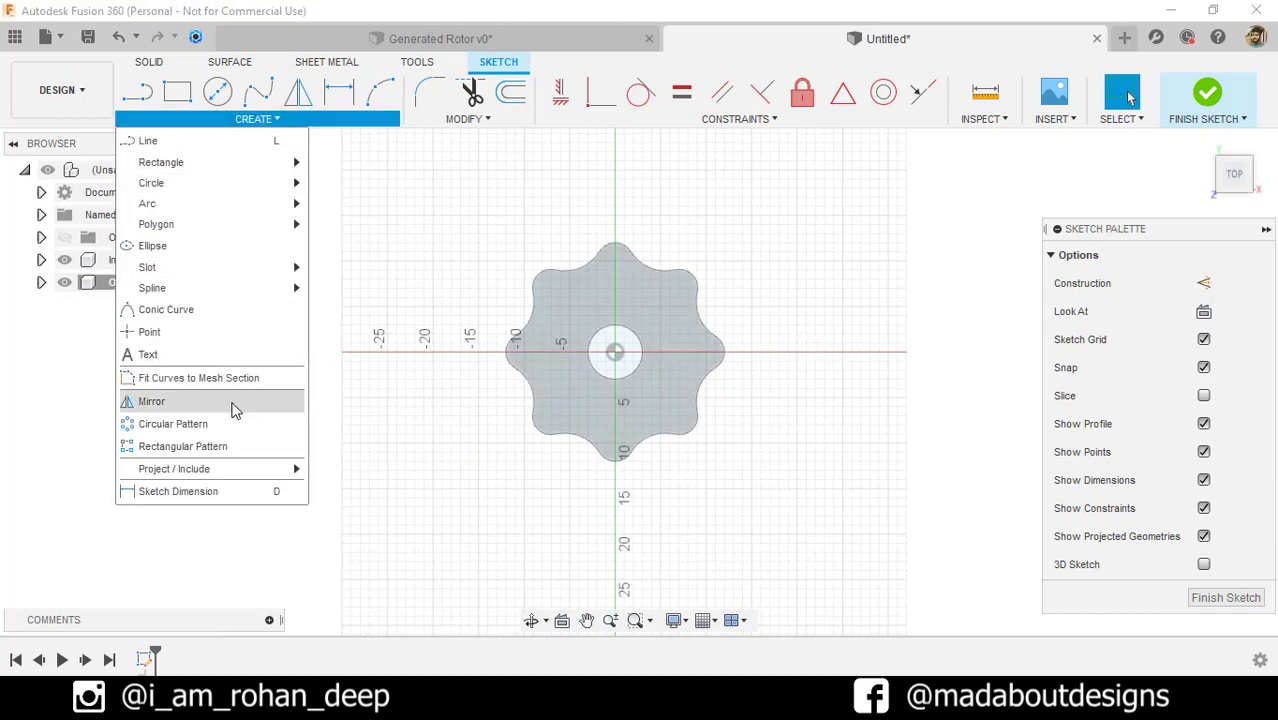
{"action": "mouse_move", "coordinate": [285, 469]}
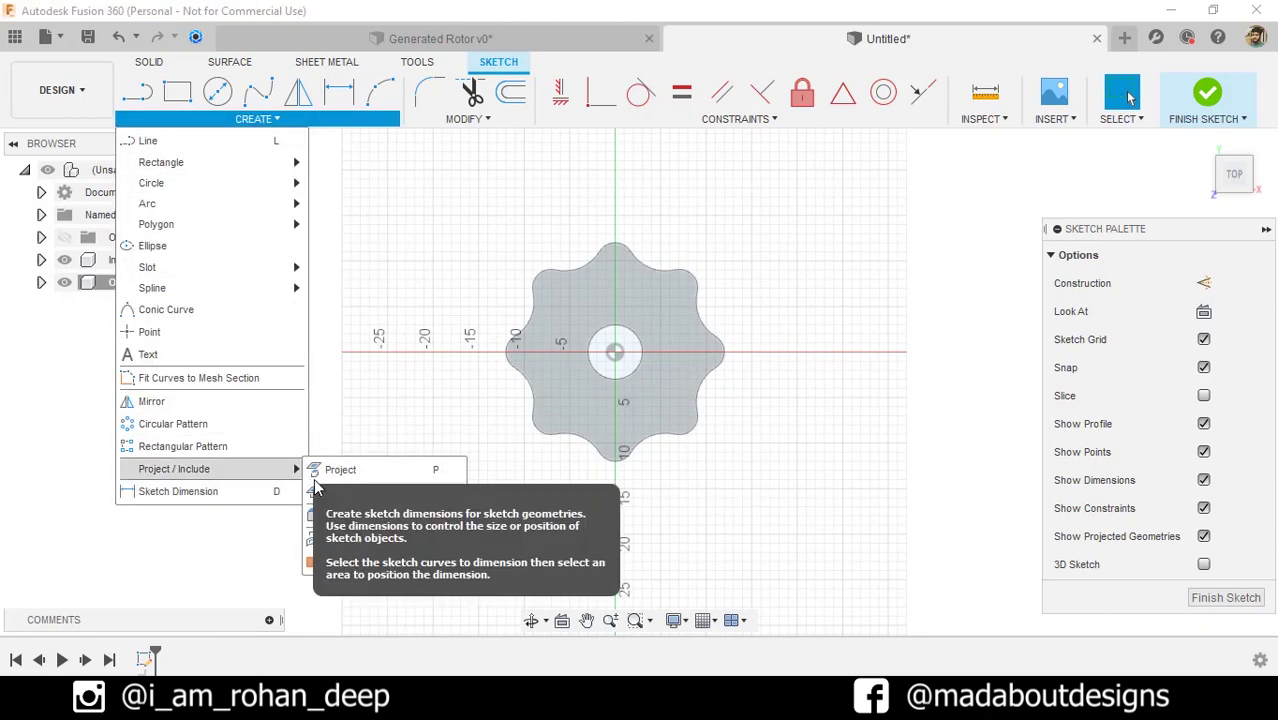
{"action": "left_click", "coordinate": [379, 476]}
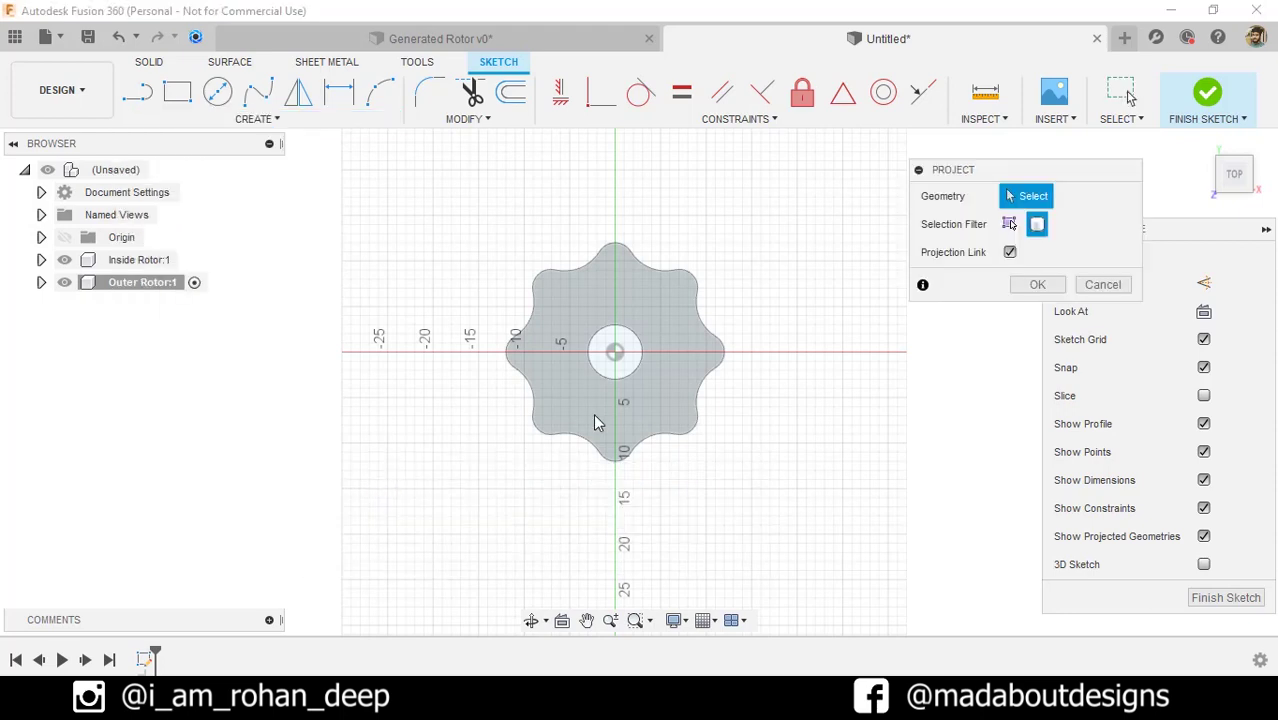
{"action": "scroll", "coordinate": [670, 372], "scroll_direction": "up", "scroll_amount": 2}
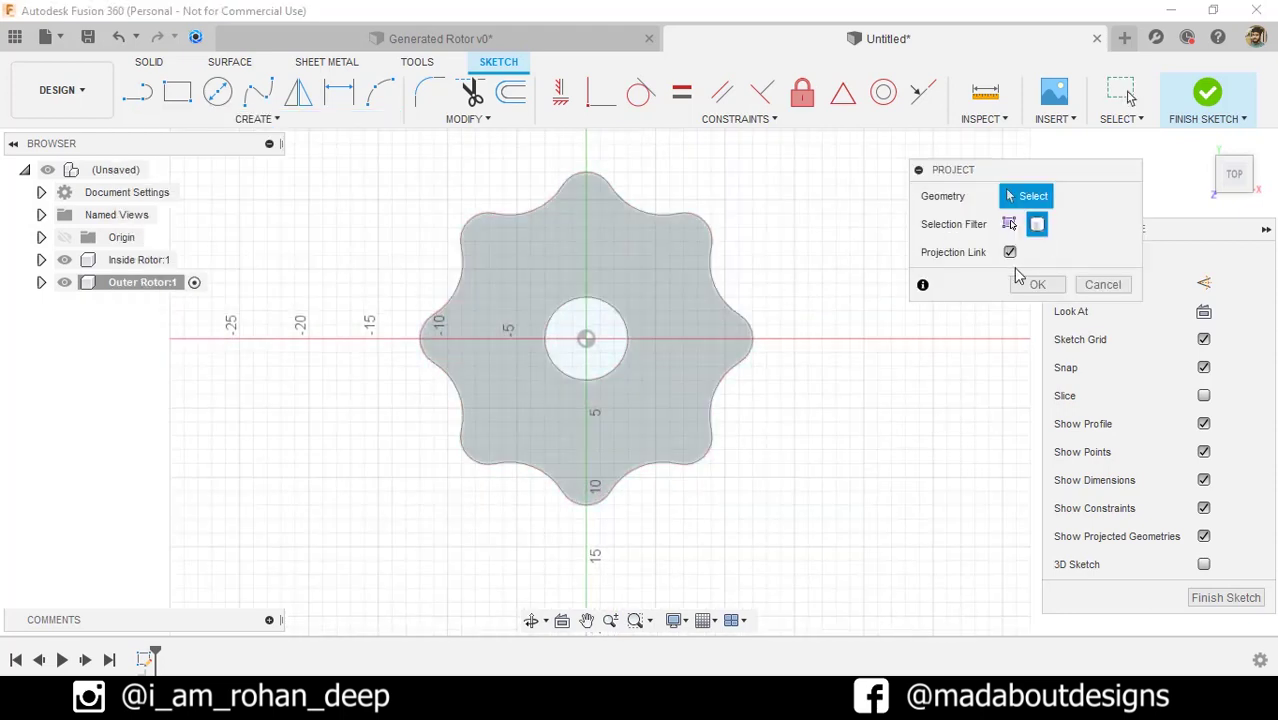
{"action": "left_click", "coordinate": [672, 274]}
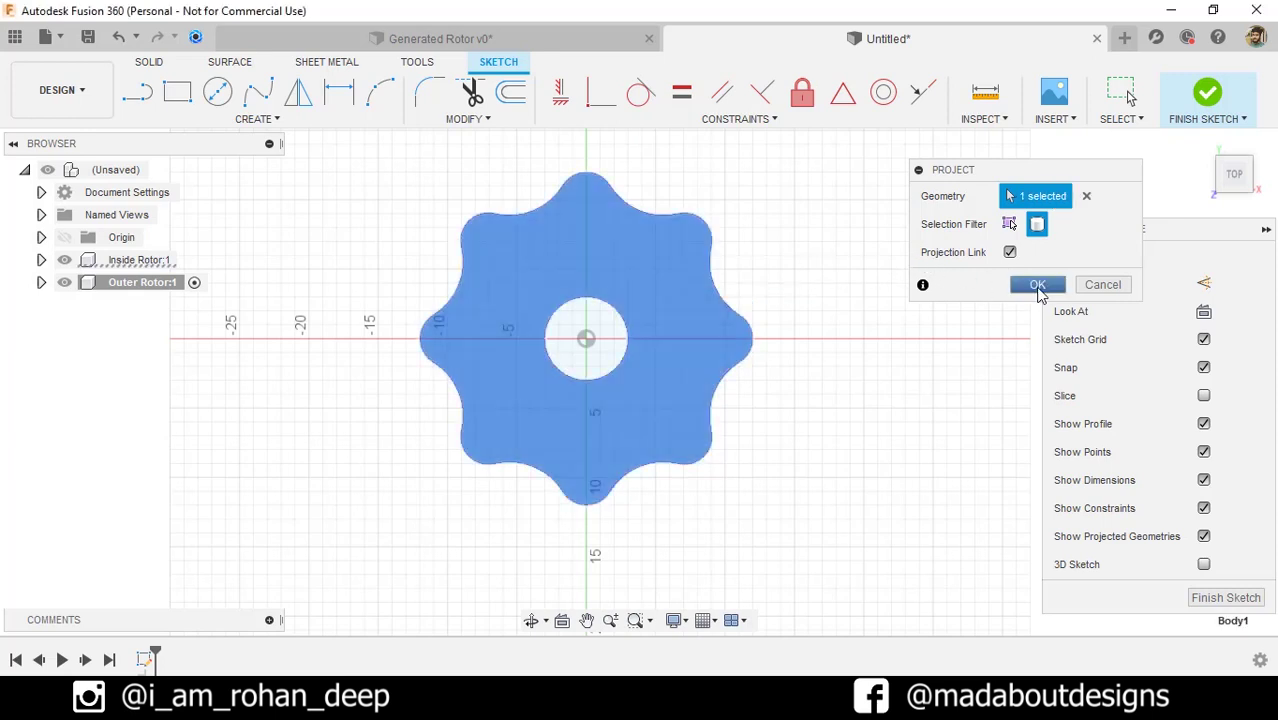
{"action": "left_click", "coordinate": [1037, 285]}
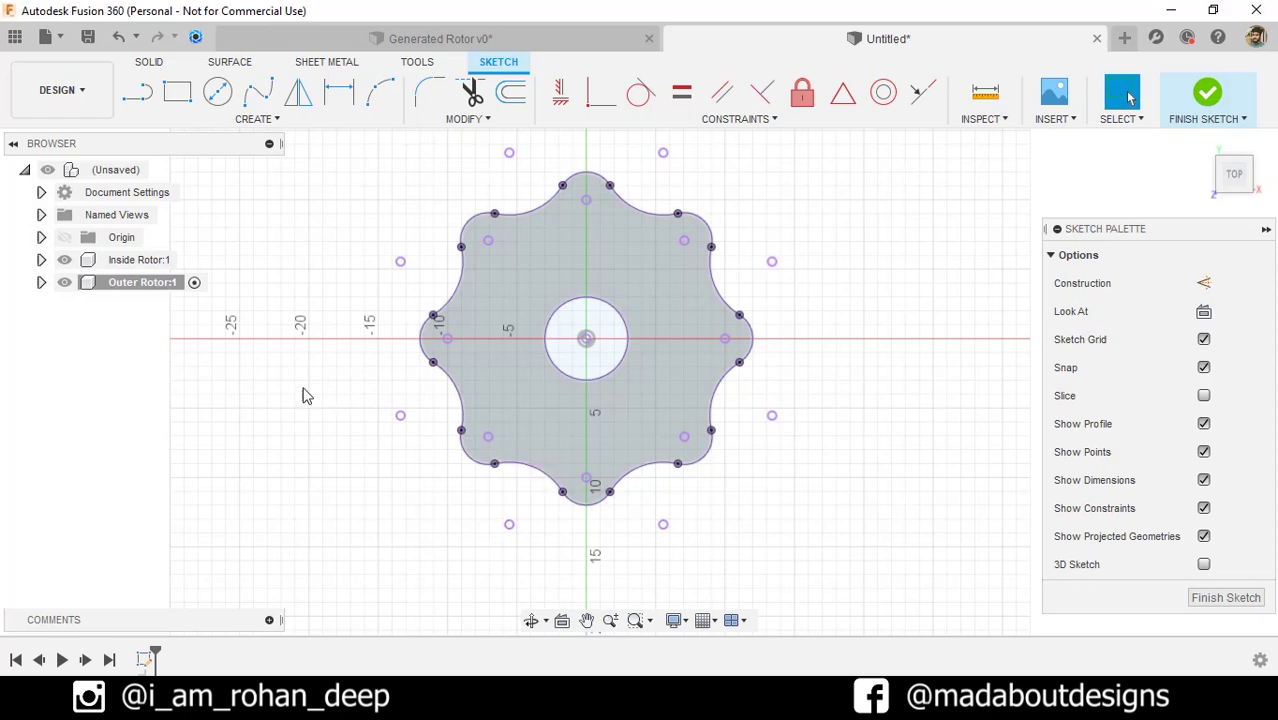
- Hide the Inside Rotor component and draw a center-diameter circle at the origin, matching the projected central bore
{"action": "left_click", "coordinate": [64, 282]}
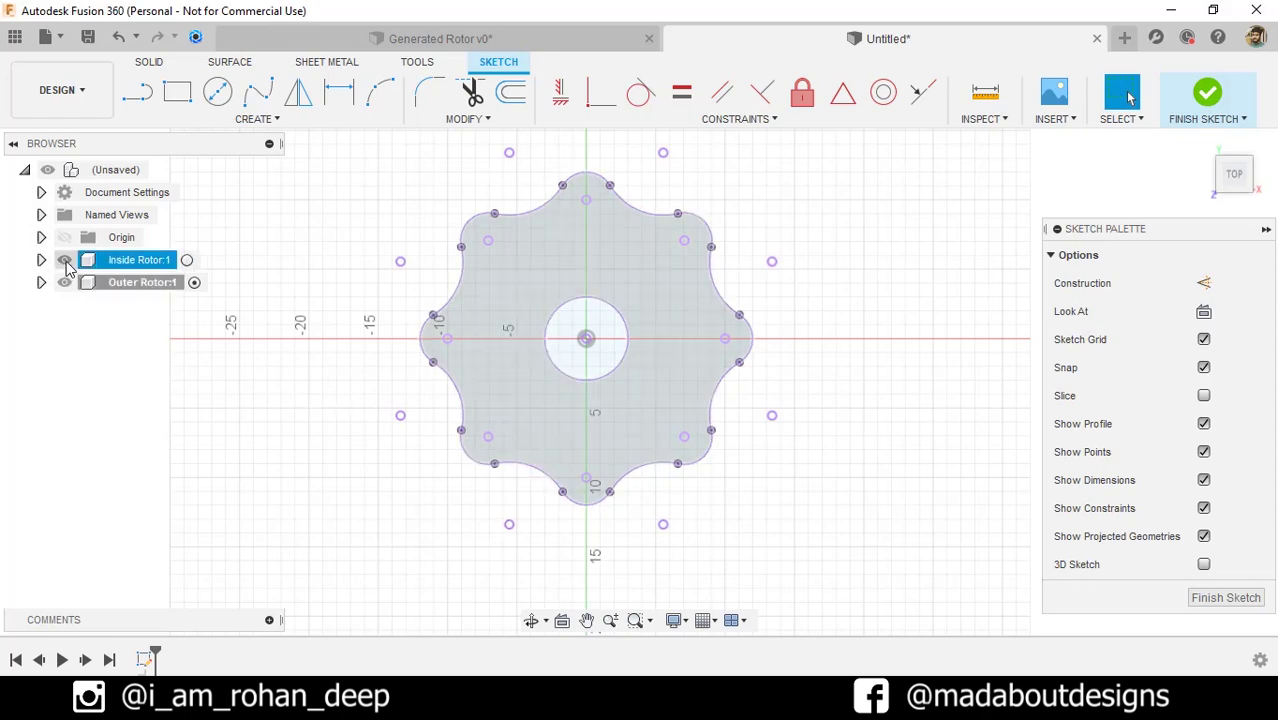
{"action": "left_click", "coordinate": [64, 259]}
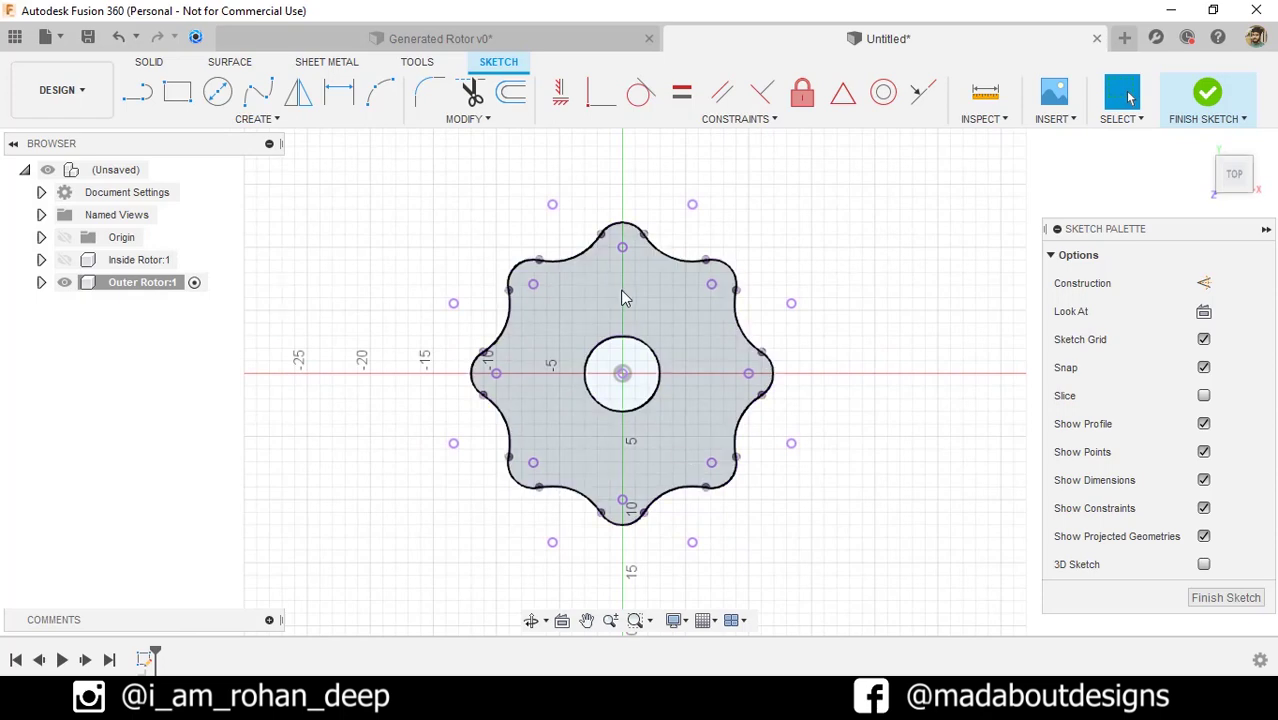
{"action": "left_click", "coordinate": [218, 92]}
{"action": "scroll", "coordinate": [650, 391], "scroll_direction": "up", "scroll_amount": 5}
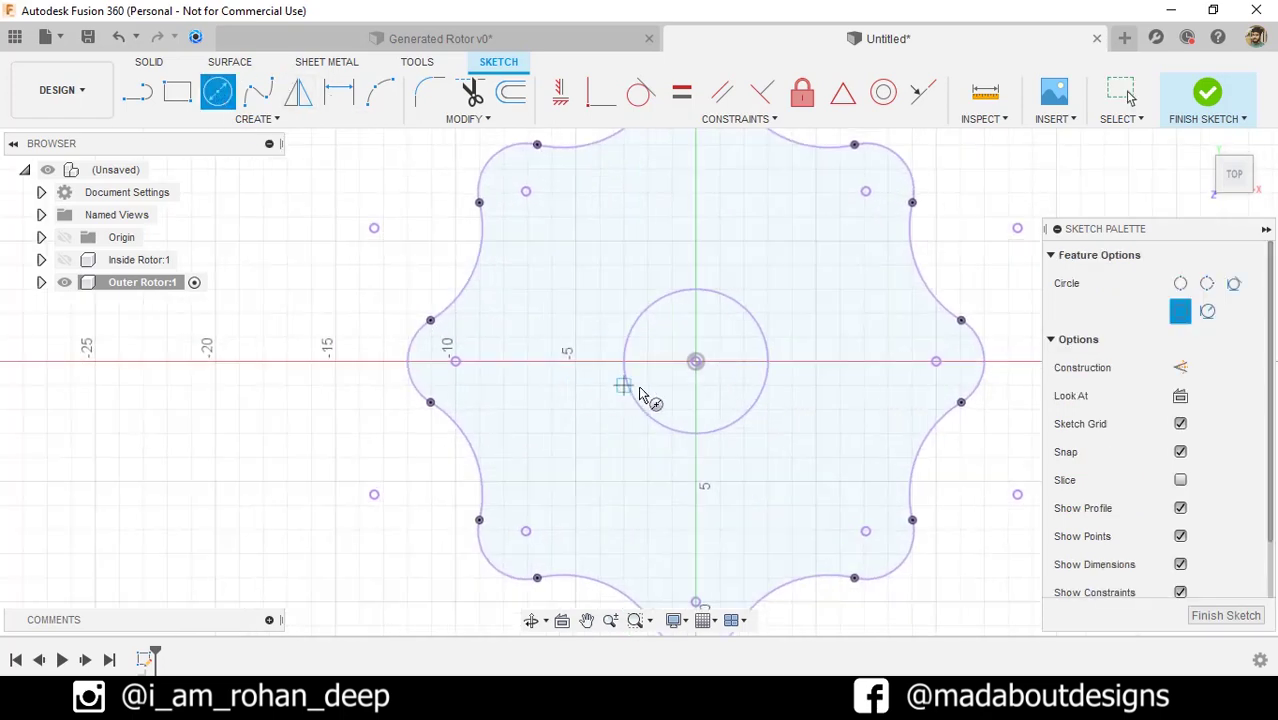
{"action": "middle_click_drag", "start_coordinate": [680, 385], "coordinate": [562, 448]}
{"action": "scroll", "coordinate": [580, 440], "scroll_direction": "down", "scroll_amount": 1}
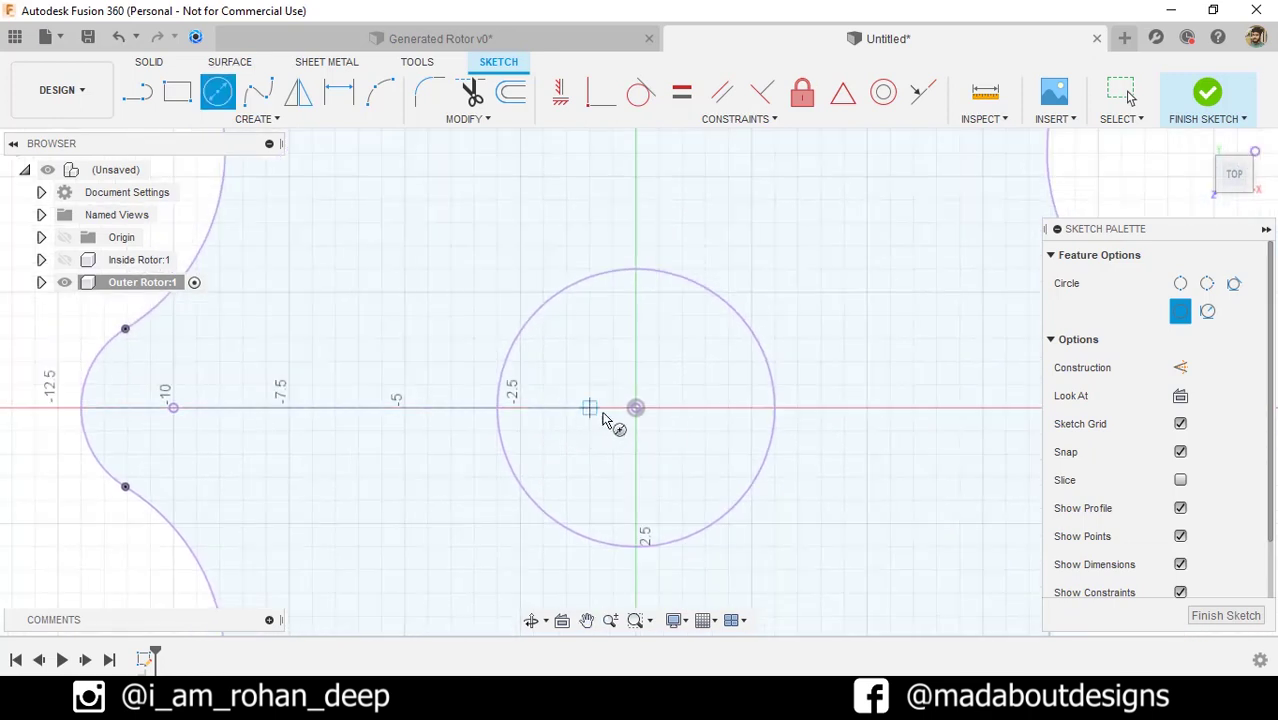
{"action": "left_click", "coordinate": [636, 409]}
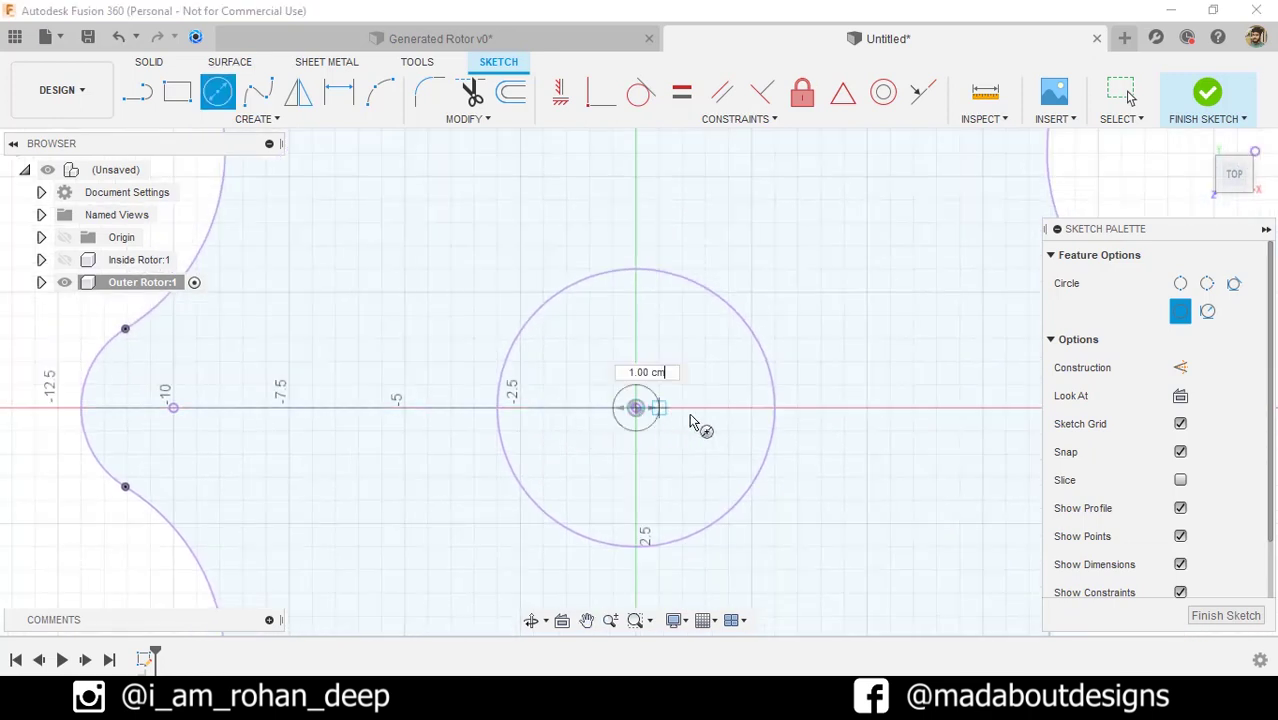
{"action": "left_click", "coordinate": [781, 415]}
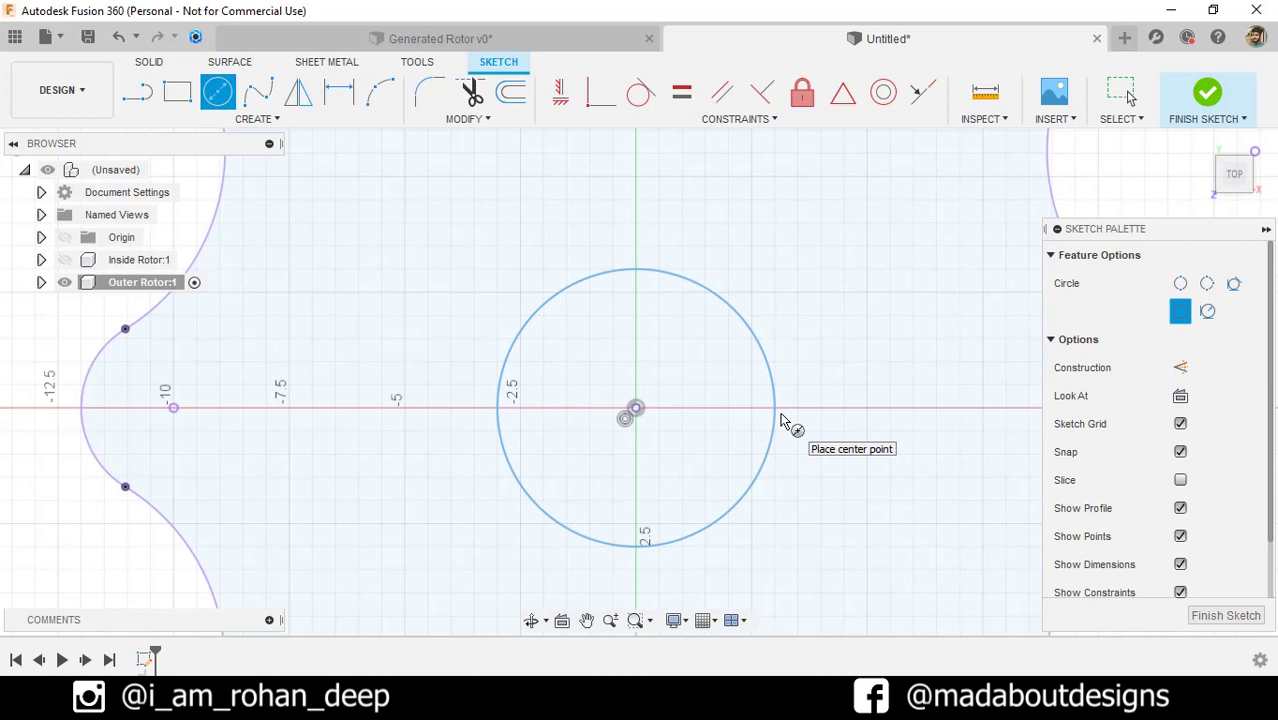
- Draw a 2 cm two-point circle that starts at the origin and extends along the negative X axis
{"action": "left_click", "coordinate": [1182, 285]}
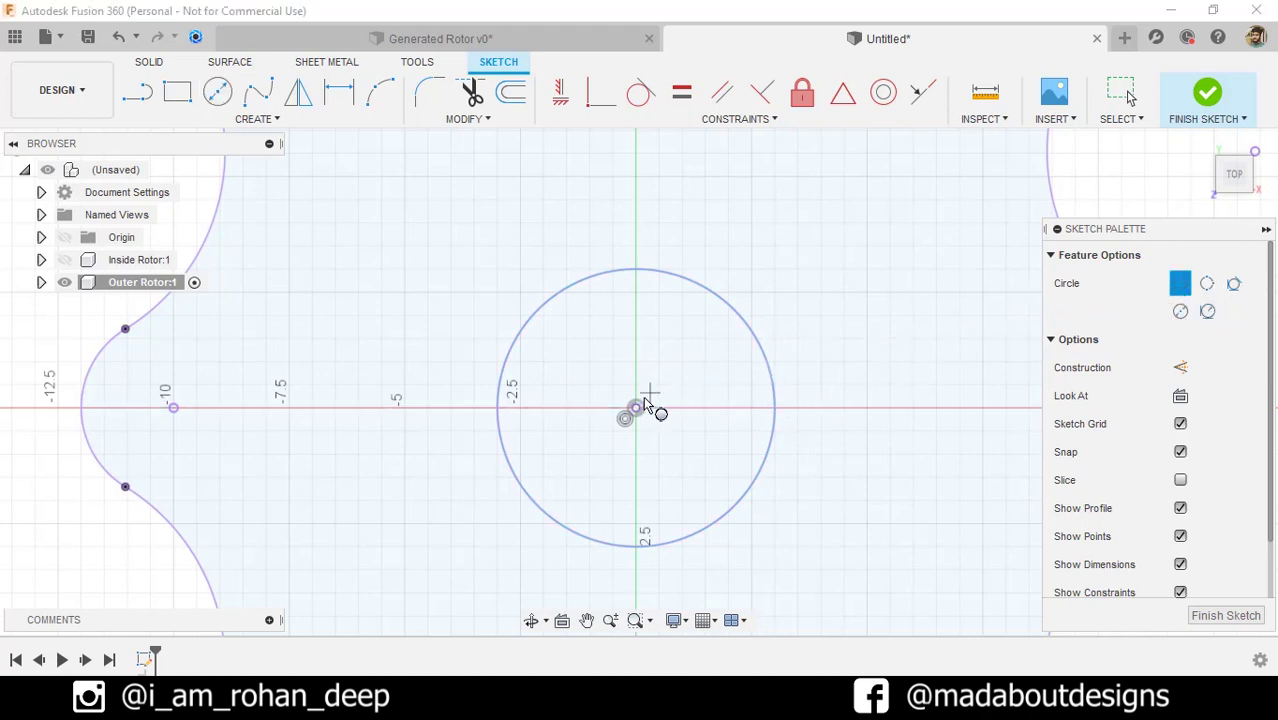
{"action": "left_click", "coordinate": [636, 409]}
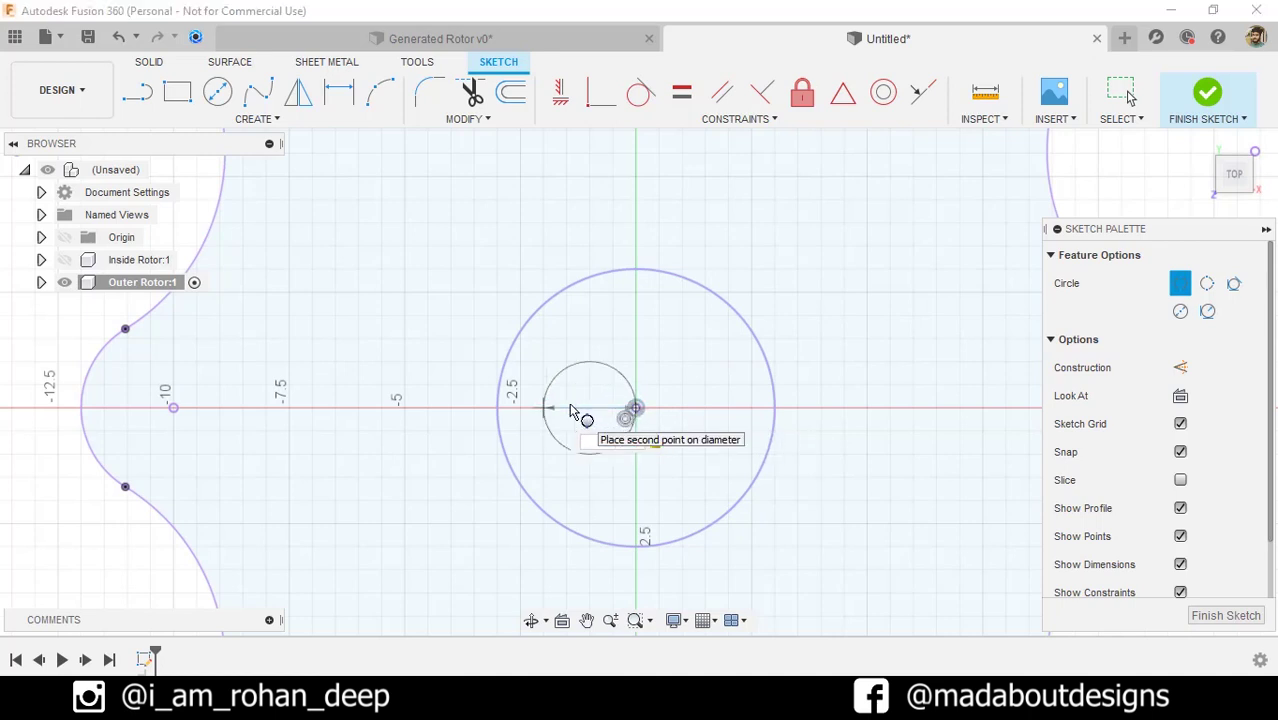
{"action": "left_click", "coordinate": [570, 410]}
{"action": "key", "text": "Escape"}
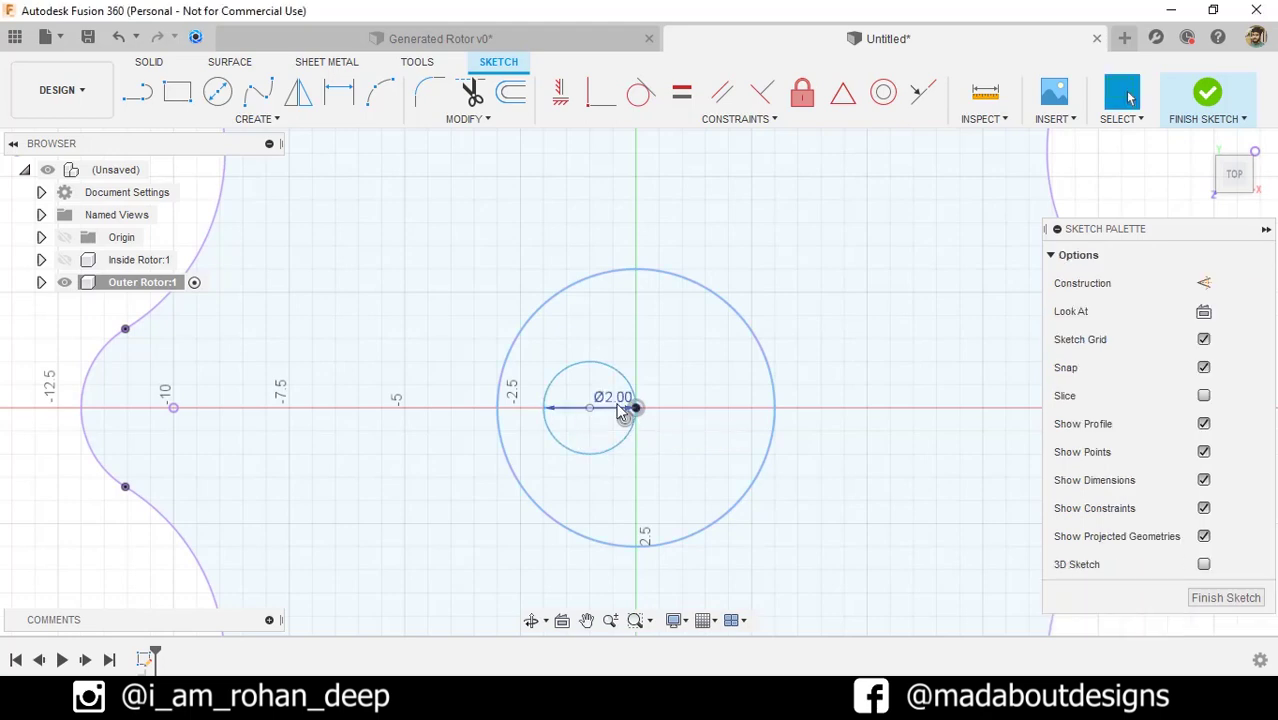
- Draw a 4 cm diameter circle centered on the arc center of the lobe lying on the positive X axis
{"action": "scroll", "coordinate": [682, 389], "scroll_direction": "down", "scroll_amount": 3}
{"action": "scroll", "coordinate": [776, 368], "scroll_direction": "up", "scroll_amount": 2}
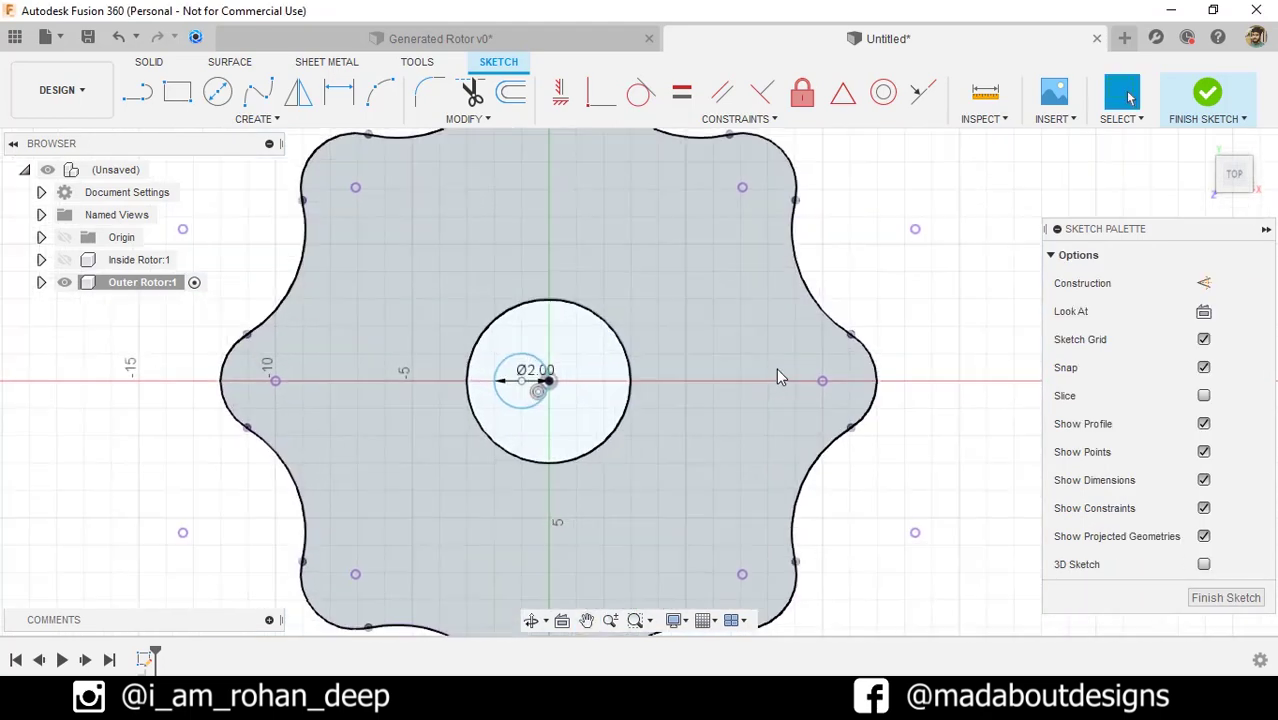
{"action": "left_click", "coordinate": [220, 92]}
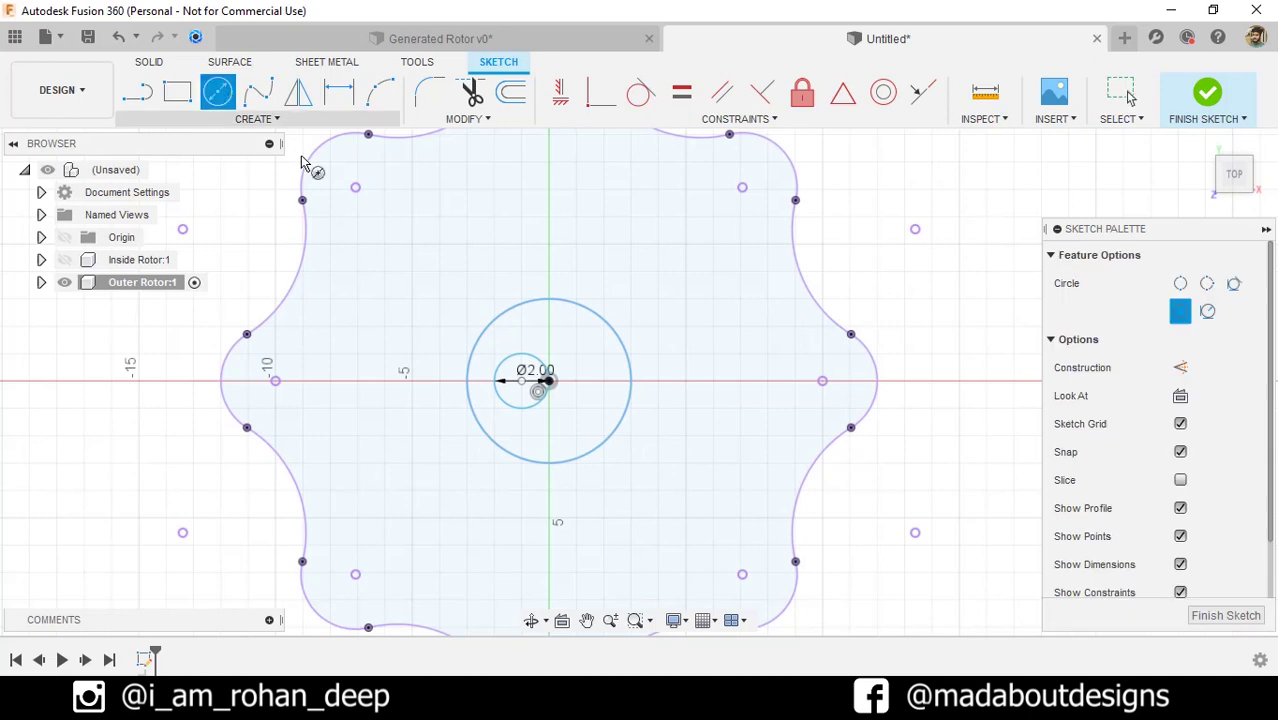
{"action": "scroll", "coordinate": [760, 368], "scroll_direction": "up", "scroll_amount": 1}
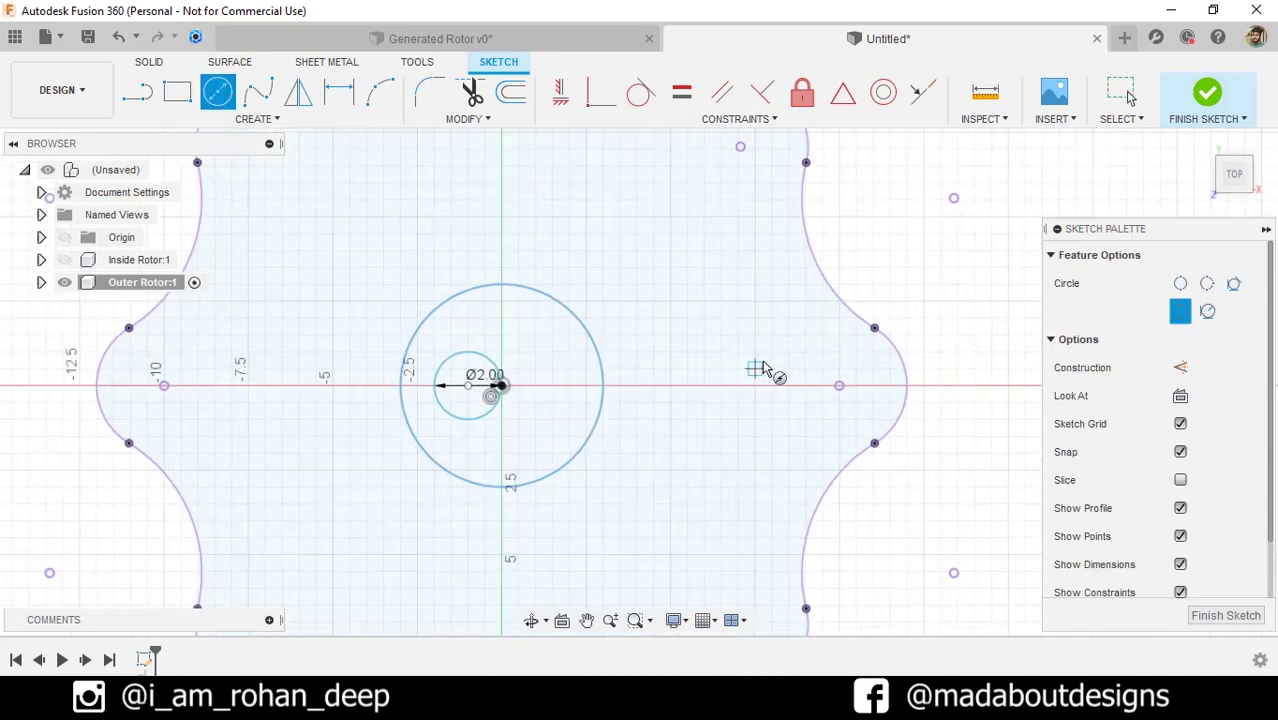
{"action": "left_click", "coordinate": [839, 386]}
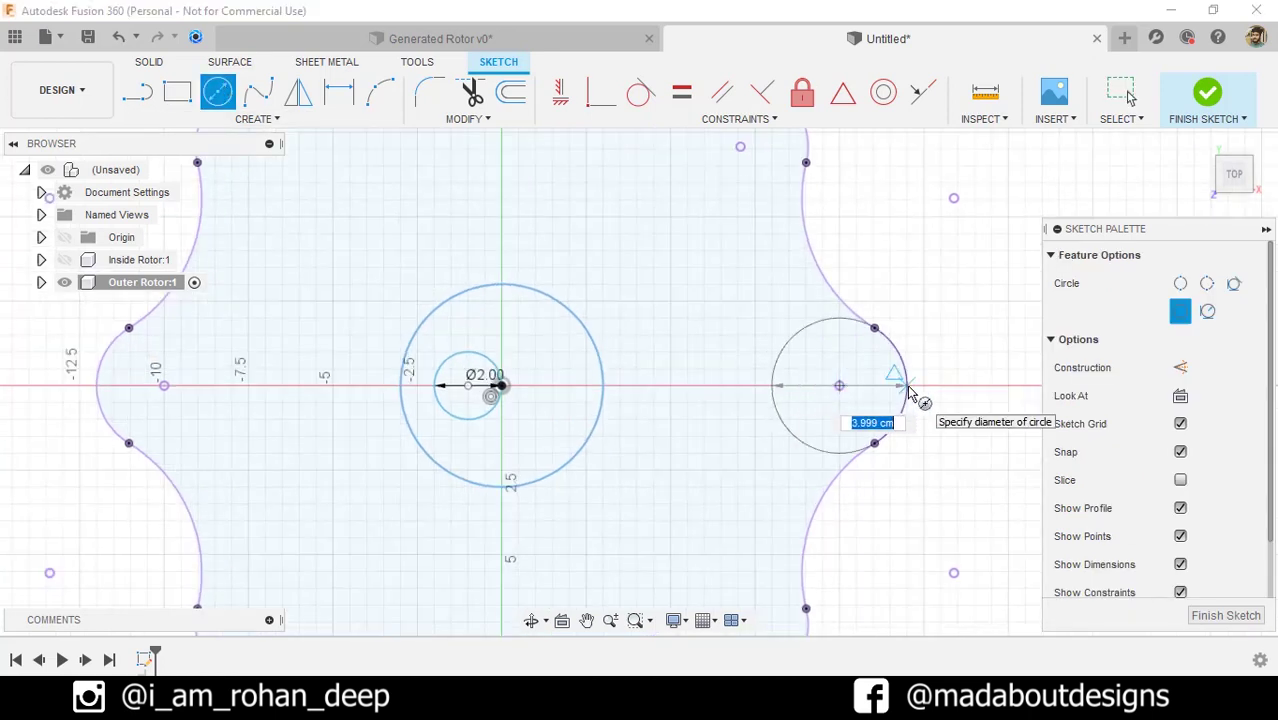
{"action": "type", "text": "4"}
{"action": "key", "text": "Tab"}
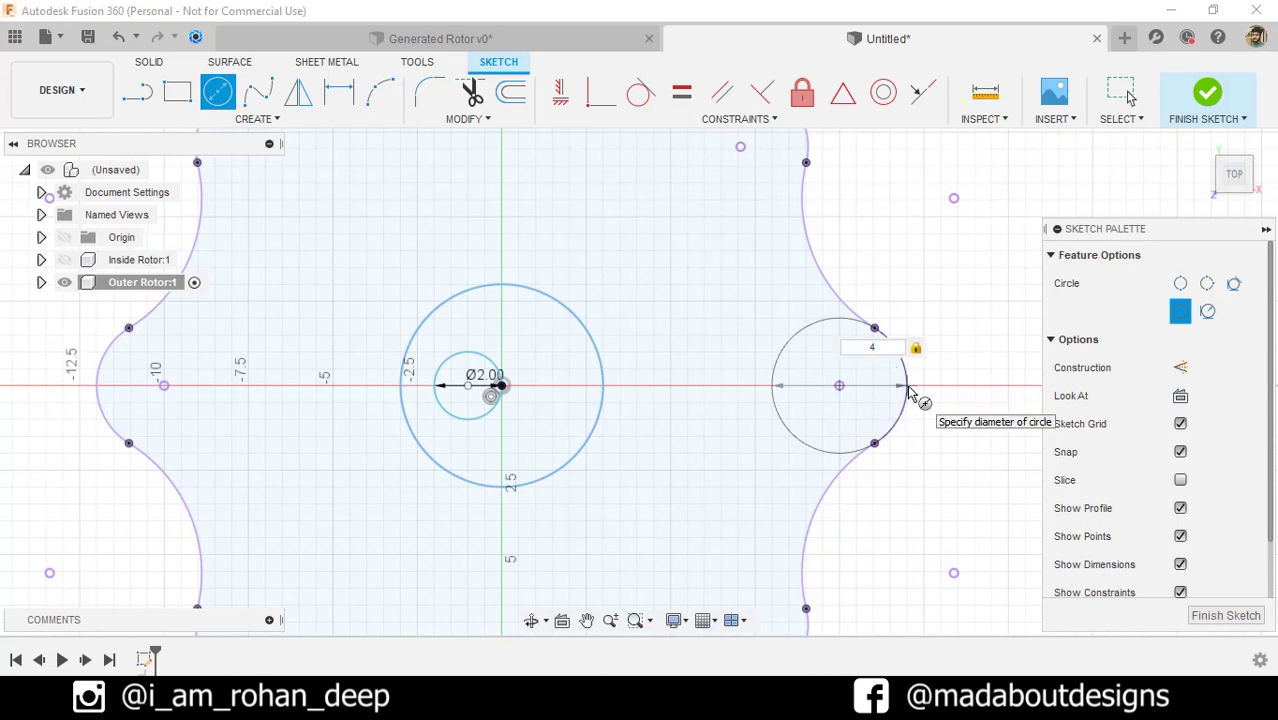
{"action": "key", "text": "Return"}
{"action": "key", "text": "Escape"}
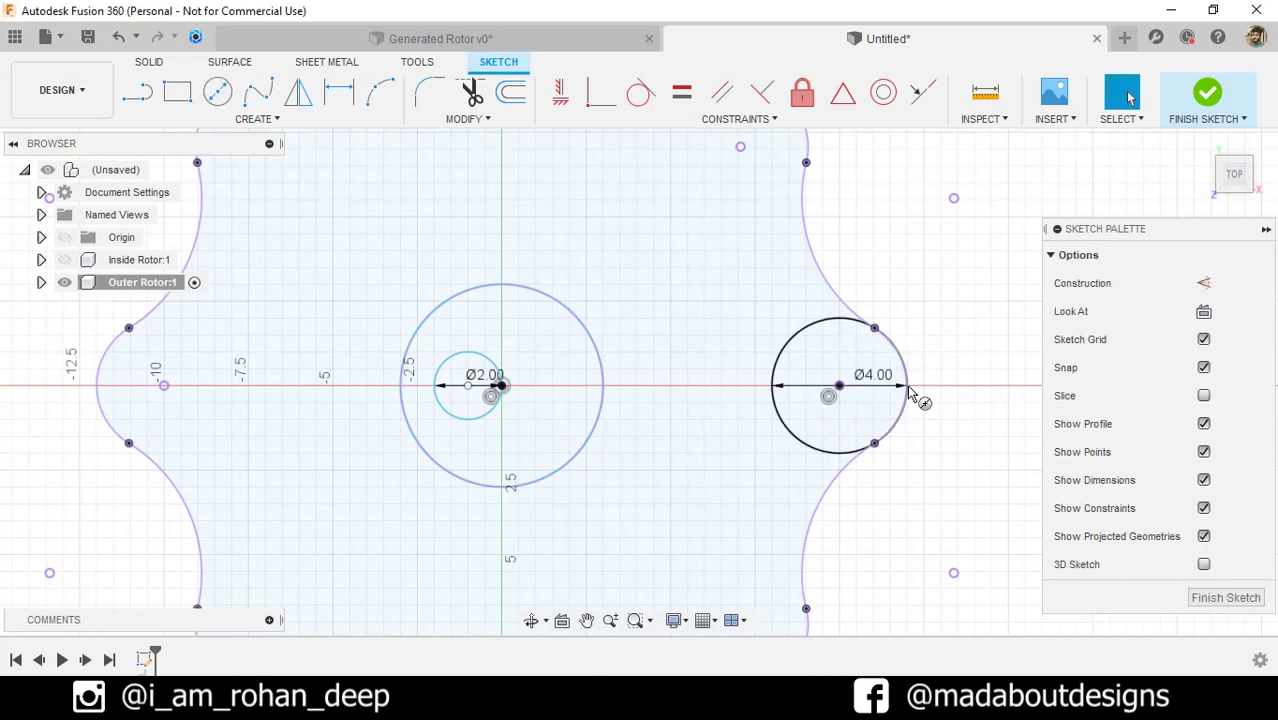
- Turn off the display of projected geometries in the Outer Rotor sketch
{"action": "scroll", "coordinate": [907, 384], "scroll_direction": "up", "scroll_amount": 3}
{"action": "scroll", "coordinate": [951, 380], "scroll_direction": "up", "scroll_amount": 2}
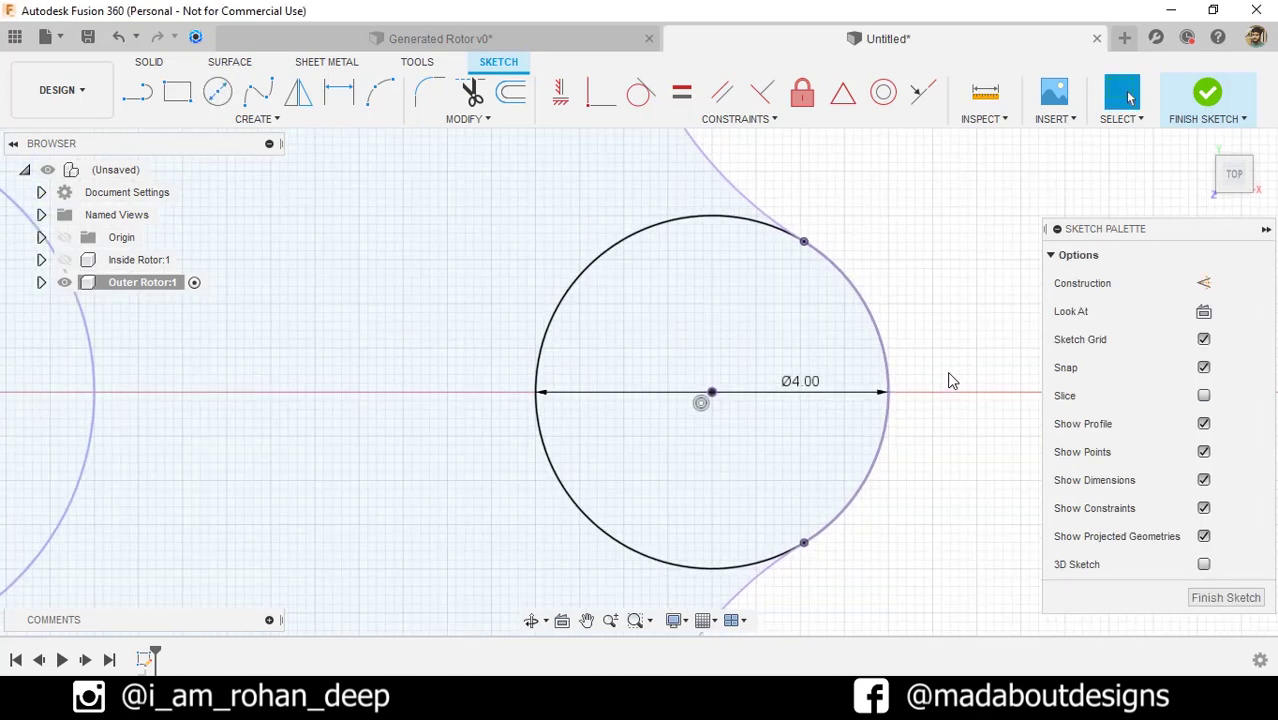
{"action": "scroll", "coordinate": [951, 380], "scroll_direction": "down", "scroll_amount": 5}
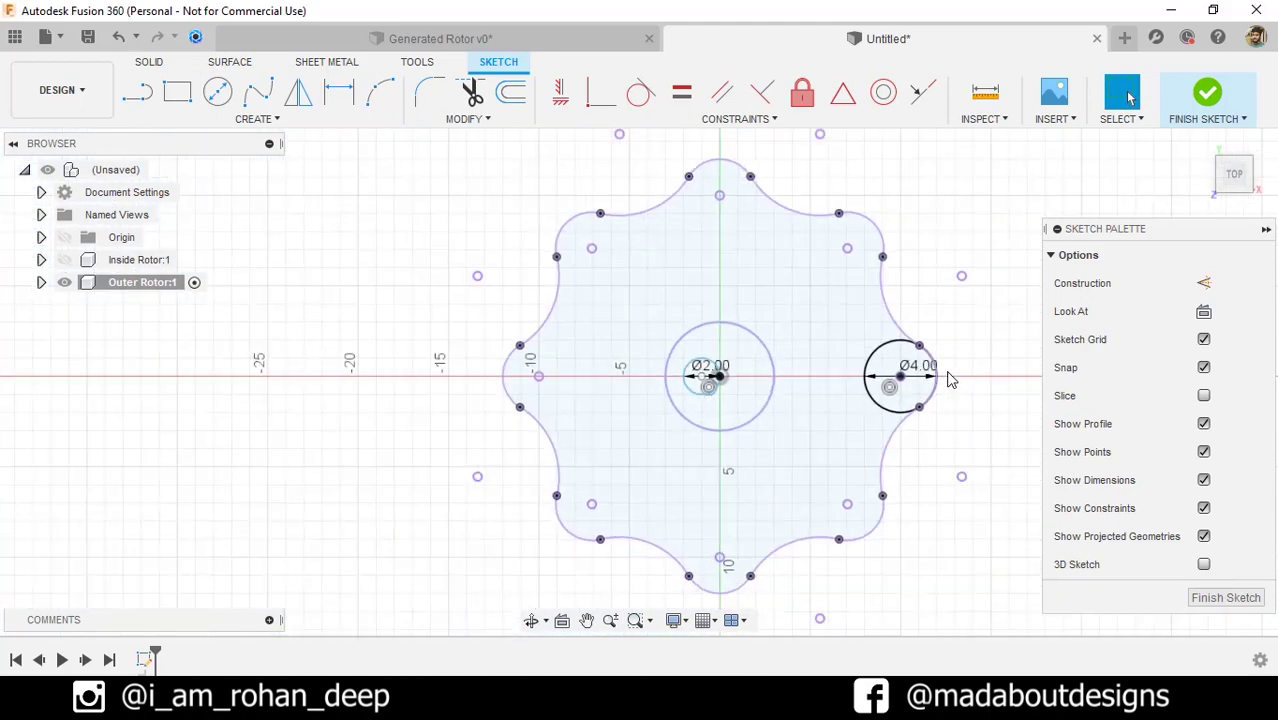
{"action": "left_click", "coordinate": [1204, 537]}
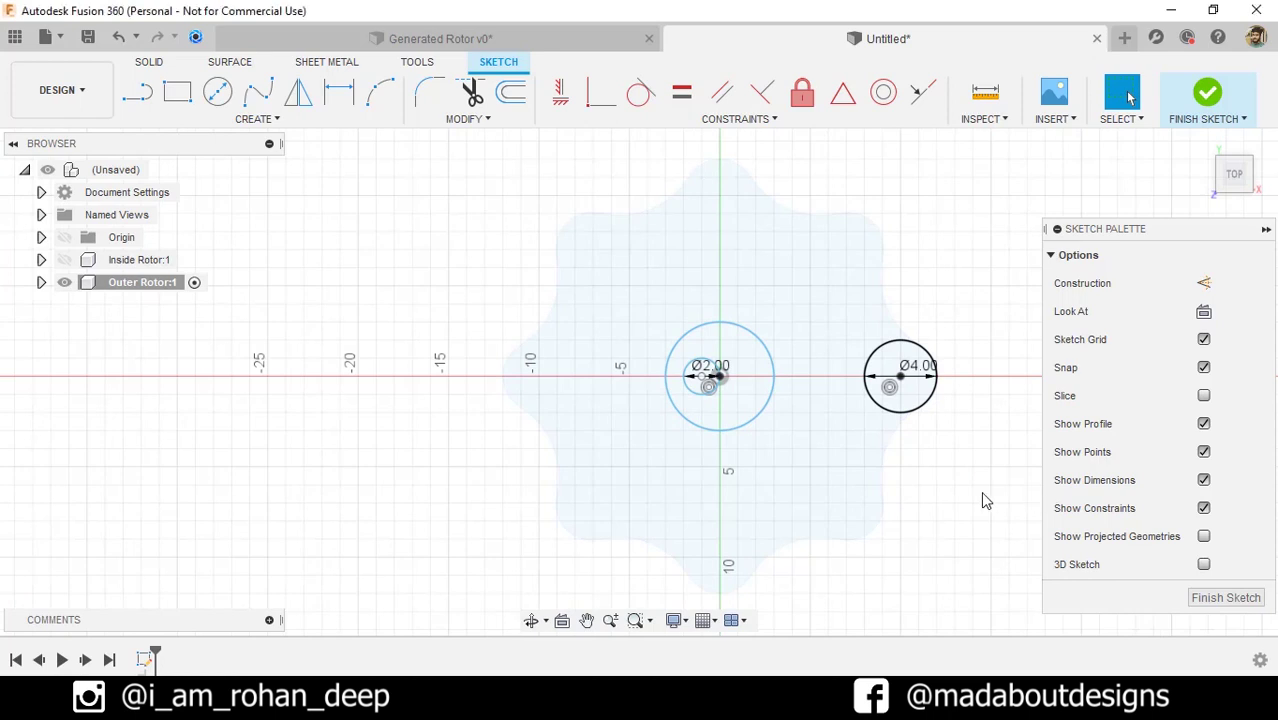
- Create a full circular pattern of the 4 cm circle around the center of the 2 cm circle, with quantity 9
{"action": "left_click", "coordinate": [278, 124]}
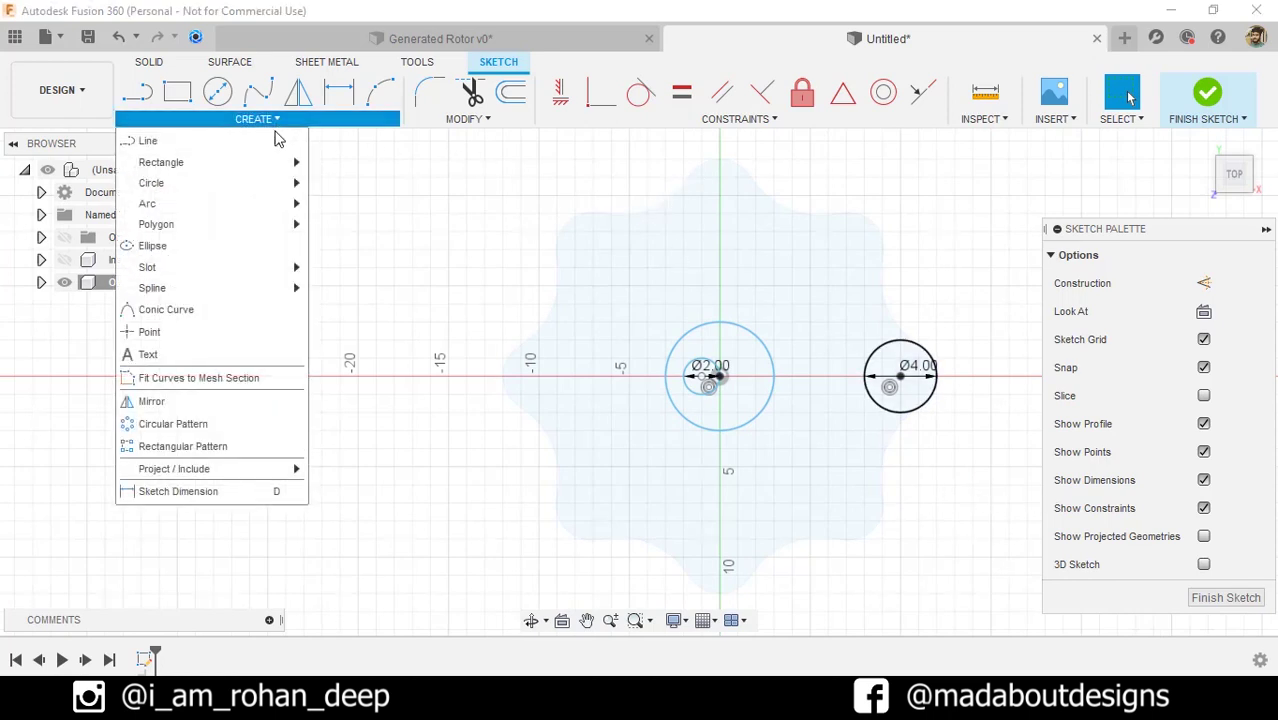
{"action": "left_click", "coordinate": [237, 424]}
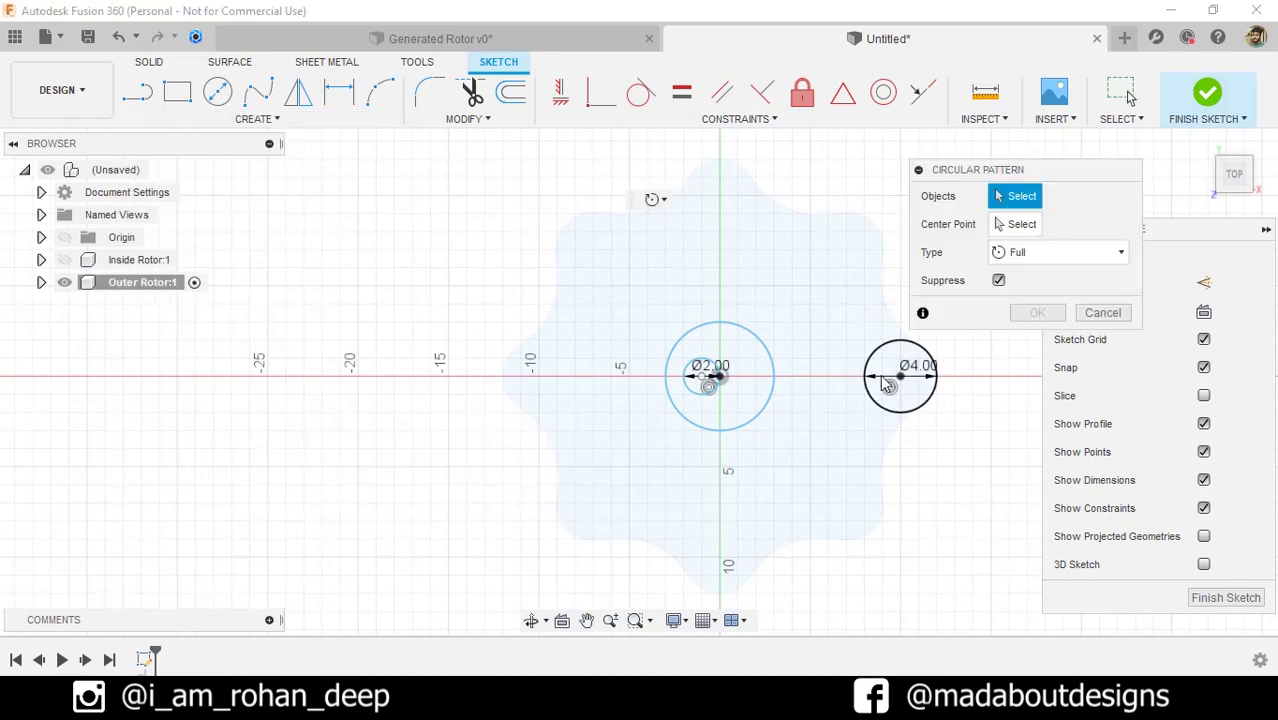
{"action": "left_click", "coordinate": [895, 357]}
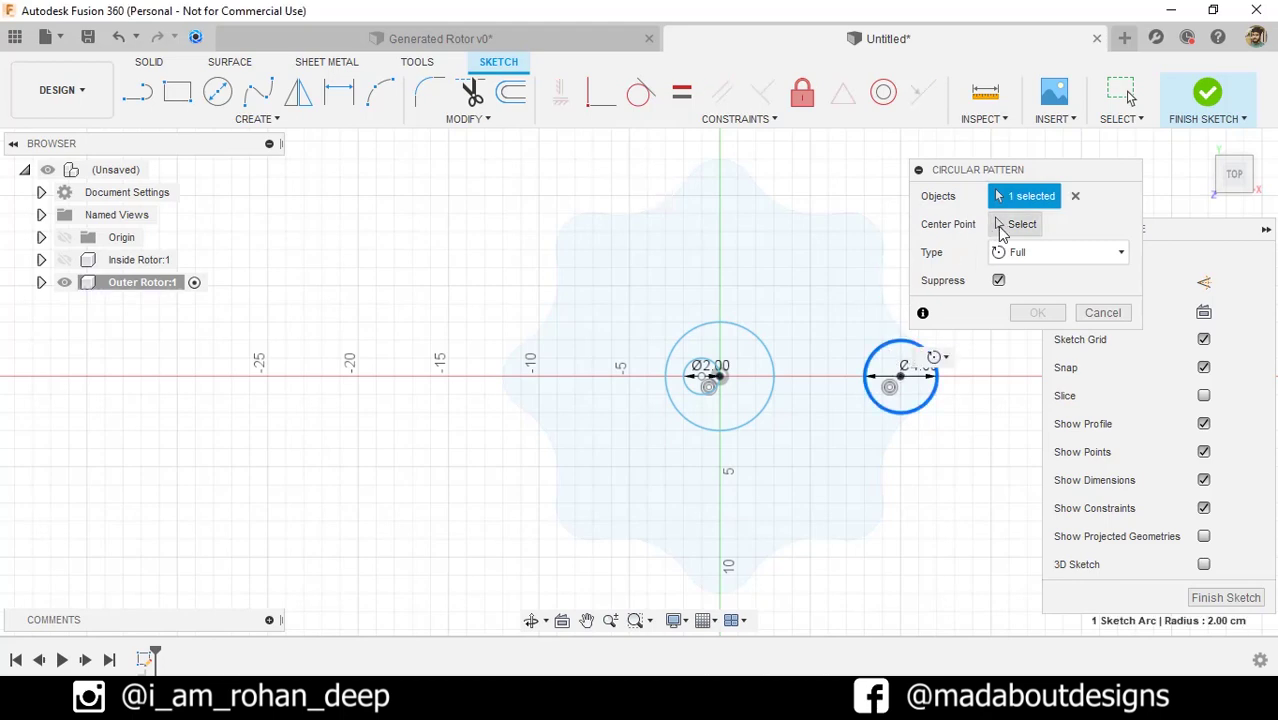
{"action": "left_click", "coordinate": [1003, 229]}
{"action": "scroll", "coordinate": [810, 334], "scroll_direction": "up", "scroll_amount": 4}
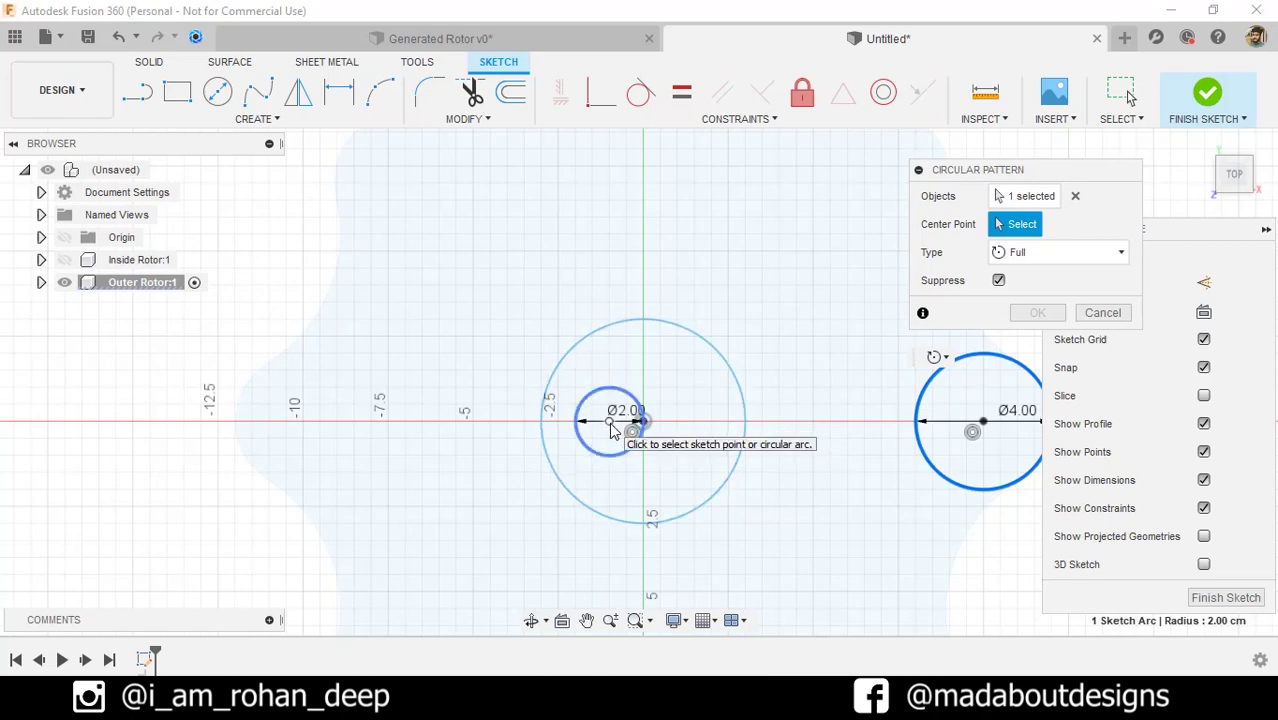
{"action": "left_click", "coordinate": [634, 422]}
{"action": "scroll", "coordinate": [634, 414], "scroll_direction": "down", "scroll_amount": 3}
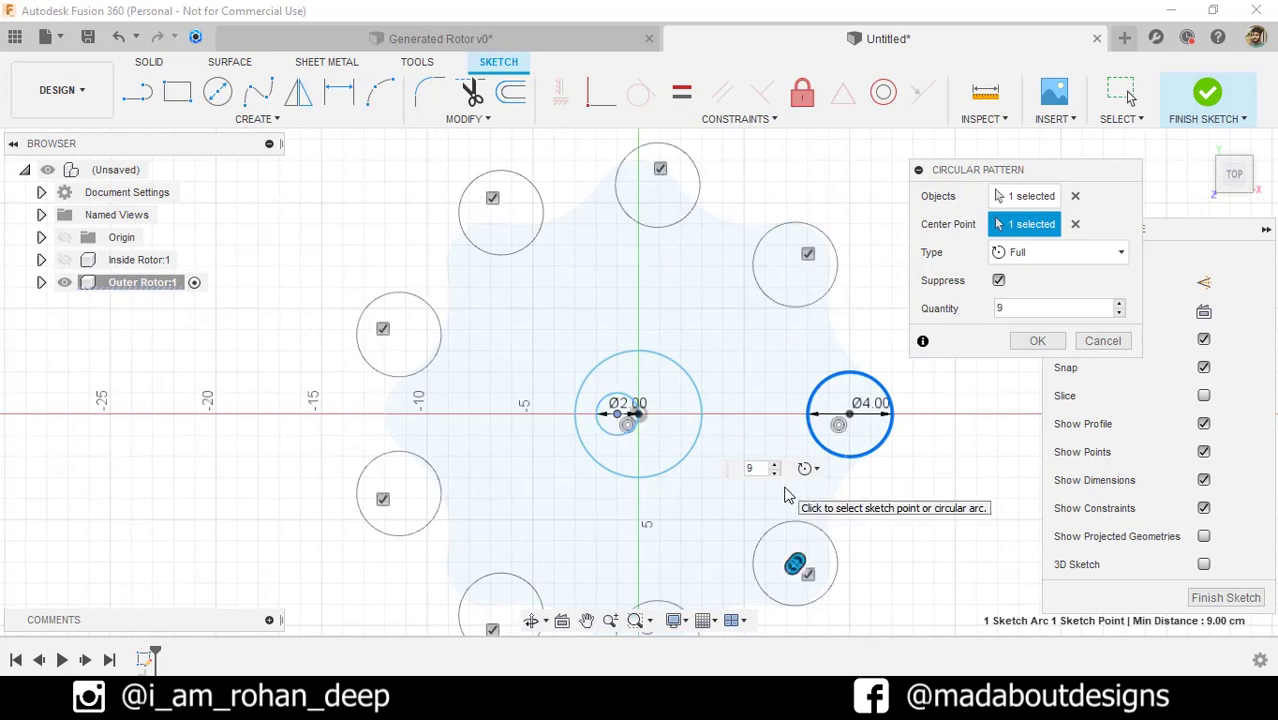
{"action": "key", "text": "Return"}
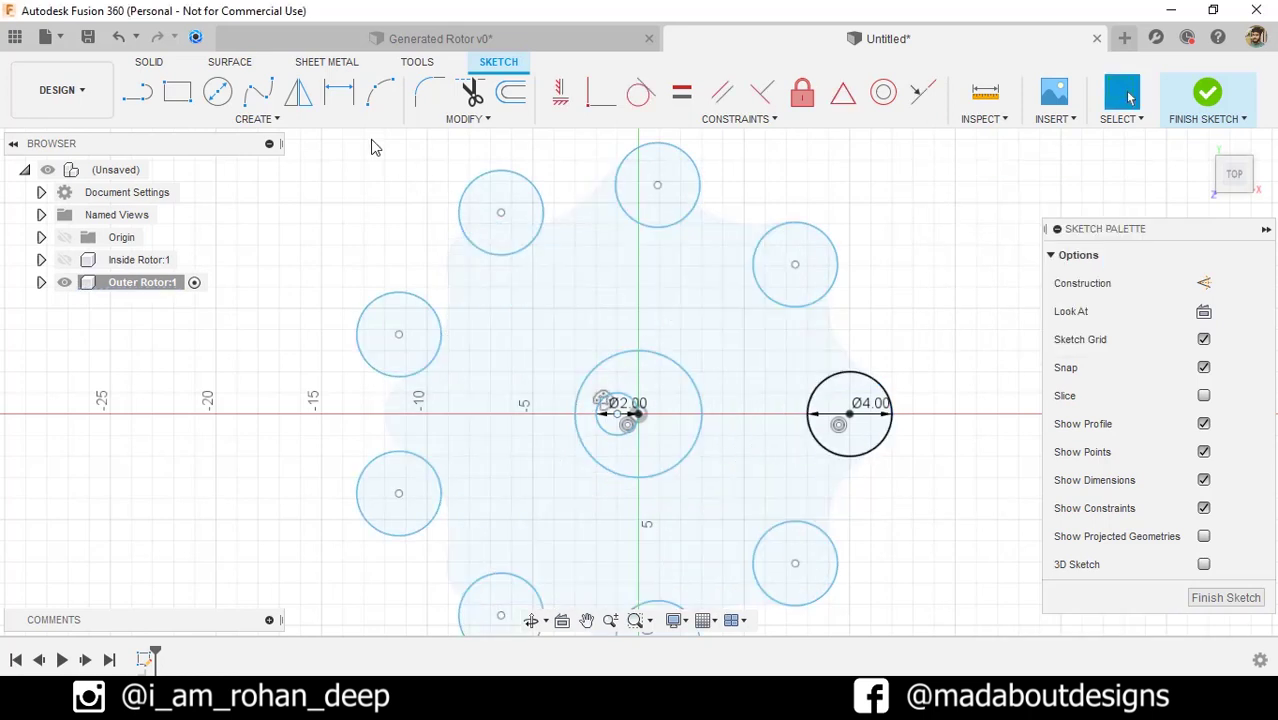
- Draw a three-point arc of about 2.7 cm radius from the adjacent upper circle to the 4 cm circle, showing projected geometries only while drawing
{"action": "left_click", "coordinate": [312, 122]}
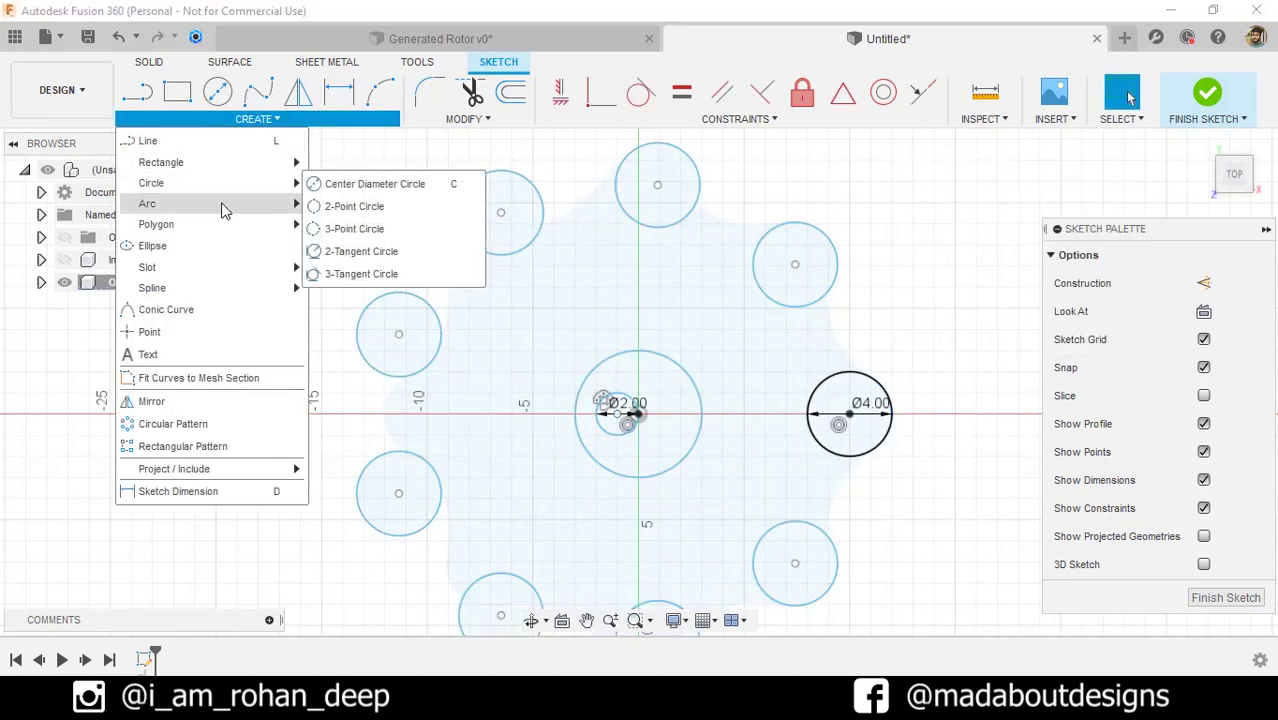
{"action": "mouse_move", "coordinate": [230, 208]}
{"action": "left_click", "coordinate": [370, 206]}
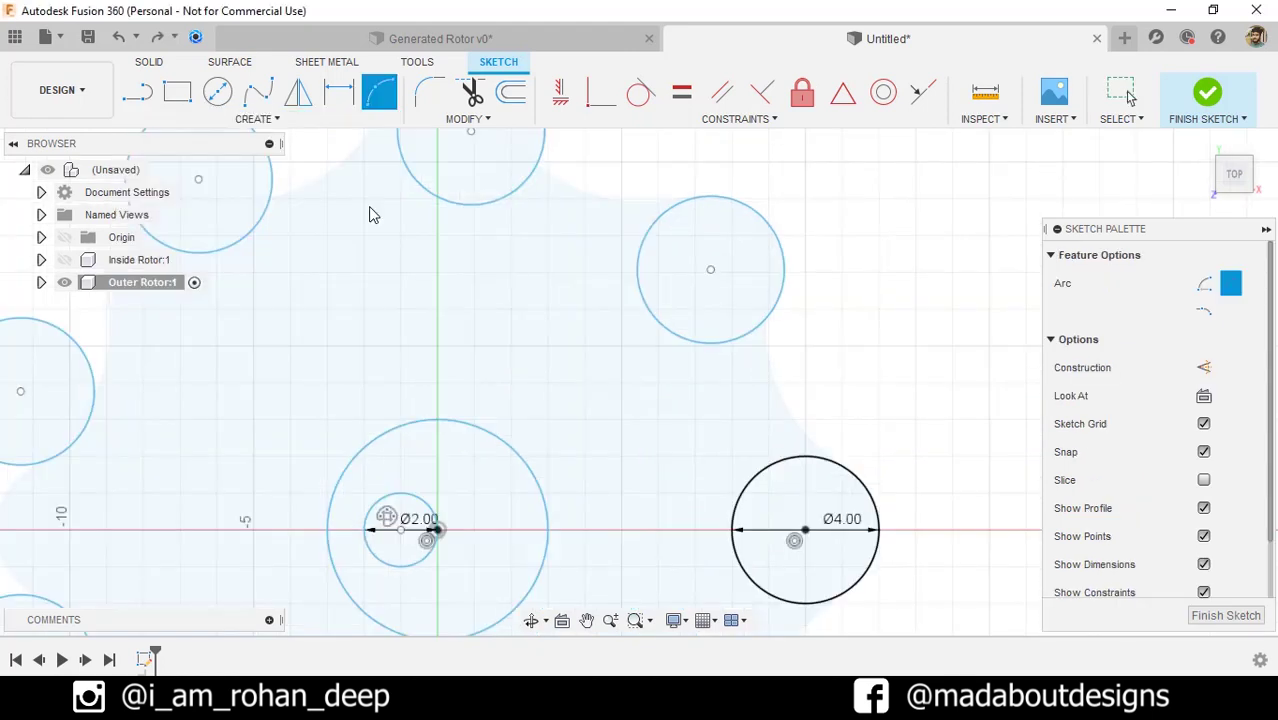
{"action": "scroll", "coordinate": [1230, 565], "scroll_direction": "down", "scroll_amount": 1}
{"action": "scroll", "coordinate": [1230, 565], "scroll_direction": "down", "scroll_amount": 1}
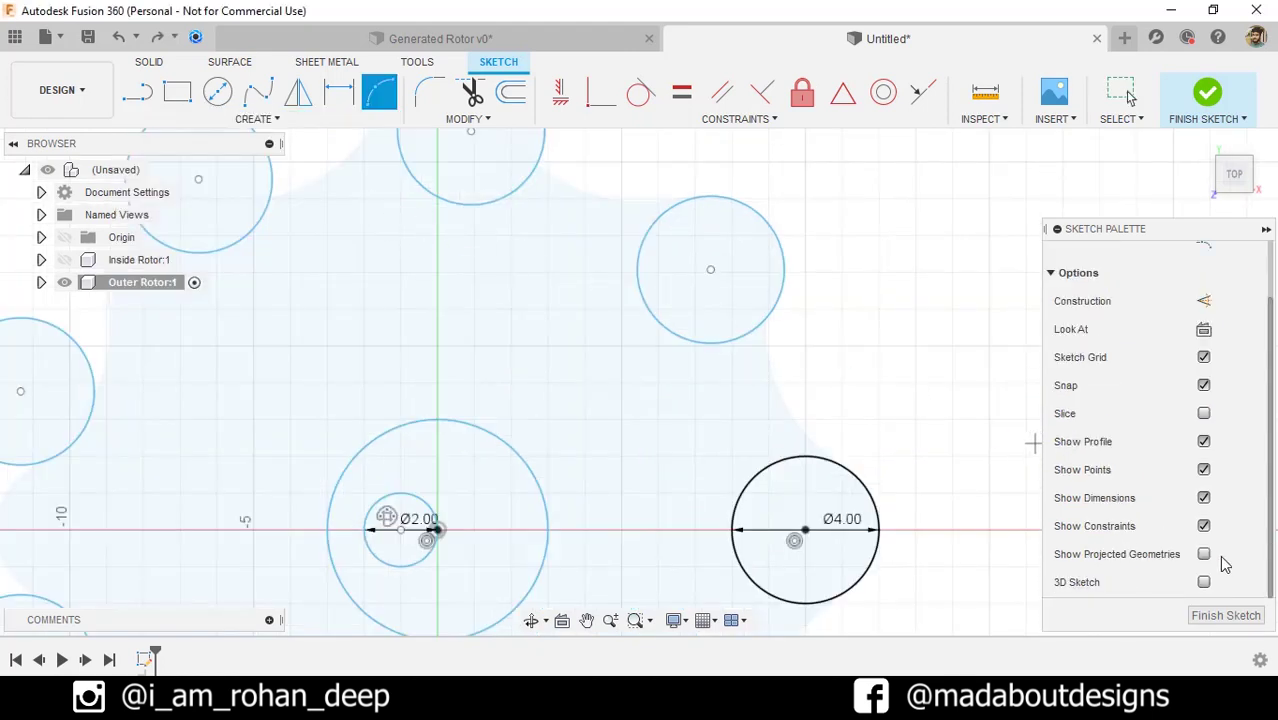
{"action": "left_click", "coordinate": [1204, 555]}
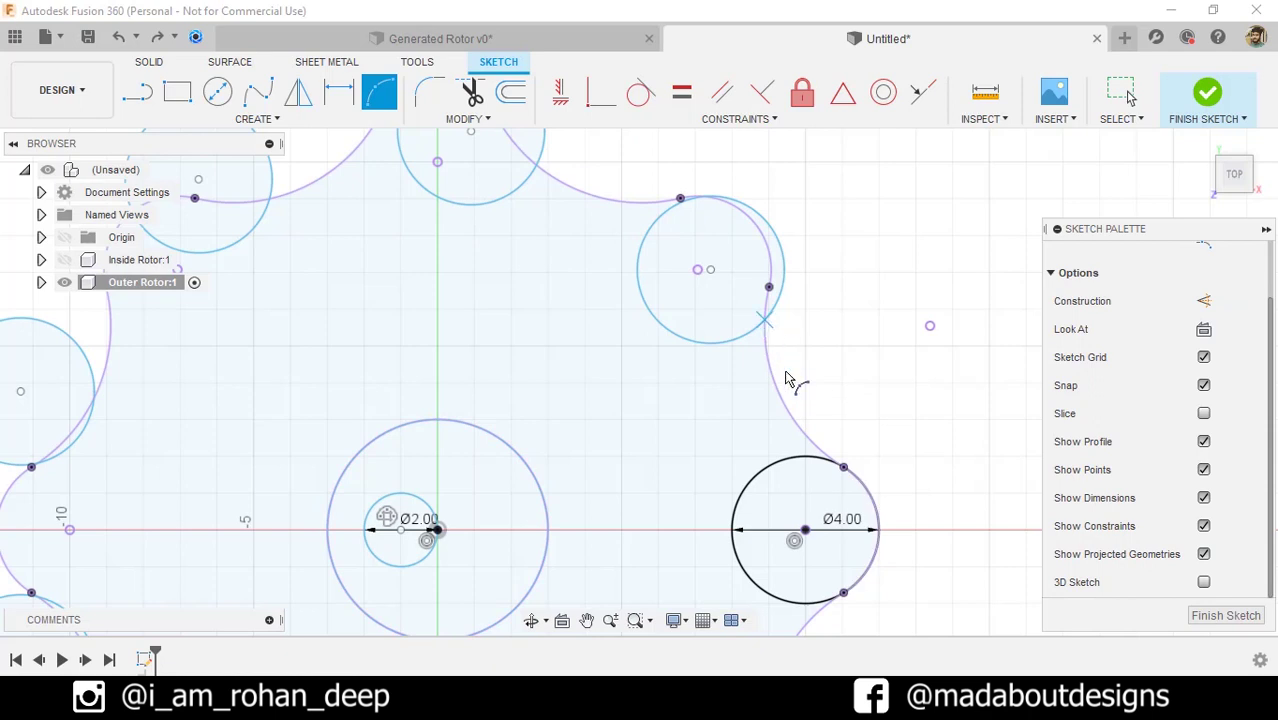
{"action": "left_click", "coordinate": [790, 288]}
{"action": "left_click", "coordinate": [806, 458]}
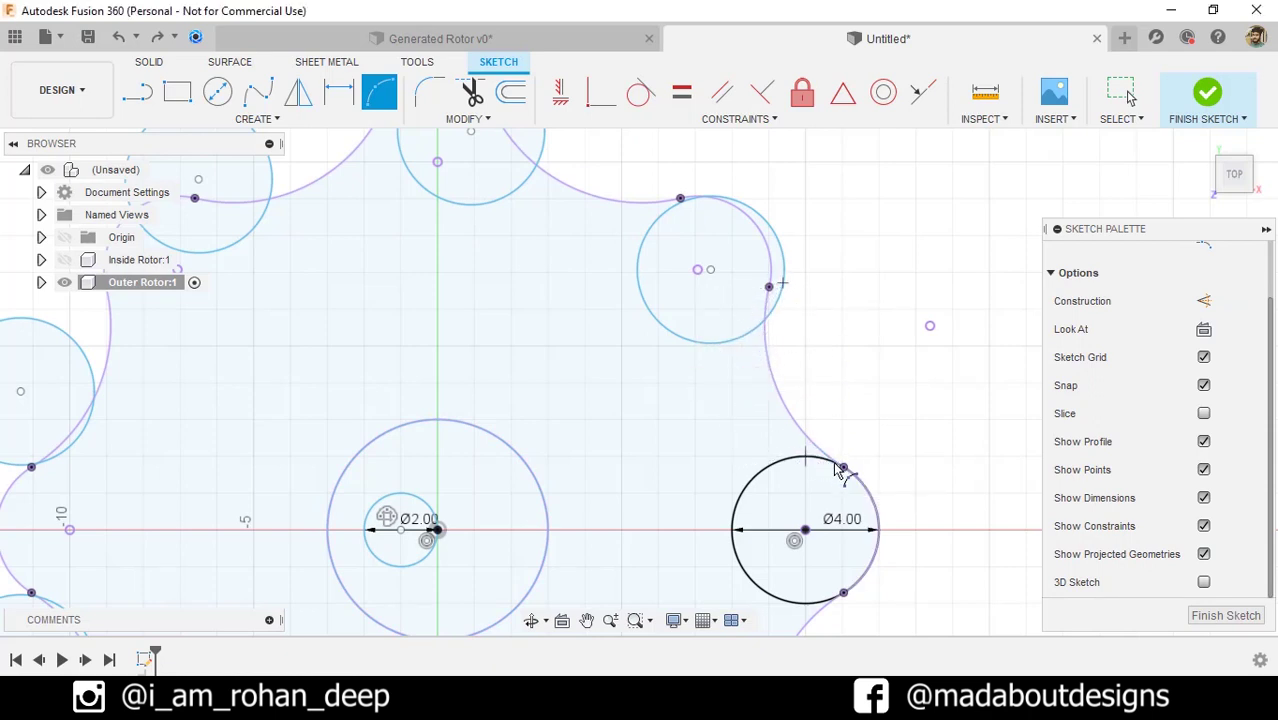
{"action": "left_click", "coordinate": [760, 420]}
{"action": "scroll", "coordinate": [855, 410], "scroll_direction": "up", "scroll_amount": 2}
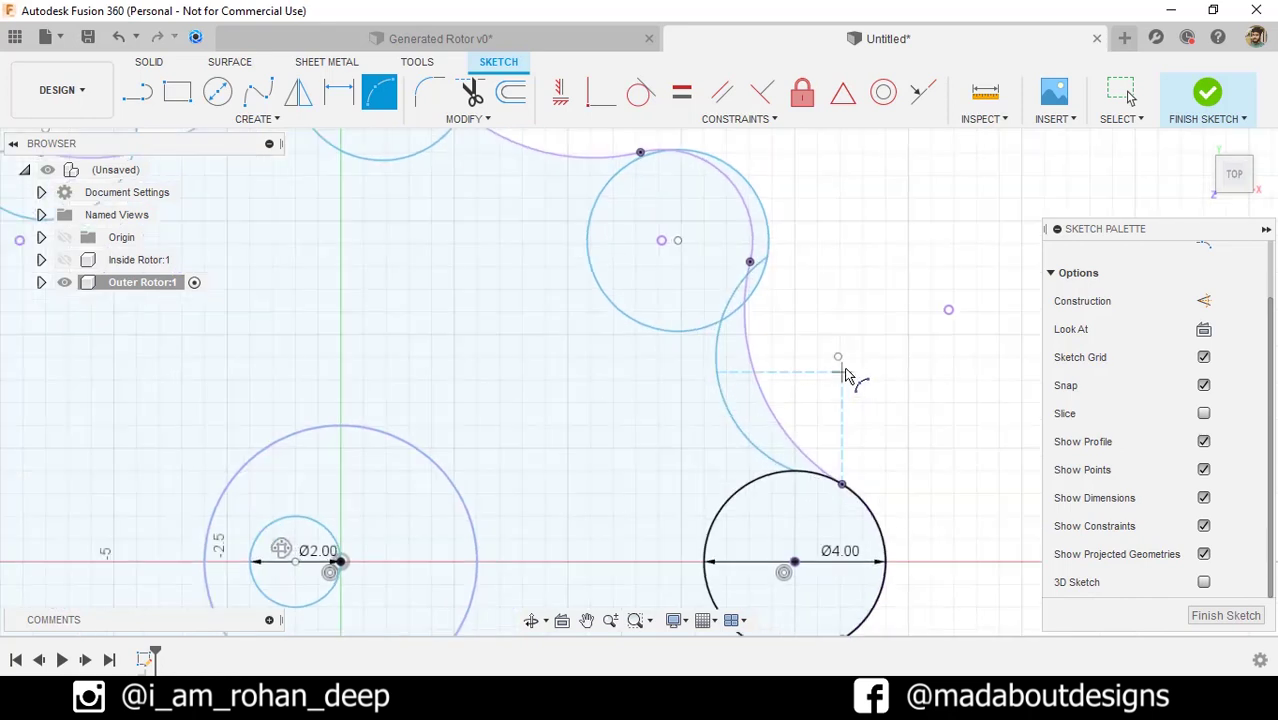
{"action": "left_click", "coordinate": [1205, 558]}
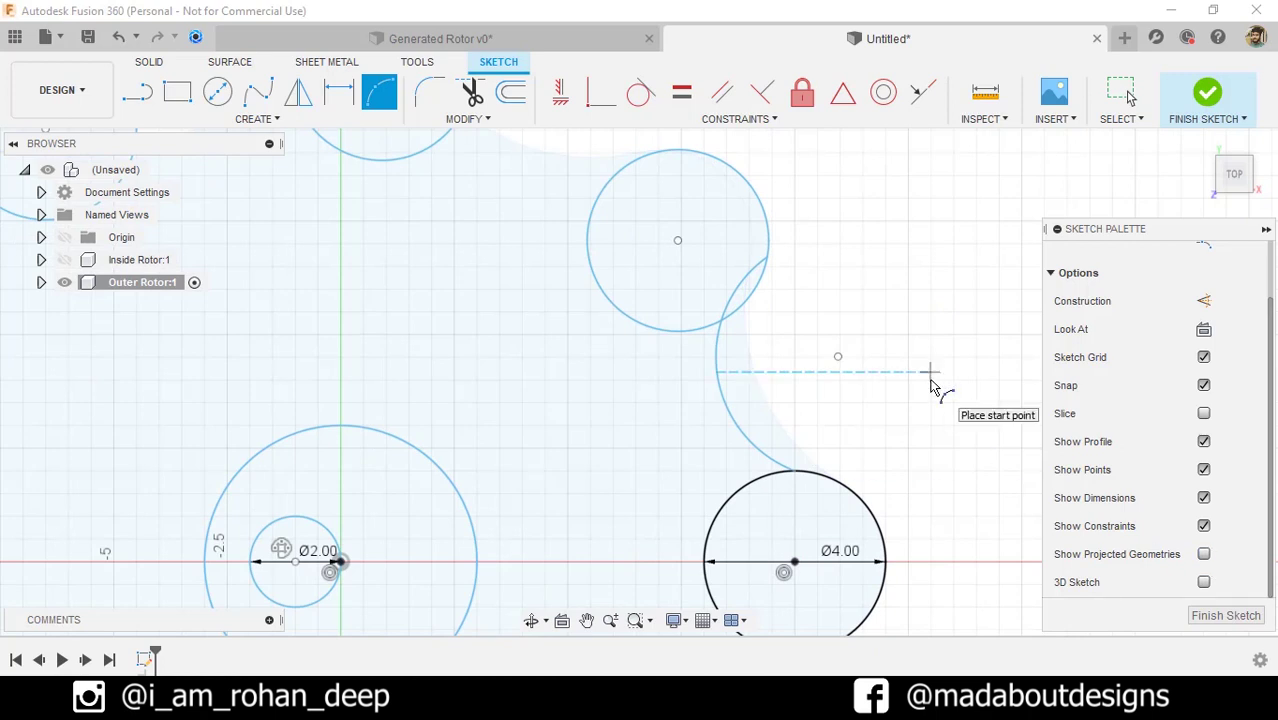
- Dimension the radius of the arc connecting the two lobe circles to 4.5 cm
{"action": "left_click", "coordinate": [339, 92]}
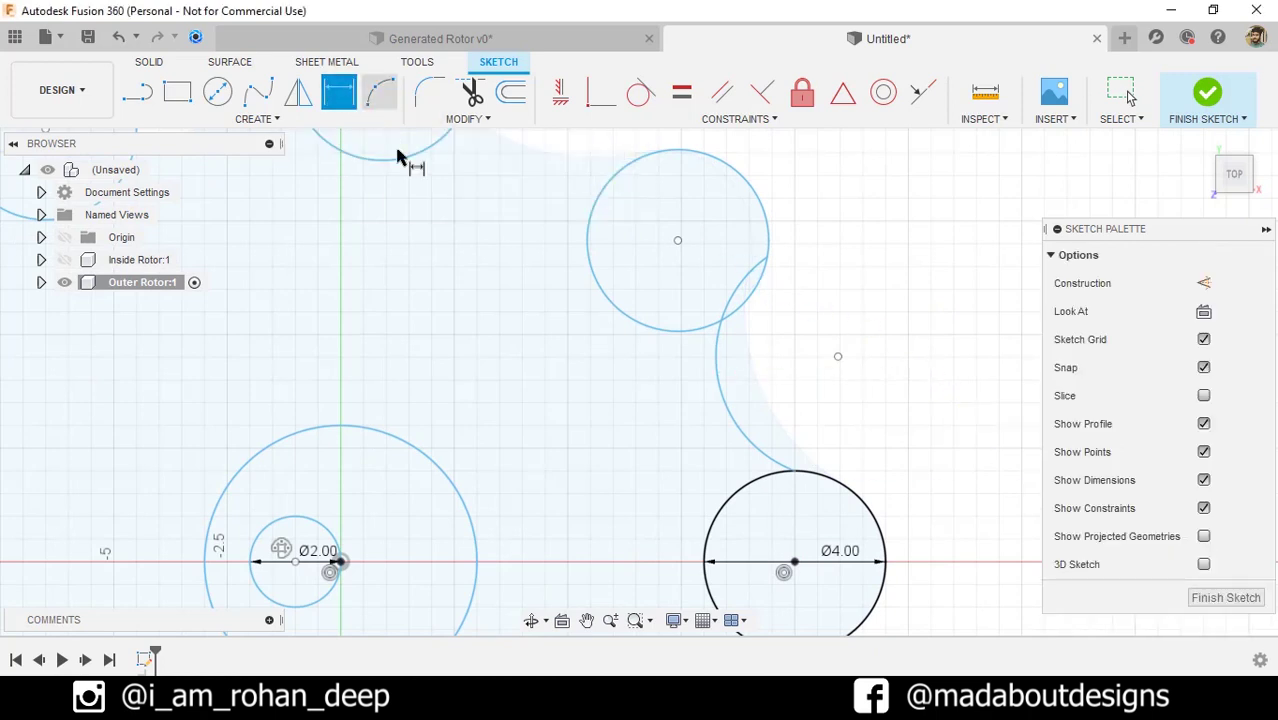
{"action": "left_click", "coordinate": [720, 397]}
{"action": "left_click", "coordinate": [810, 378]}
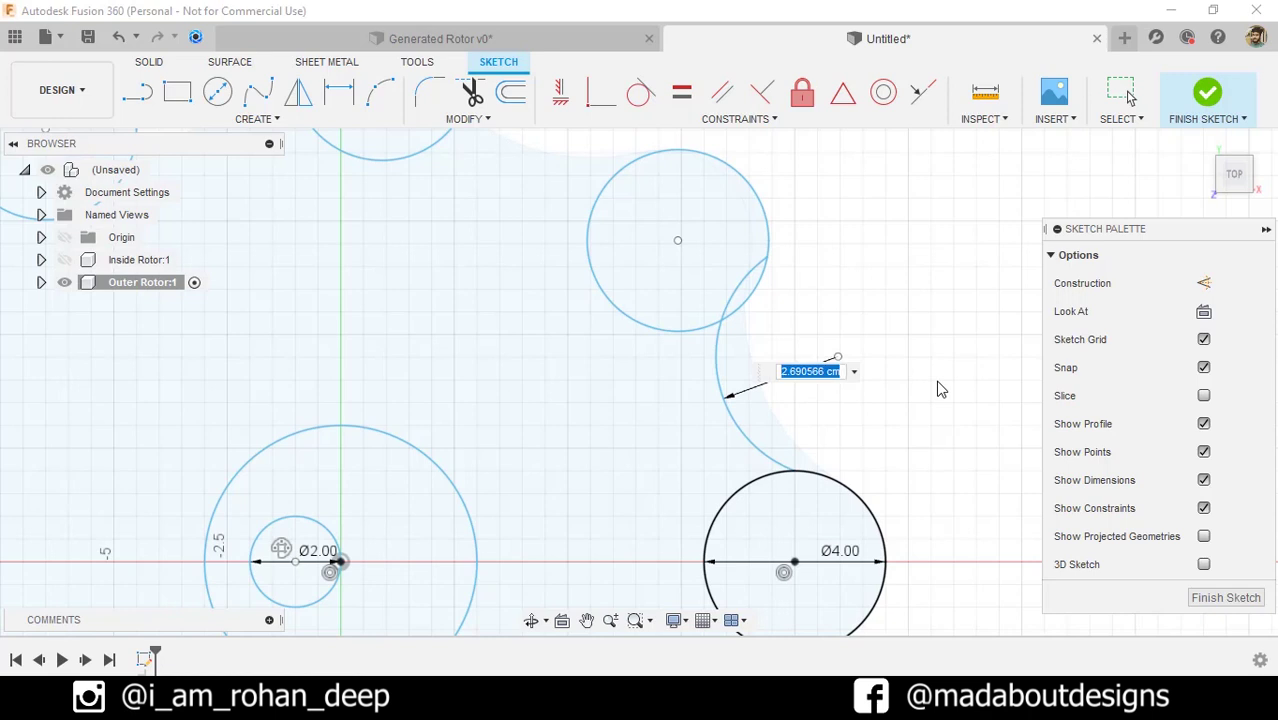
{"action": "type", "text": "4.5"}
{"action": "key", "text": "Return"}
{"action": "key", "text": "Escape"}
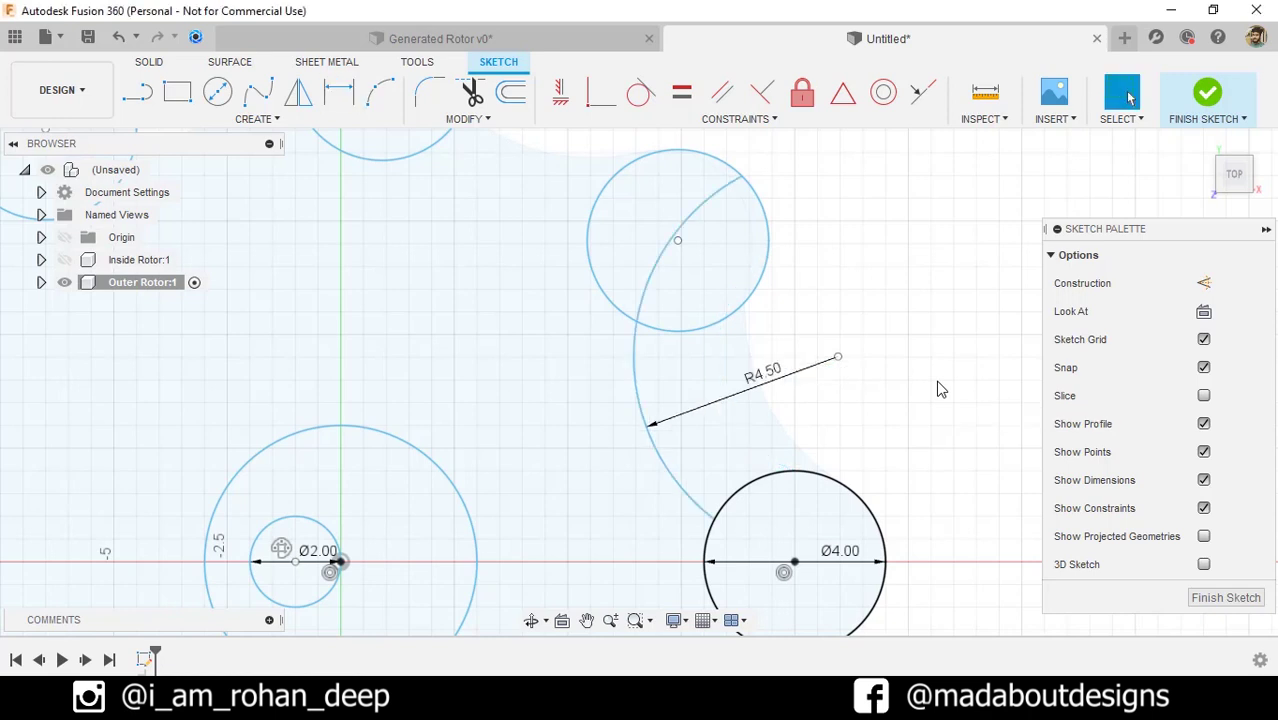
- Reposition the R4.50 arc closer to the lobe outline and make it tangent to both neighbouring circles
{"action": "left_click_drag", "start_coordinate": [645, 410], "coordinate": [827, 480]}
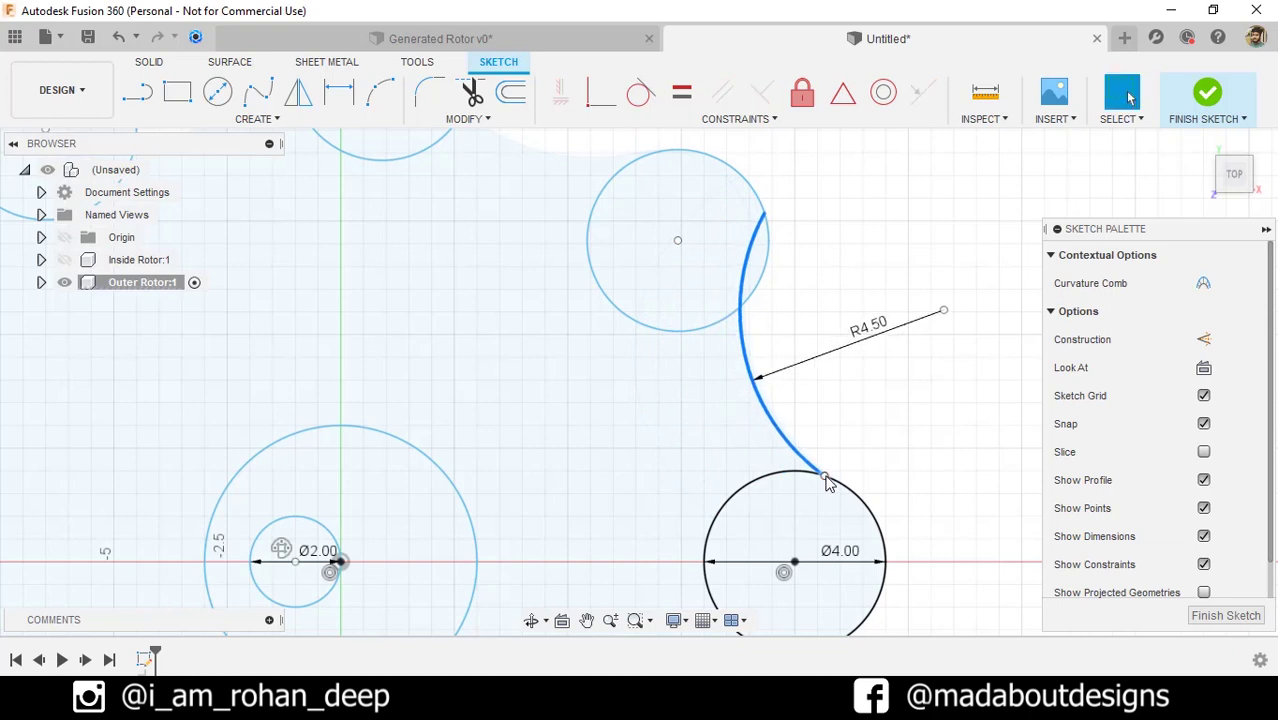
{"action": "left_click", "coordinate": [640, 94]}
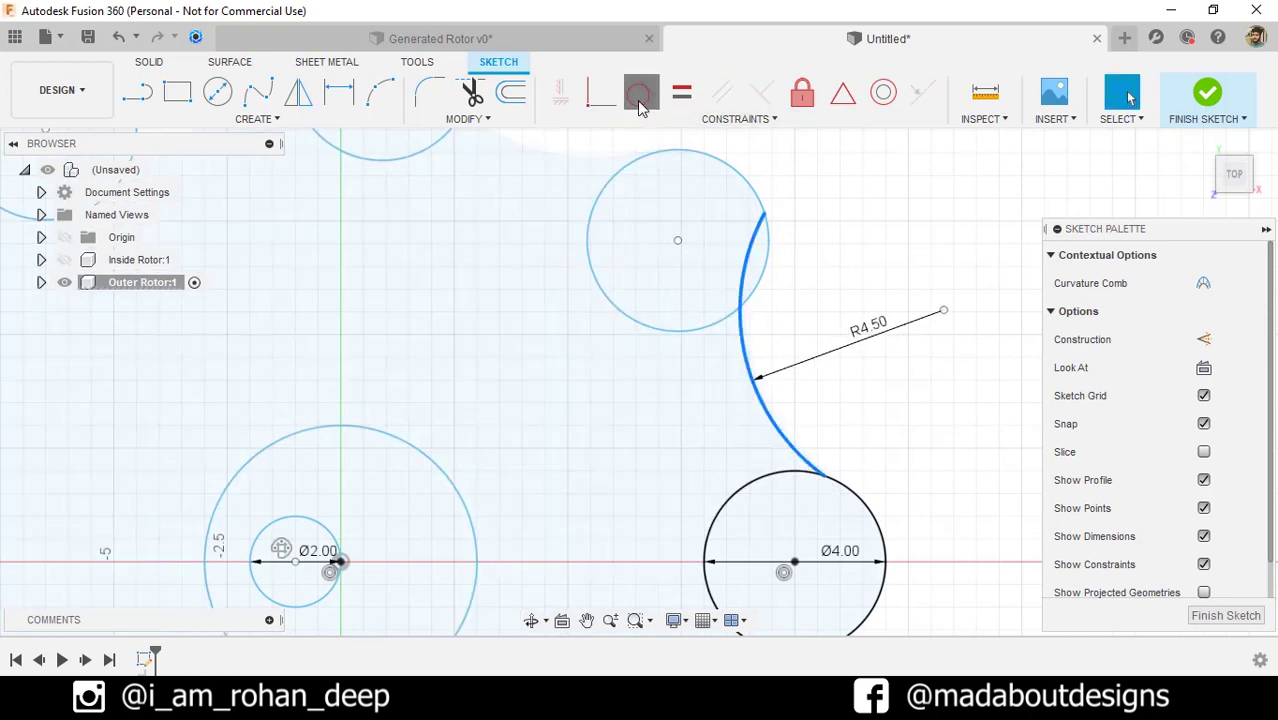
{"action": "left_click", "coordinate": [726, 331]}
{"action": "left_click", "coordinate": [725, 333]}
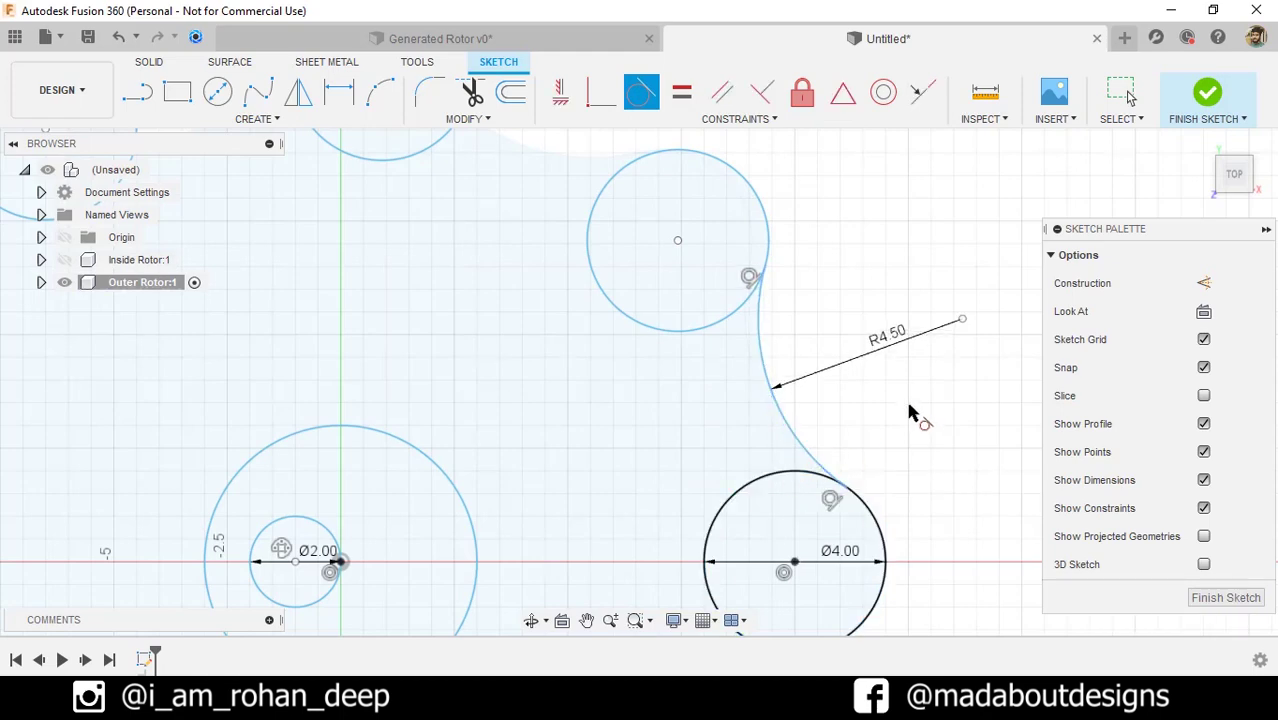
- Create a full circular pattern of the R4.50 arc around the center of the 2 cm circle, with quantity 9
{"action": "scroll", "coordinate": [913, 414], "scroll_direction": "down", "scroll_amount": 5}
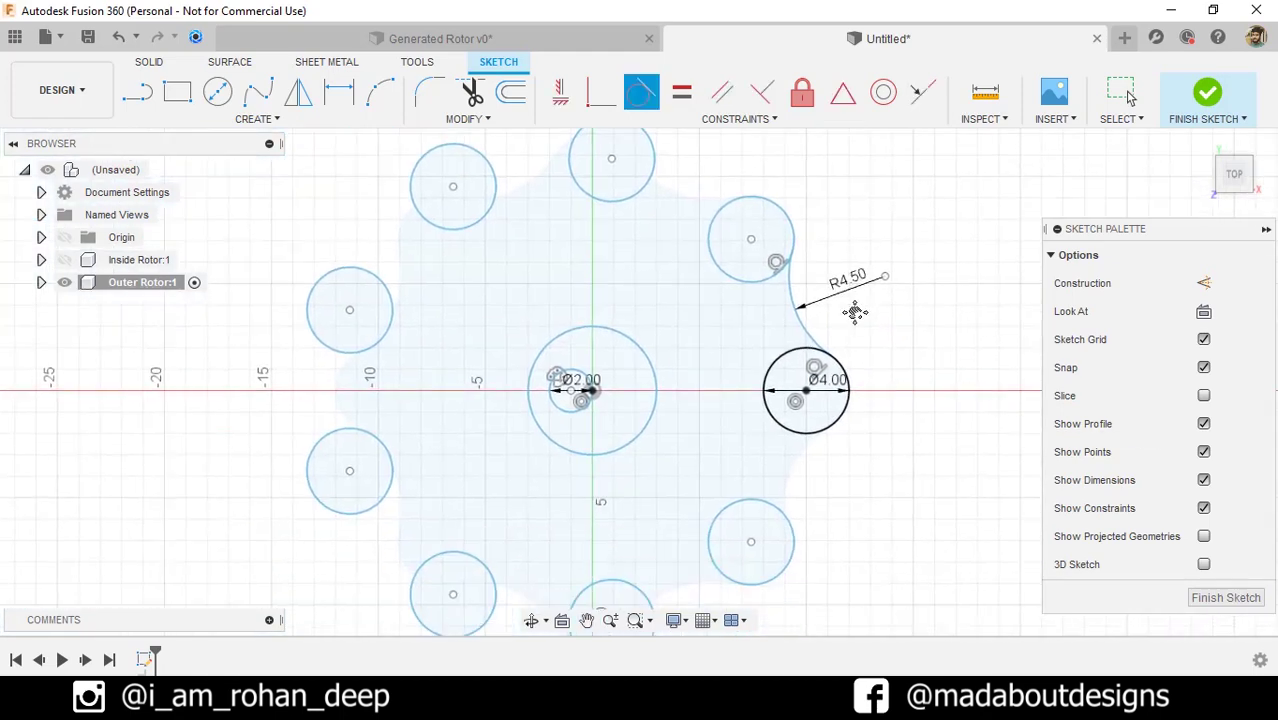
{"action": "left_click", "coordinate": [314, 121]}
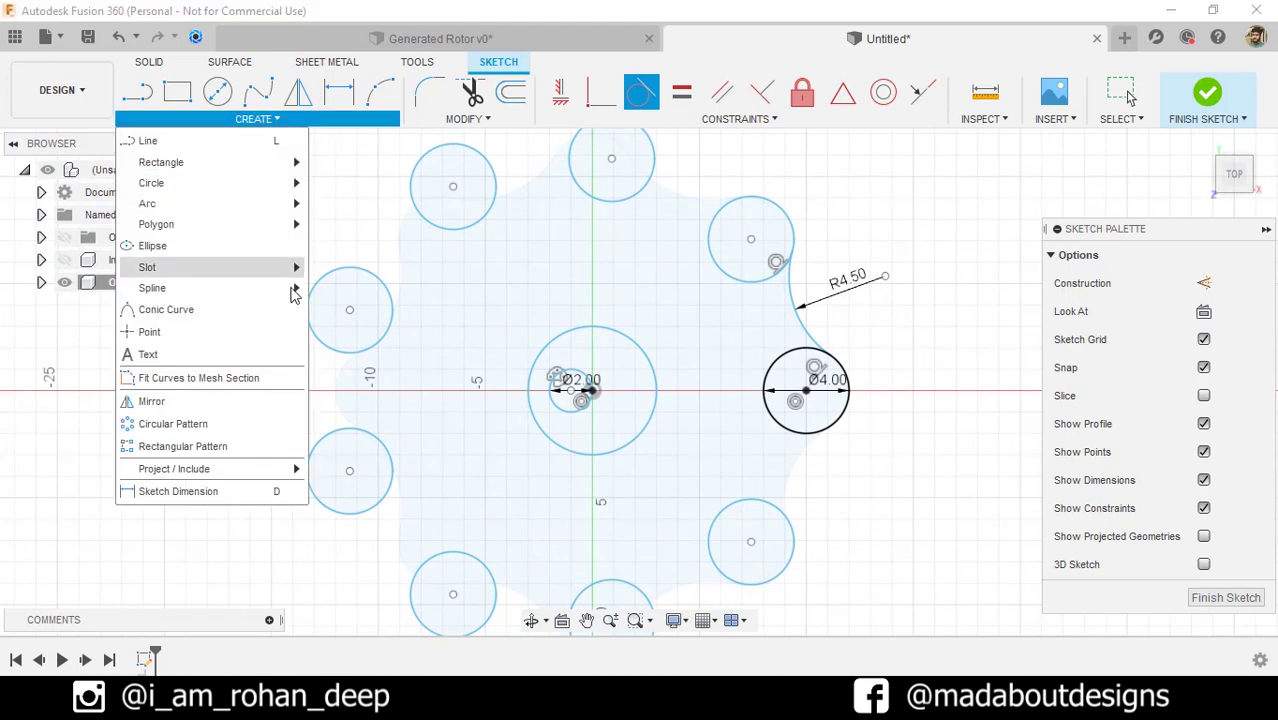
{"action": "left_click", "coordinate": [224, 422]}
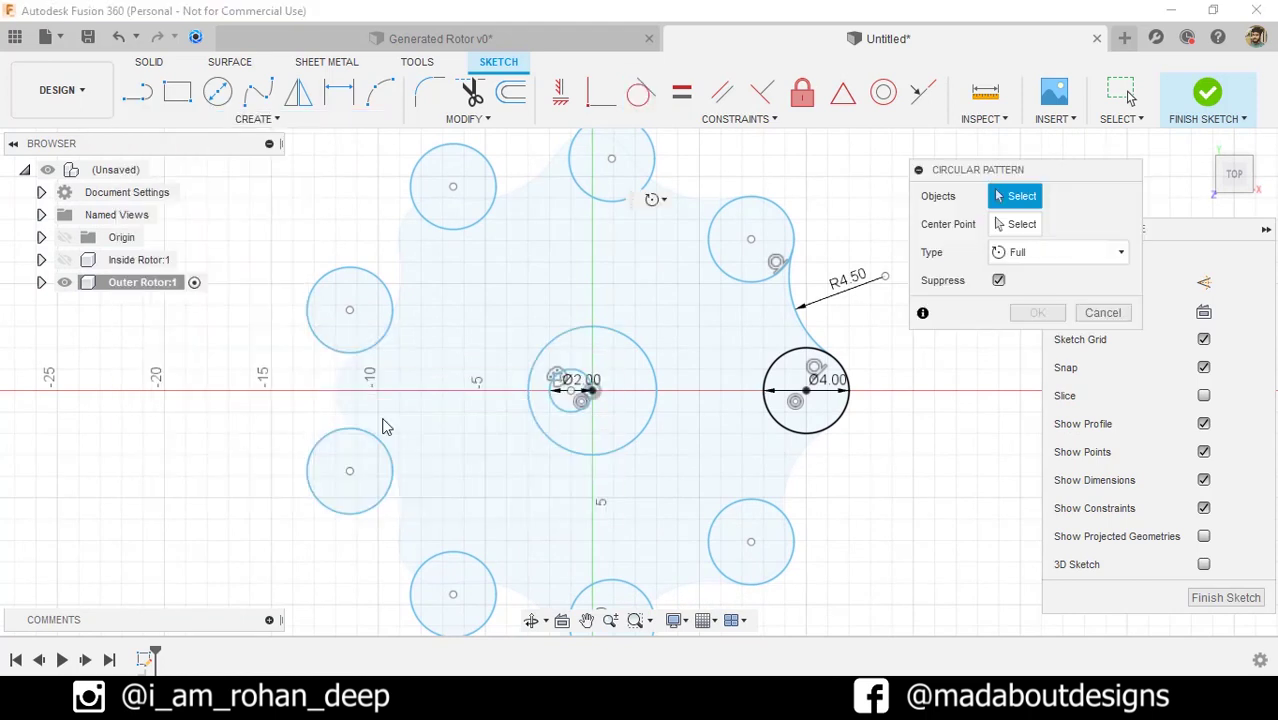
{"action": "left_click", "coordinate": [791, 310]}
{"action": "scroll", "coordinate": [897, 268], "scroll_direction": "up", "scroll_amount": 2}
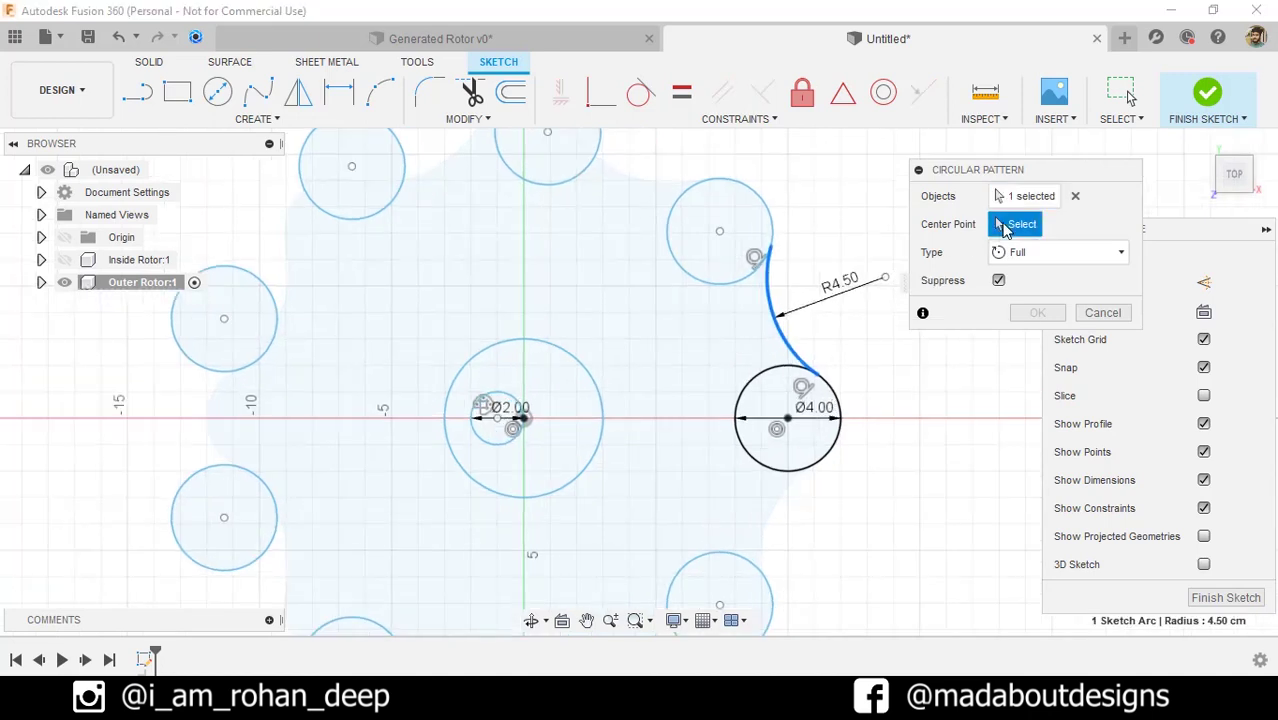
{"action": "left_click", "coordinate": [497, 424]}
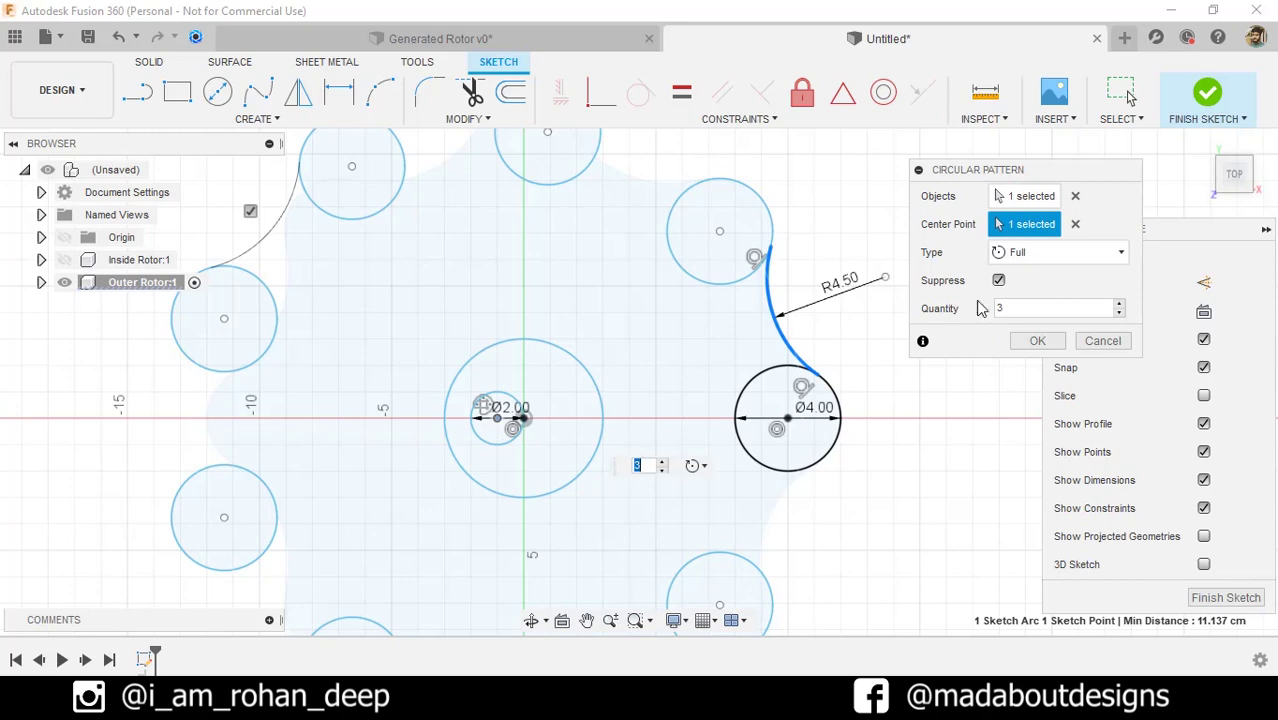
{"action": "left_click", "coordinate": [1022, 307]}
{"action": "type", "text": "9"}
{"action": "key", "text": "Return"}
- Draw a 38 cm diameter circle centered on the center of the 2 cm circle, enclosing the lobed outline
{"action": "scroll", "coordinate": [925, 316], "scroll_direction": "down", "scroll_amount": 3}
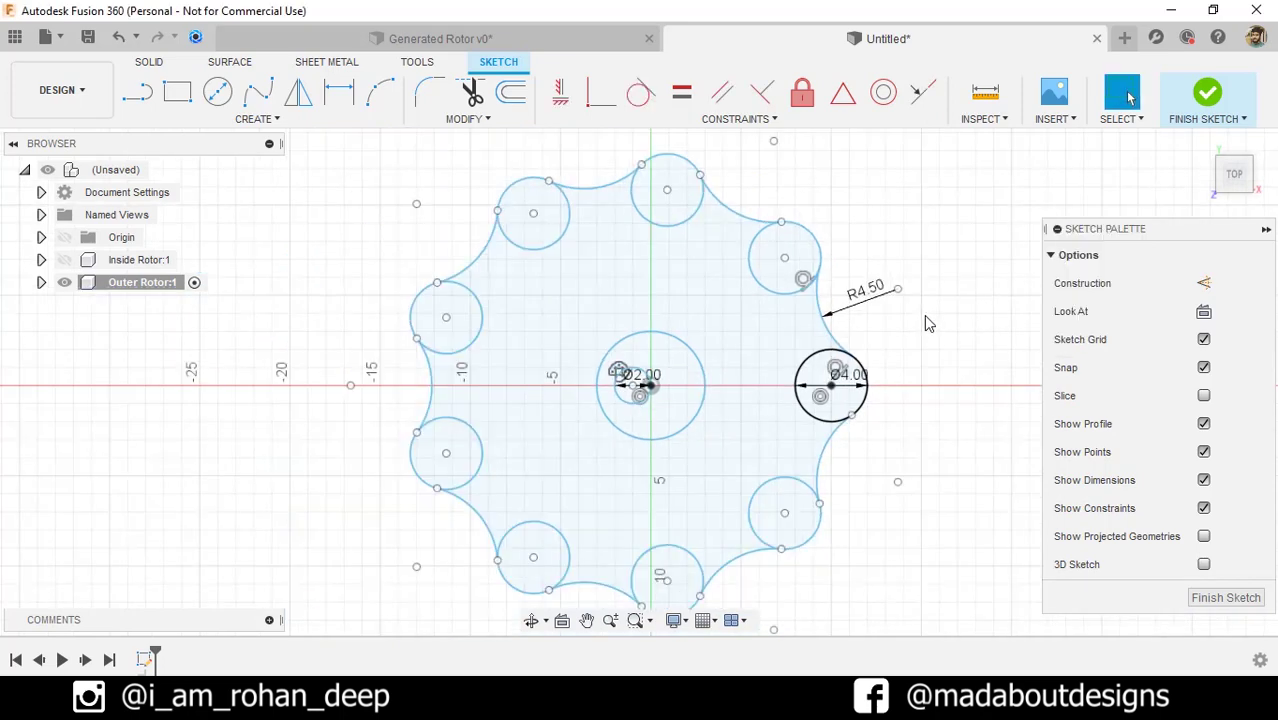
{"action": "scroll", "coordinate": [924, 315], "scroll_direction": "down", "scroll_amount": 2}
{"action": "left_click", "coordinate": [217, 92]}
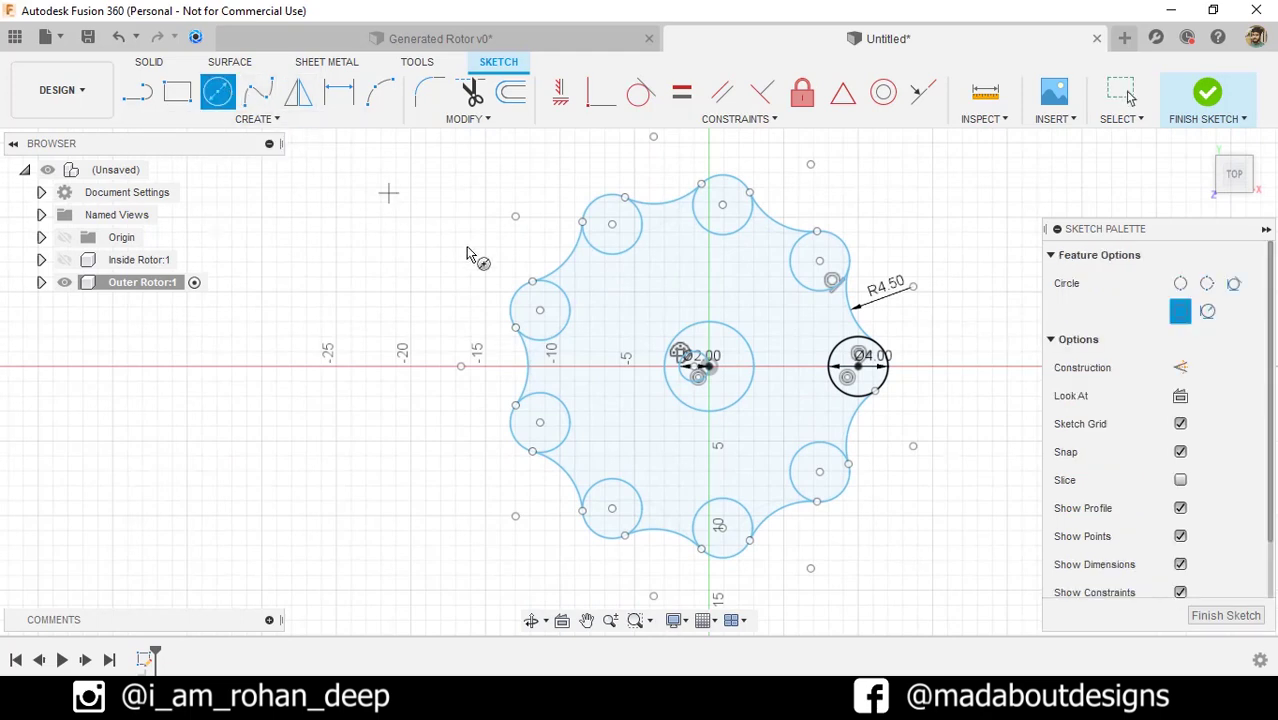
{"action": "scroll", "coordinate": [705, 367], "scroll_direction": "up", "scroll_amount": 5}
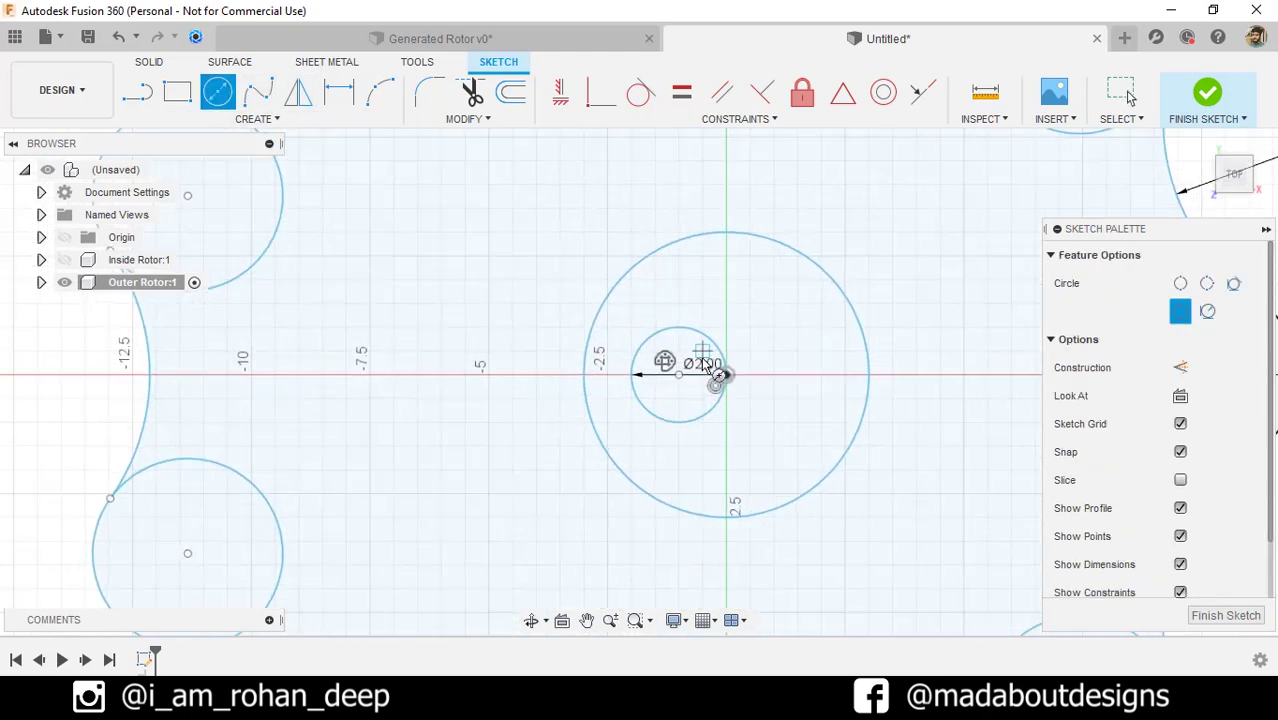
{"action": "left_click", "coordinate": [725, 375]}
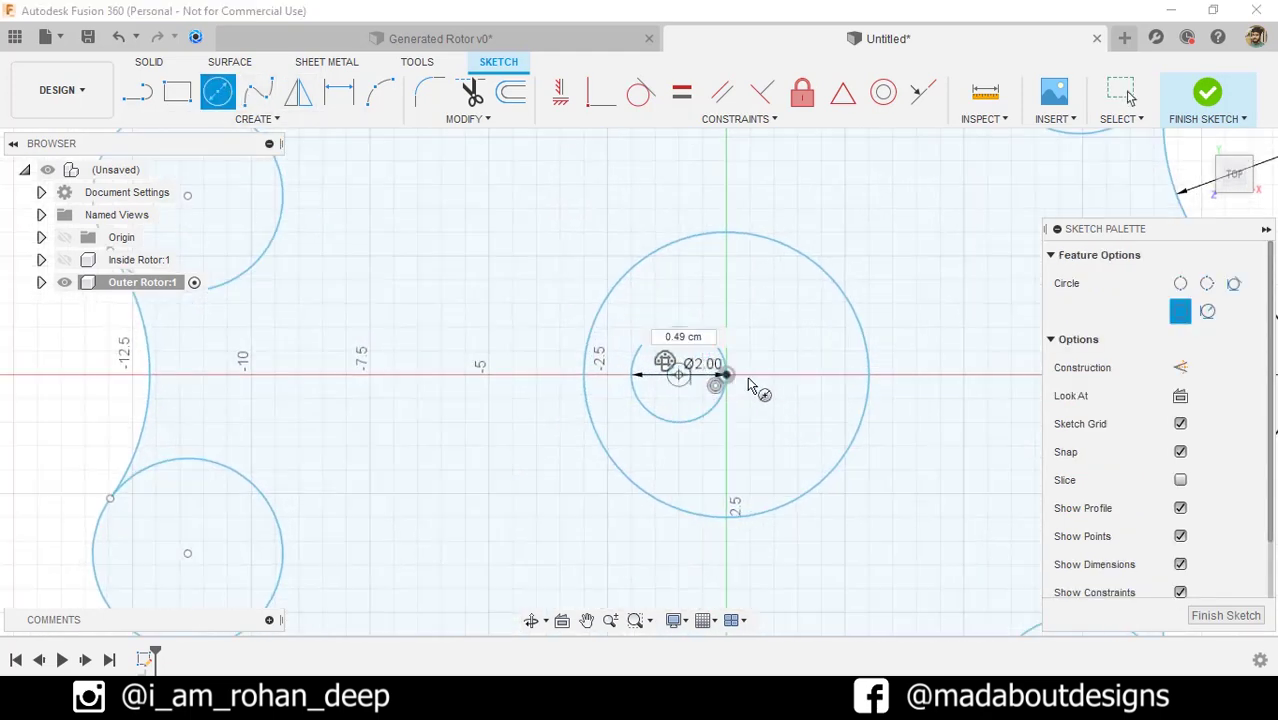
{"action": "scroll", "coordinate": [771, 374], "scroll_direction": "down", "scroll_amount": 5}
{"action": "scroll", "coordinate": [778, 372], "scroll_direction": "down", "scroll_amount": 3}
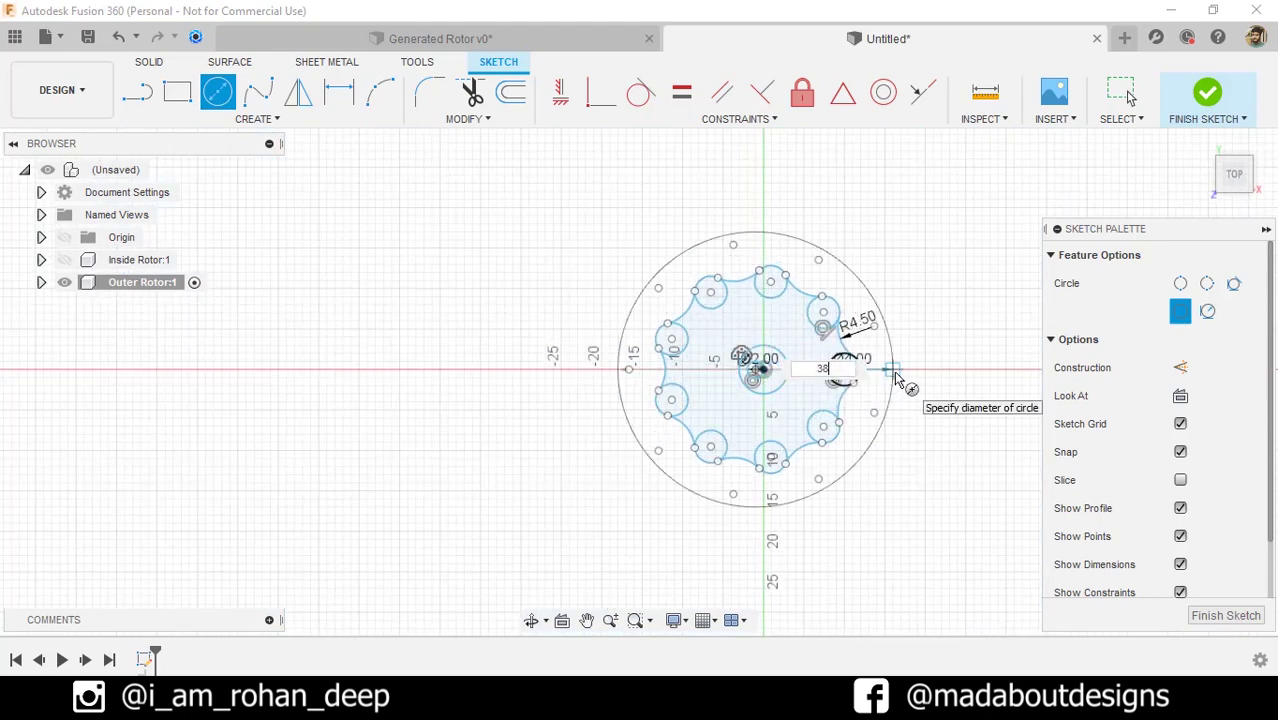
{"action": "key", "text": "Tab"}
{"action": "key", "text": "Return"}
{"action": "key", "text": "Escape"}
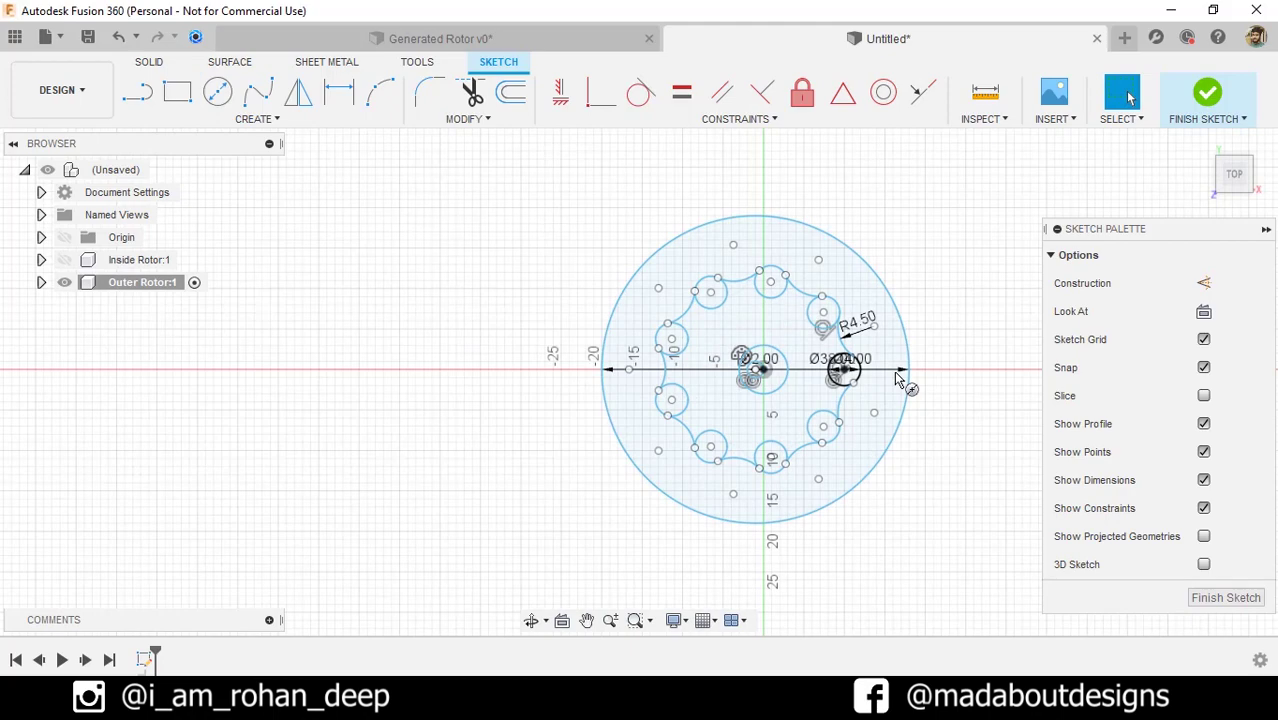
- Finish the sketch and, with the Inside Rotor shown, extrude the ring between the 38 cm circle and lobed outline by -8 cm as a new body
{"action": "scroll", "coordinate": [897, 375], "scroll_direction": "up", "scroll_amount": 2}
{"action": "left_click", "coordinate": [1206, 94]}
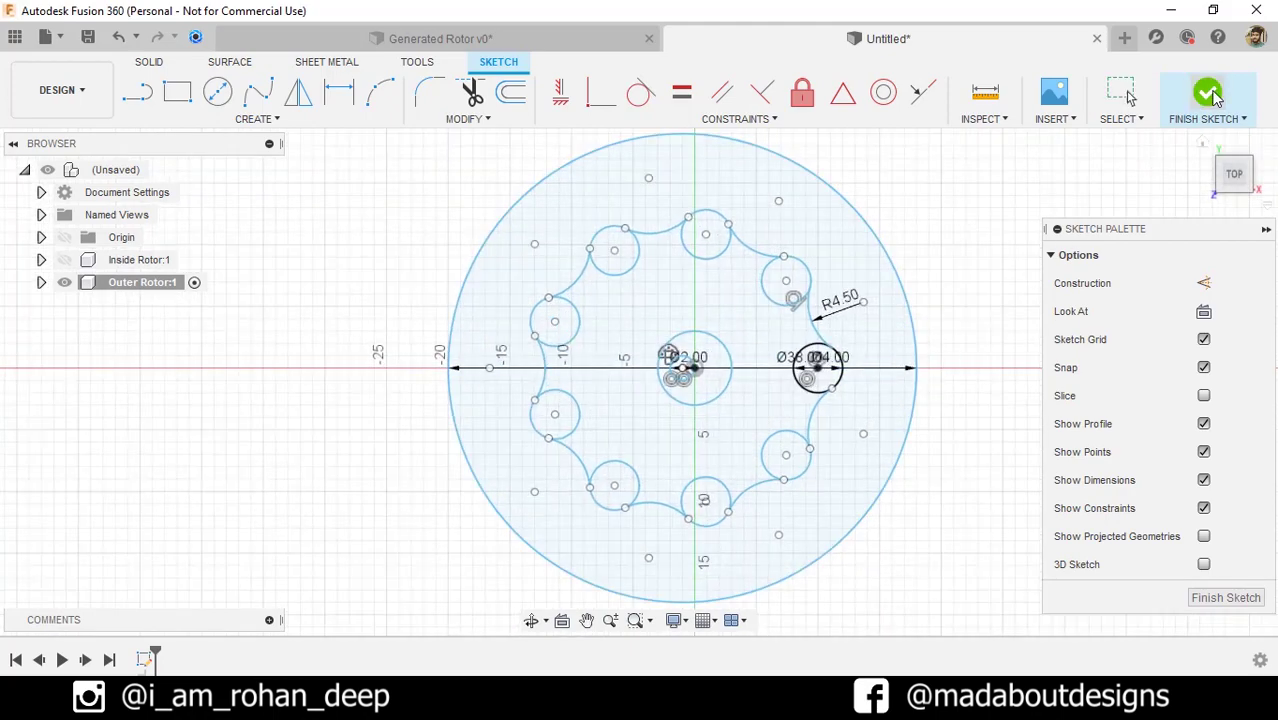
{"action": "scroll", "coordinate": [947, 260], "scroll_direction": "up", "scroll_amount": 2}
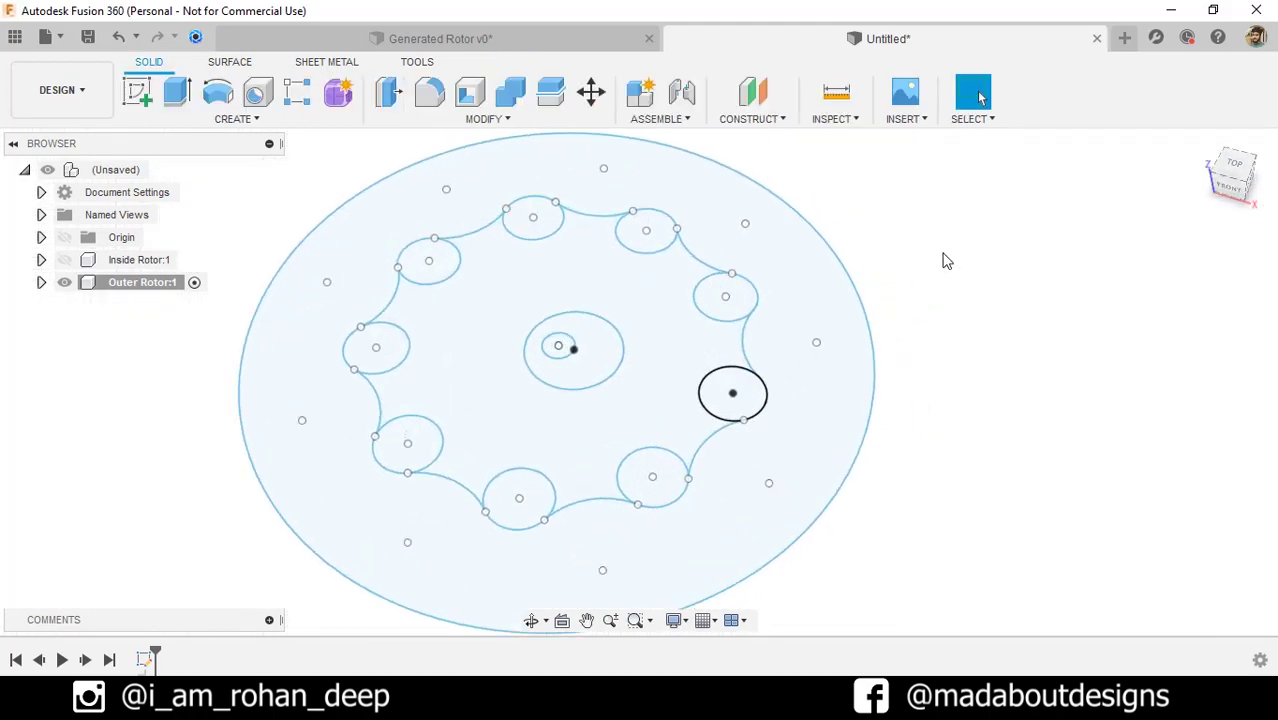
{"action": "scroll", "coordinate": [1075, 250], "scroll_direction": "down", "scroll_amount": 3}
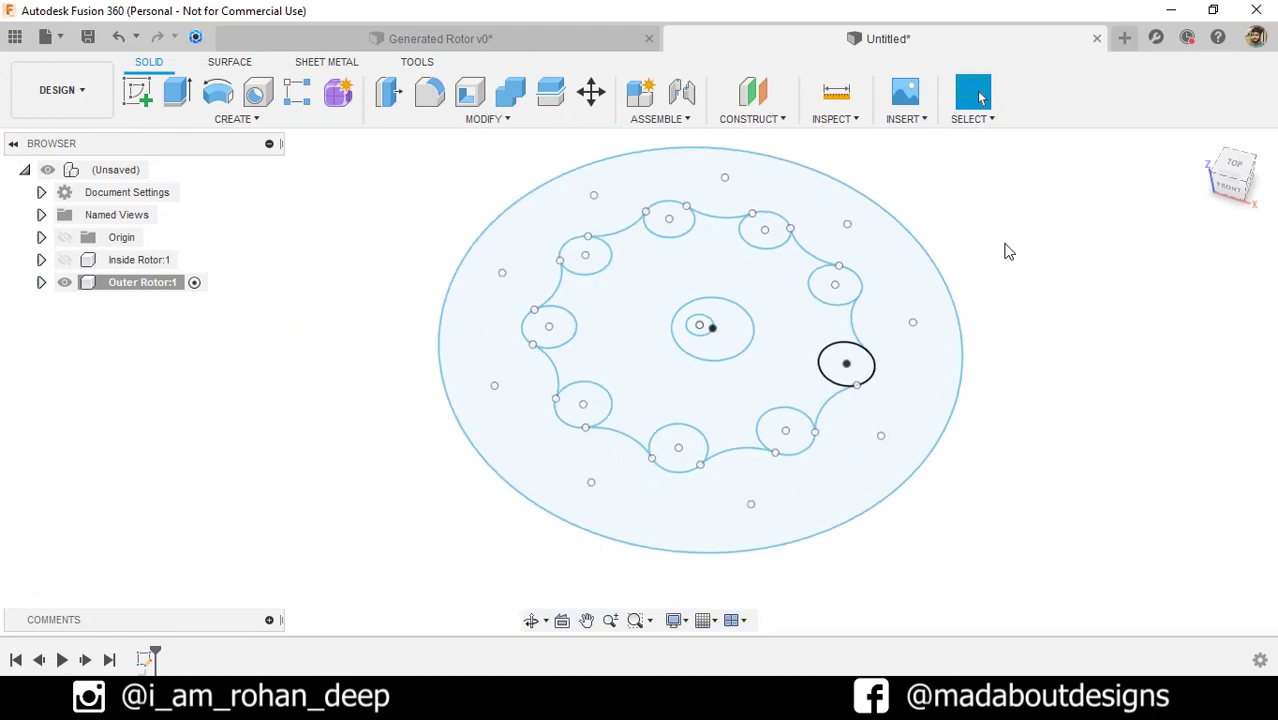
{"action": "left_click", "coordinate": [177, 92]}
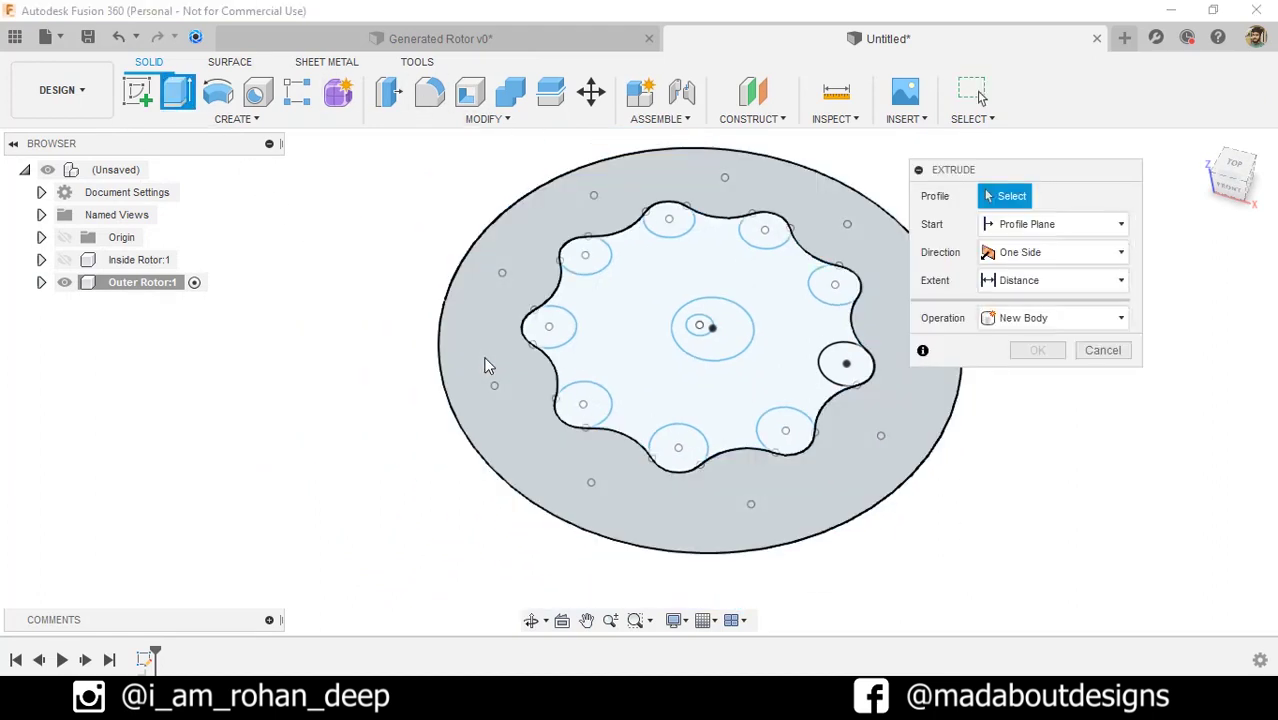
{"action": "left_click", "coordinate": [478, 347]}
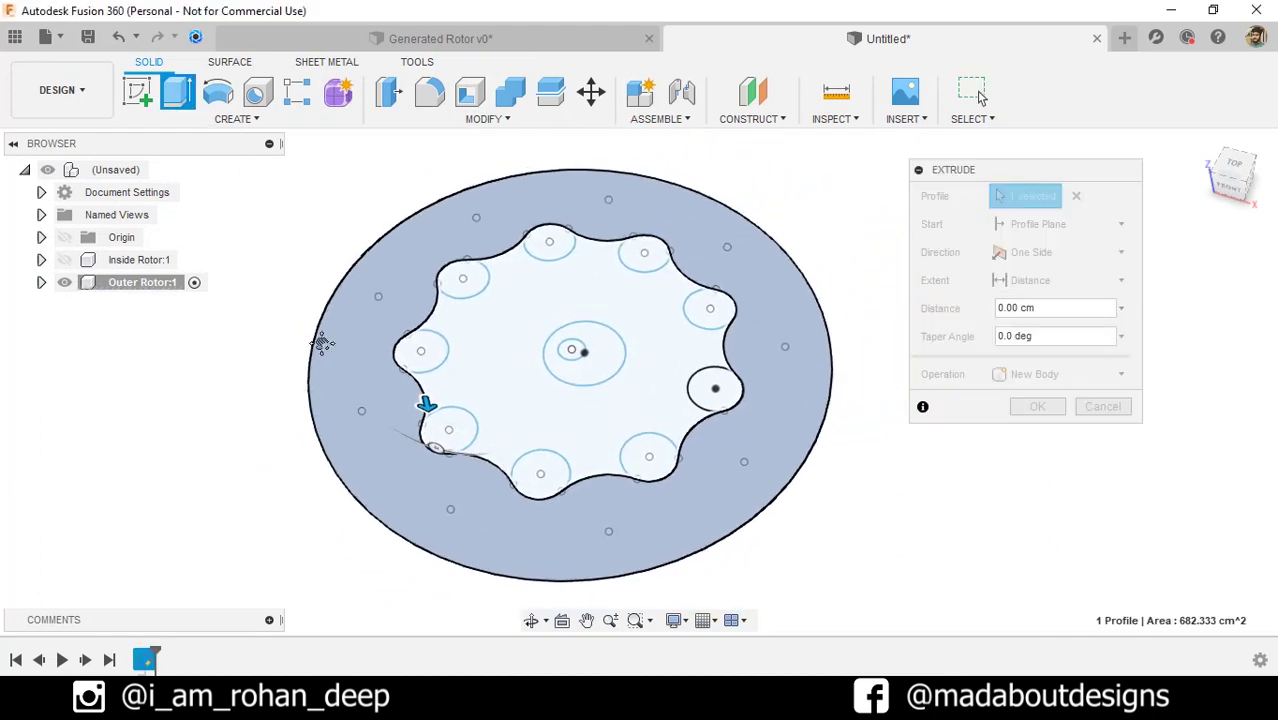
{"action": "left_click", "coordinate": [65, 260]}
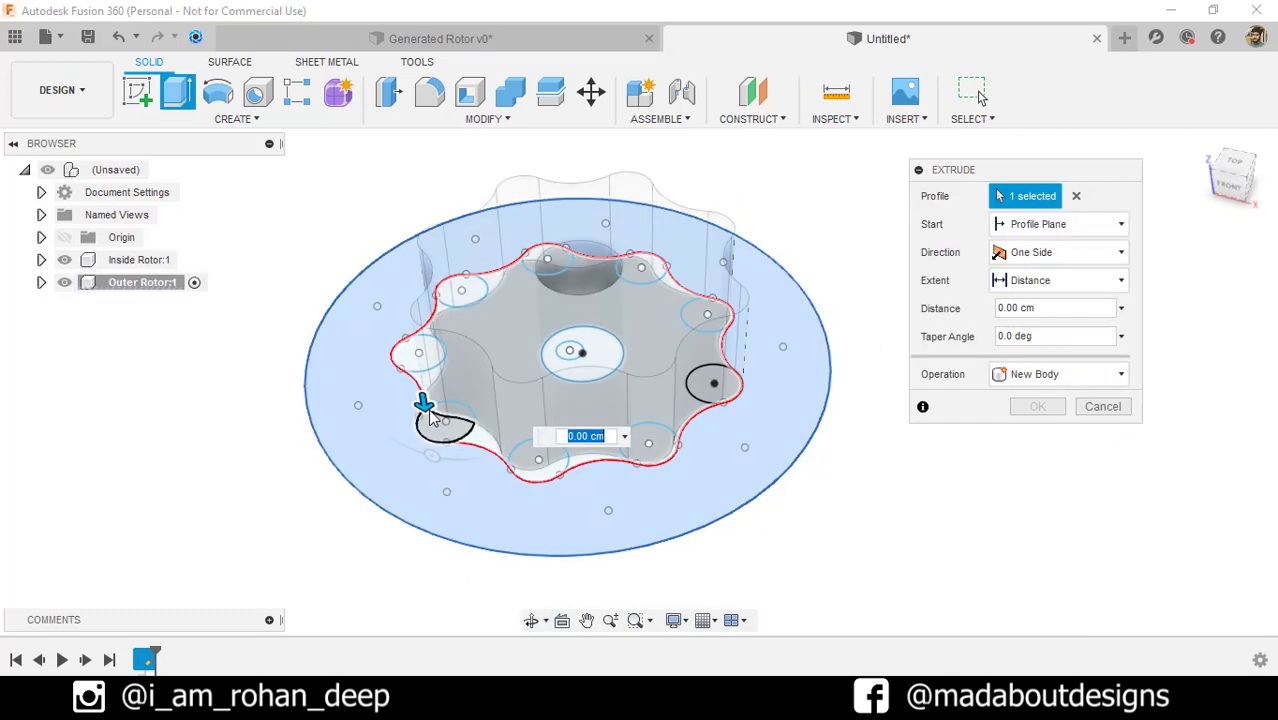
{"action": "left_click_drag", "start_coordinate": [423, 402], "coordinate": [417, 335]}
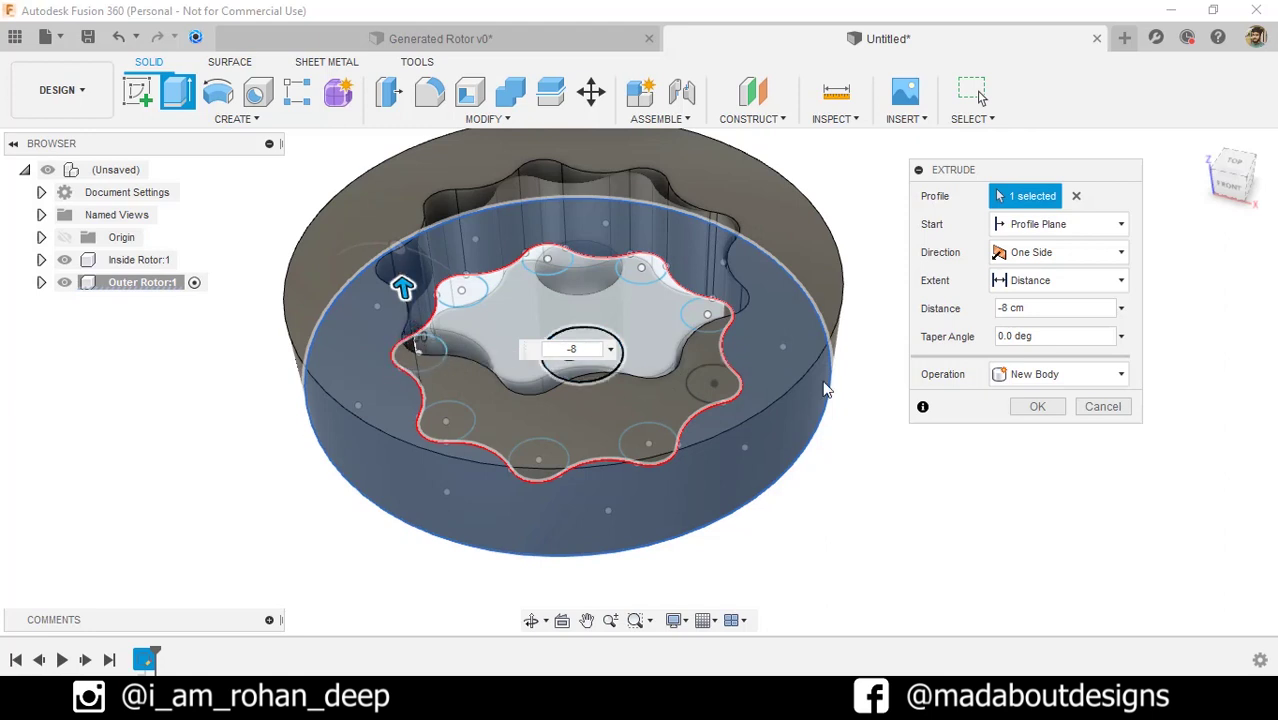
{"action": "left_click", "coordinate": [1035, 406]}
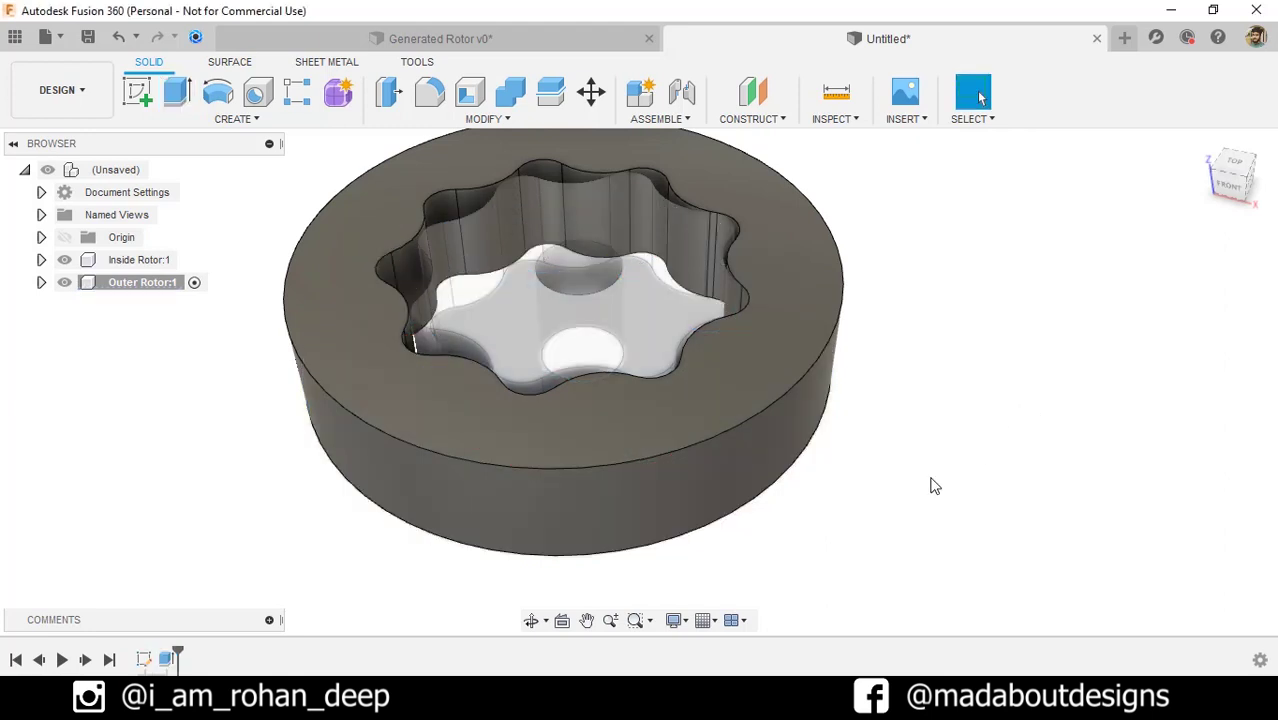
- Activate the top-level component and view the rotor assembly from the top
{"action": "left_click", "coordinate": [159, 170]}
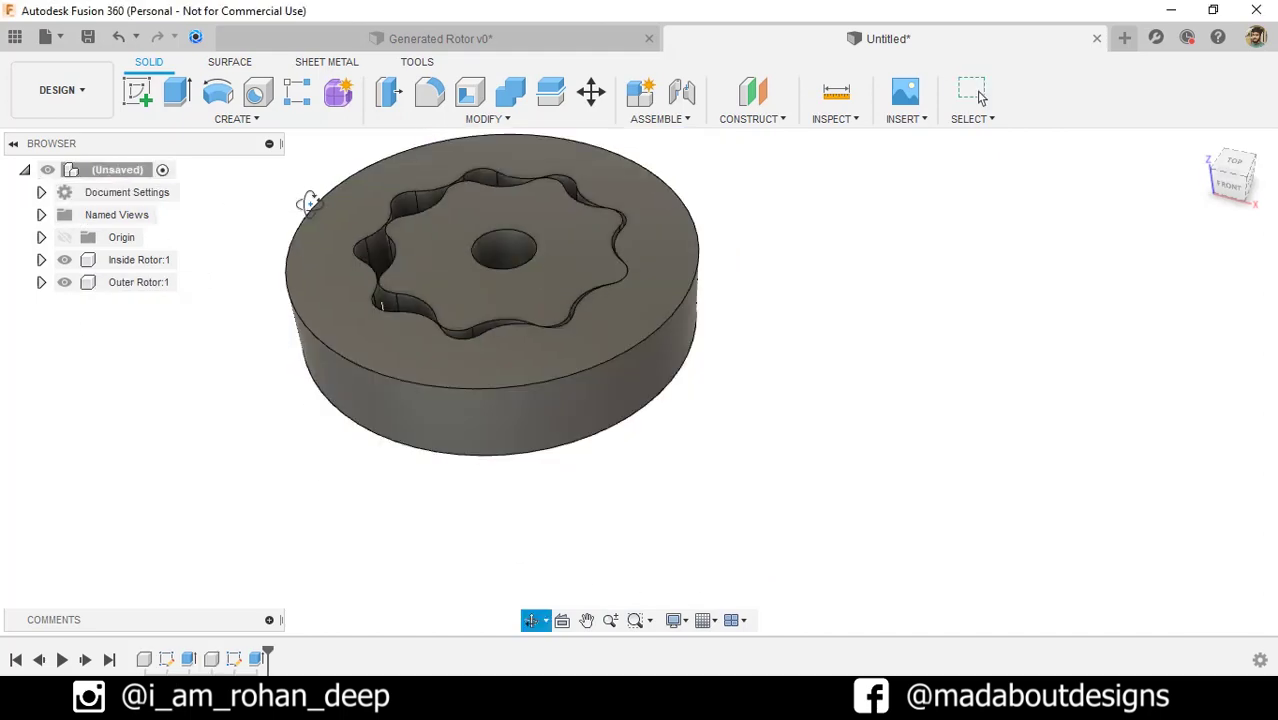
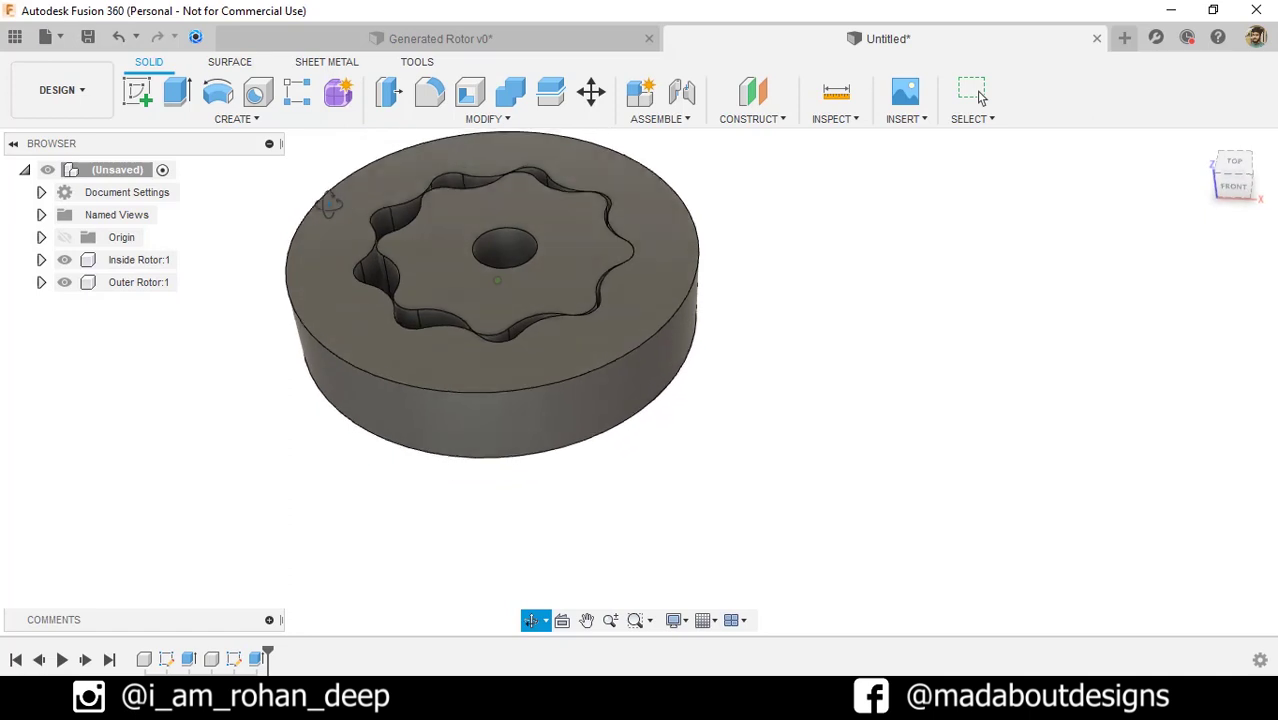
{"action": "middle_click_drag", "start_coordinate": [1008, 92], "coordinate": [1146, 192]}
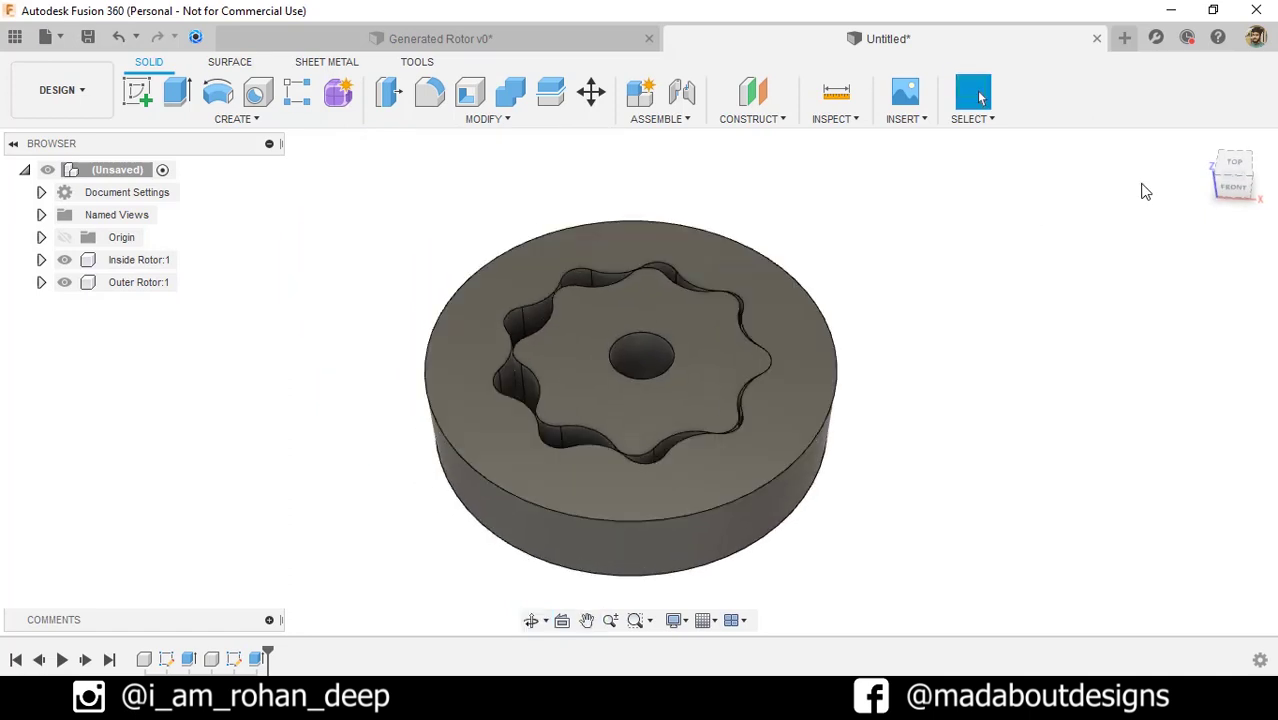
{"action": "left_click", "coordinate": [1234, 165]}
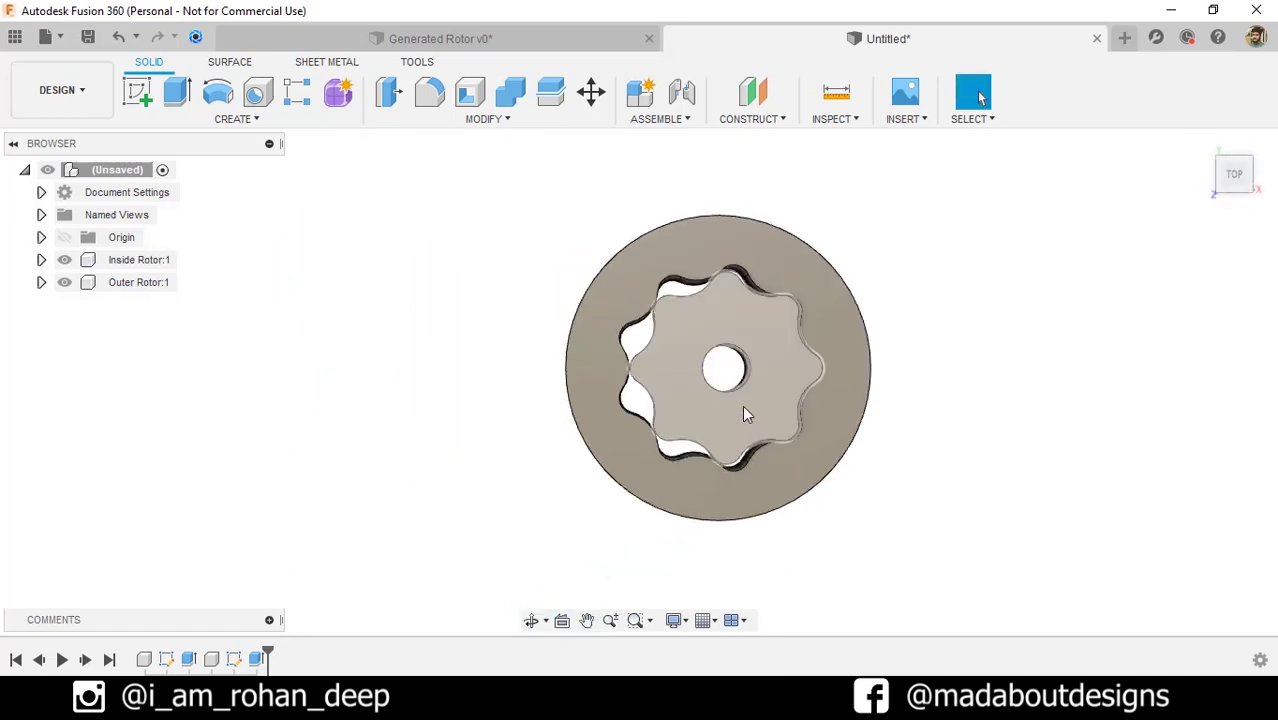
- Move the Inside Rotor out of the Outer Rotor and revert it to its original position
{"action": "left_click_drag", "start_coordinate": [747, 414], "coordinate": [933, 419]}
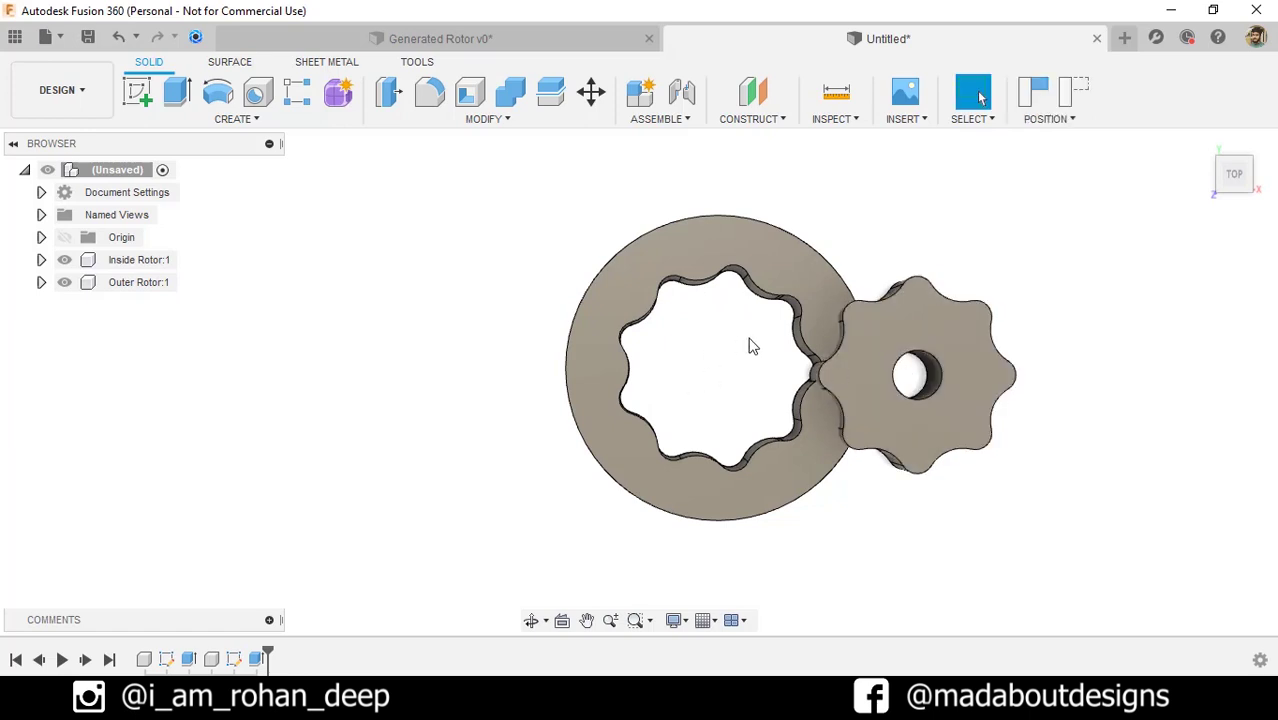
{"action": "left_click", "coordinate": [1077, 88]}
{"action": "middle_click_drag", "start_coordinate": [972, 256], "coordinate": [905, 225]}
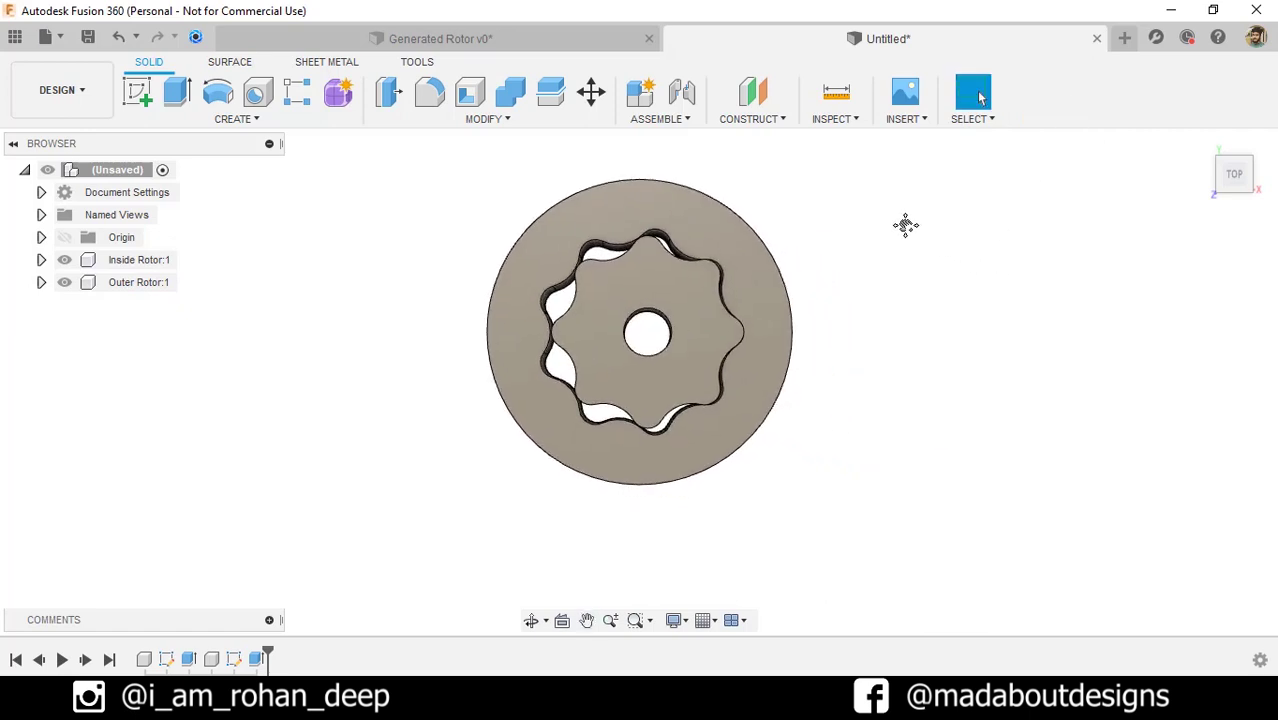
- Start a sketch on the Outer Rotor's bottom face and draw an origin-centered circle matching the Inside Rotor's center hole
{"action": "left_click", "coordinate": [140, 95]}
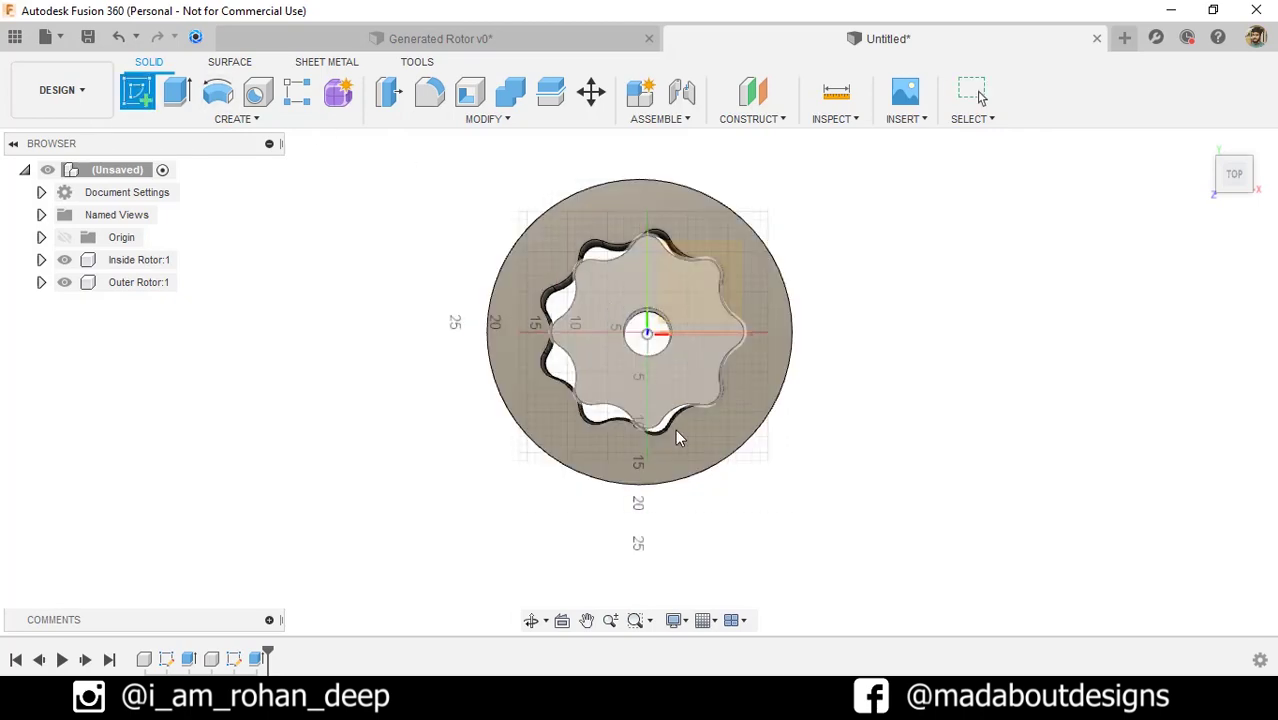
{"action": "middle_click_drag", "start_coordinate": [675, 429], "coordinate": [713, 456], "text": "shift"}
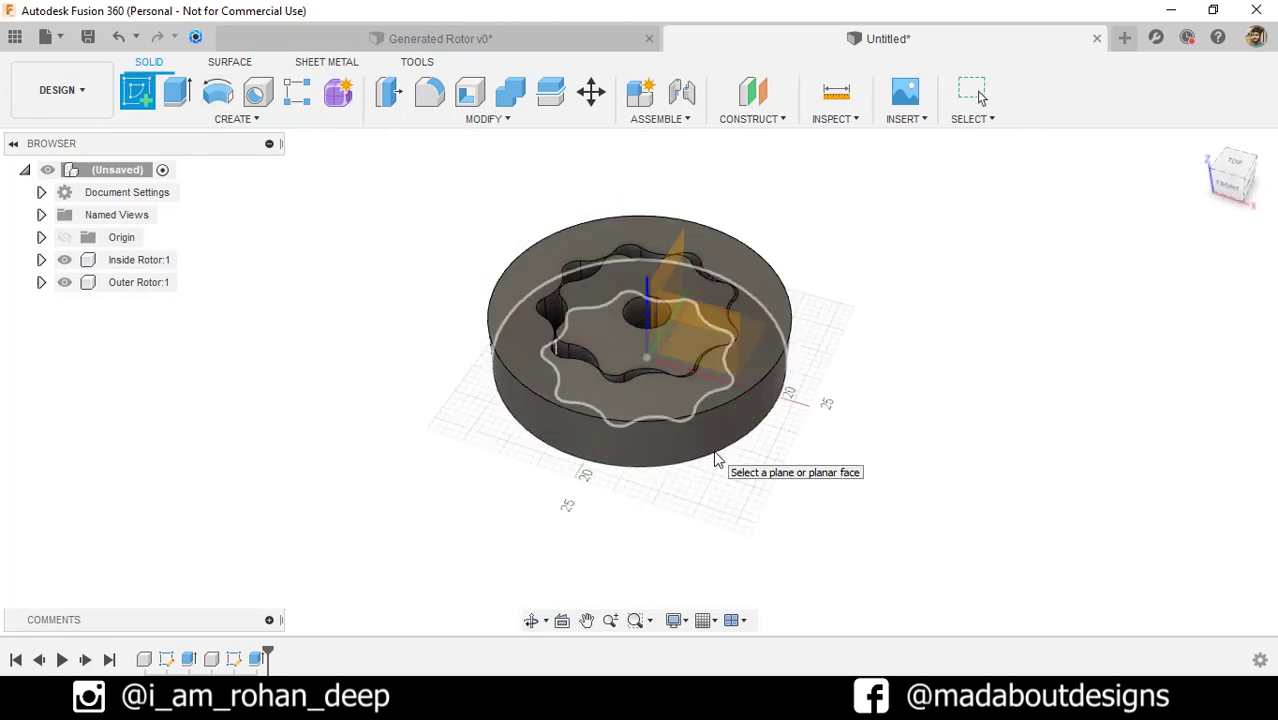
{"action": "left_click", "coordinate": [715, 458]}
{"action": "scroll", "coordinate": [514, 310], "scroll_direction": "up", "scroll_amount": 5}
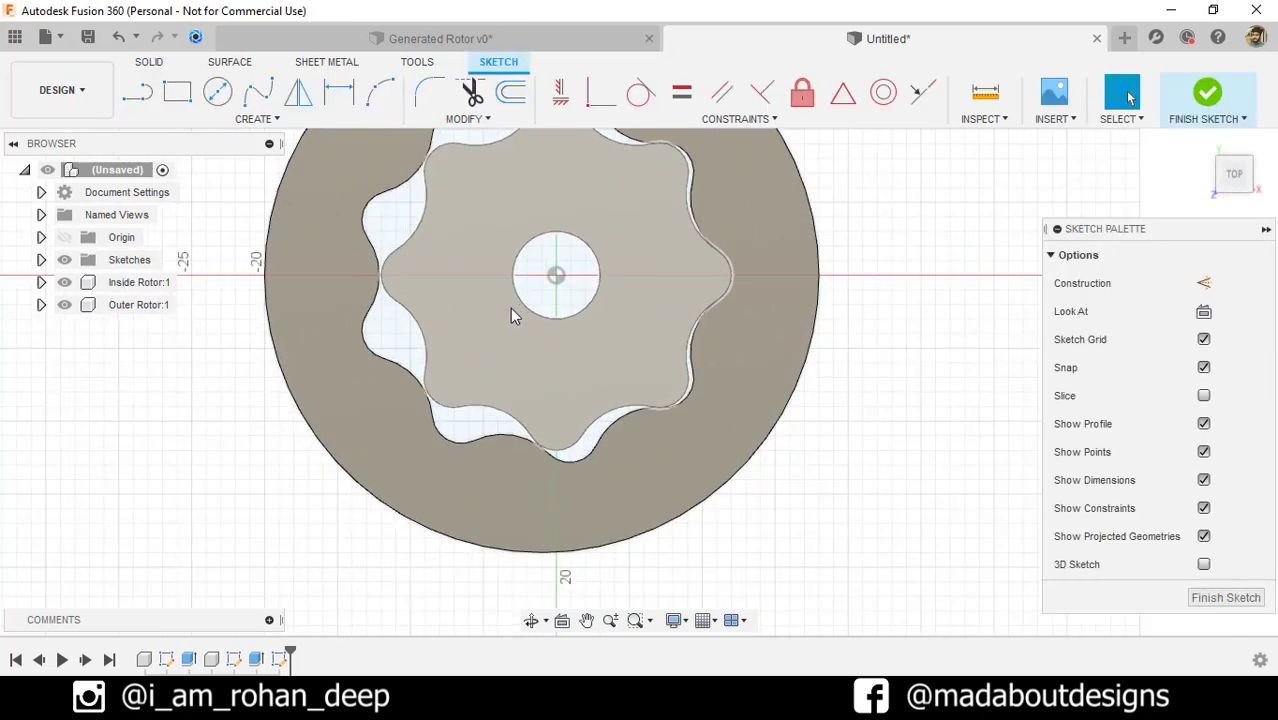
{"action": "mouse_move", "coordinate": [505, 322]}
{"action": "middle_mouse_down"}
{"action": "mouse_move", "coordinate": [422, 493]}
{"action": "mouse_move", "coordinate": [403, 474]}
{"action": "middle_mouse_up"}
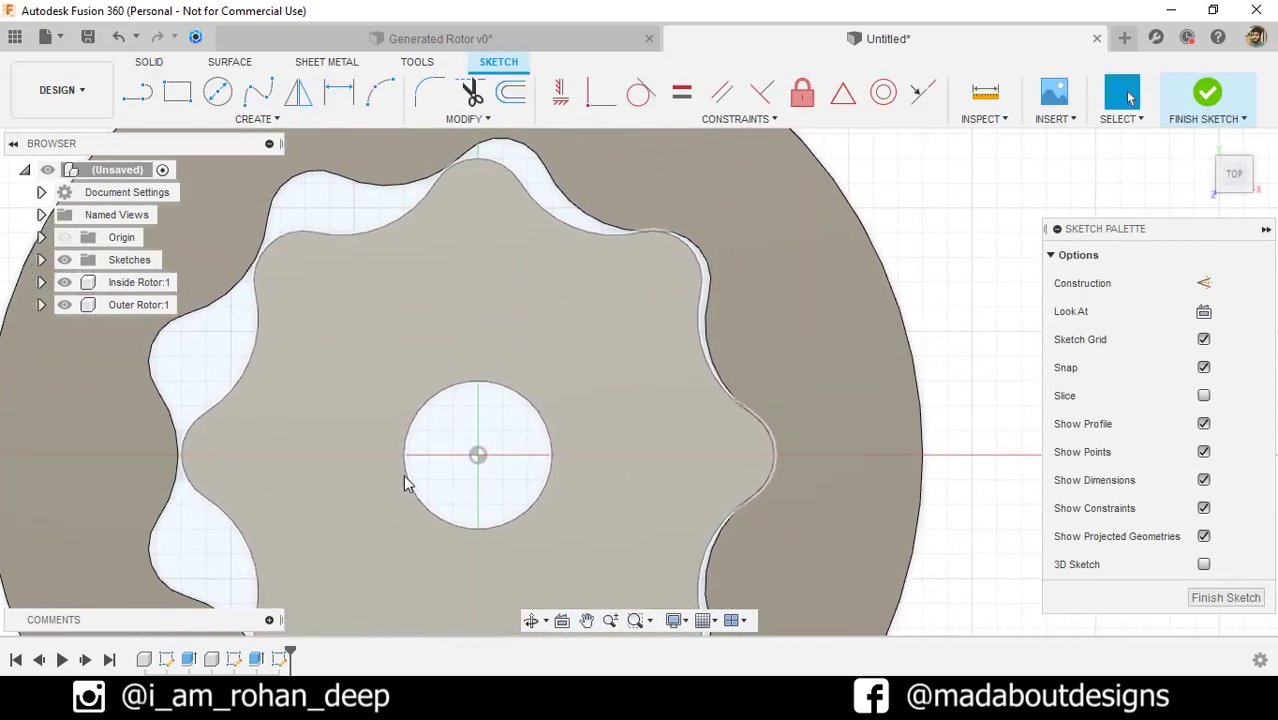
{"action": "key", "text": "c"}
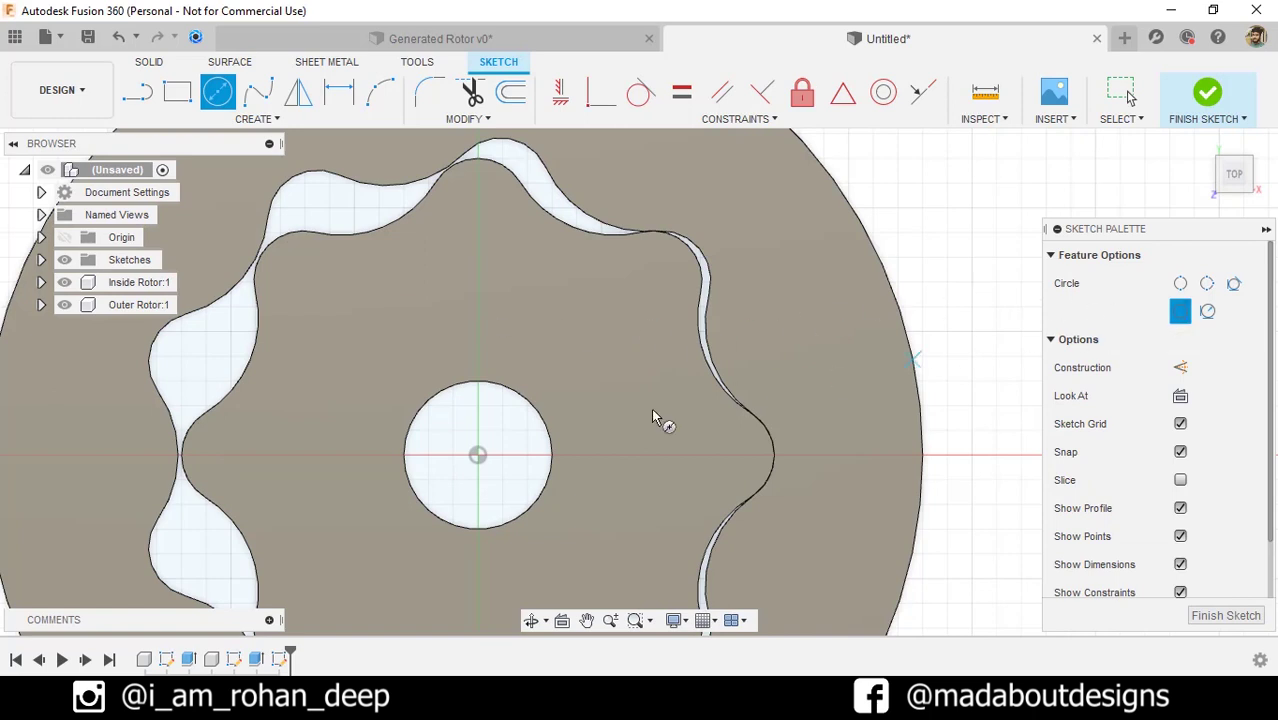
{"action": "left_click", "coordinate": [478, 455]}
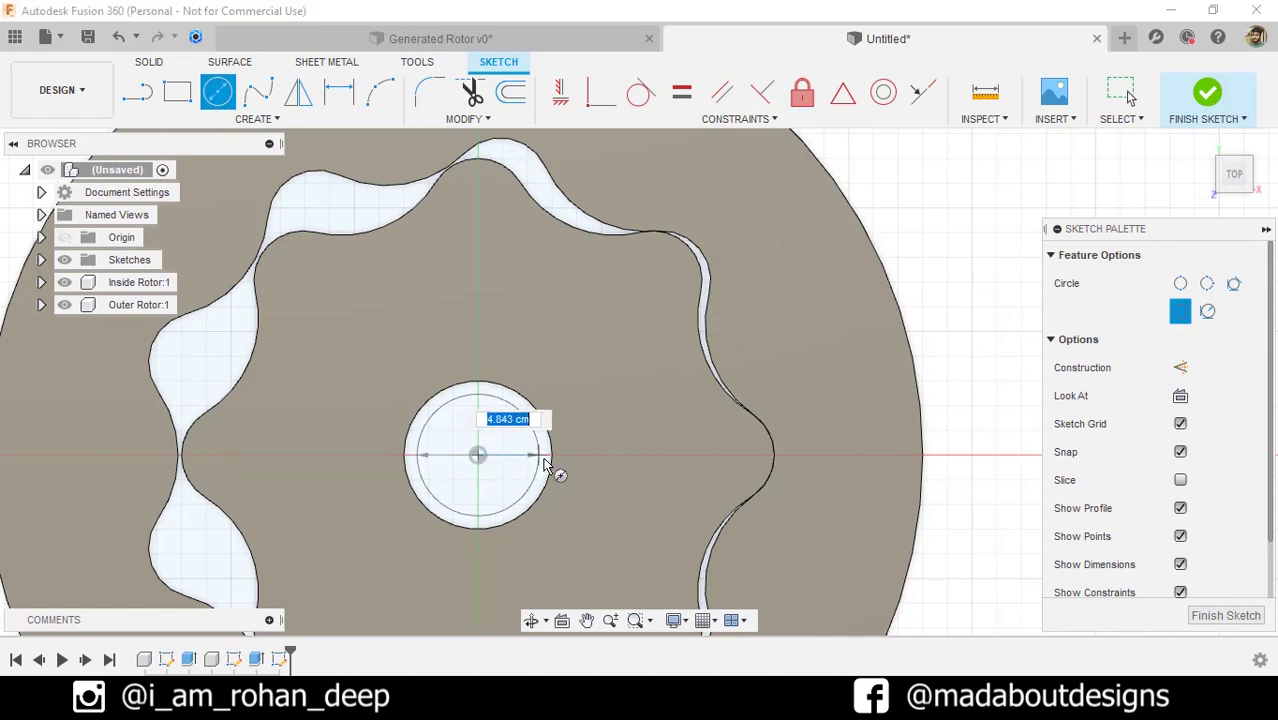
{"action": "left_click", "coordinate": [550, 461]}
{"action": "scroll", "coordinate": [505, 456], "scroll_direction": "up", "scroll_amount": 4}
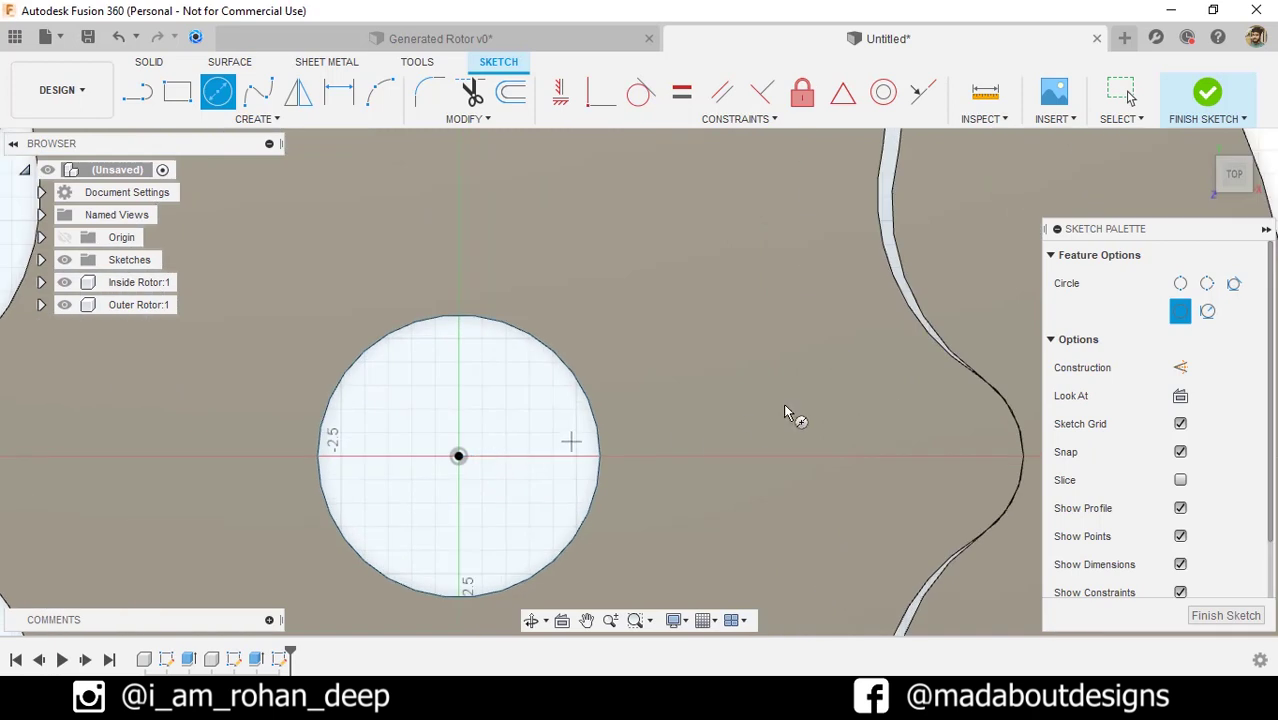
- Draw a 2 cm diameter two-point circle starting at the origin and extending along the negative horizontal axis
{"action": "left_click", "coordinate": [1181, 285]}
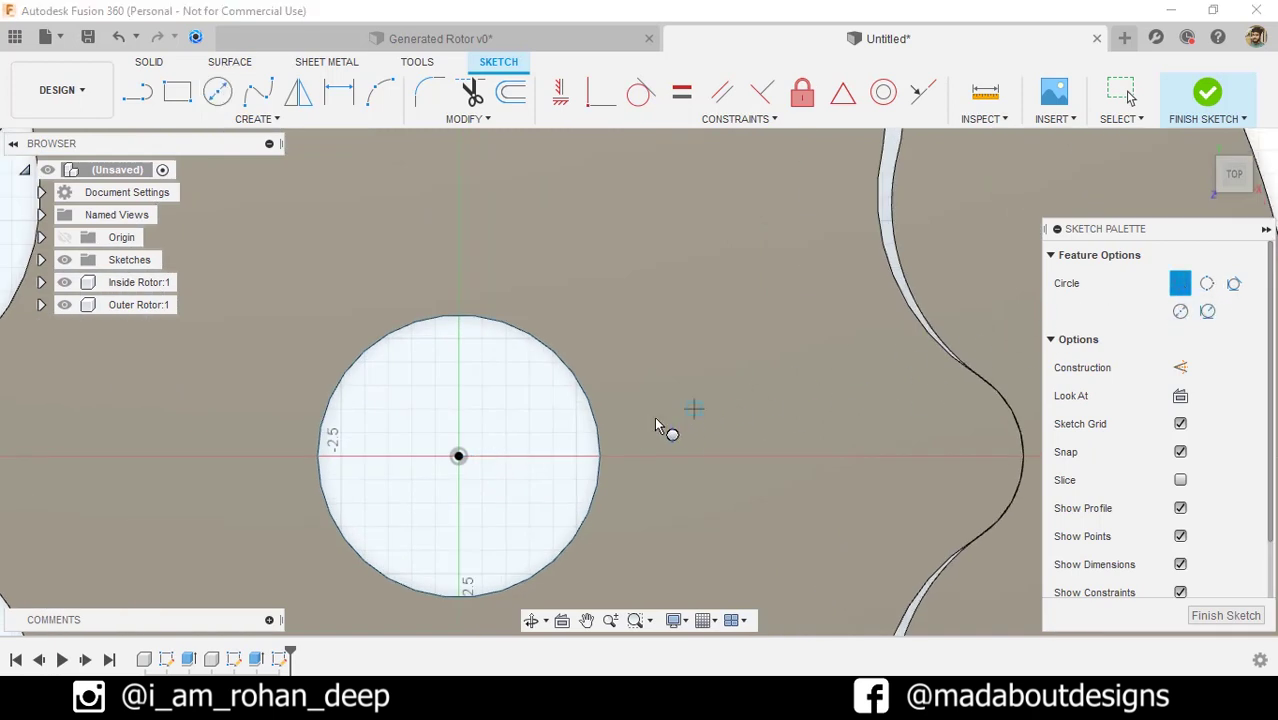
{"action": "left_click", "coordinate": [458, 456]}
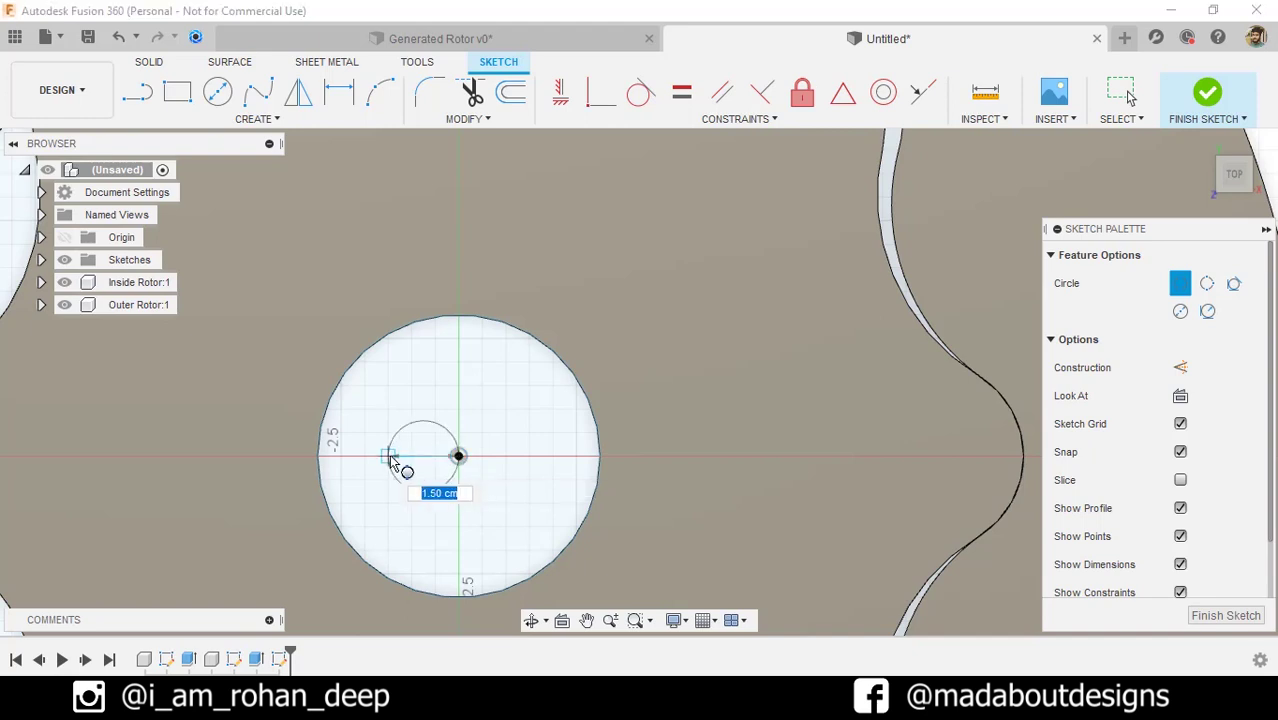
{"action": "type", "text": "2"}
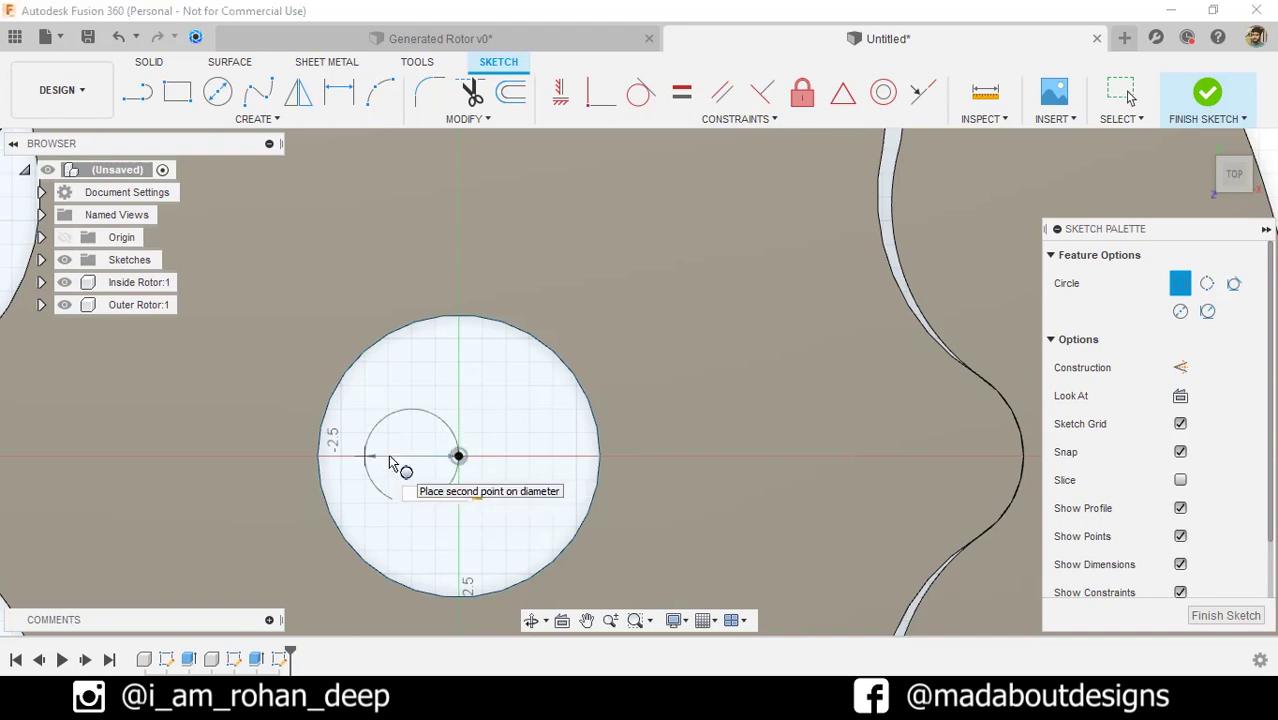
{"action": "key", "text": "Return"}
{"action": "scroll", "coordinate": [391, 462], "scroll_direction": "down", "scroll_amount": 5}
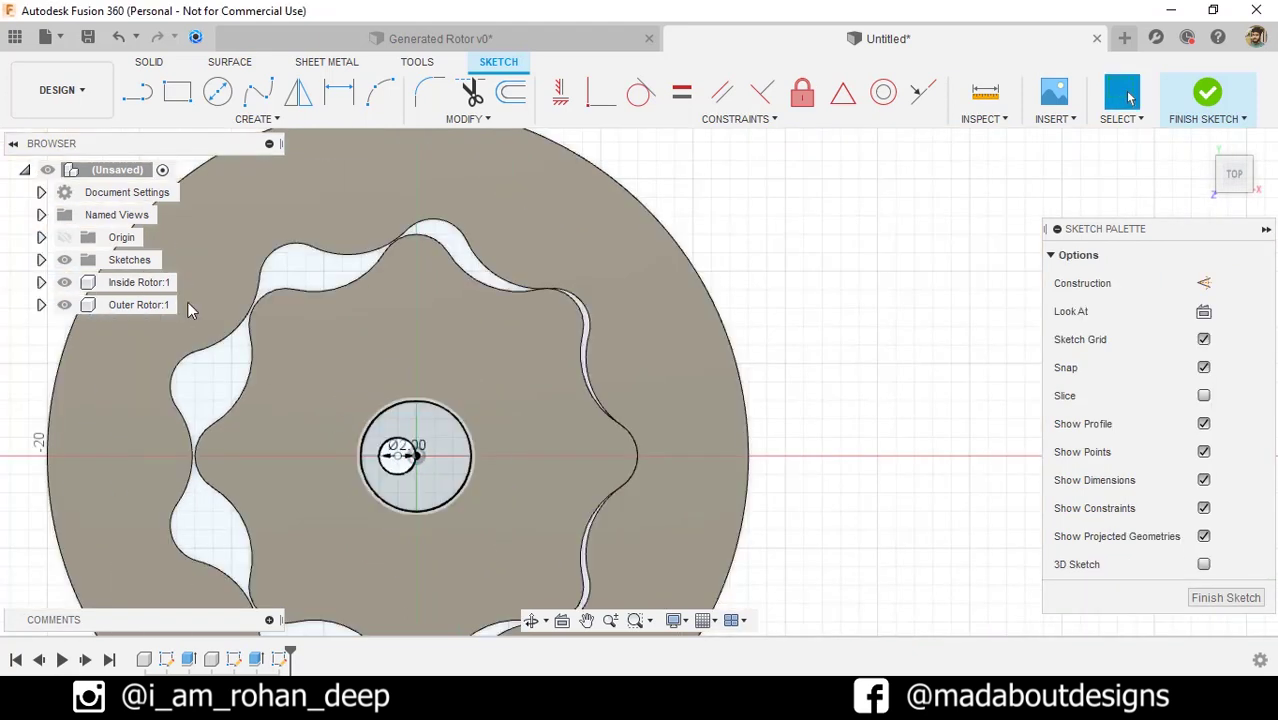
- Hide the Inside Rotor and Outer Rotor and finish the sketch
{"action": "left_click", "coordinate": [64, 282]}
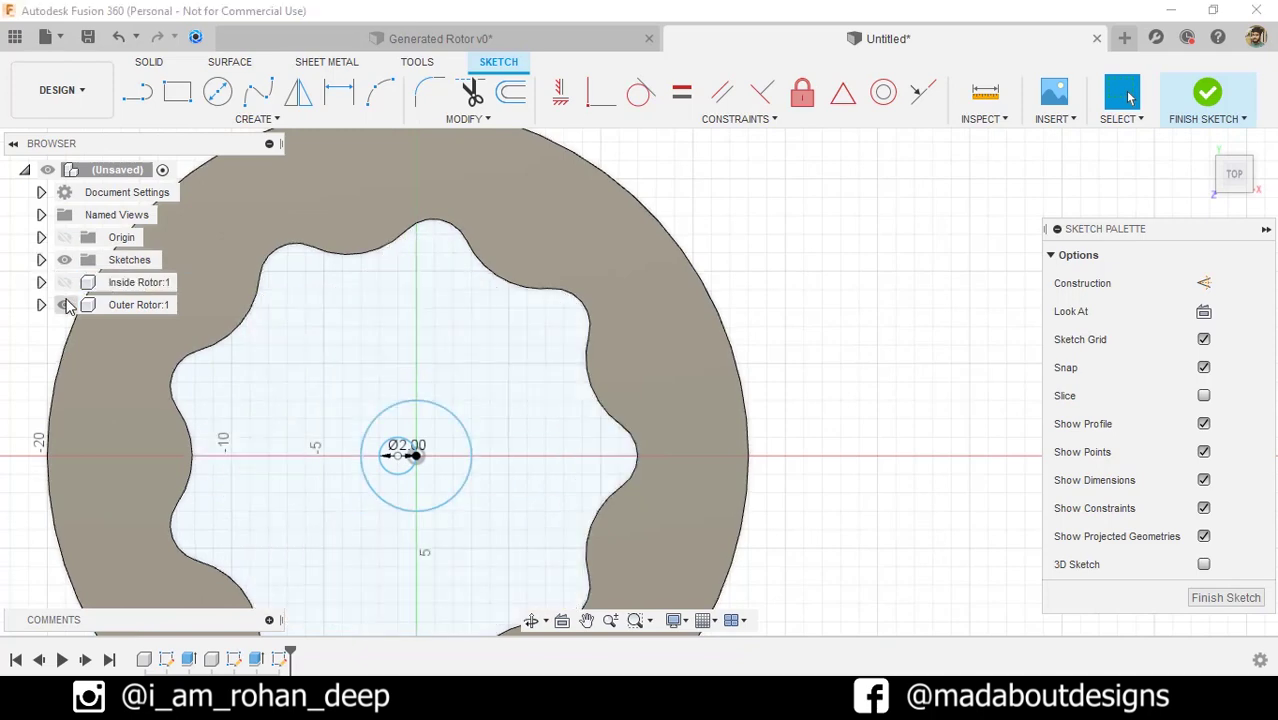
{"action": "left_click", "coordinate": [64, 304]}
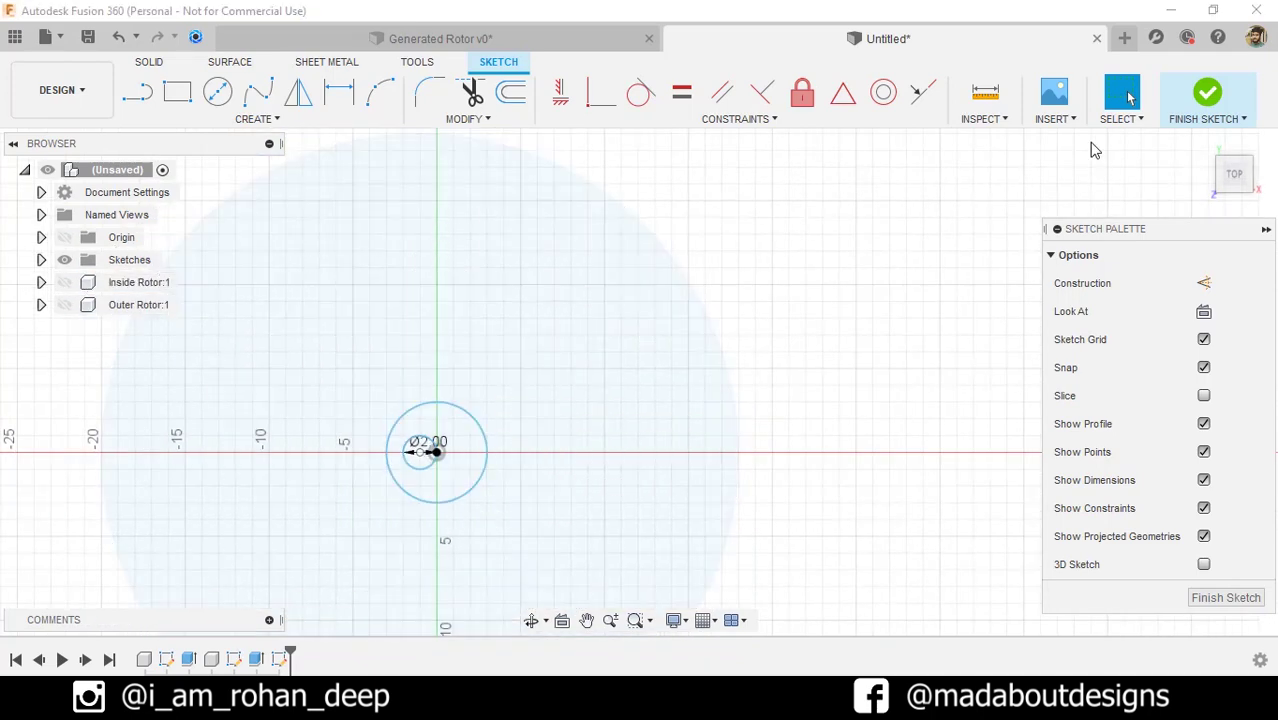
{"action": "left_click", "coordinate": [1207, 95]}
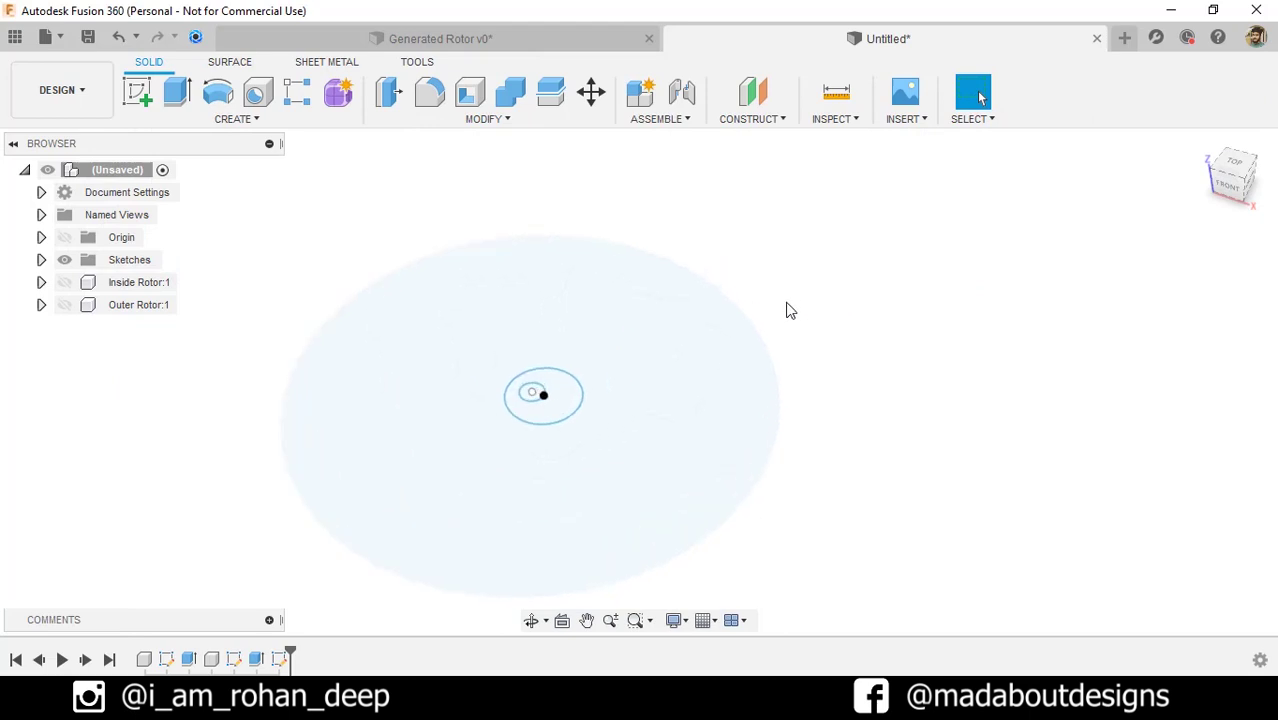
- Extrude the 2 cm circle upward as a new body to form the small offset shaft
{"action": "left_click", "coordinate": [180, 92]}
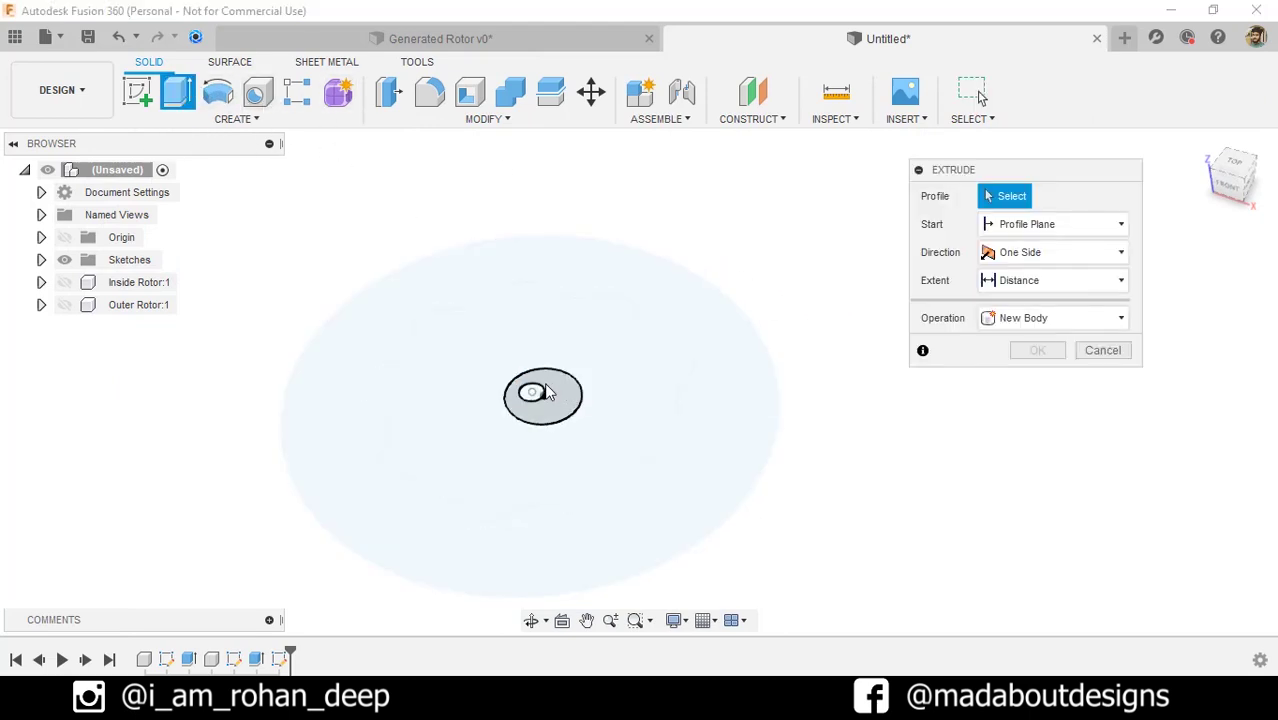
{"action": "left_click", "coordinate": [541, 395]}
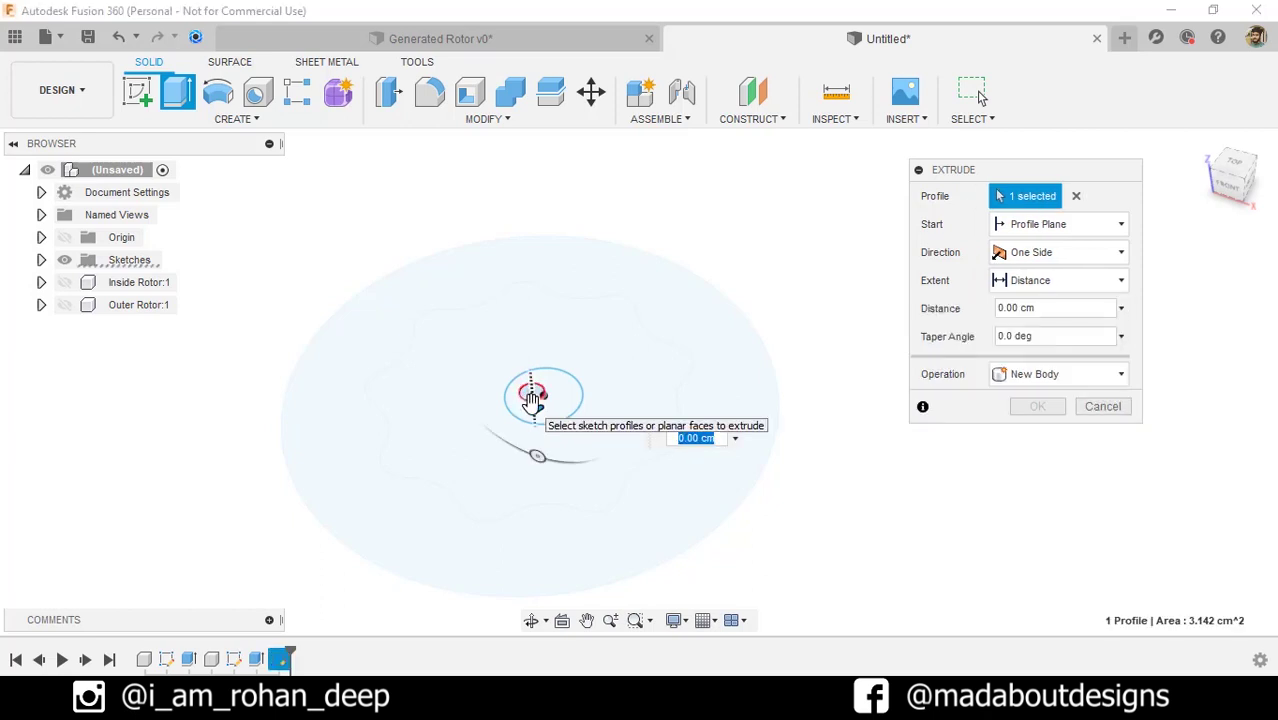
{"action": "type", "text": "-5"}
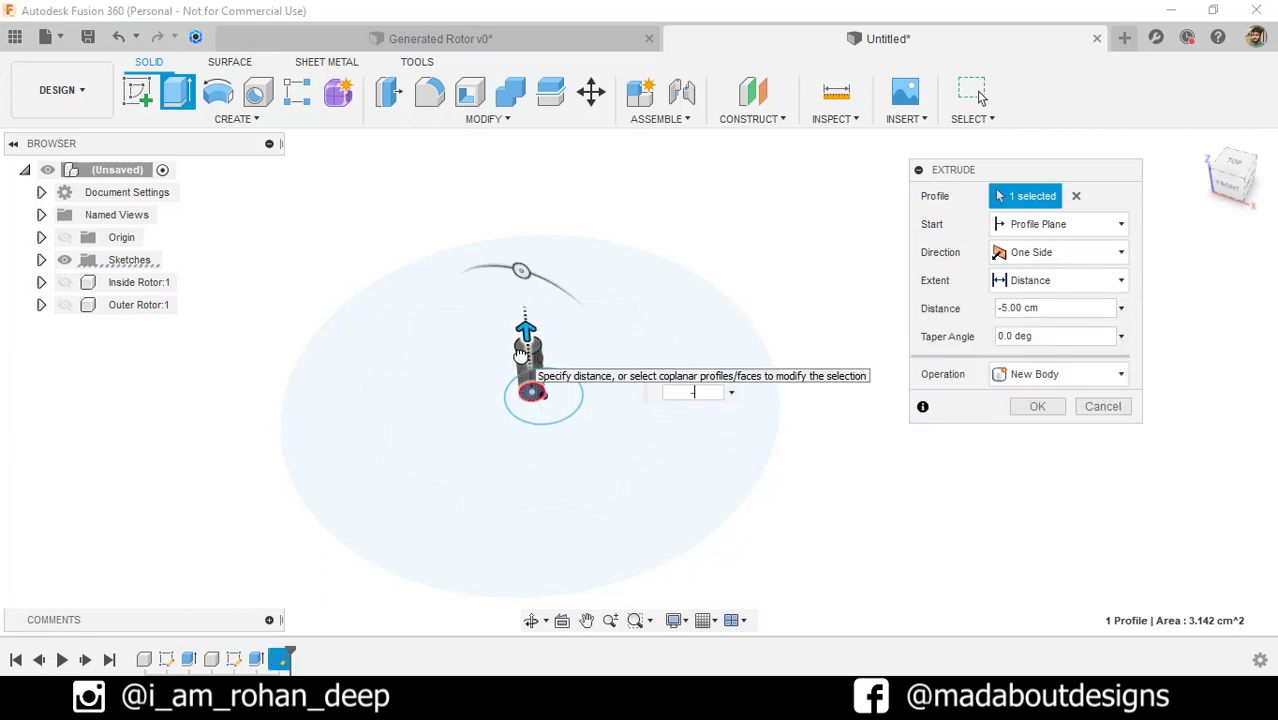
{"action": "key", "text": "Return"}
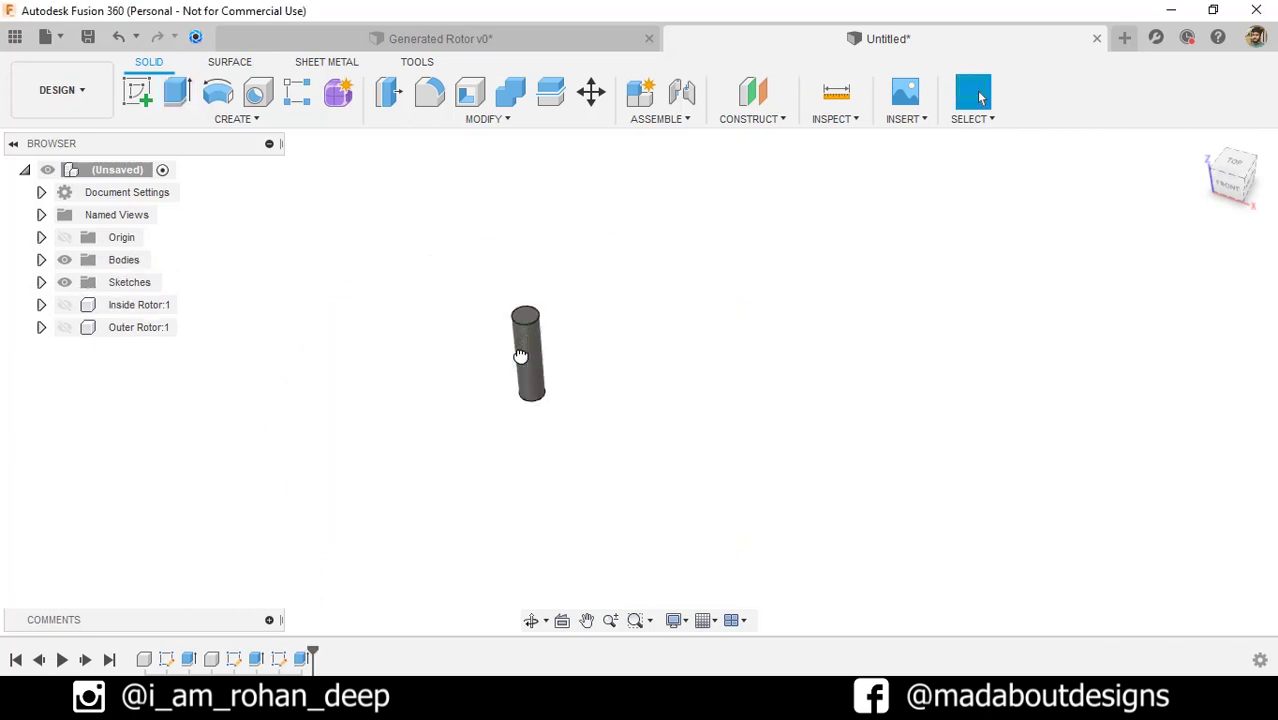
- Extrude the full large center circle, including the small circle's area, upward by -8 cm as a new body for the large shaft
{"action": "left_click", "coordinate": [41, 283]}
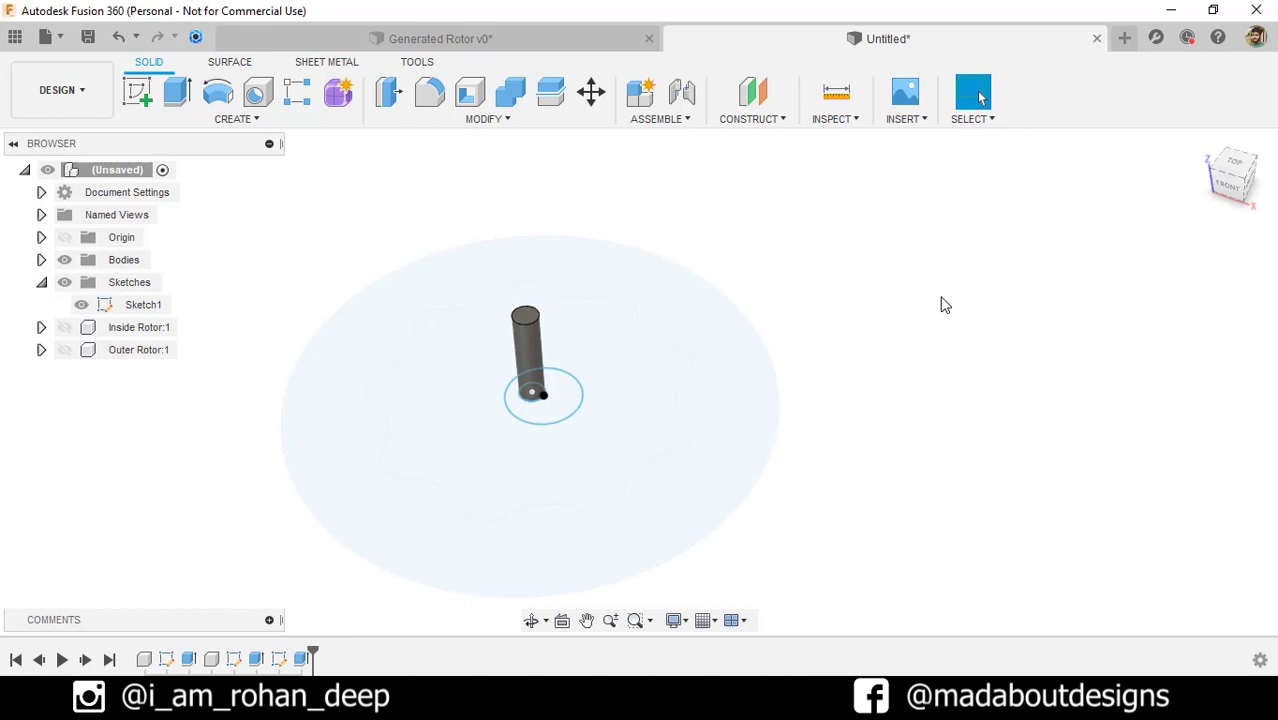
{"action": "left_click", "coordinate": [177, 92]}
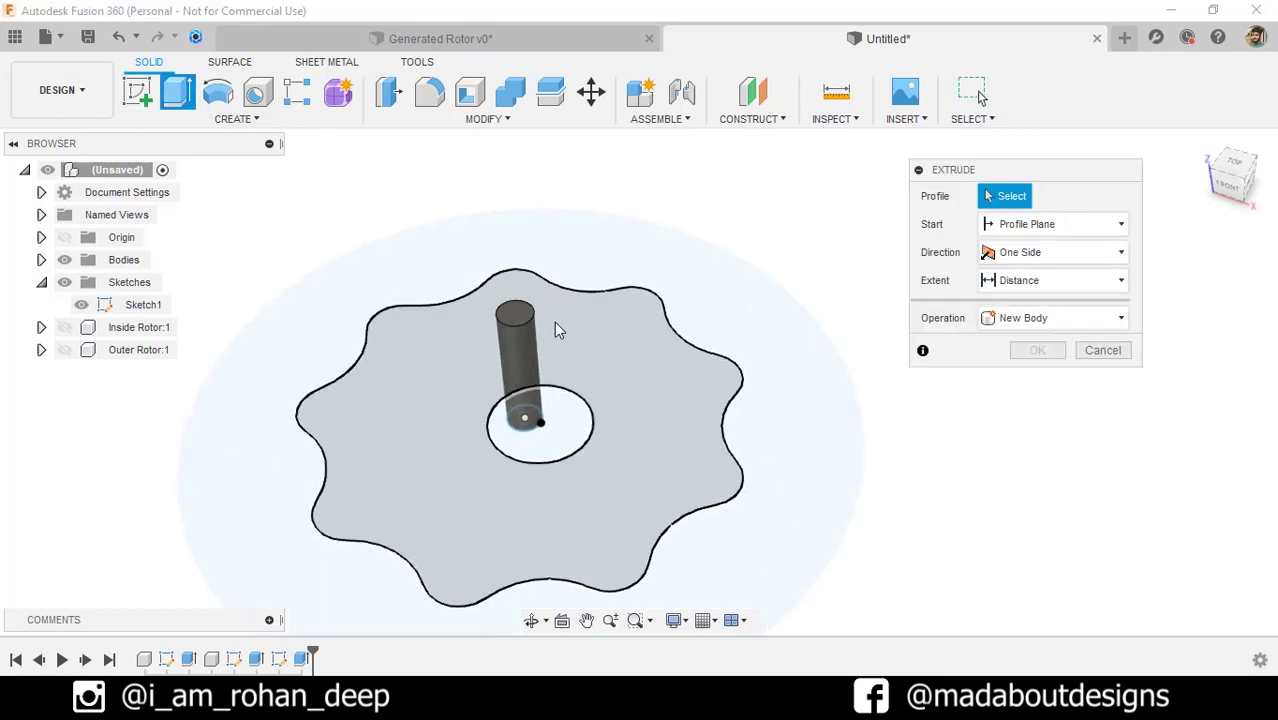
{"action": "scroll", "coordinate": [558, 425], "scroll_direction": "up", "scroll_amount": 2}
{"action": "left_click", "coordinate": [560, 428]}
{"action": "scroll", "coordinate": [528, 447], "scroll_direction": "up", "scroll_amount": 2}
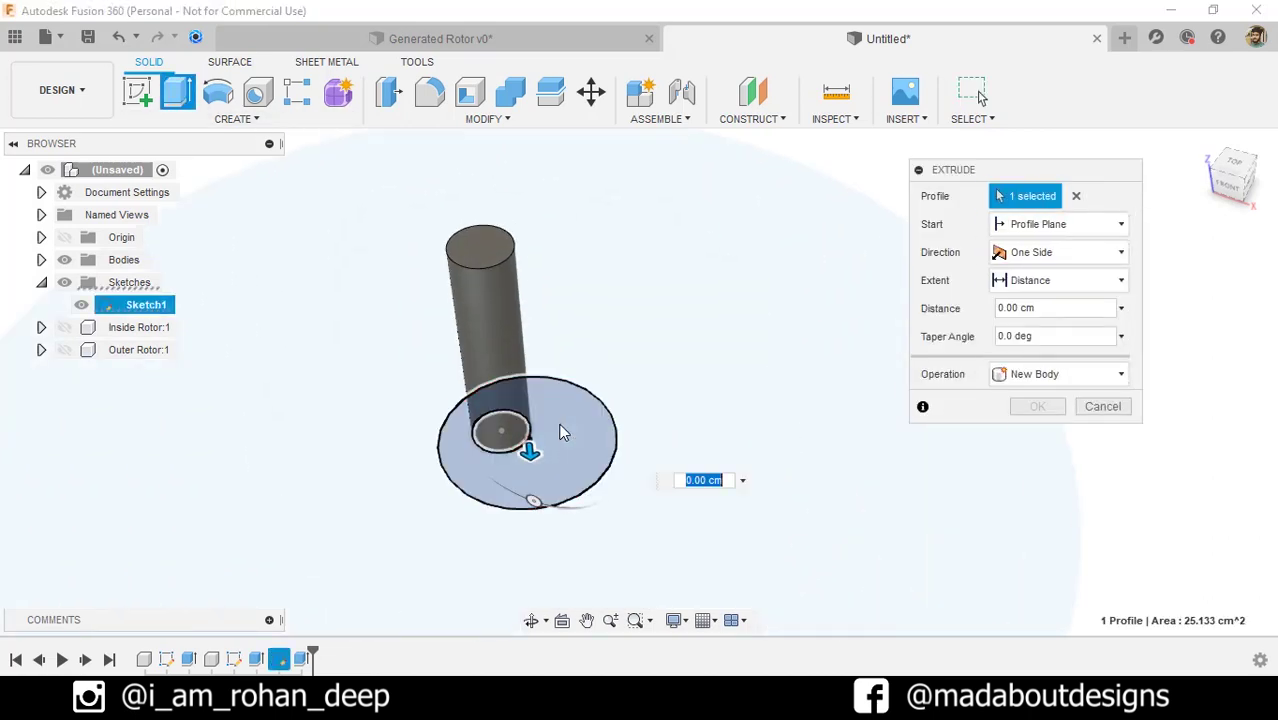
{"action": "left_click", "coordinate": [507, 452]}
{"action": "scroll", "coordinate": [560, 415], "scroll_direction": "down", "scroll_amount": 2}
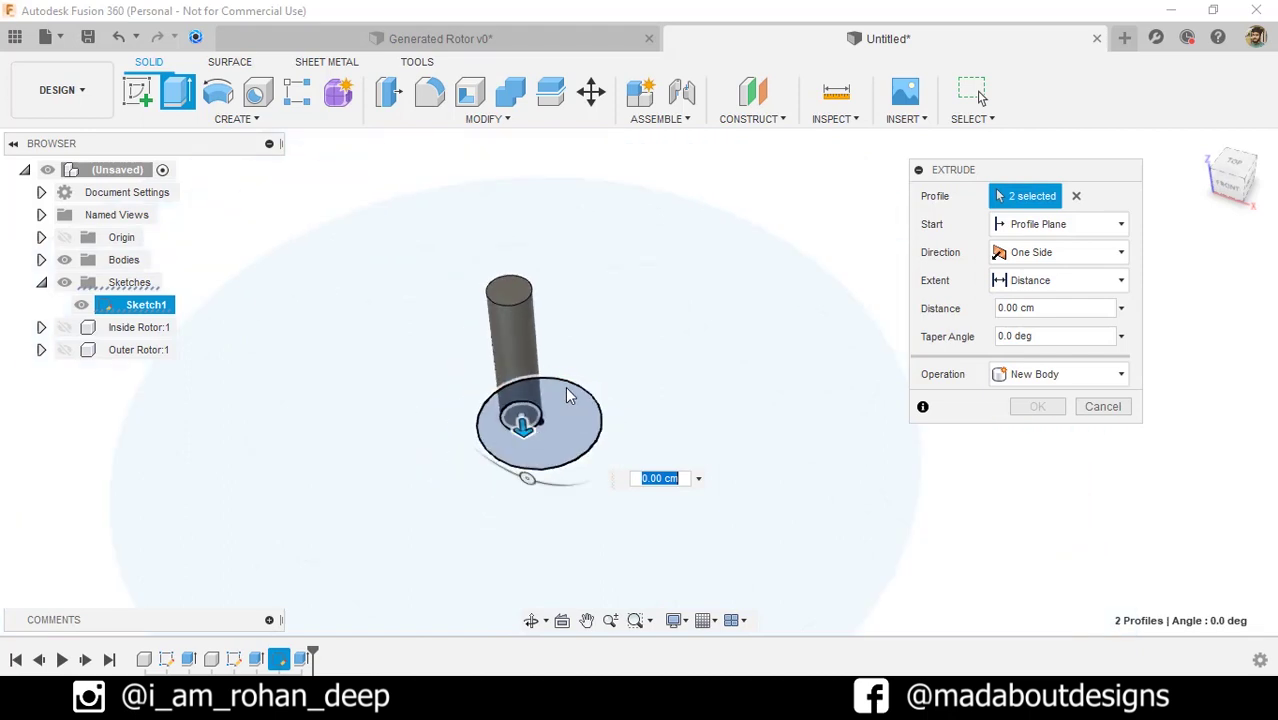
{"action": "left_click_drag", "start_coordinate": [522, 427], "coordinate": [524, 357]}
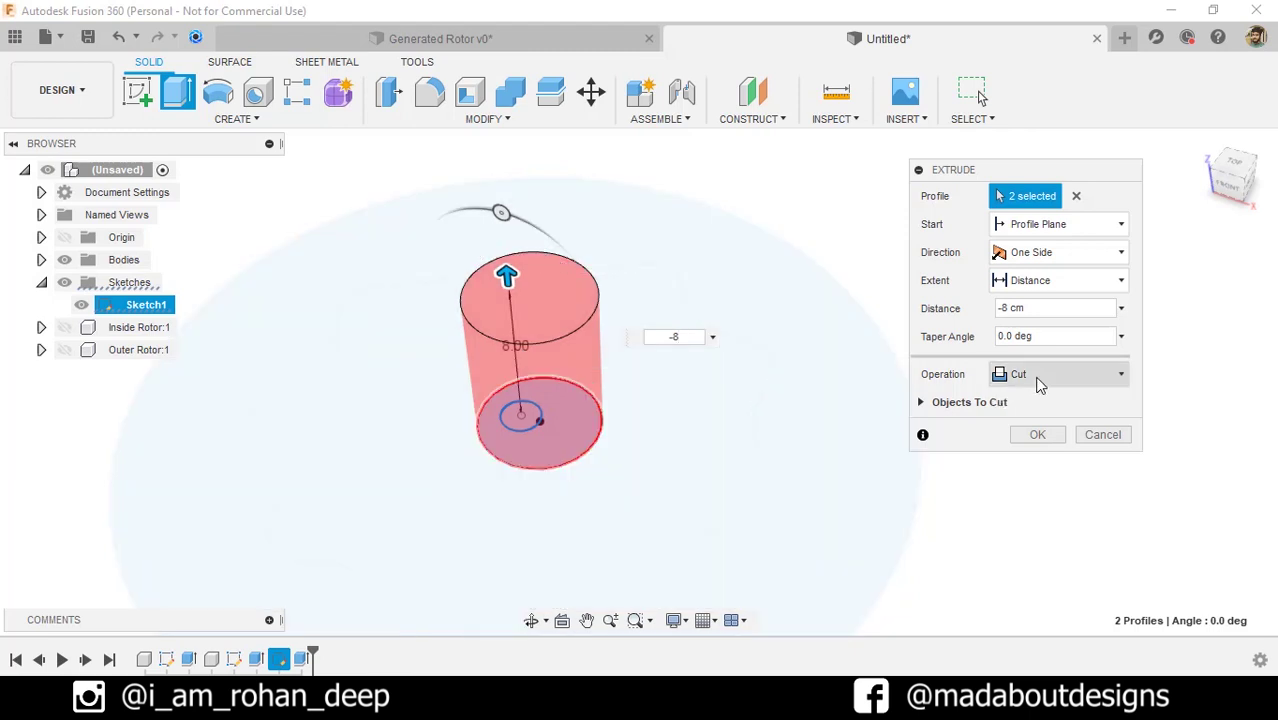
{"action": "left_click", "coordinate": [1040, 385]}
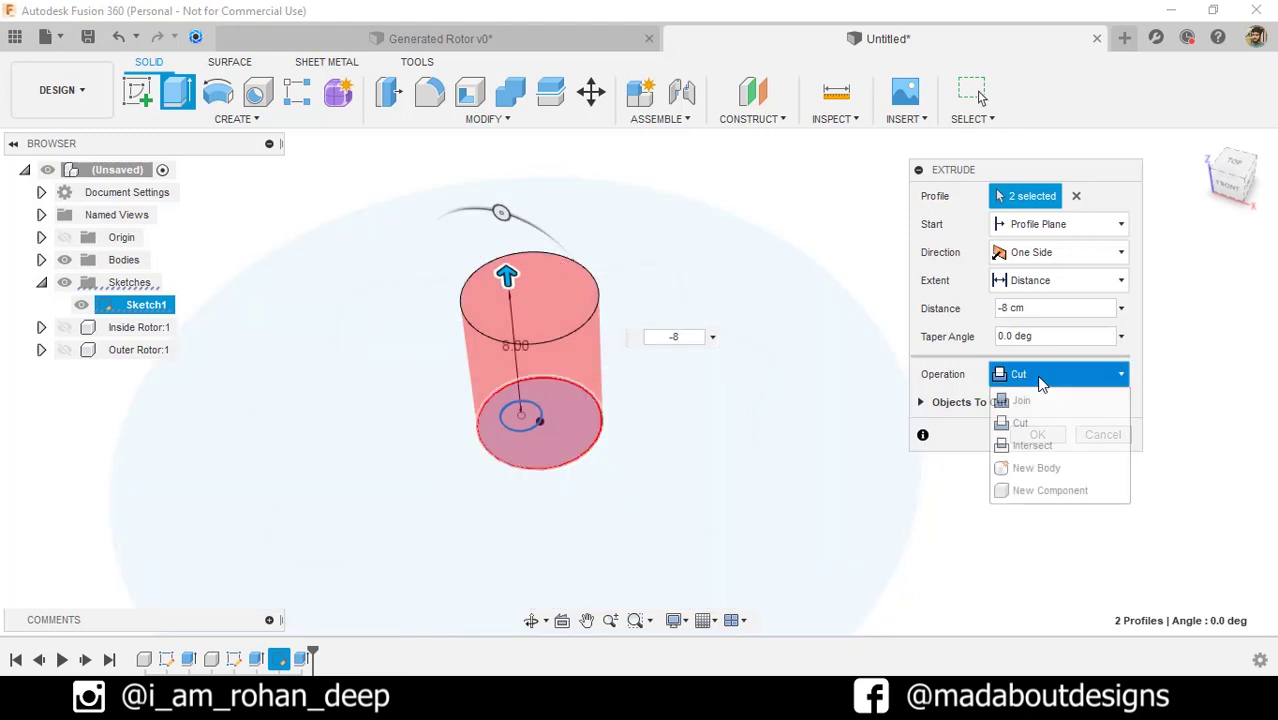
{"action": "left_click", "coordinate": [1060, 484]}
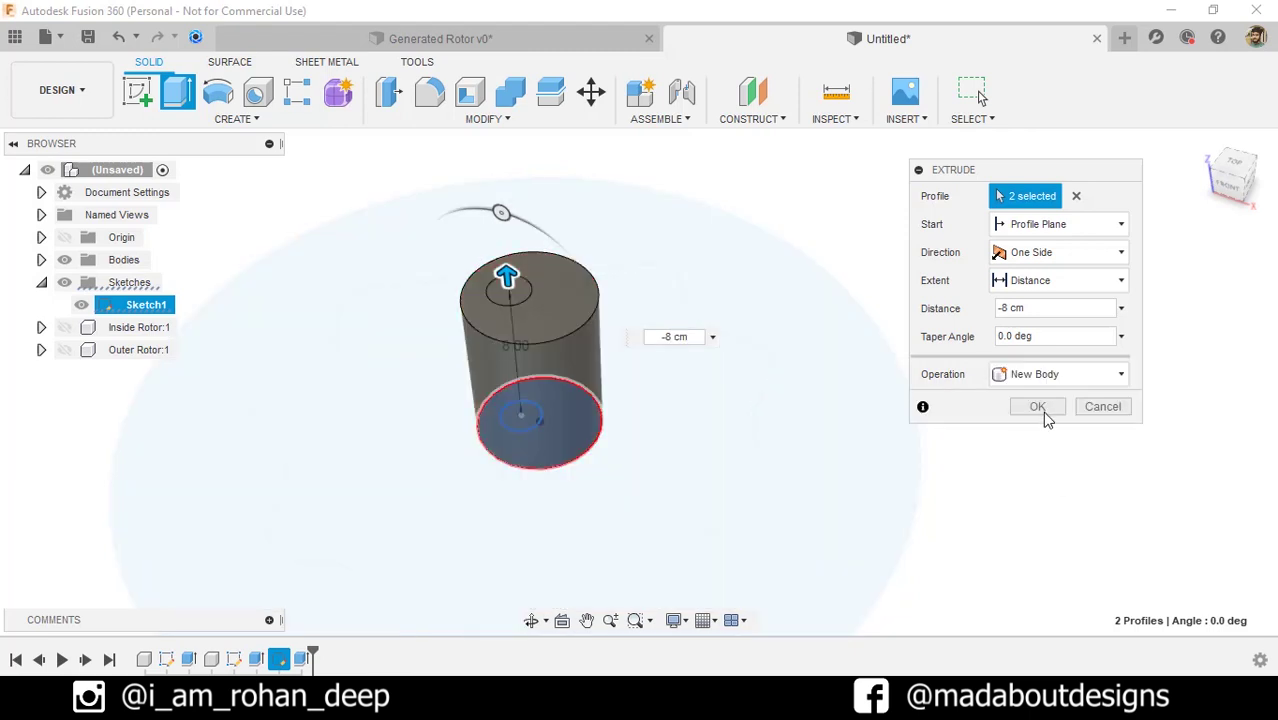
{"action": "left_click", "coordinate": [1041, 409]}
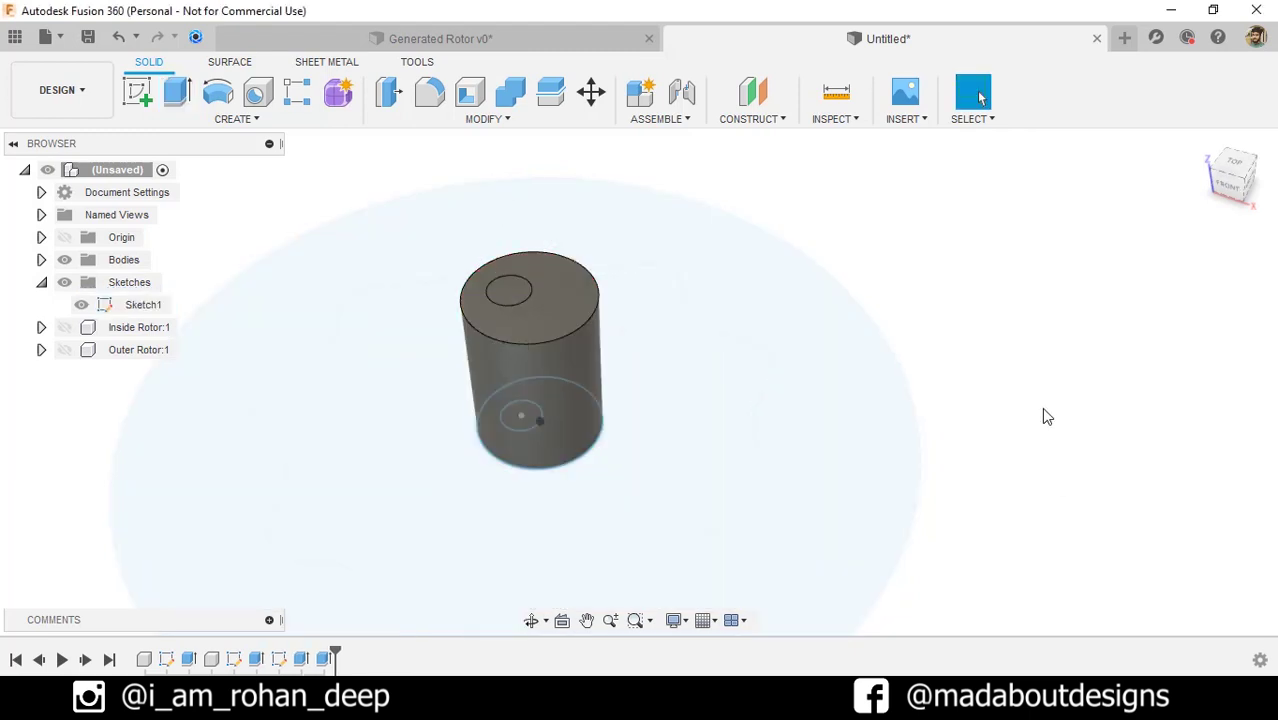
- Create components from the two shaft bodies and identify which new component is the small shaft and which the large
{"action": "left_click", "coordinate": [41, 283]}
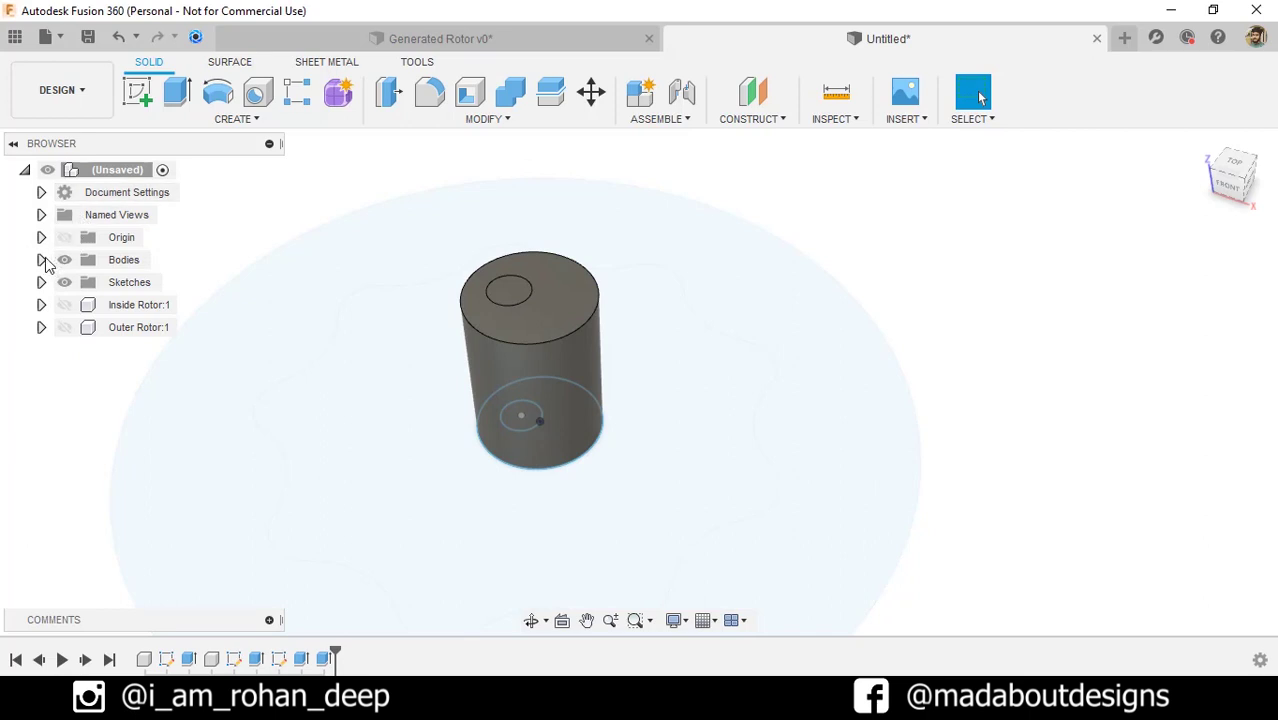
{"action": "left_click", "coordinate": [41, 260]}
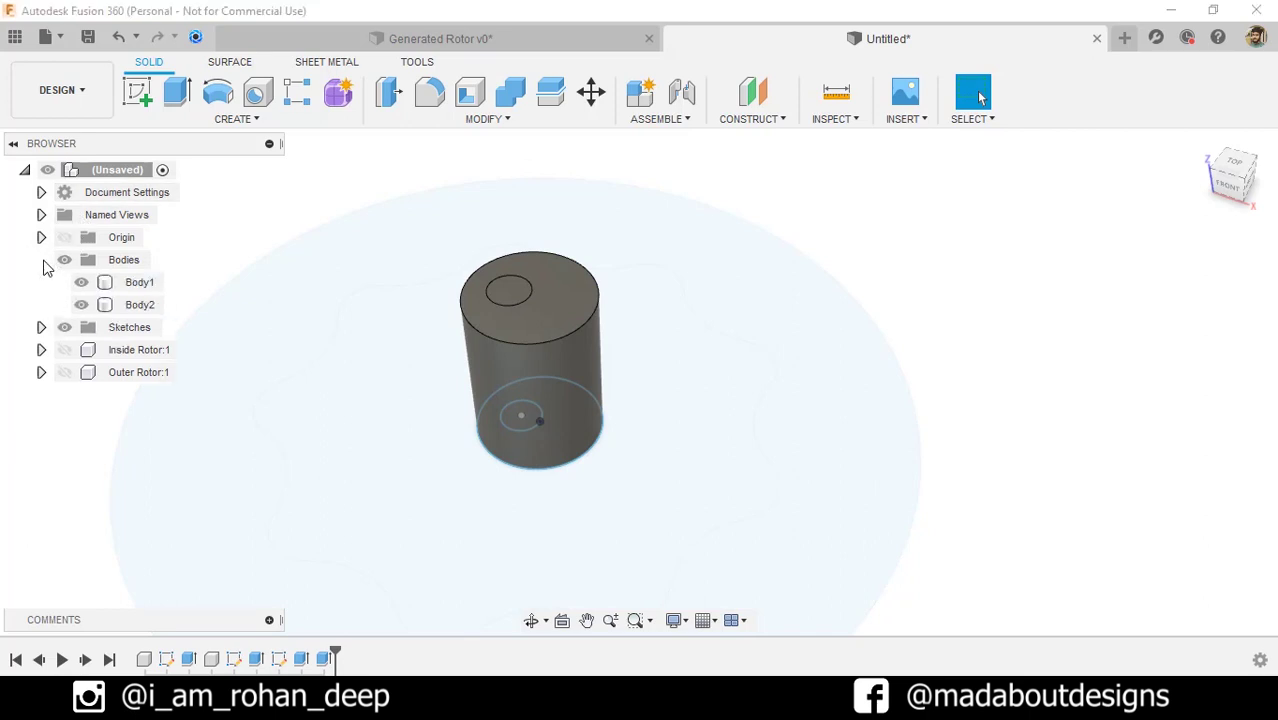
{"action": "left_click", "coordinate": [138, 282]}
{"action": "left_click", "coordinate": [136, 305]}
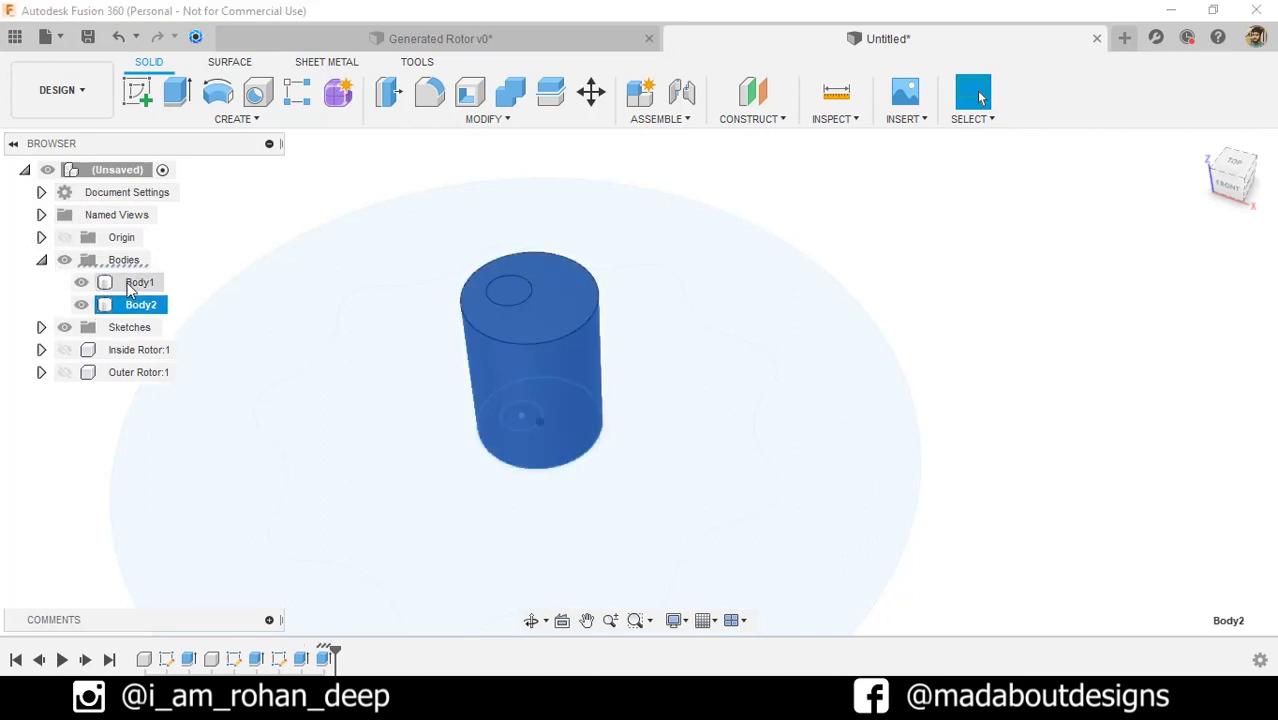
{"action": "left_click", "coordinate": [118, 260]}
{"action": "right_click", "coordinate": [118, 260]}
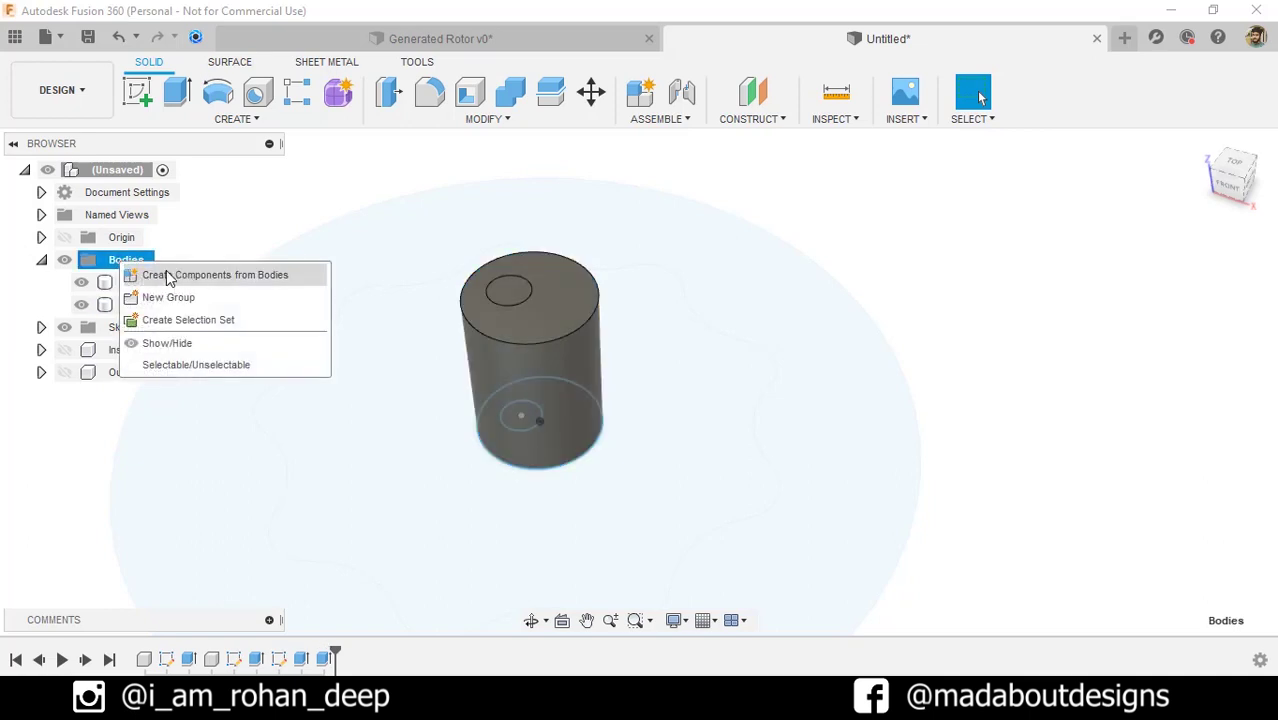
{"action": "left_click", "coordinate": [200, 276]}
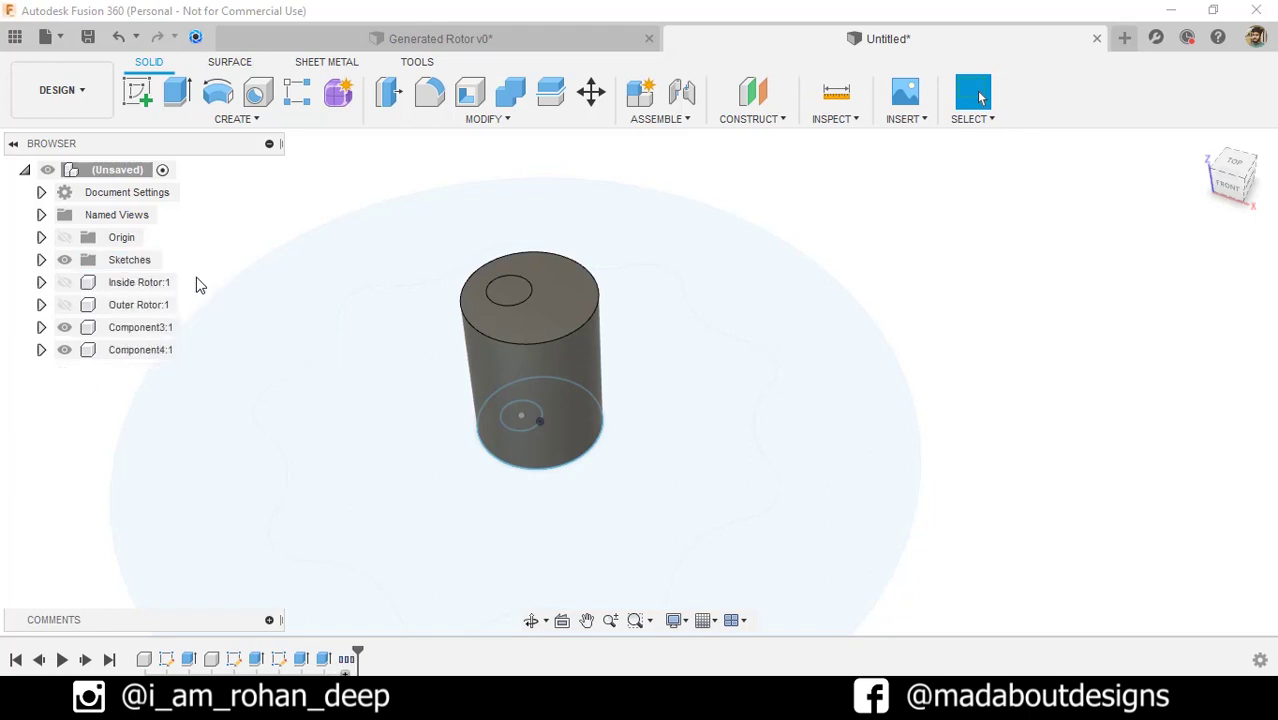
{"action": "left_click", "coordinate": [140, 328]}
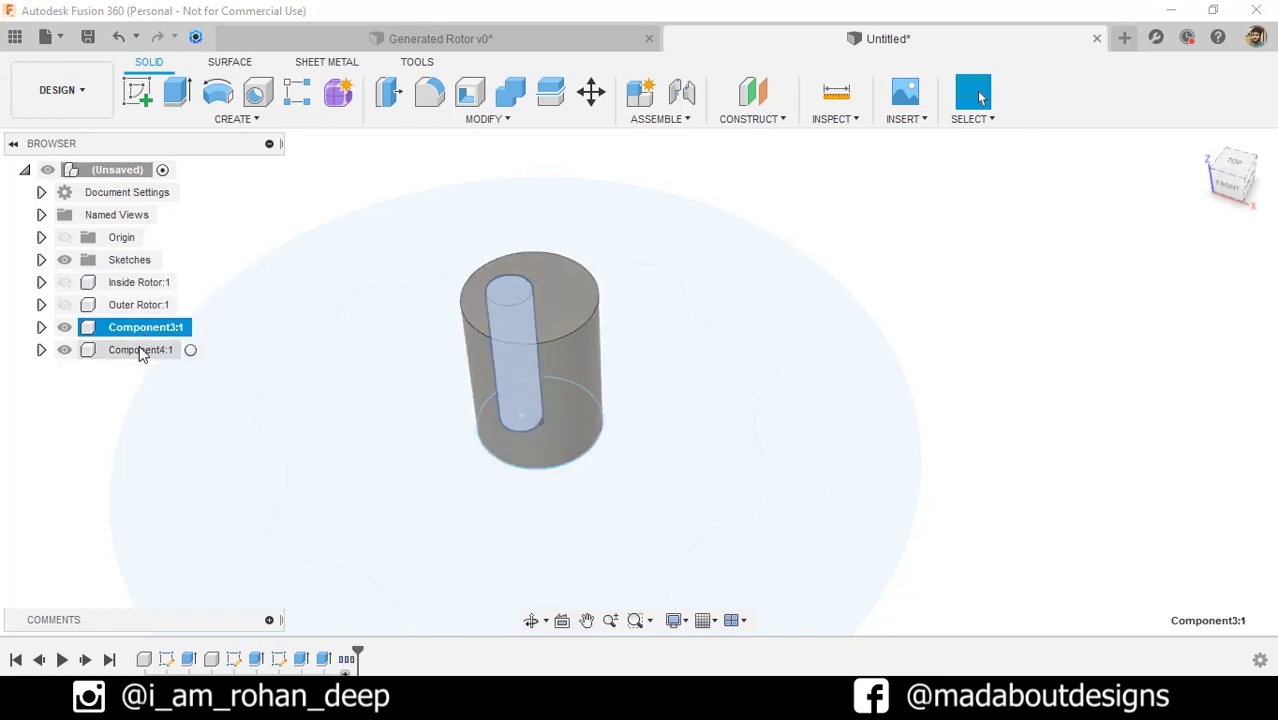
{"action": "left_click", "coordinate": [143, 349]}
{"action": "left_click", "coordinate": [135, 330]}
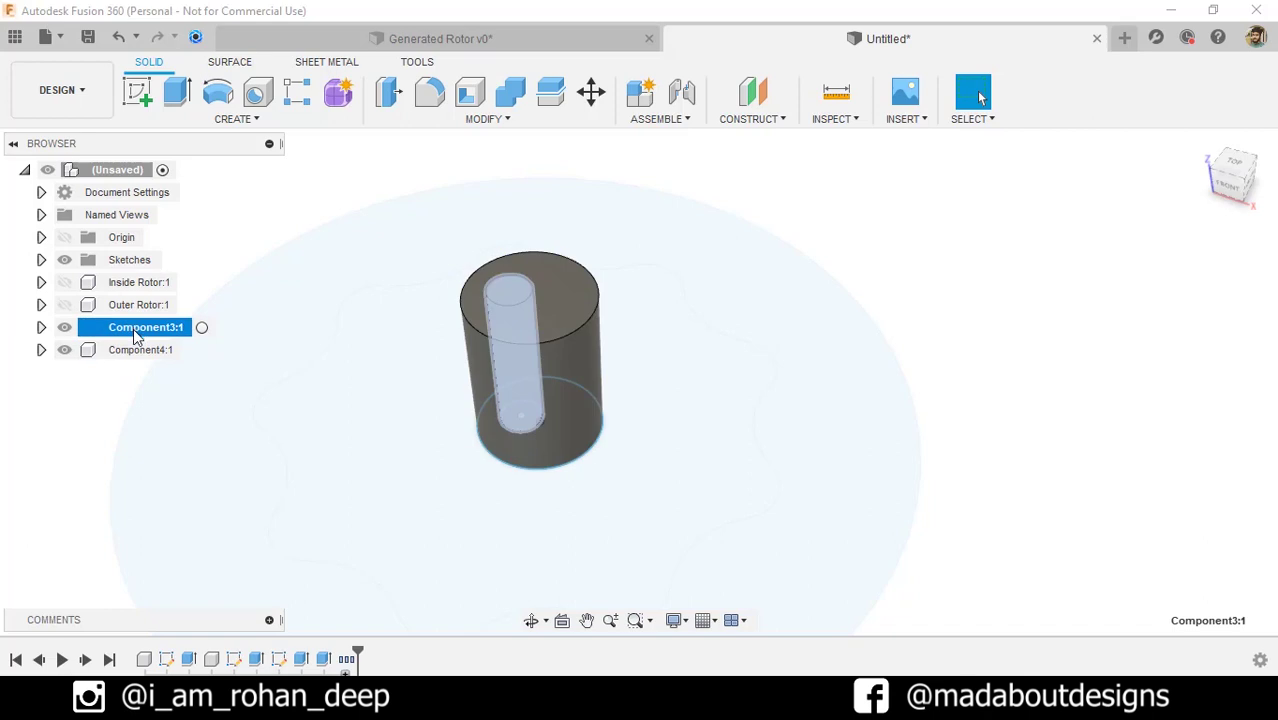
- Show the Inside Rotor and Outer Rotor again and hide the top-level sketches
{"action": "scroll", "coordinate": [780, 260], "scroll_direction": "down", "scroll_amount": 3}
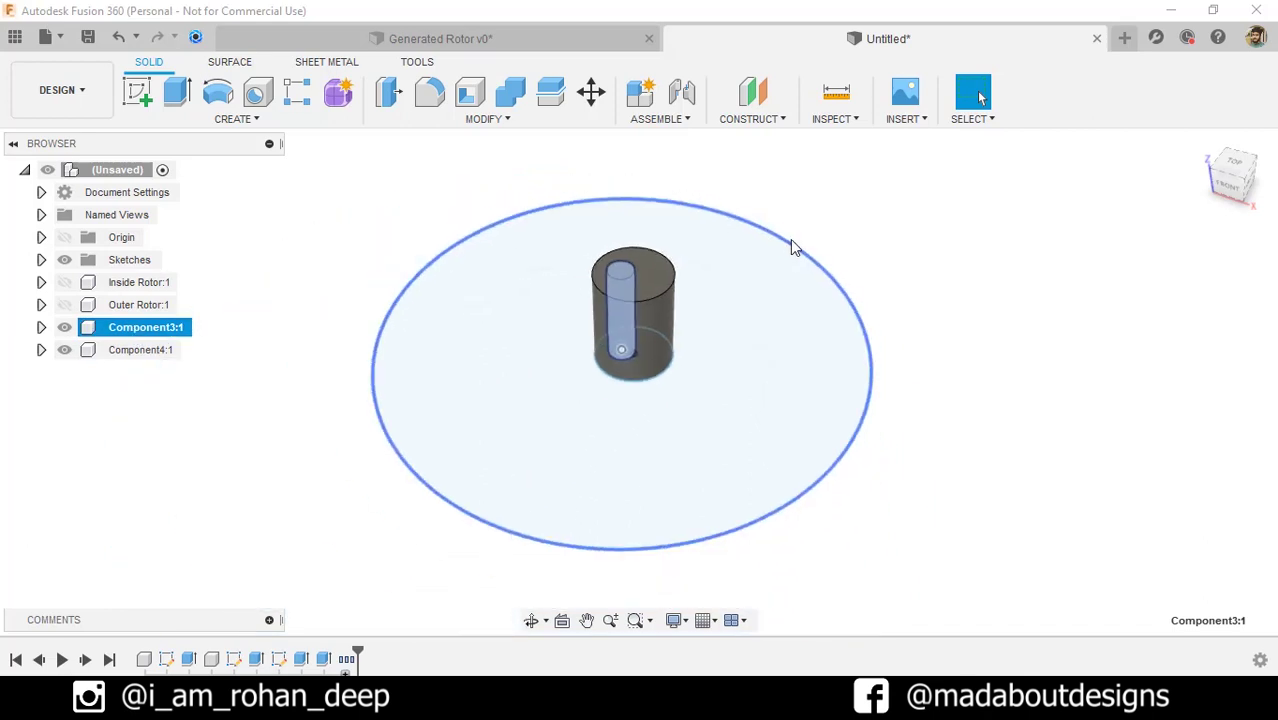
{"action": "left_click", "coordinate": [64, 304]}
{"action": "left_click", "coordinate": [64, 283]}
{"action": "left_click", "coordinate": [294, 439]}
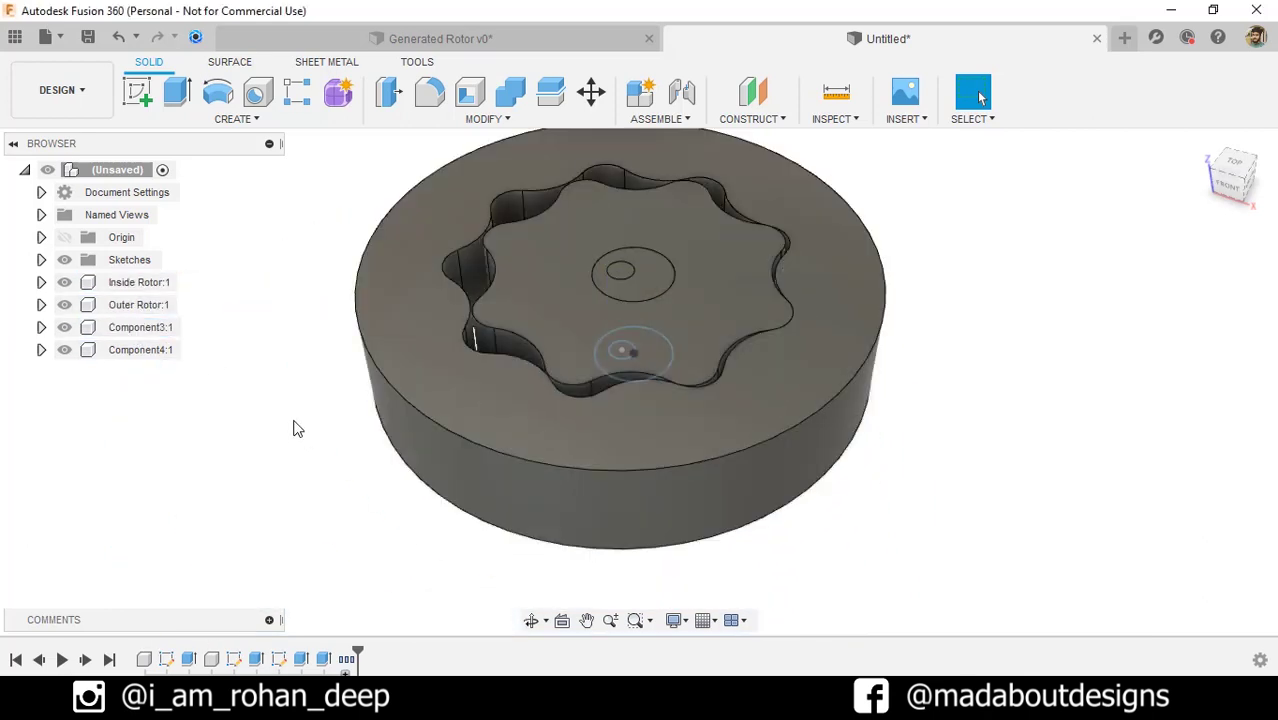
{"action": "left_click", "coordinate": [64, 259]}
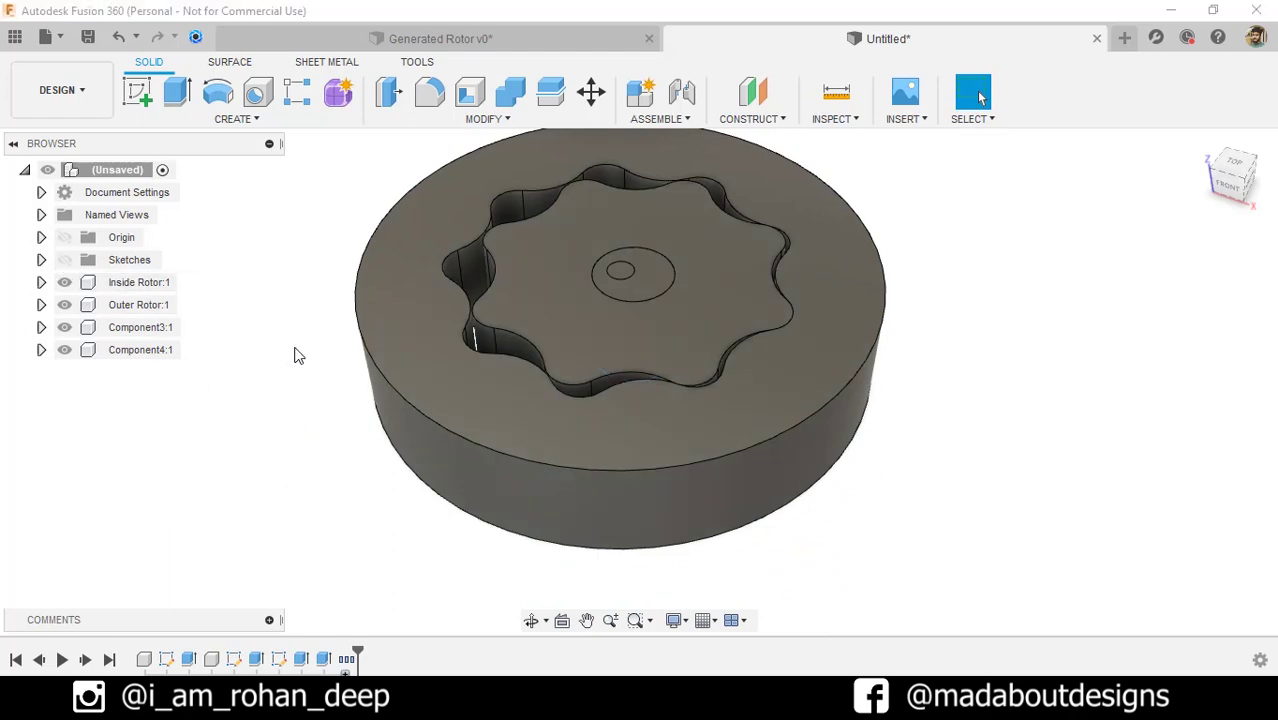
{"action": "scroll", "coordinate": [297, 354], "scroll_direction": "down", "scroll_amount": 1}
{"action": "mouse_move", "coordinate": [297, 354]}
{"action": "middle_mouse_down", "text": "shift"}
{"action": "mouse_move", "coordinate": [314, 405]}
{"action": "mouse_move", "coordinate": [300, 362]}
{"action": "mouse_move", "coordinate": [307, 374]}
{"action": "middle_mouse_up", "text": "shift"}
- Ground both shaft components, Component3 and Component4
{"action": "left_click", "coordinate": [148, 360]}
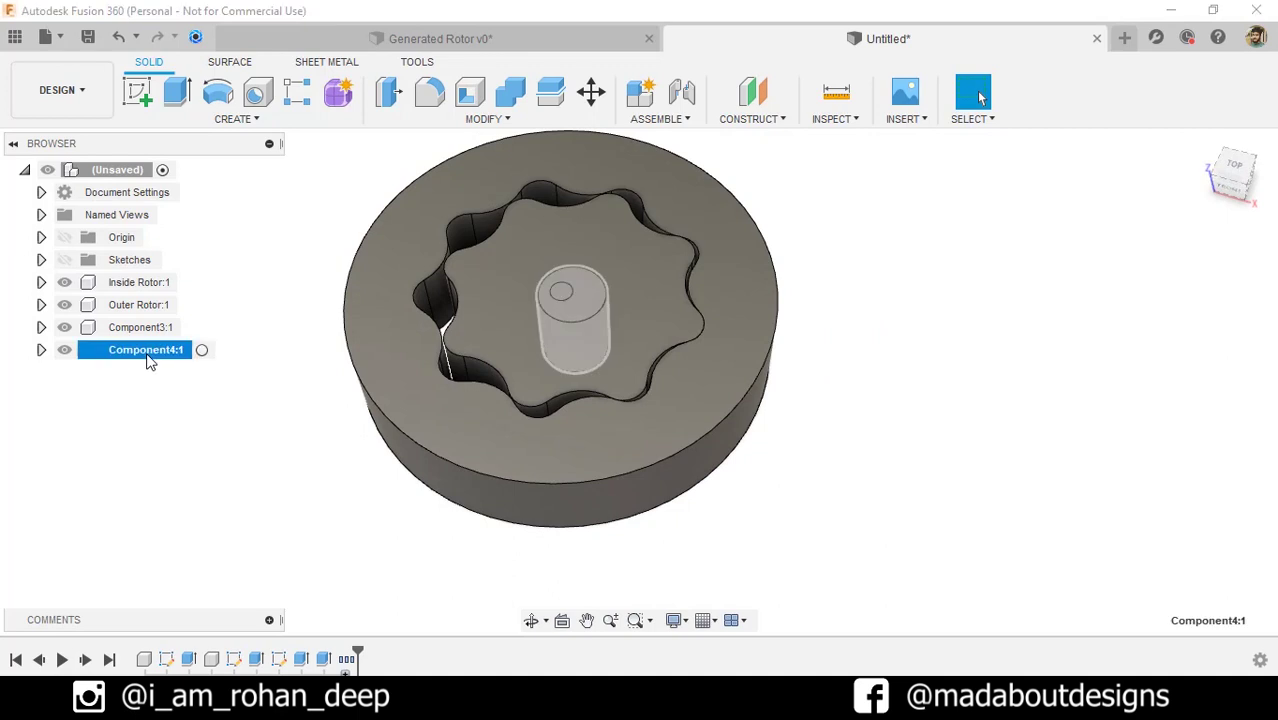
{"action": "left_click", "coordinate": [144, 330]}
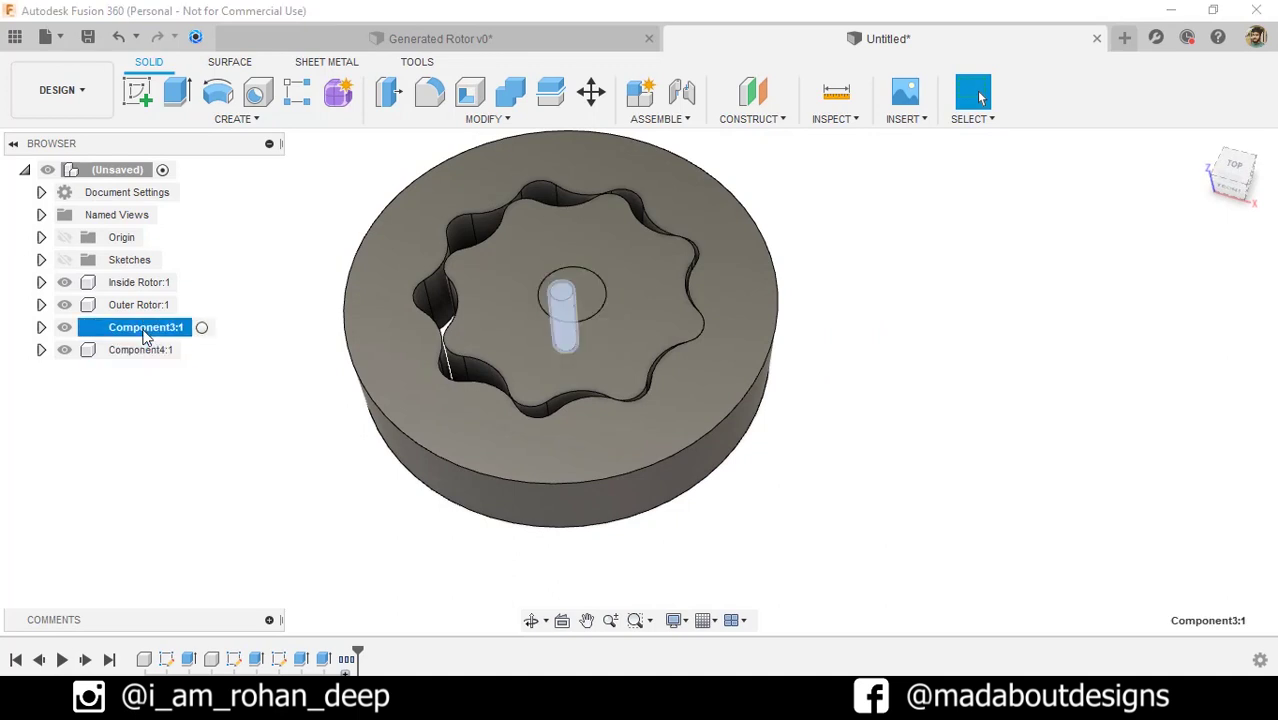
{"action": "right_click", "coordinate": [145, 337]}
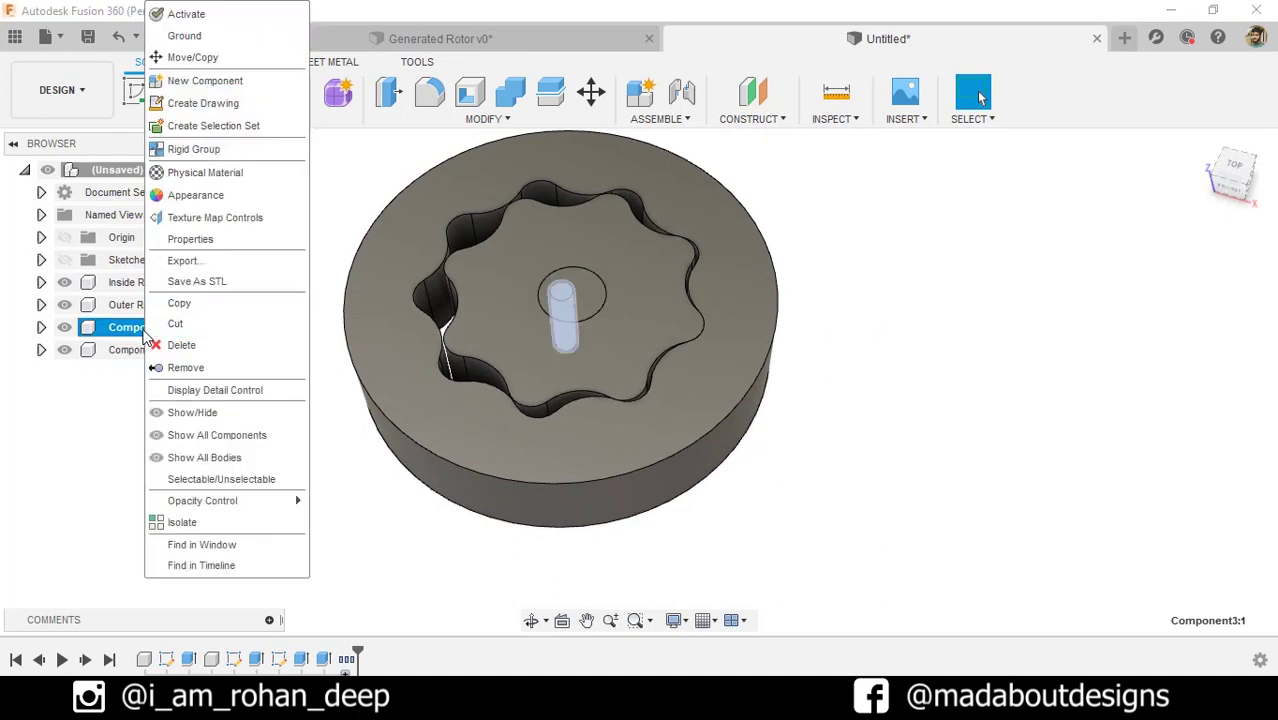
{"action": "left_click", "coordinate": [194, 39]}
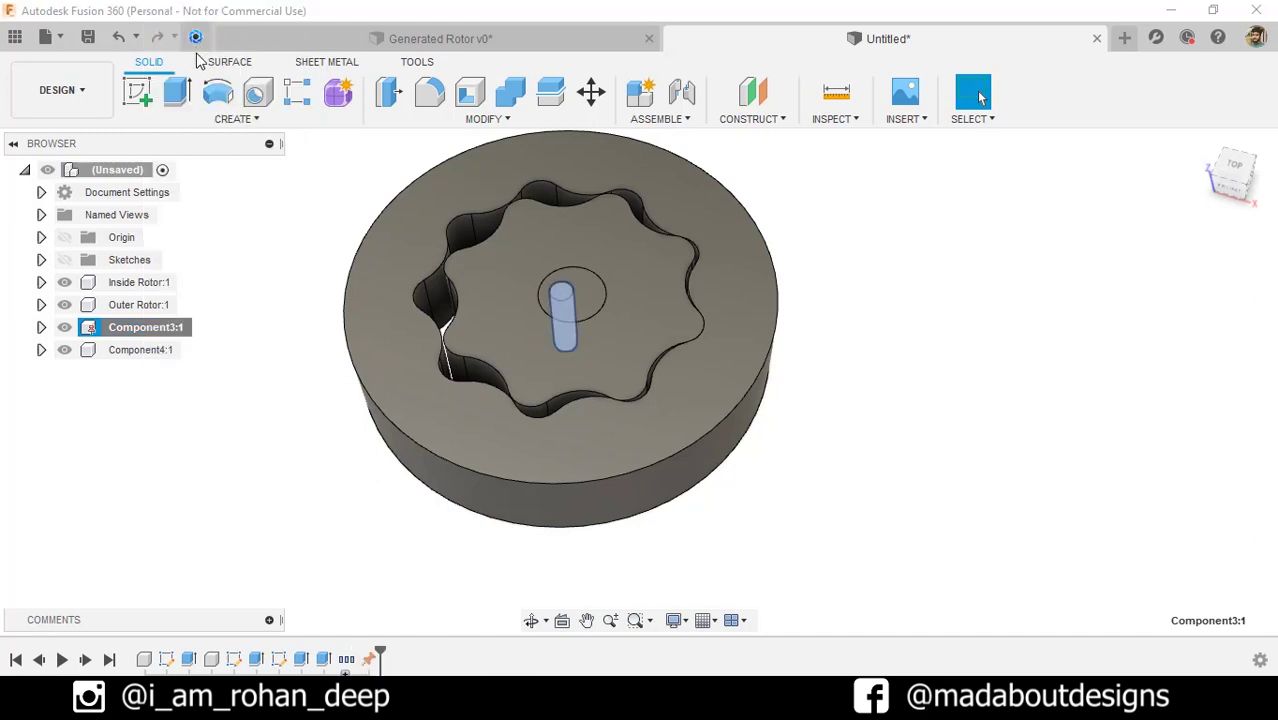
{"action": "left_click", "coordinate": [136, 347]}
{"action": "right_click", "coordinate": [136, 348]}
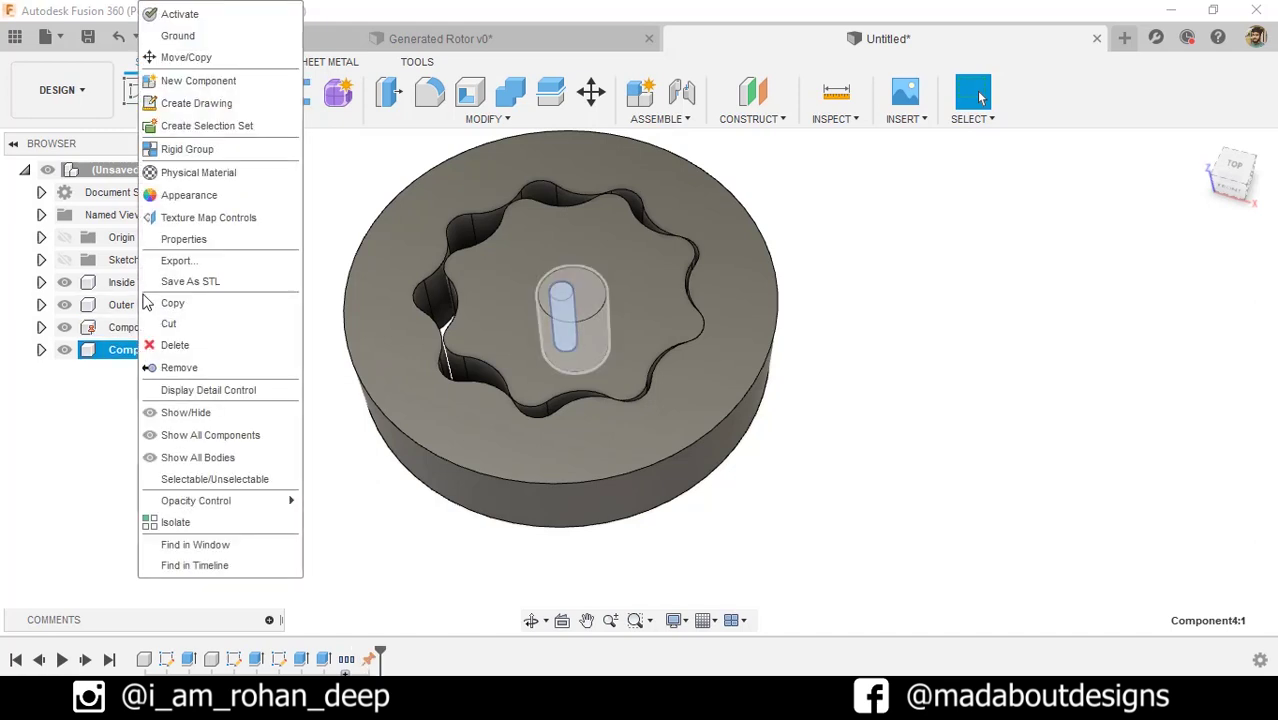
{"action": "left_click", "coordinate": [185, 36]}
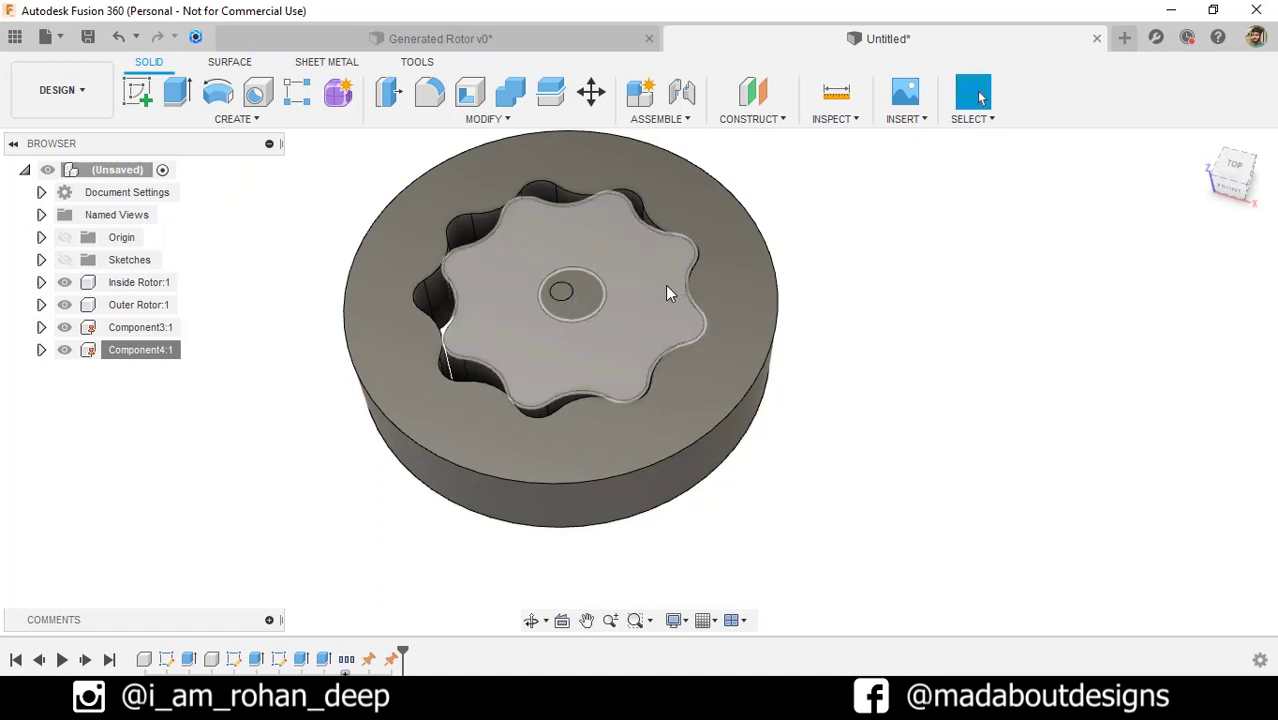
- Move the rotors out of place to test their freedom of movement, and revert them to their original positions
{"action": "left_click_drag", "start_coordinate": [665, 285], "coordinate": [765, 290]}
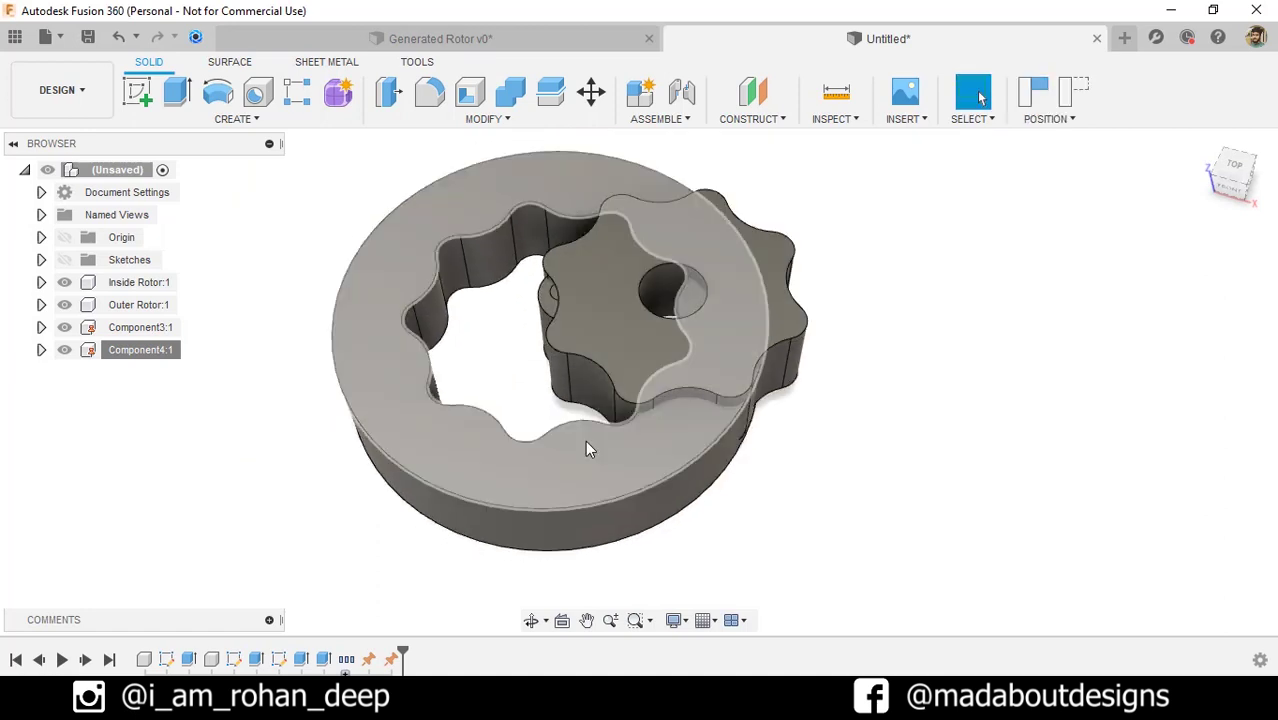
{"action": "left_click", "coordinate": [1072, 97]}
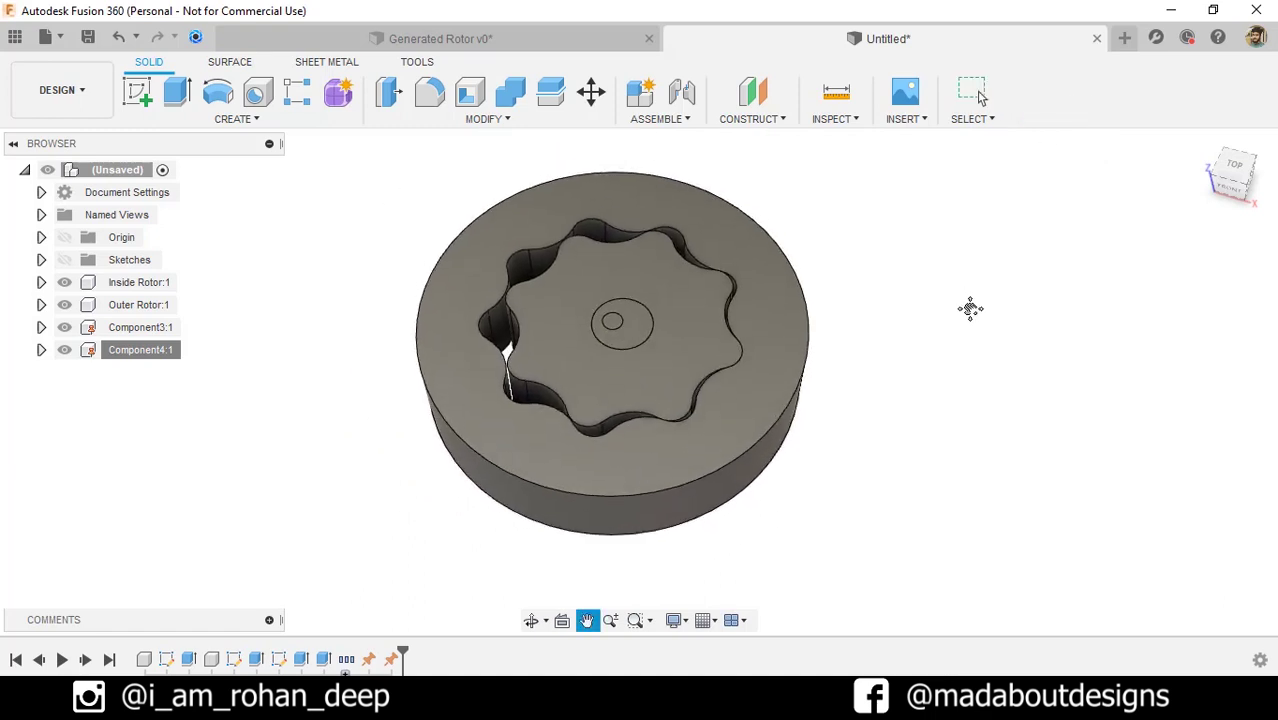
- Create a revolute as-built joint between the Inside Rotor and the large shaft, positioned at the shaft's top center and rotating about the Z axis
{"action": "left_click", "coordinate": [683, 122]}
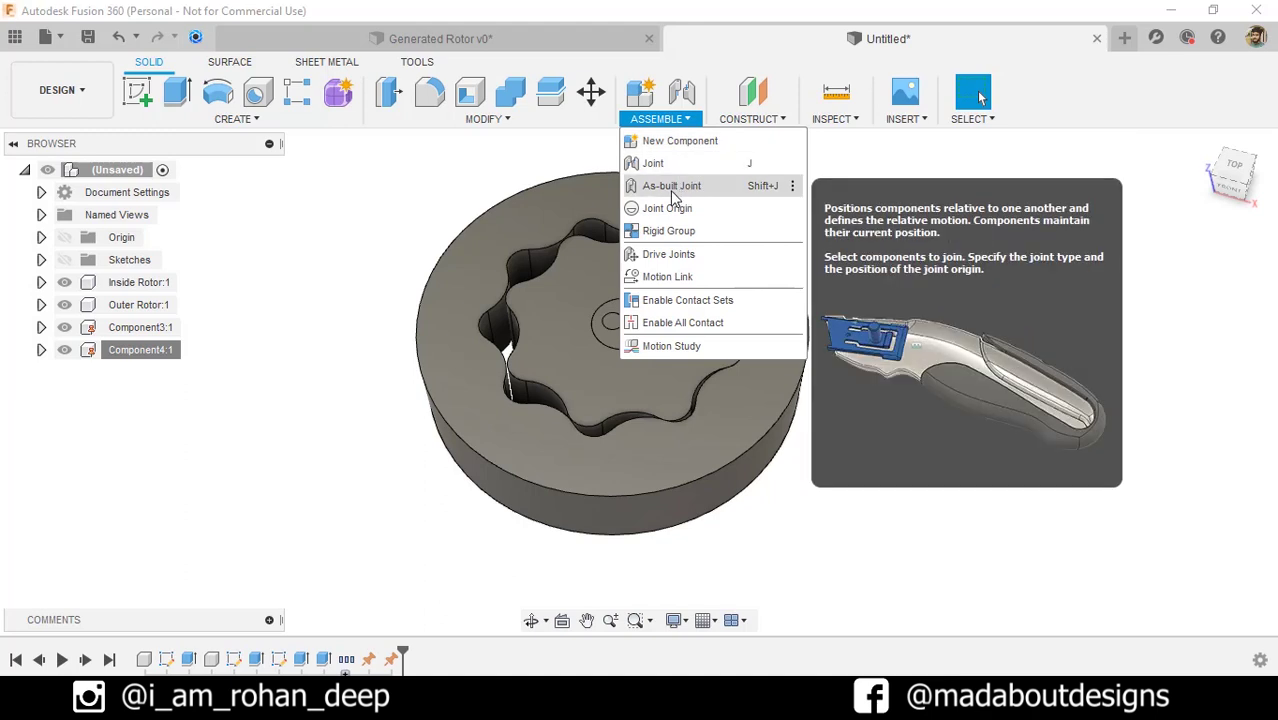
{"action": "left_click", "coordinate": [662, 189]}
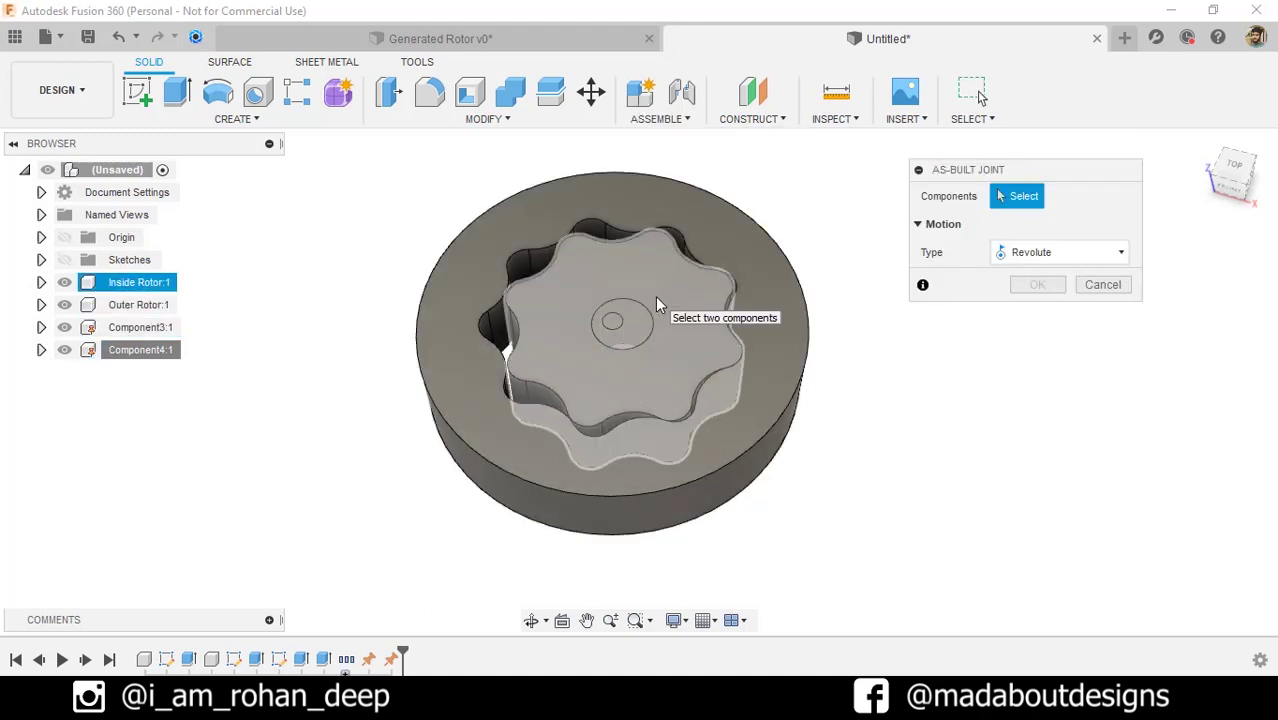
{"action": "left_click", "coordinate": [655, 284]}
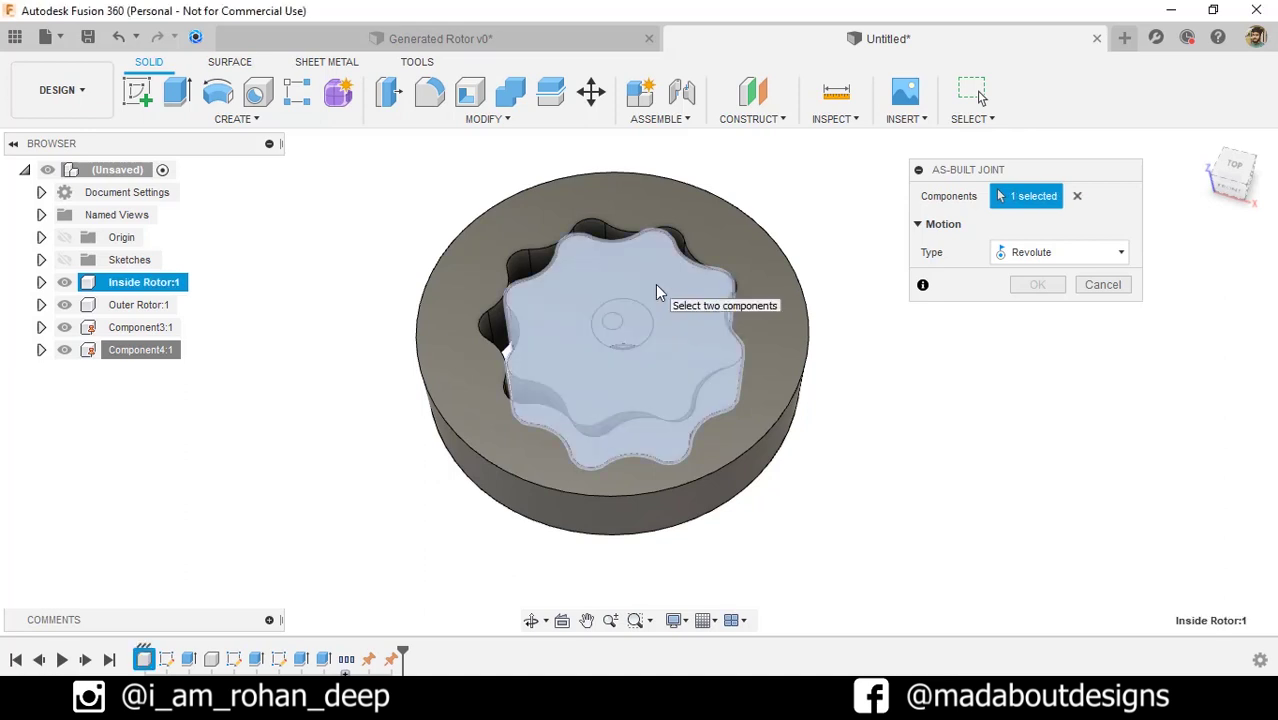
{"action": "scroll", "coordinate": [655, 284], "scroll_direction": "up", "scroll_amount": 5}
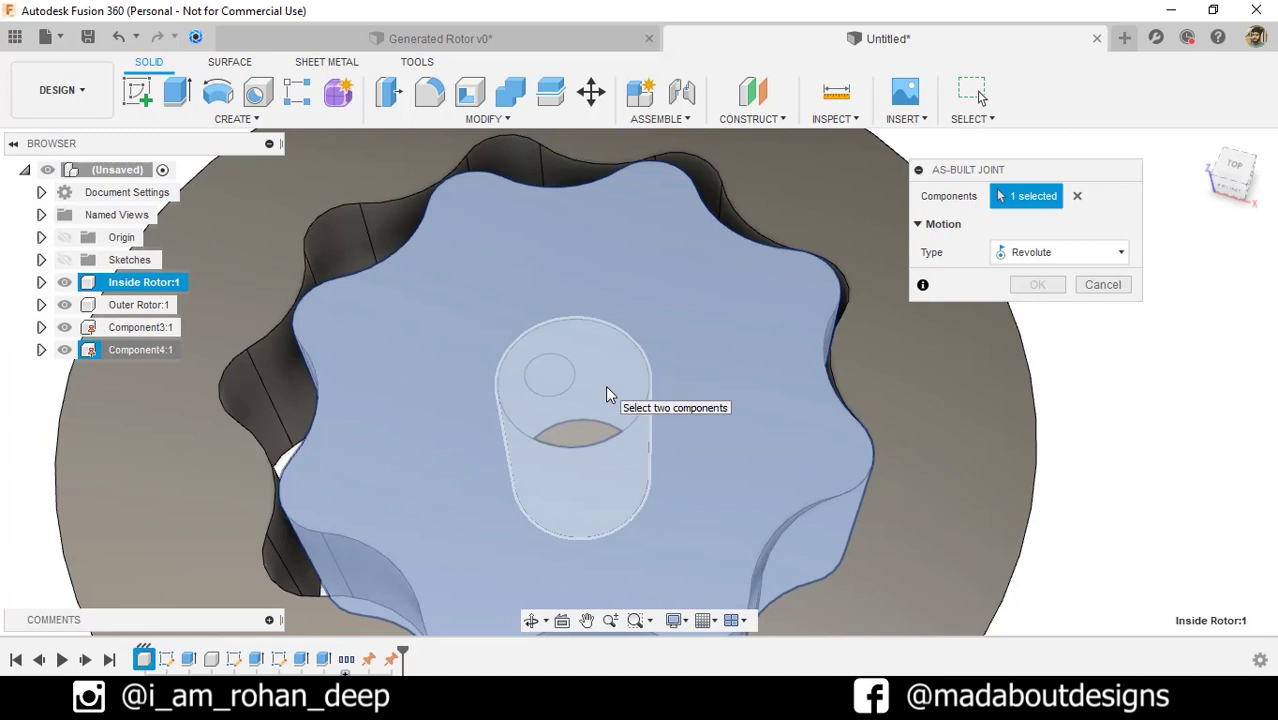
{"action": "left_click", "coordinate": [606, 387]}
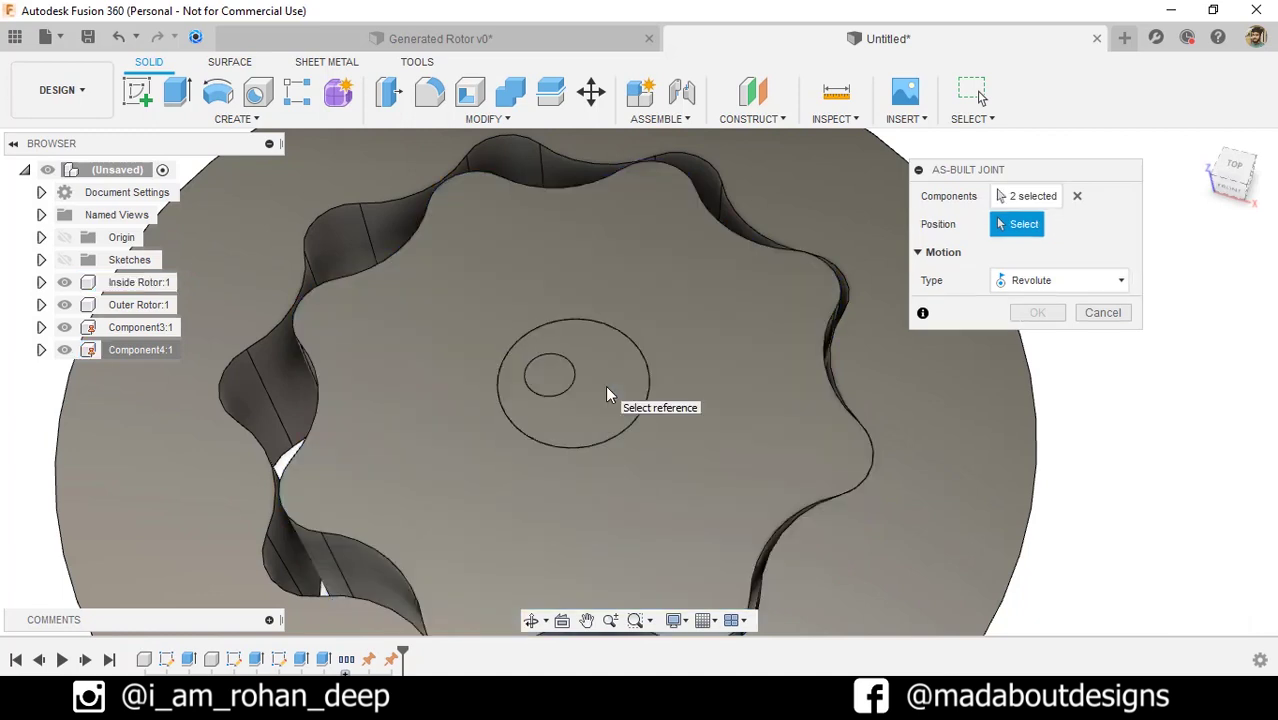
{"action": "left_click", "coordinate": [1013, 280]}
{"action": "left_click", "coordinate": [1022, 331]}
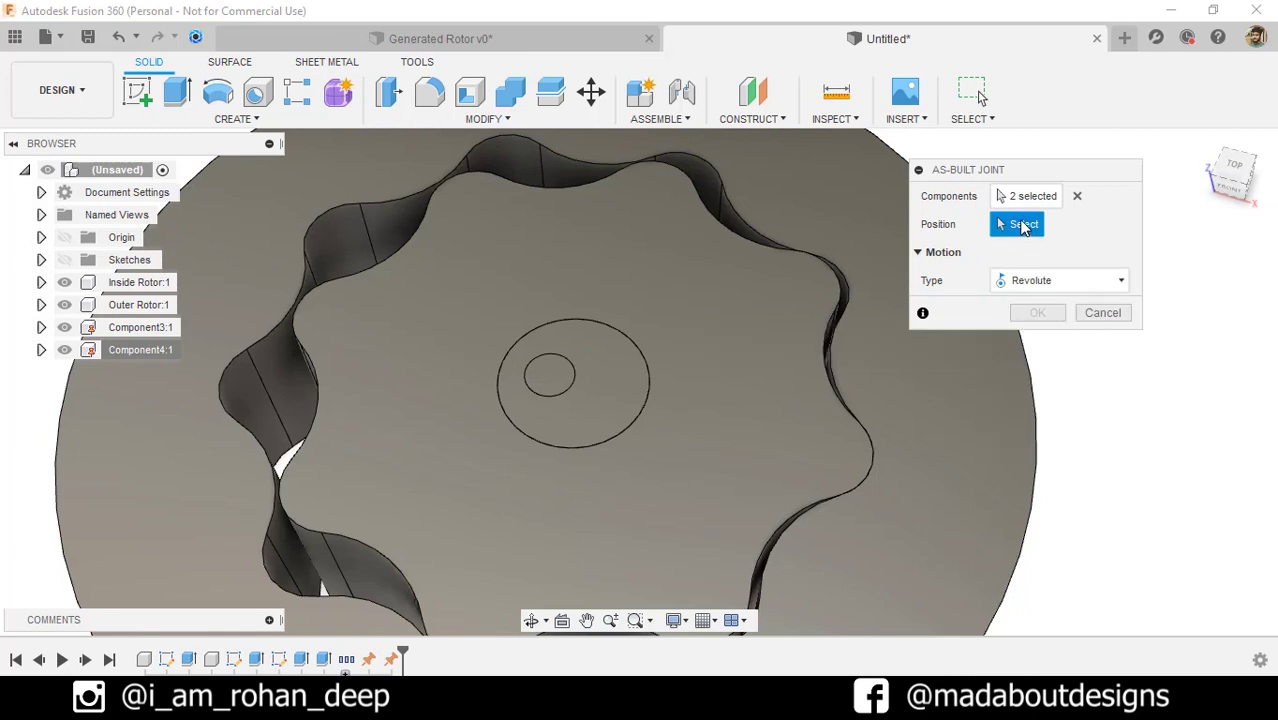
{"action": "left_click", "coordinate": [592, 380]}
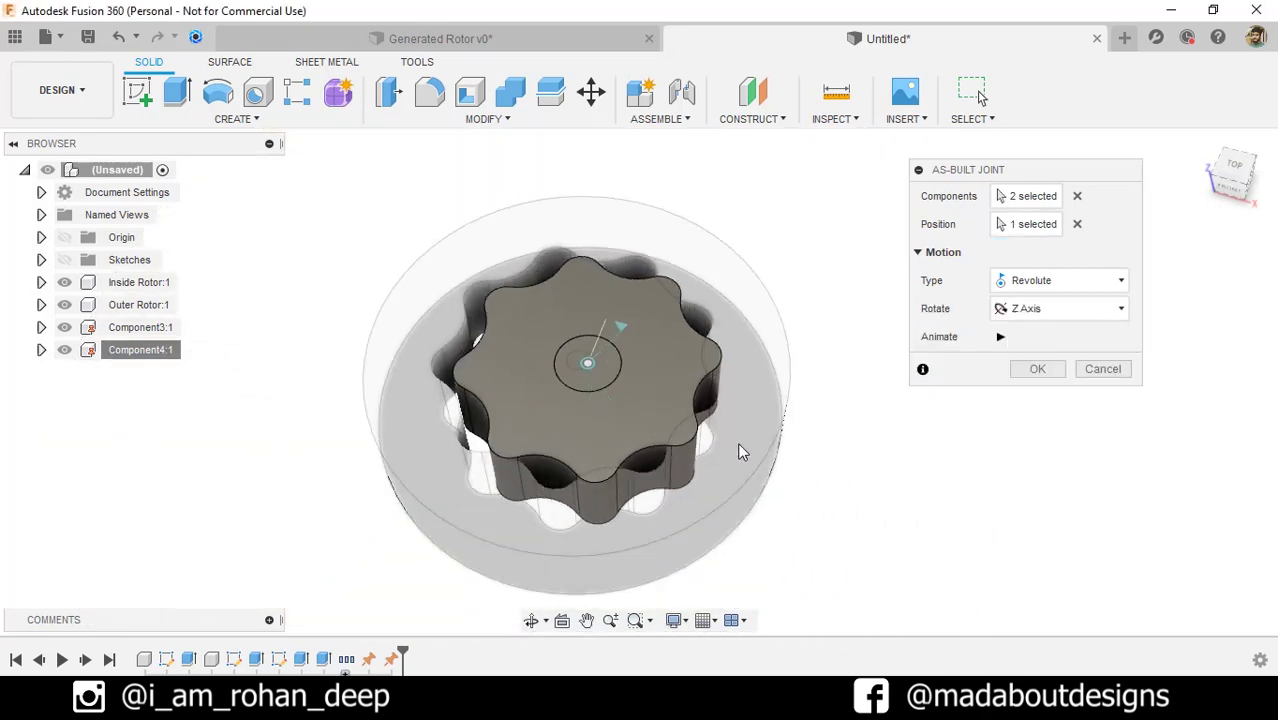
{"action": "left_click", "coordinate": [1036, 371]}
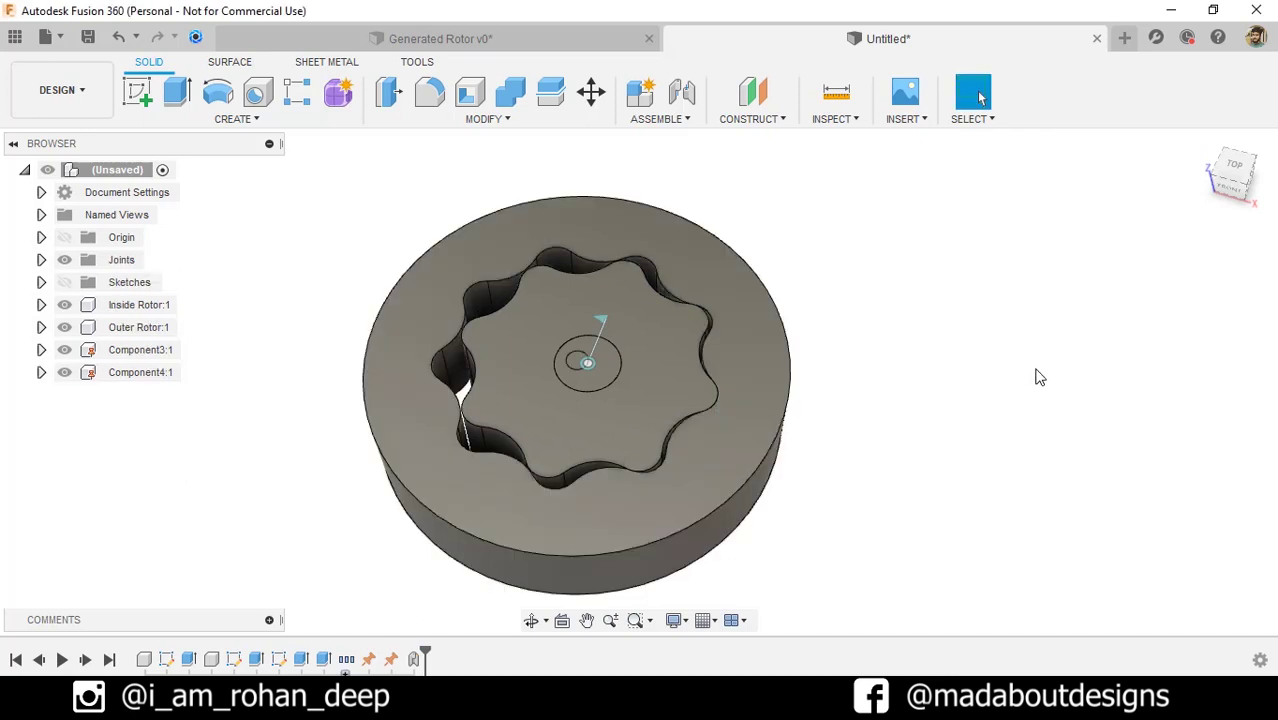
- Create a revolute as-built joint between the Outer Rotor and the small shaft, positioned at the shaft's top center and rotating about the Z axis
{"action": "right_click", "coordinate": [1039, 377]}
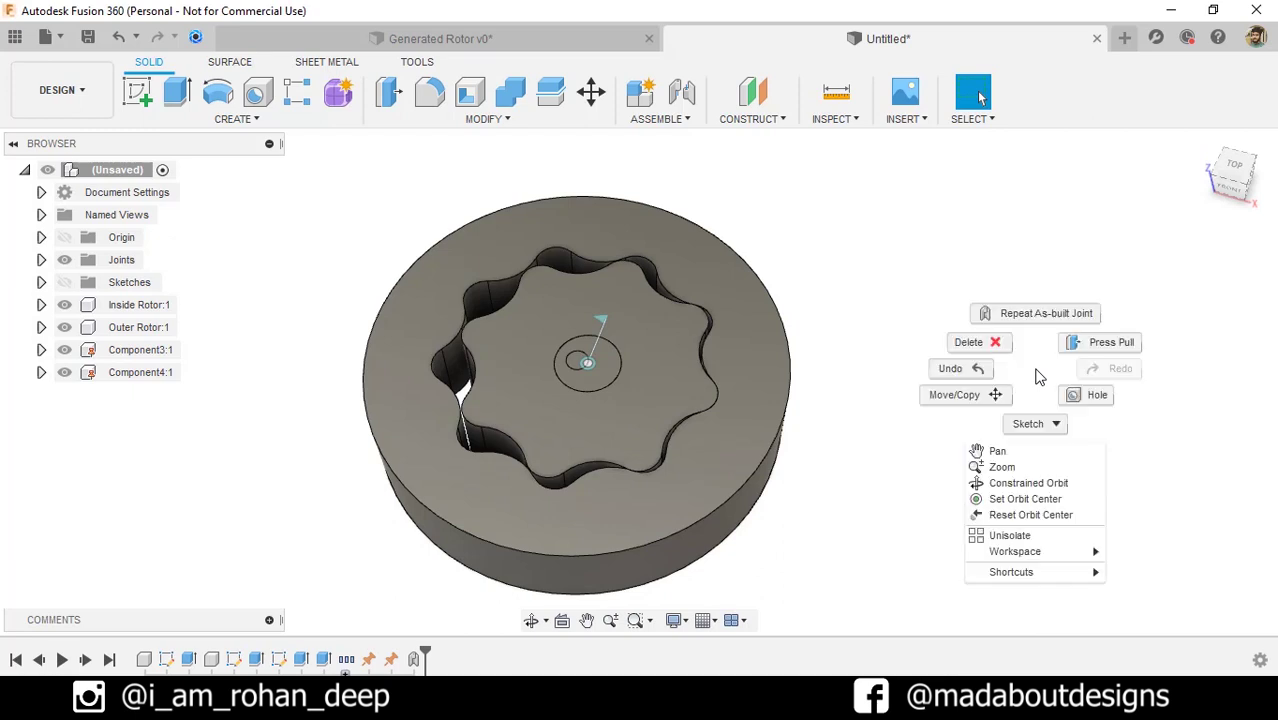
{"action": "left_click", "coordinate": [1040, 314]}
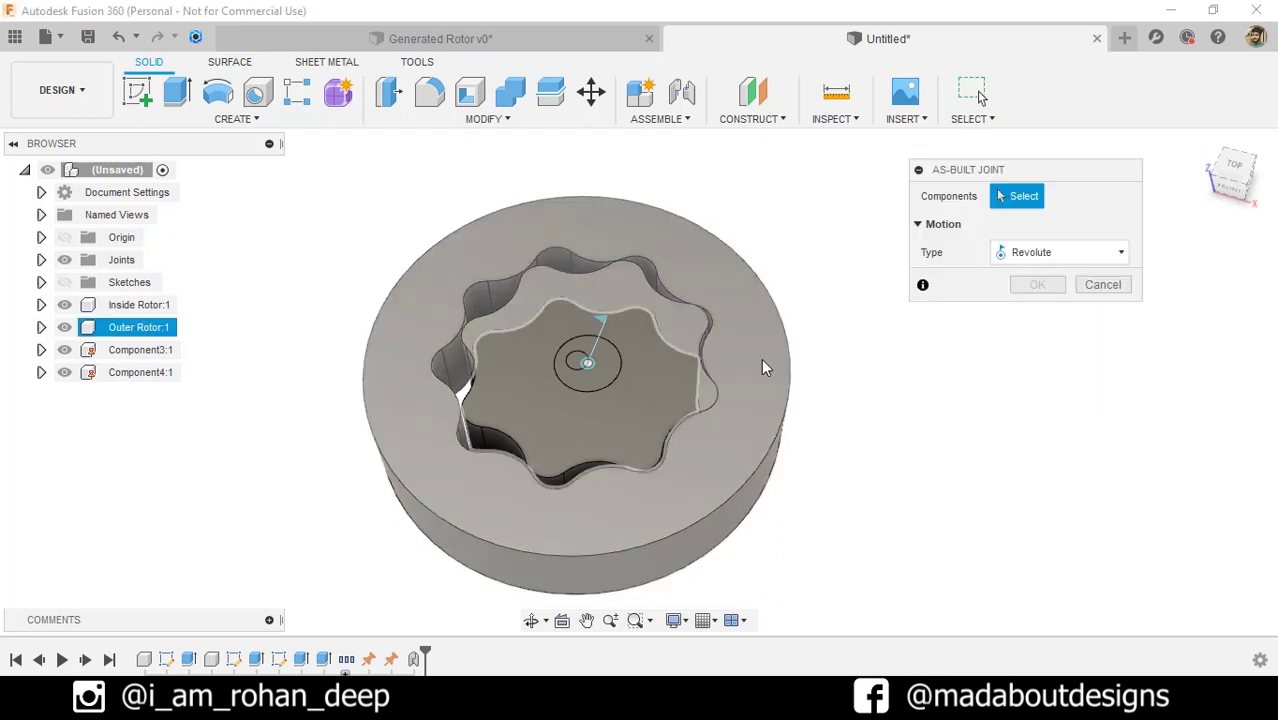
{"action": "left_click", "coordinate": [762, 366]}
{"action": "scroll", "coordinate": [761, 358], "scroll_direction": "up", "scroll_amount": 4}
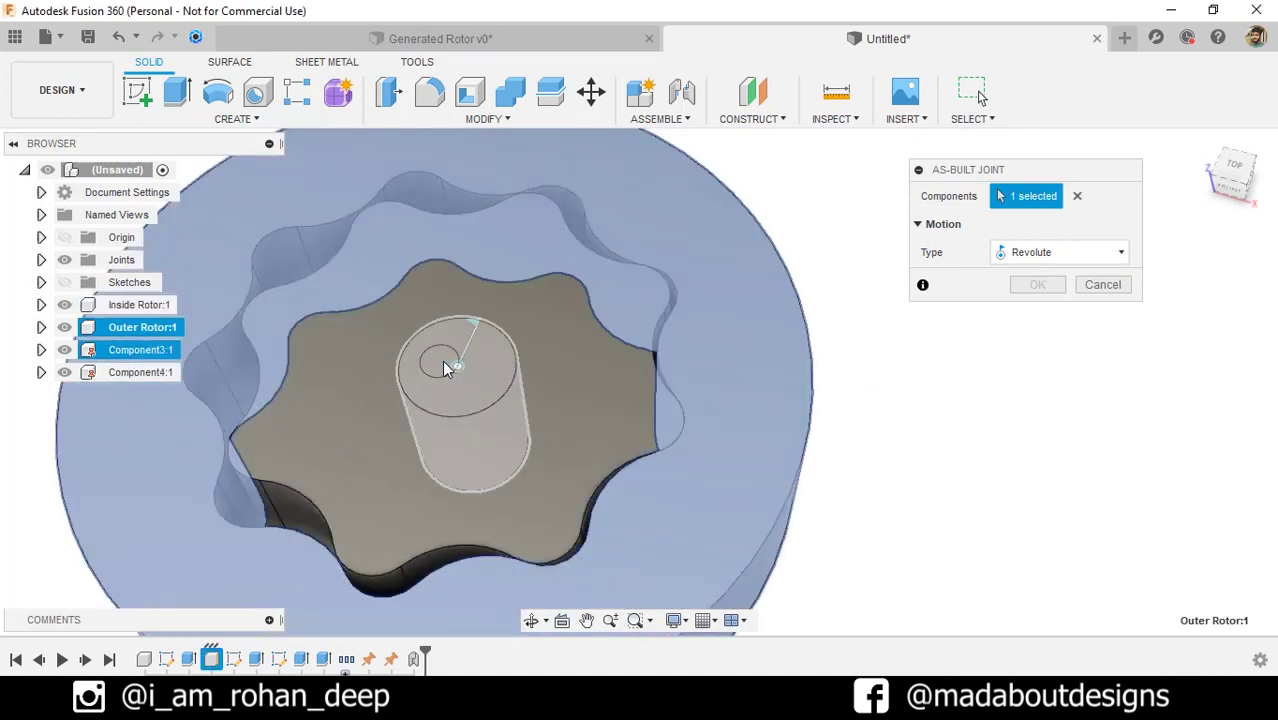
{"action": "left_click", "coordinate": [438, 365]}
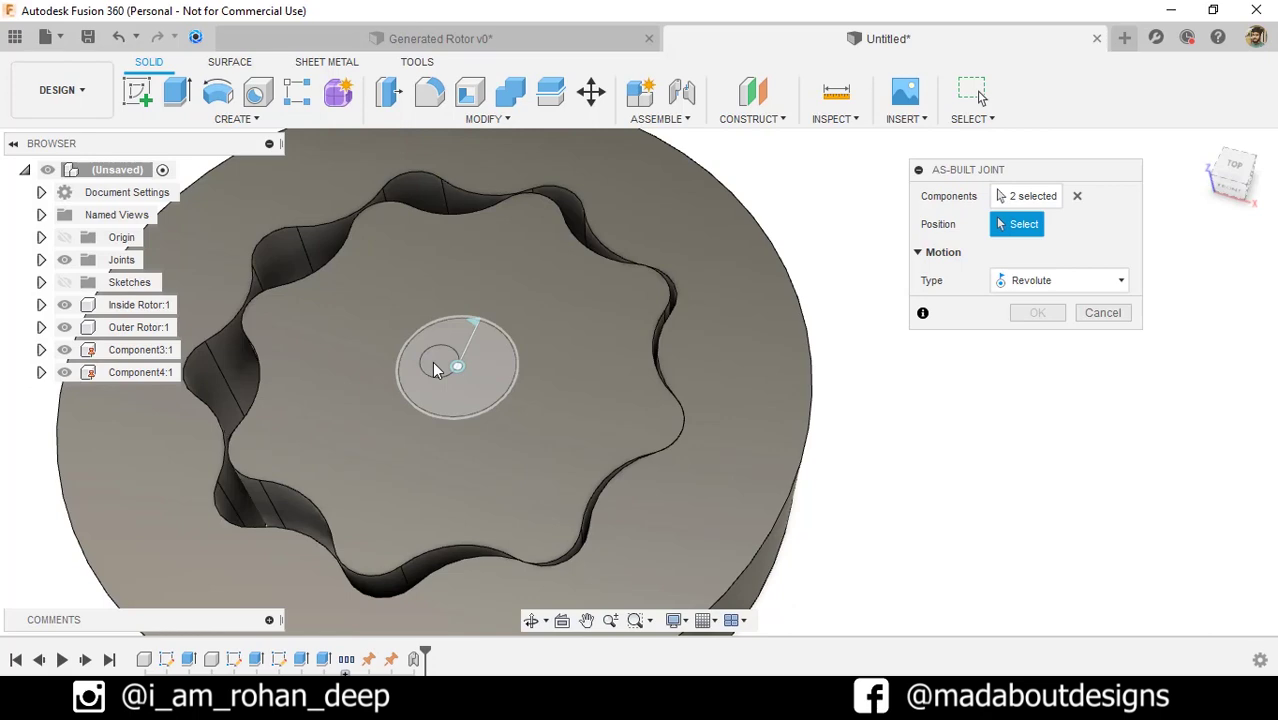
{"action": "scroll", "coordinate": [434, 366], "scroll_direction": "up", "scroll_amount": 3}
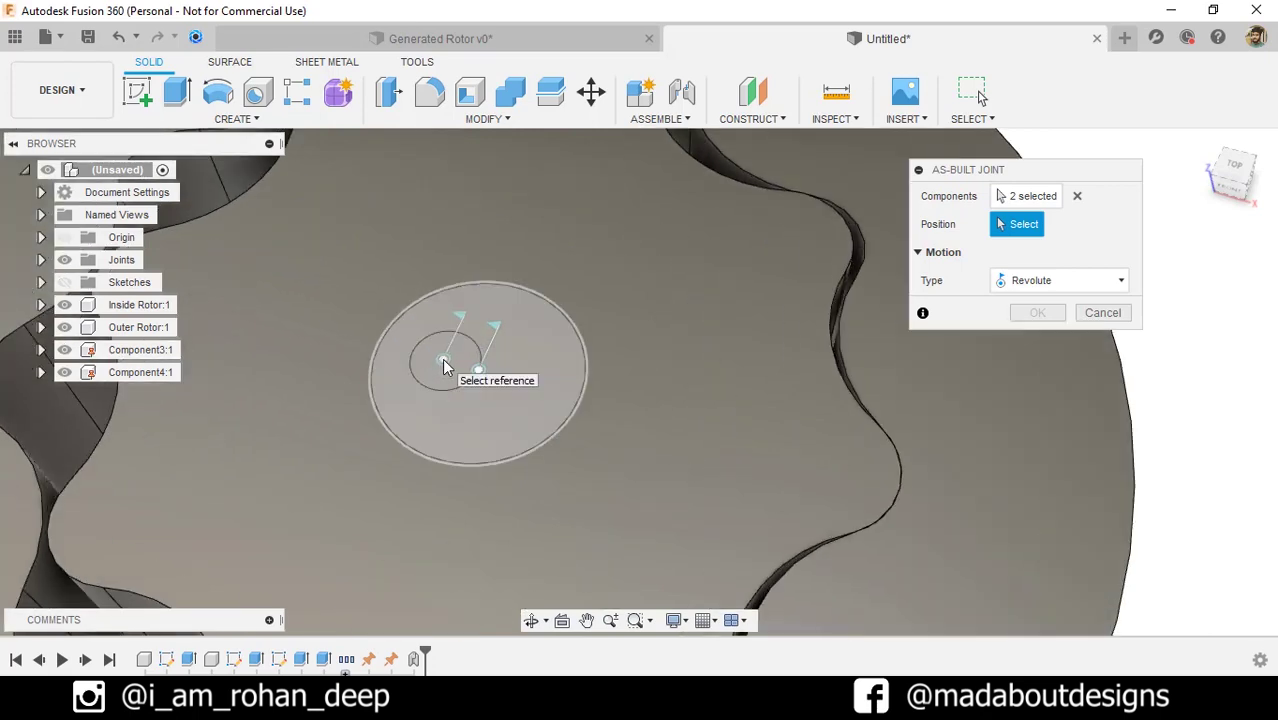
{"action": "left_click", "coordinate": [448, 366]}
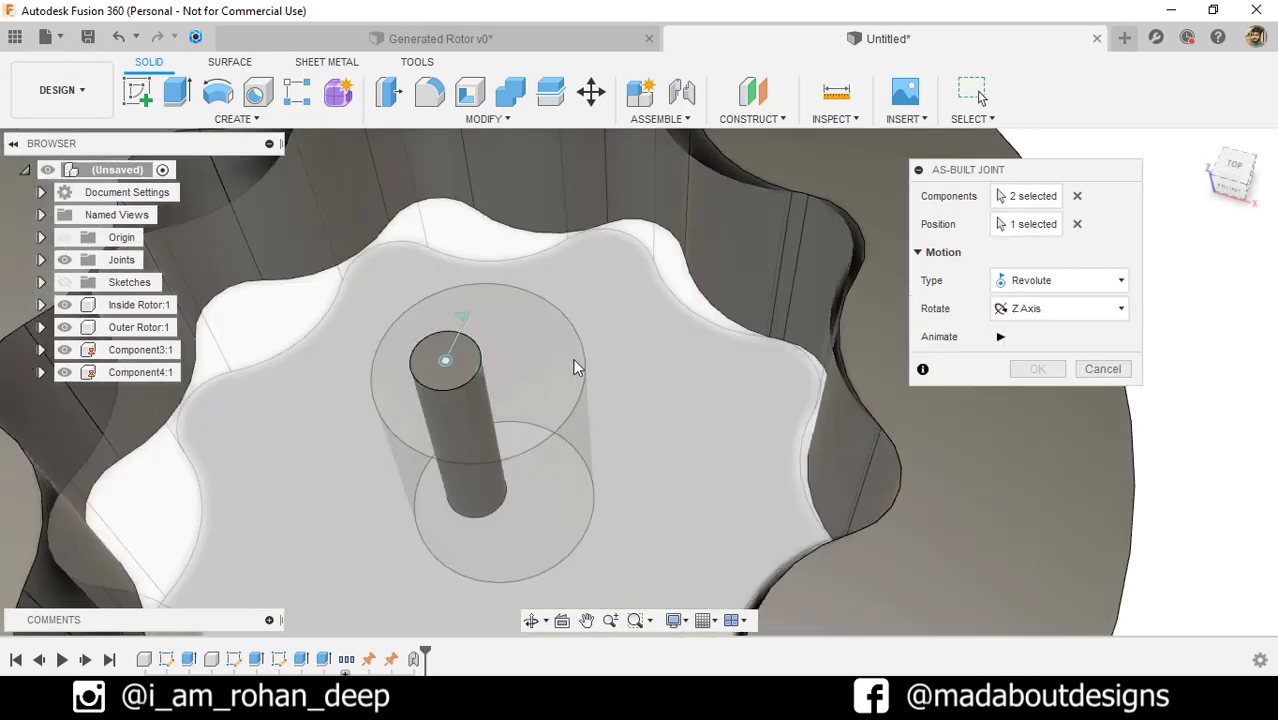
{"action": "middle_click_drag", "start_coordinate": [612, 342], "coordinate": [818, 446], "text": "shift"}
{"action": "scroll", "coordinate": [822, 435], "scroll_direction": "down", "scroll_amount": 3}
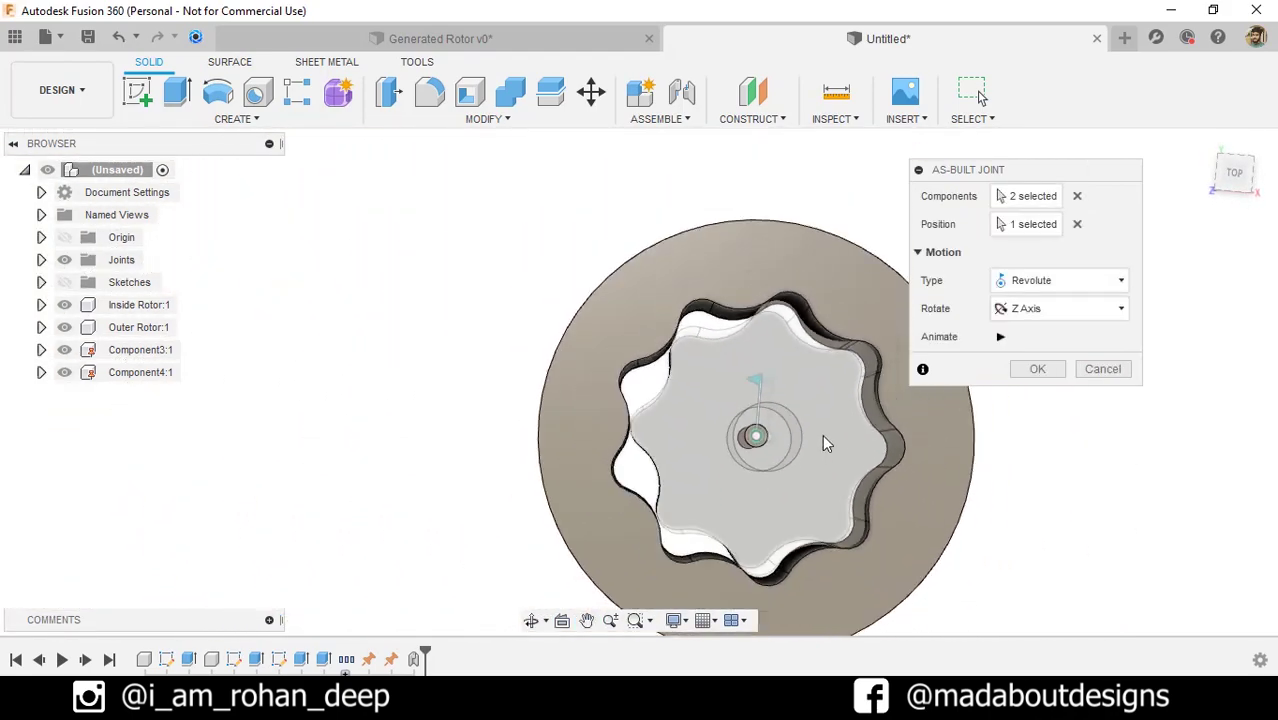
{"action": "left_click", "coordinate": [1037, 369]}
{"action": "middle_click_drag", "start_coordinate": [1043, 413], "coordinate": [984, 442], "text": "shift"}
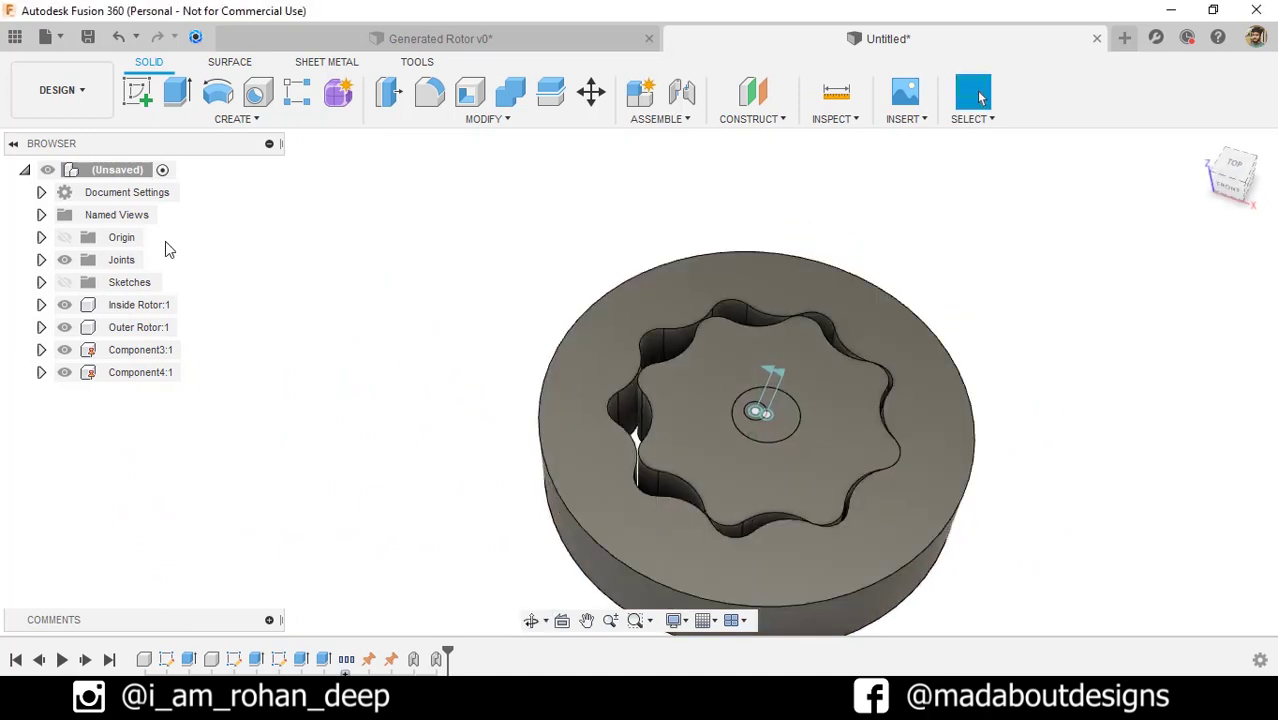
- Hide the joints and both shaft components, Component3 and Component4
{"action": "left_click", "coordinate": [64, 259]}
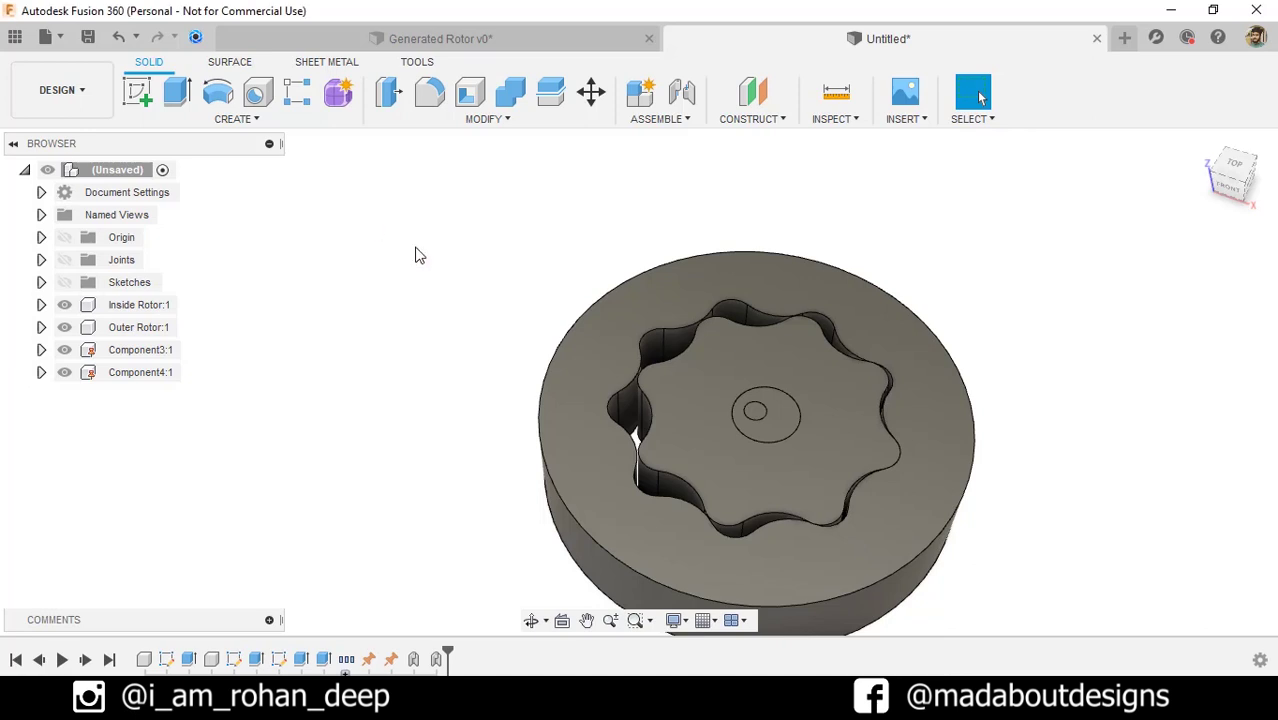
{"action": "middle_click_drag", "start_coordinate": [416, 254], "coordinate": [365, 217]}
{"action": "left_click", "coordinate": [66, 349]}
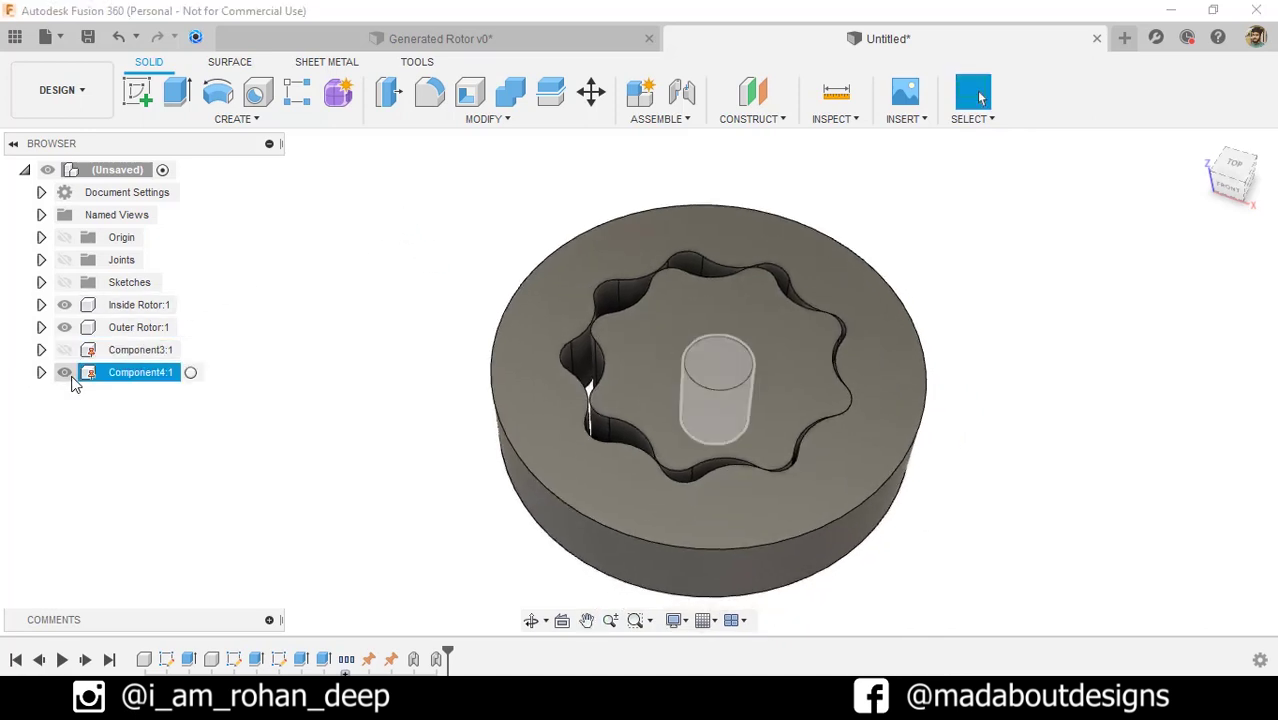
{"action": "left_click", "coordinate": [64, 372]}
{"action": "left_click_drag", "start_coordinate": [564, 490], "coordinate": [663, 347]}
{"action": "left_click_drag", "start_coordinate": [685, 390], "coordinate": [746, 419]}
{"action": "left_click", "coordinate": [1073, 95]}
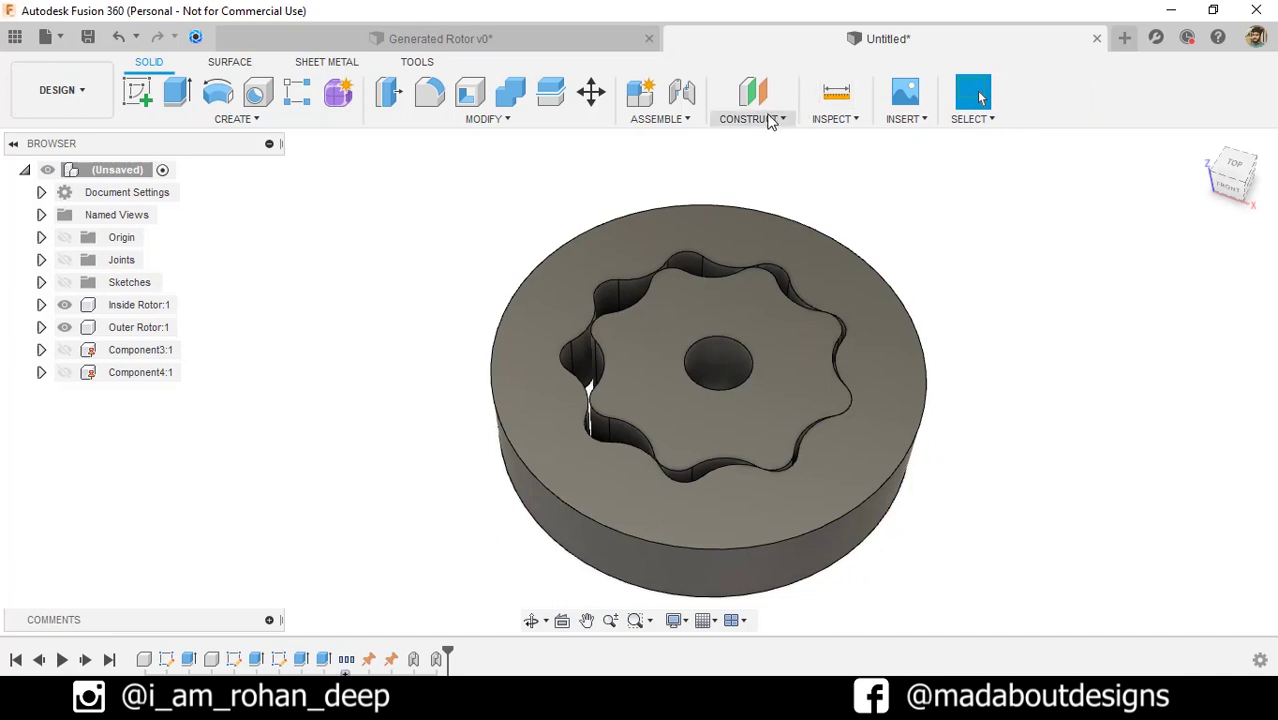
- Try enabling all contact for the assembly, and undo it
{"action": "left_click", "coordinate": [672, 119]}
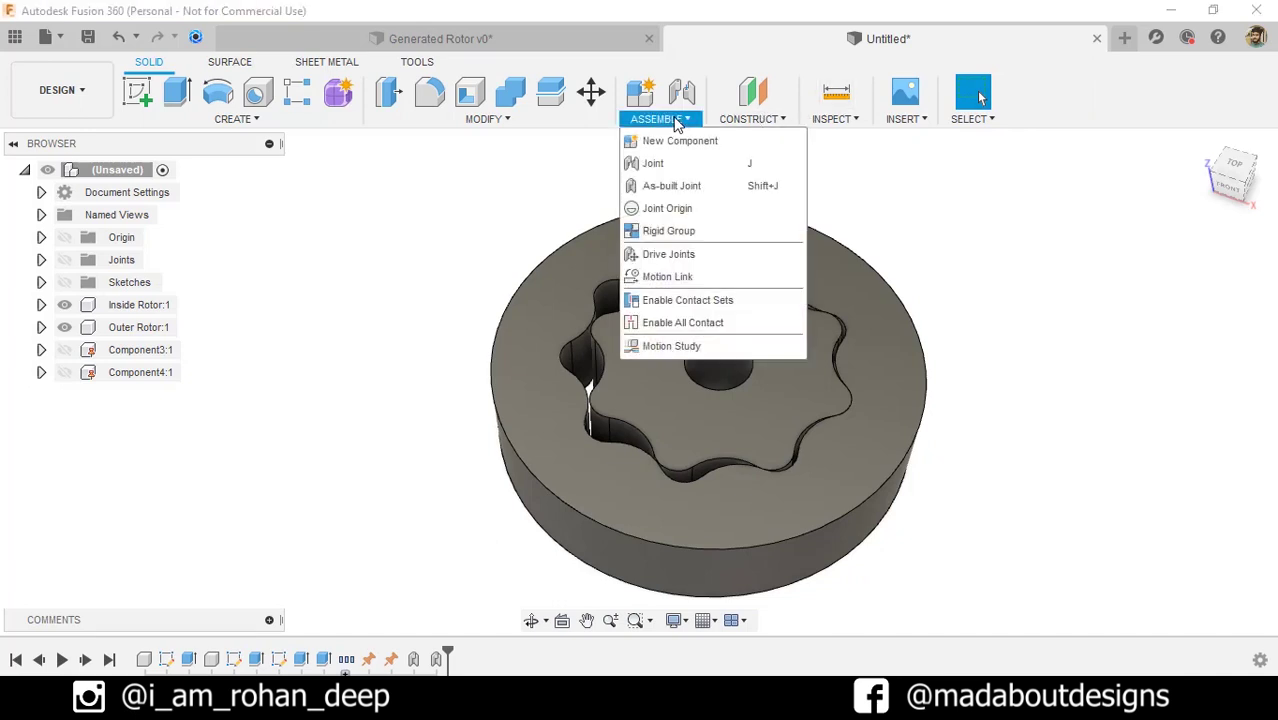
{"action": "left_click", "coordinate": [728, 323]}
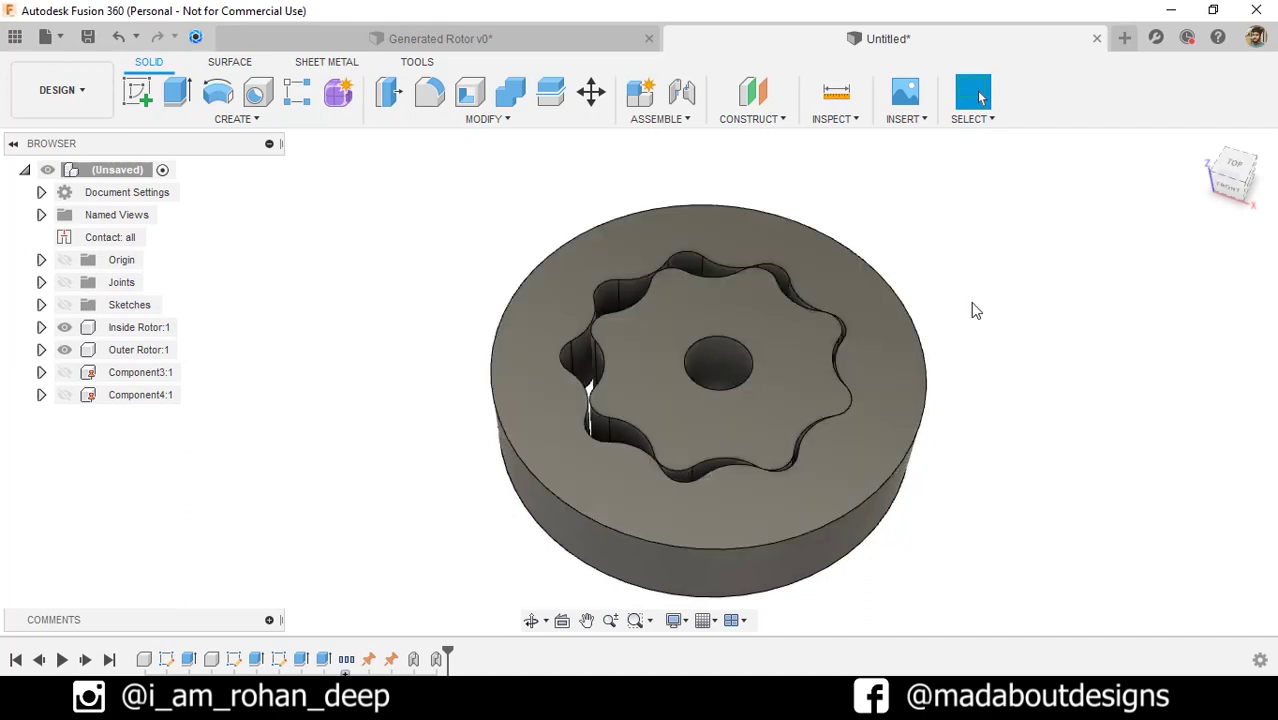
{"action": "key", "text": "ctrl+z"}
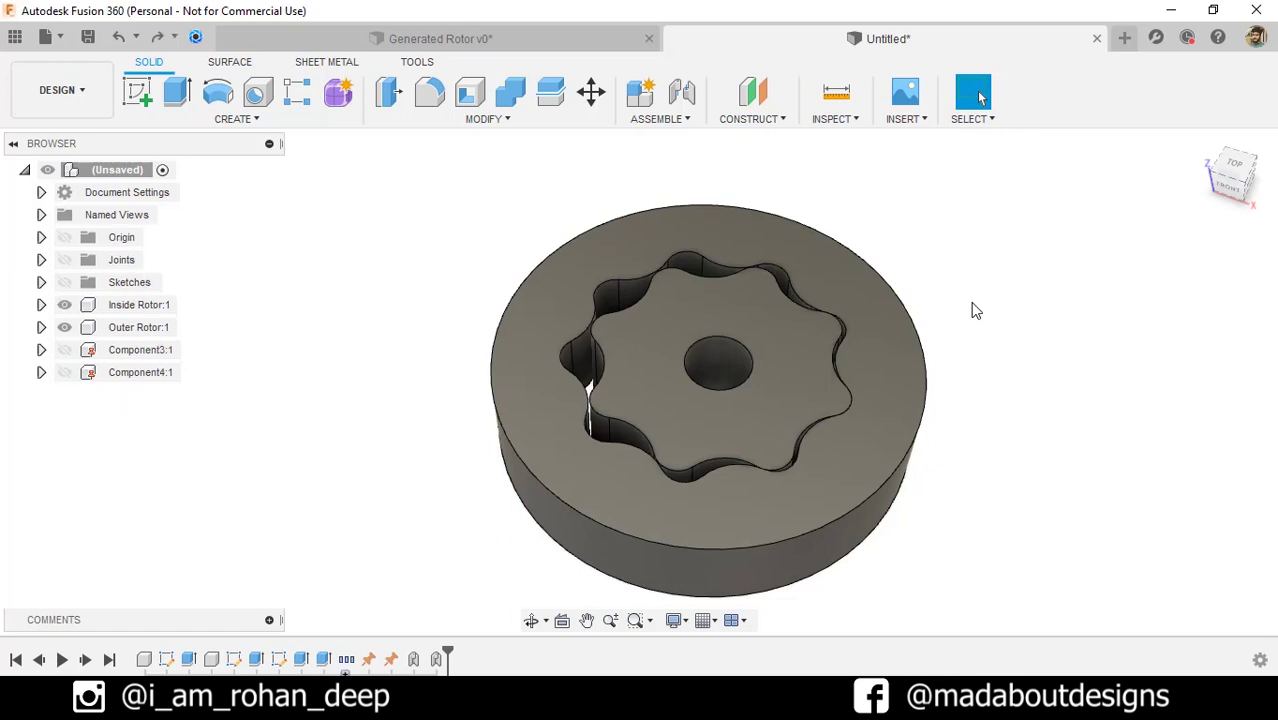
- Start a motion study and arrange its window beside the rotors so that both can be seen
{"action": "middle_click_drag", "start_coordinate": [938, 280], "coordinate": [918, 269]}
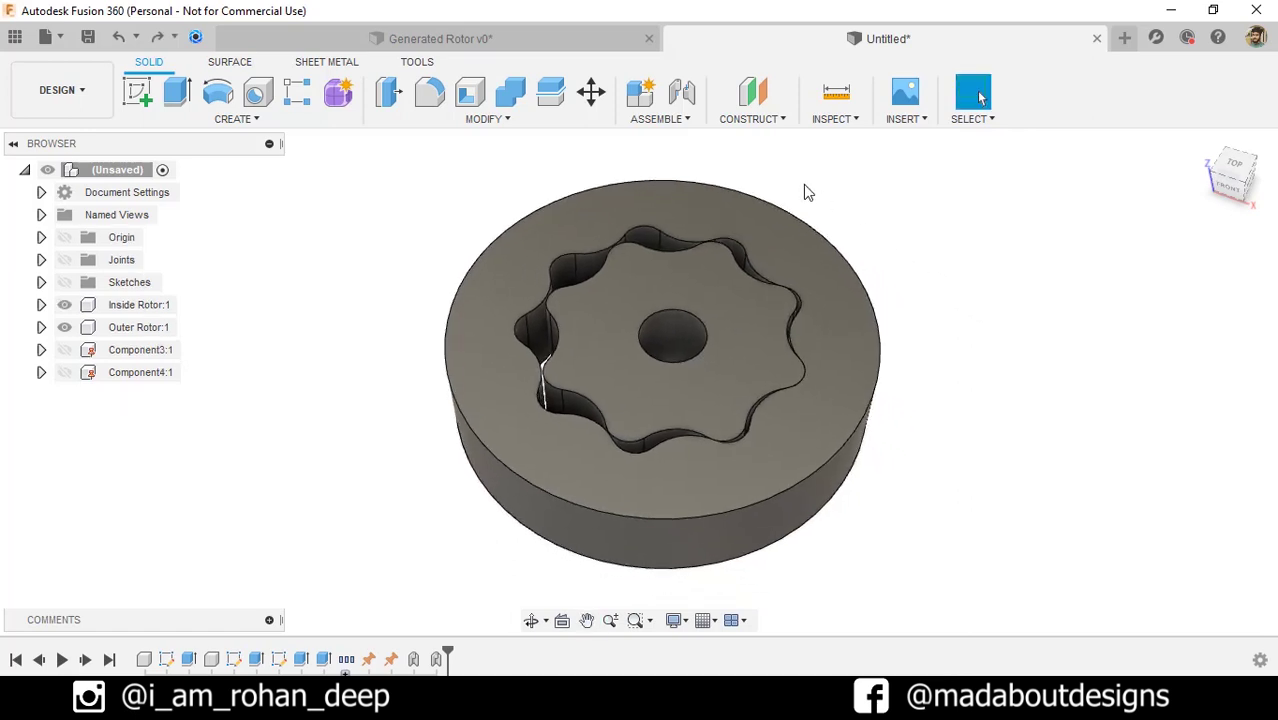
{"action": "left_click", "coordinate": [675, 124]}
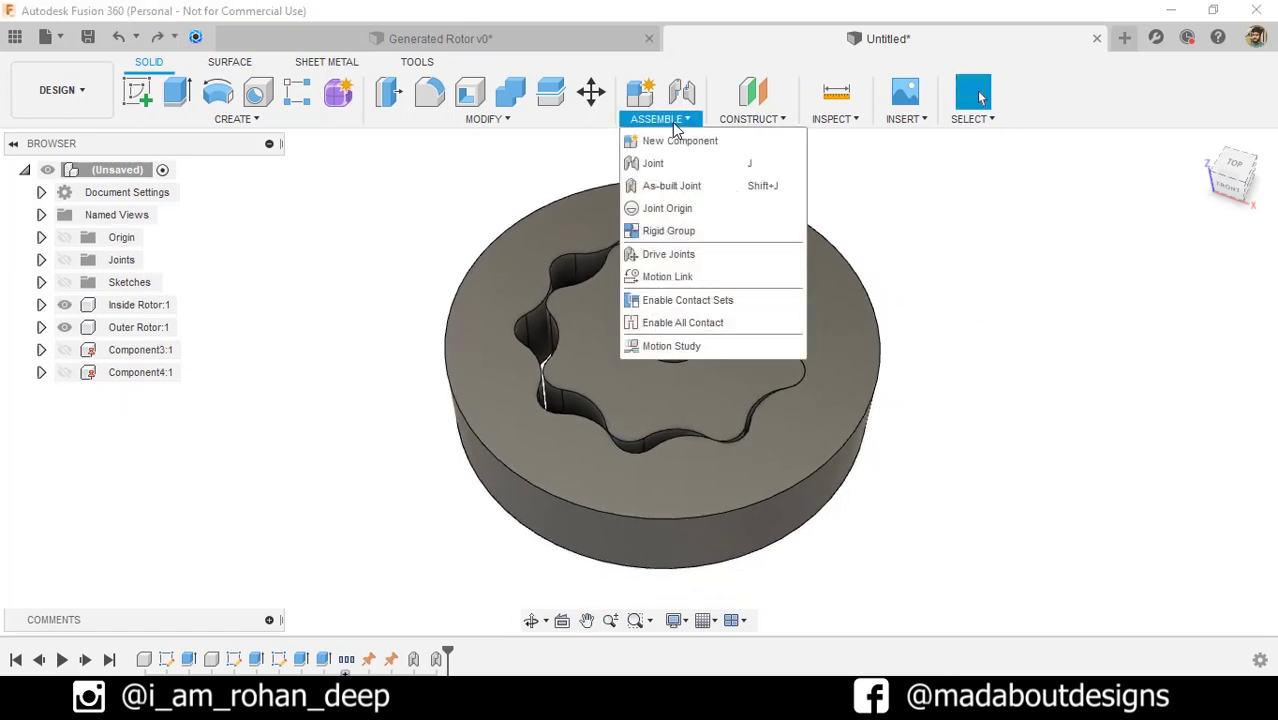
{"action": "left_click", "coordinate": [680, 346]}
{"action": "middle_click_drag", "start_coordinate": [896, 312], "coordinate": [584, 294]}
{"action": "left_click_drag", "start_coordinate": [811, 484], "coordinate": [803, 349]}
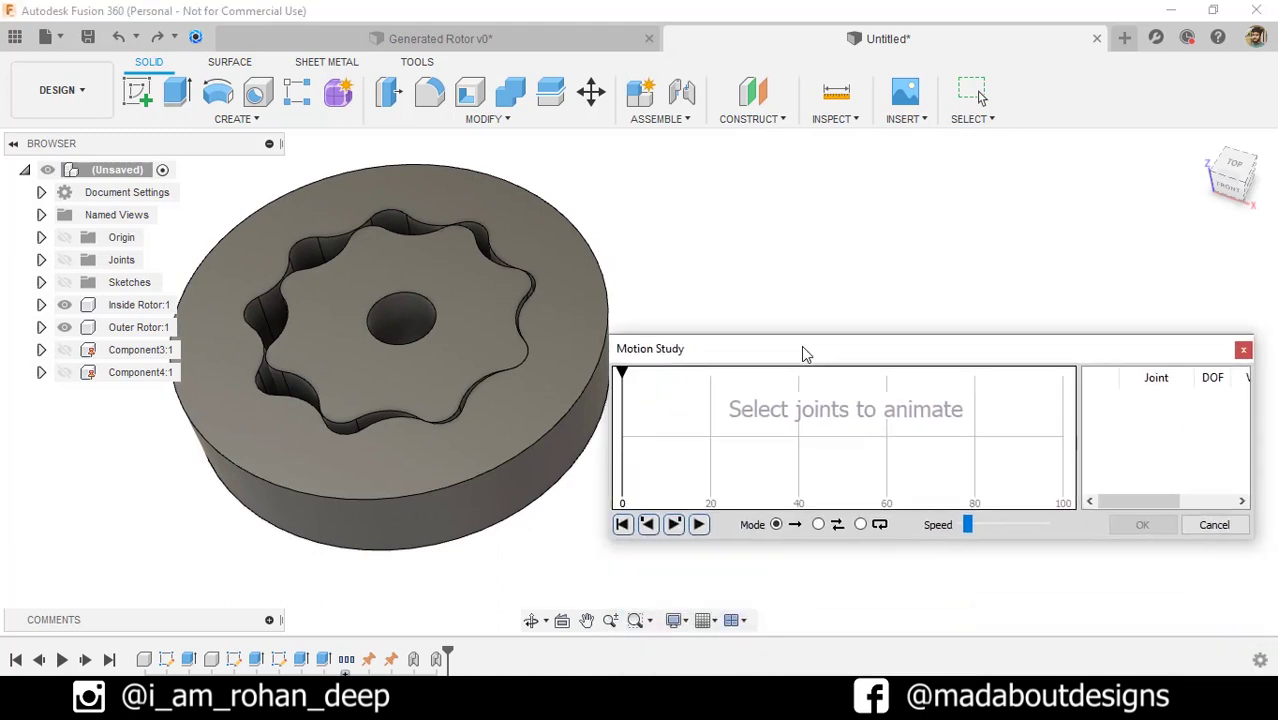
- Add the revolute joint Rev1 to the motion study with an angle of 45 deg at step 100
{"action": "left_click", "coordinate": [41, 260]}
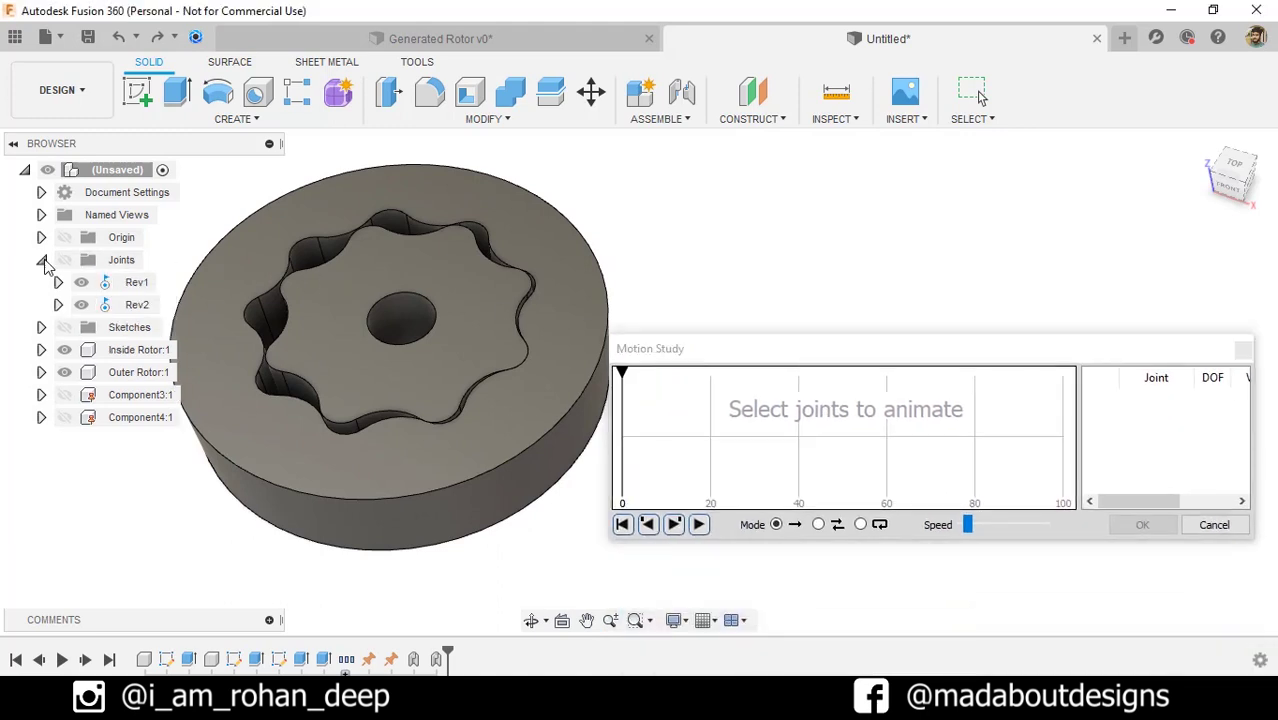
{"action": "left_click", "coordinate": [121, 284]}
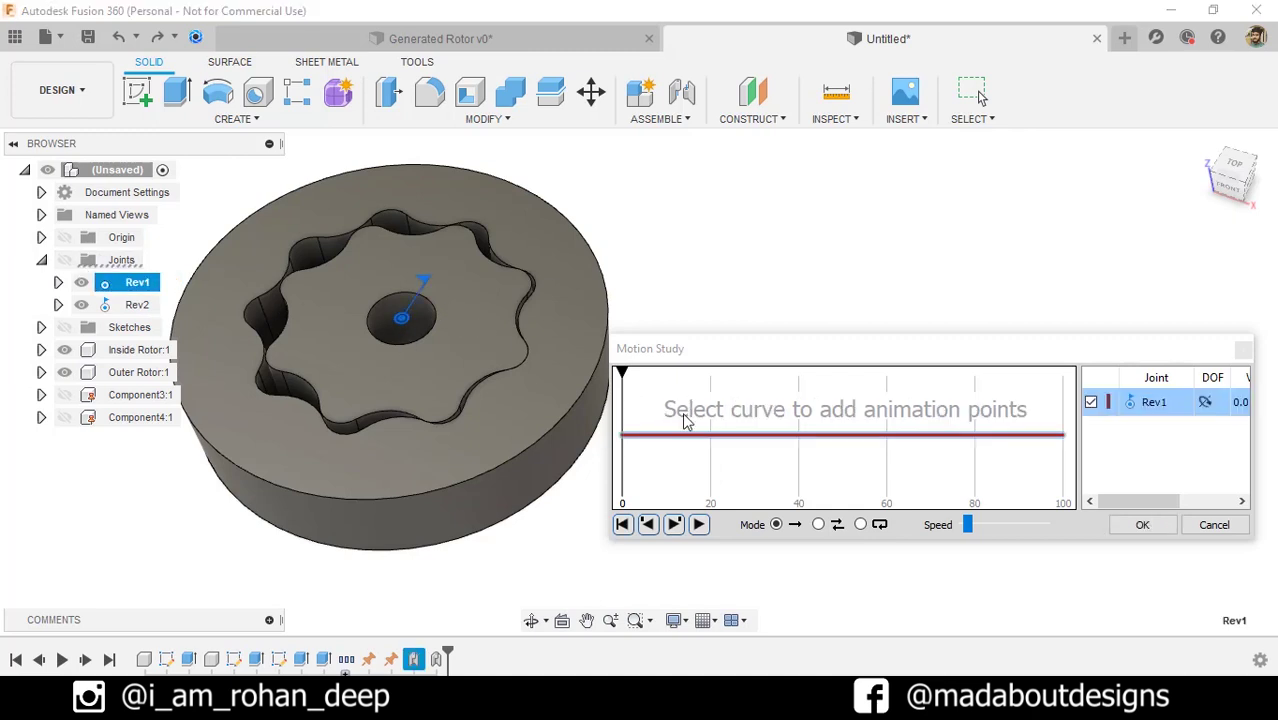
{"action": "left_click", "coordinate": [1063, 437]}
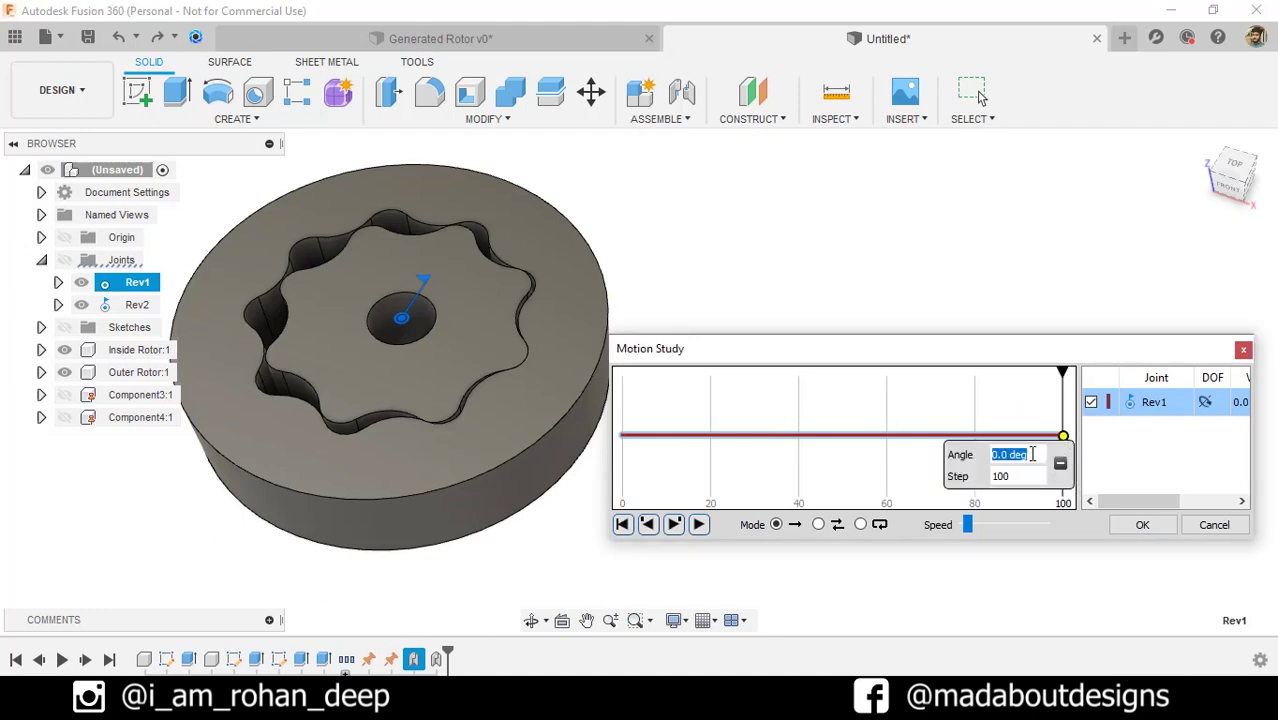
{"action": "type", "text": "45"}
{"action": "key", "text": "Return"}
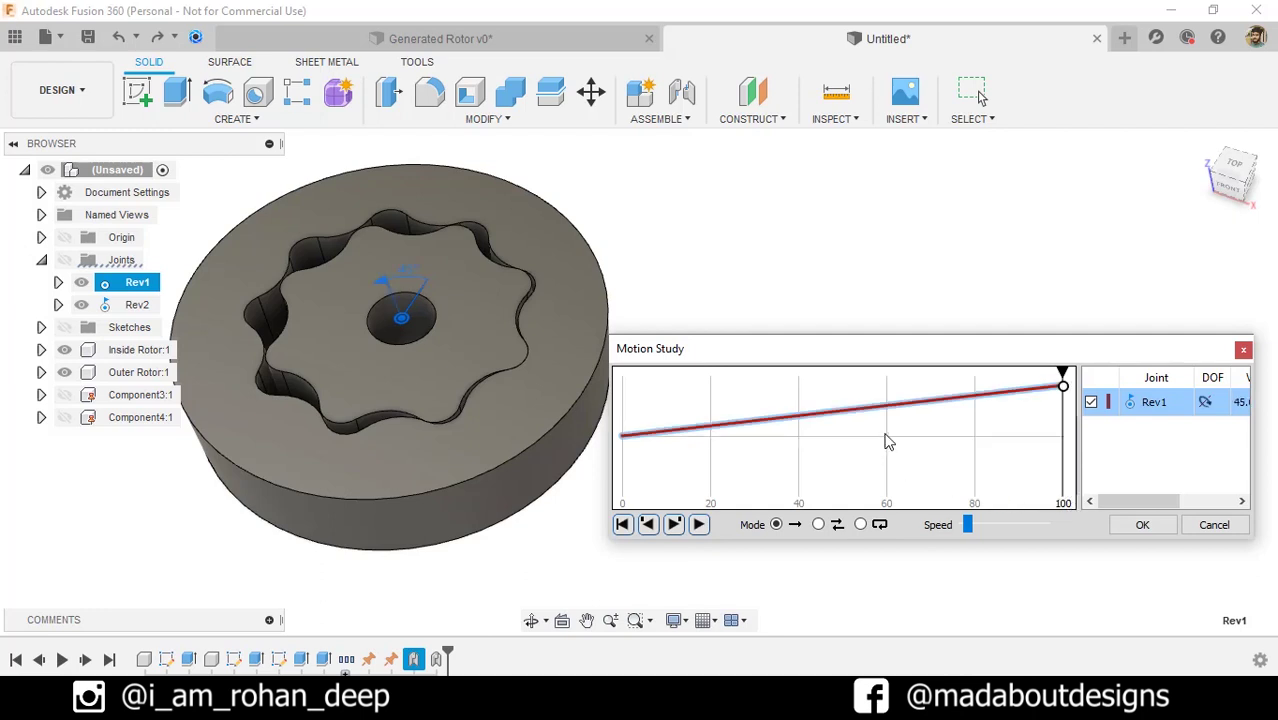
- Add the revolute joint Rev2 to the motion study with an angle of 40 deg at step 100
{"action": "left_click", "coordinate": [137, 309]}
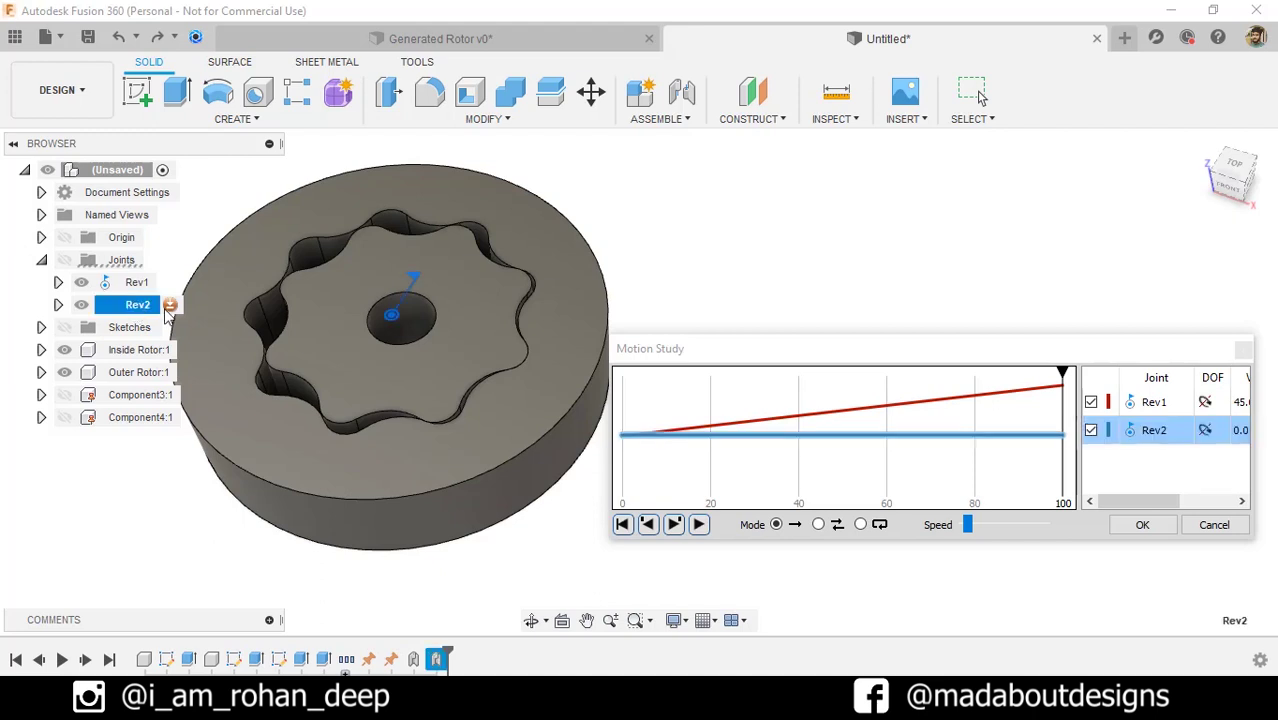
{"action": "left_click", "coordinate": [1063, 437]}
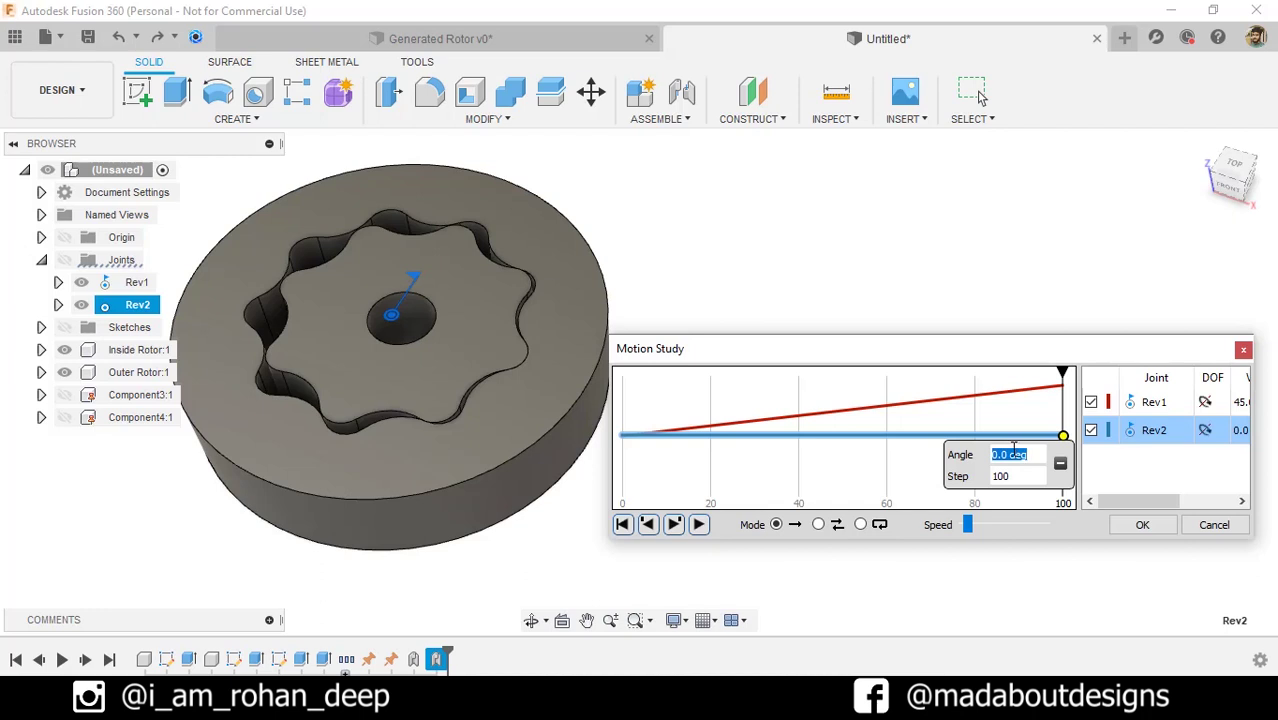
{"action": "type", "text": "40"}
{"action": "left_click", "coordinate": [1020, 467]}
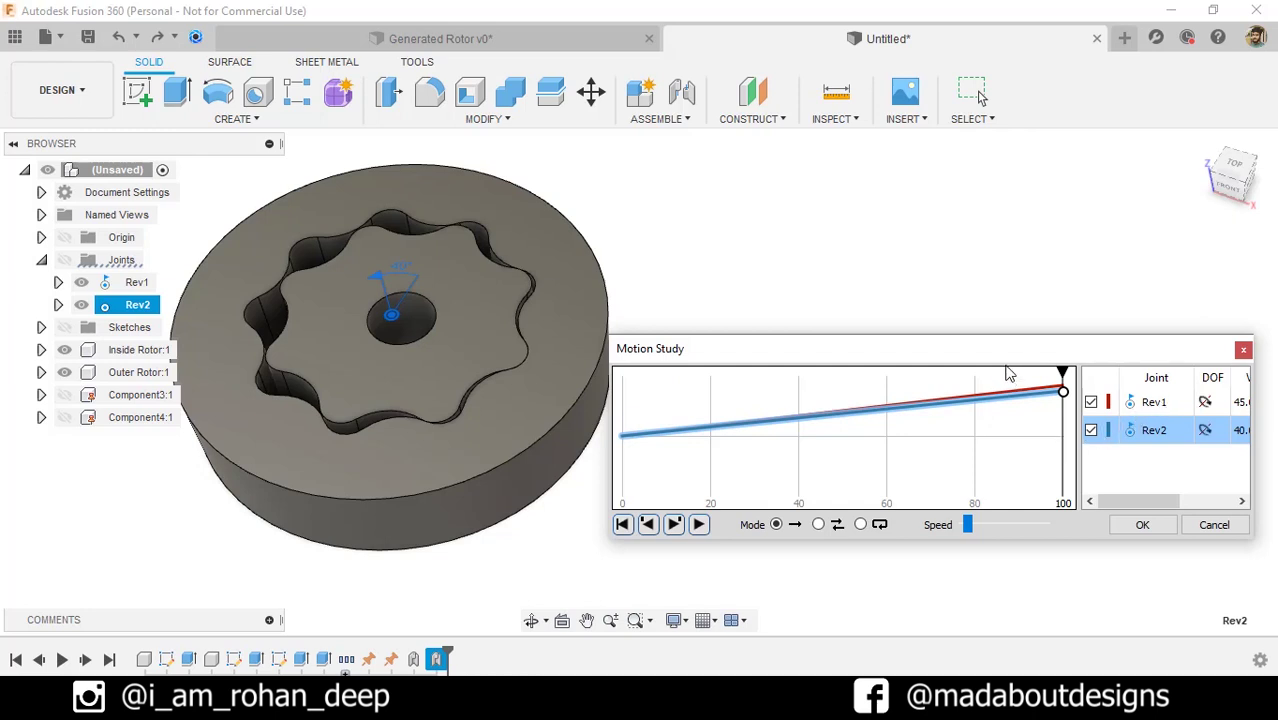
- Move and widen the Motion Study window to review the angle values of Rev1 and Rev2
{"action": "left_click_drag", "start_coordinate": [985, 357], "coordinate": [626, 449]}
{"action": "left_click_drag", "start_coordinate": [901, 515], "coordinate": [1187, 516]}
{"action": "left_click", "coordinate": [1106, 496]}
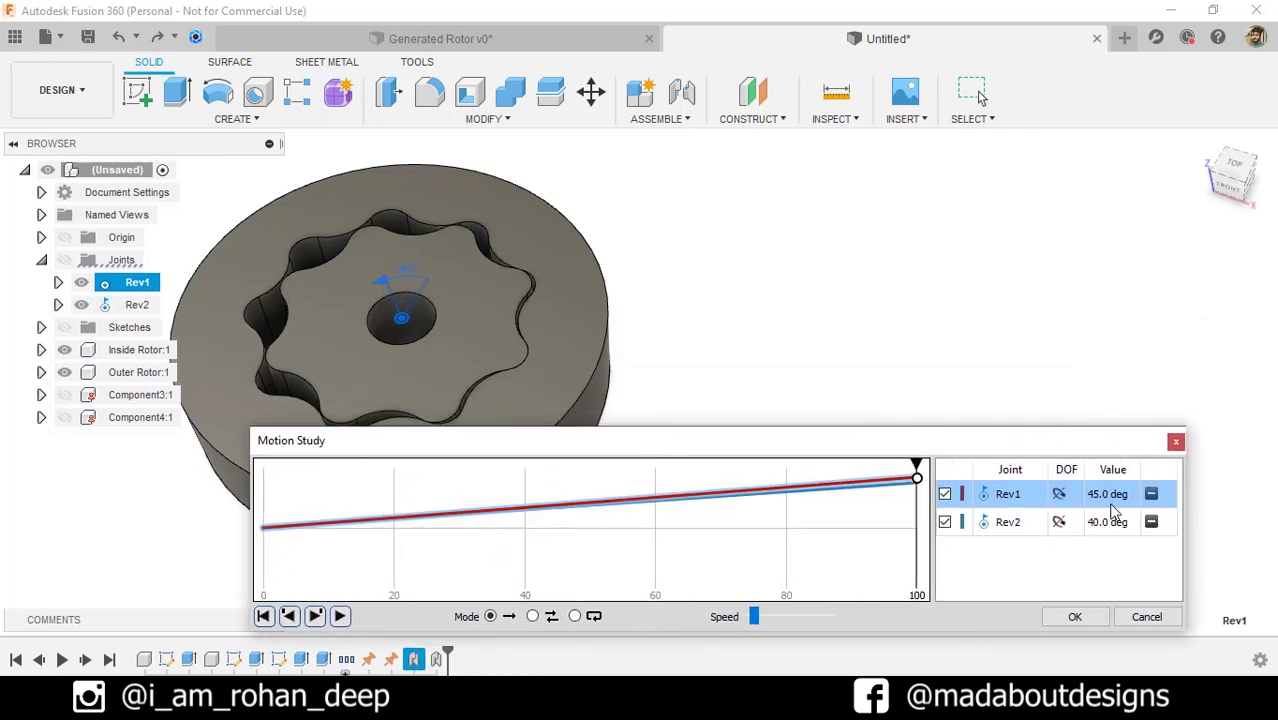
{"action": "left_click", "coordinate": [1110, 522]}
{"action": "left_click", "coordinate": [1004, 330]}
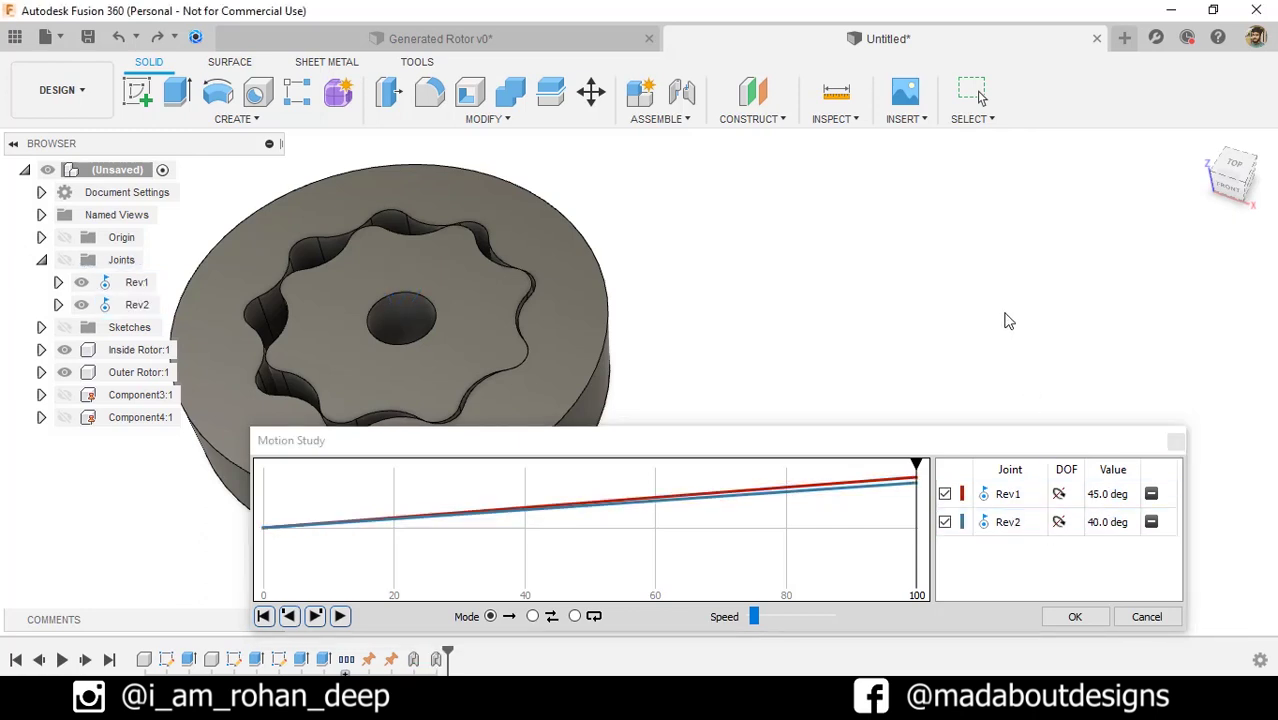
- Set the motion study to loop mode and play it, moving its window clear of the rotors
{"action": "scroll", "coordinate": [1006, 320], "scroll_direction": "down", "scroll_amount": 2}
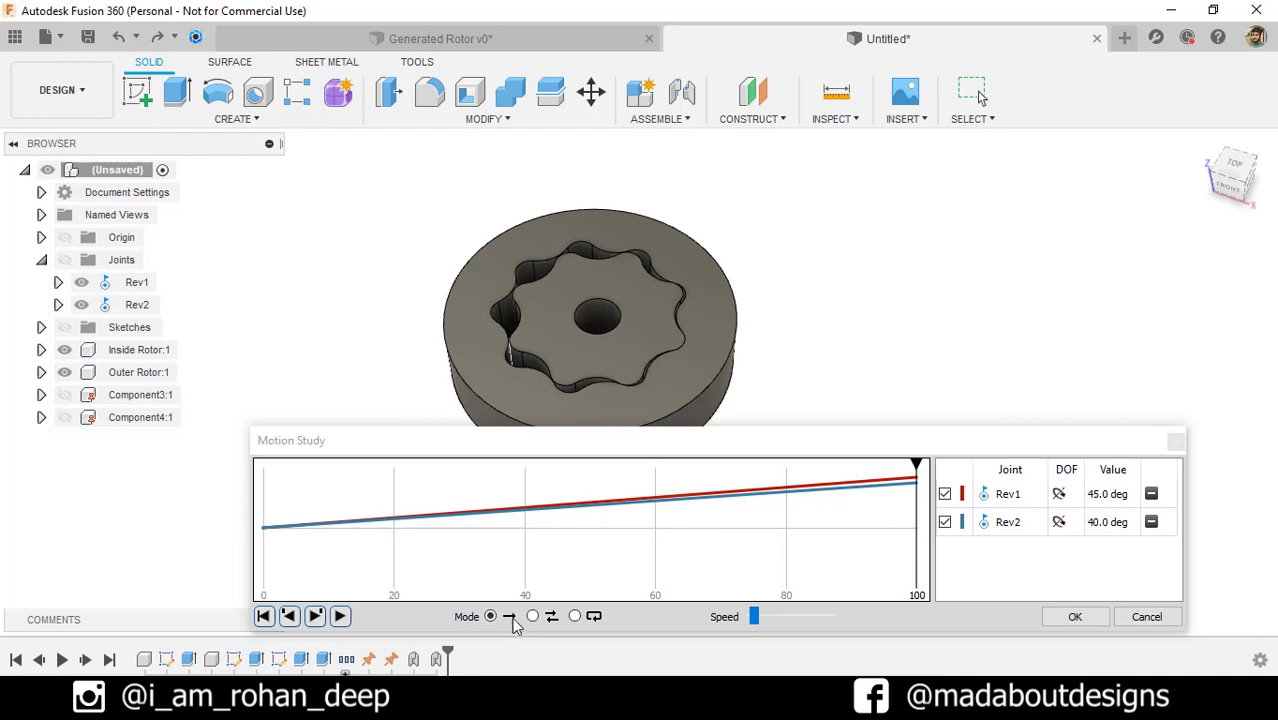
{"action": "left_click", "coordinate": [575, 616]}
{"action": "left_click", "coordinate": [340, 616]}
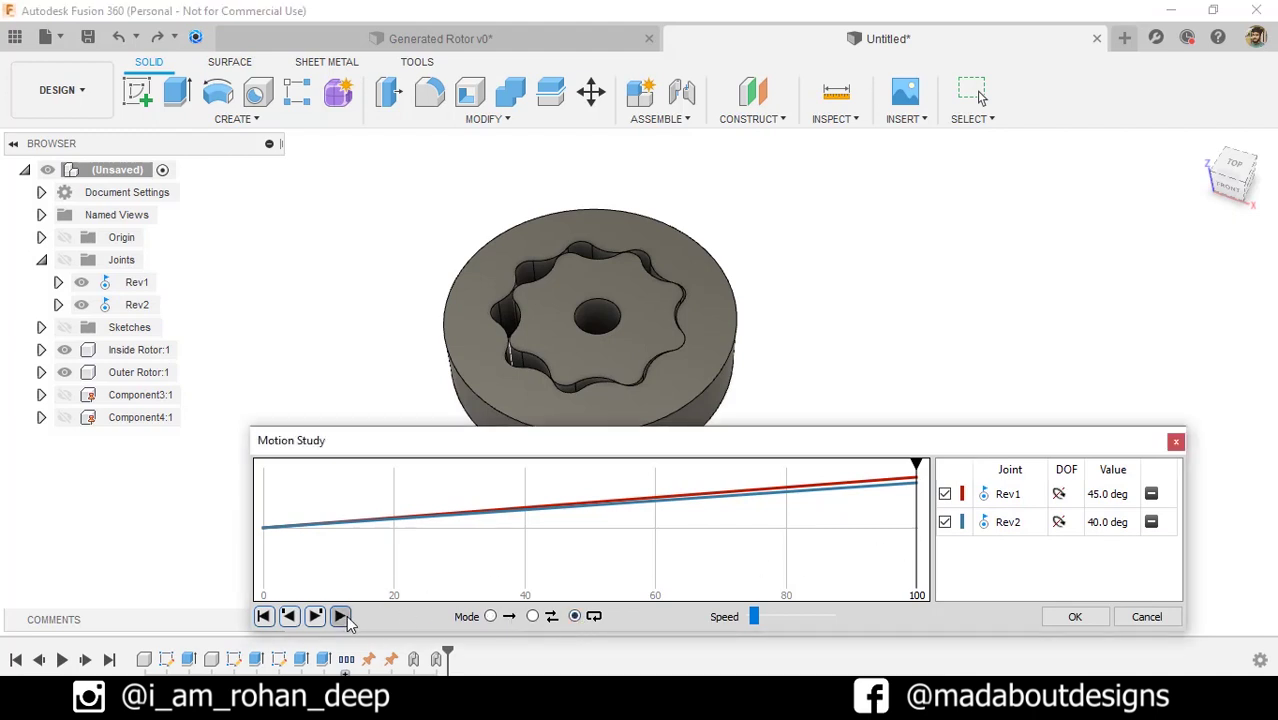
{"action": "left_click_drag", "start_coordinate": [508, 446], "coordinate": [510, 577]}
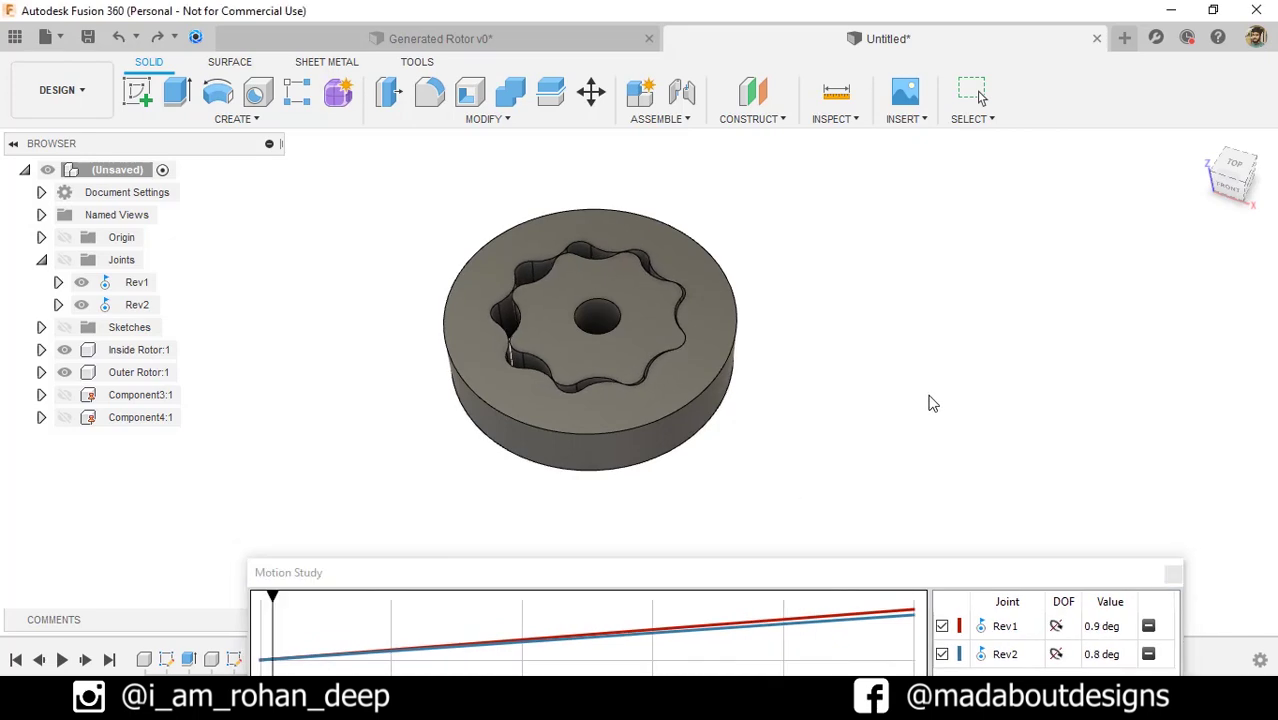
- Examine how the rotor lobes mesh during the looping animation, up close, at an angle and from the top view
{"action": "scroll", "coordinate": [645, 365], "scroll_direction": "up", "scroll_amount": 3}
{"action": "scroll", "coordinate": [817, 347], "scroll_direction": "down", "scroll_amount": 1}
{"action": "middle_click_drag", "start_coordinate": [832, 363], "coordinate": [944, 394], "text": "shift"}
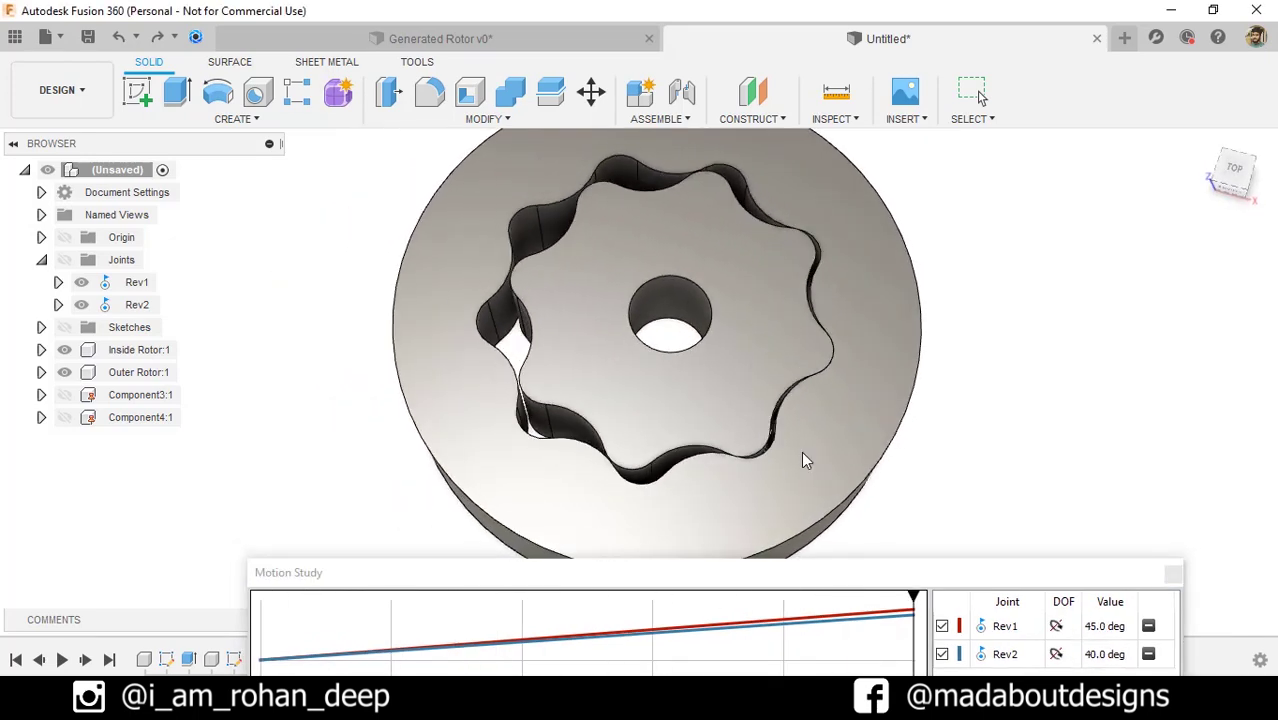
{"action": "scroll", "coordinate": [801, 451], "scroll_direction": "up", "scroll_amount": 3}
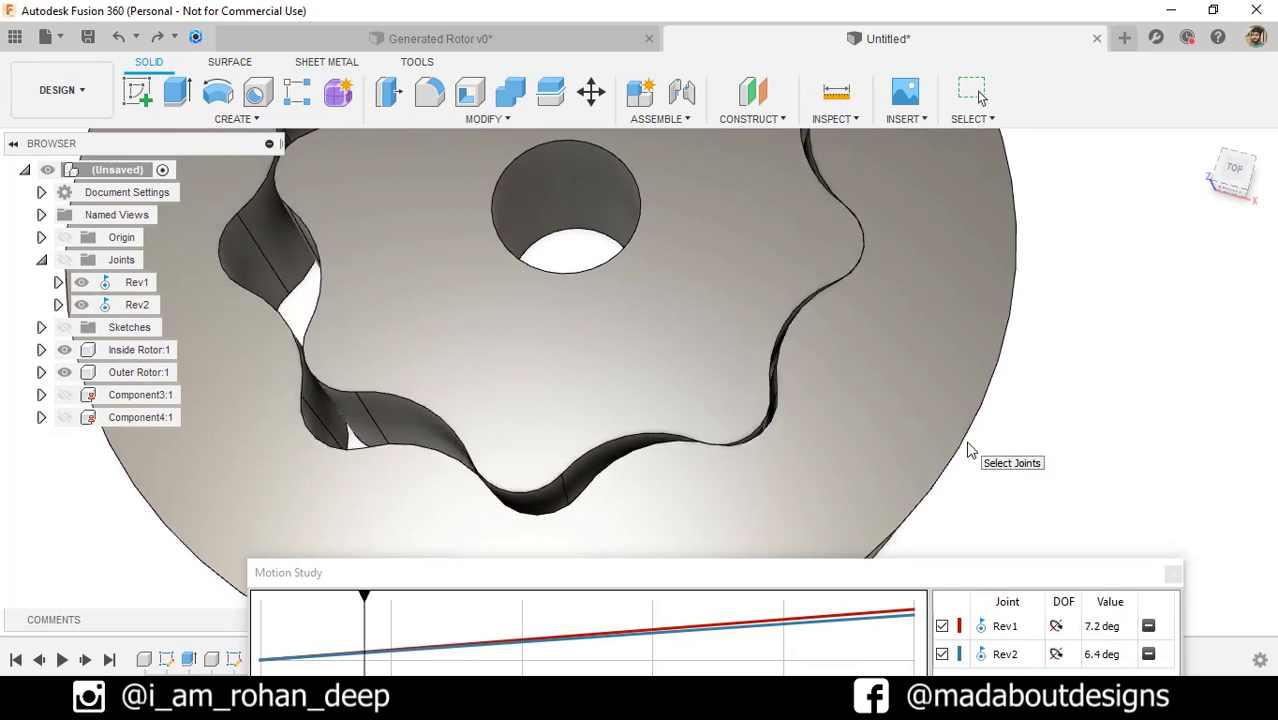
{"action": "scroll", "coordinate": [975, 445], "scroll_direction": "down", "scroll_amount": 3}
{"action": "scroll", "coordinate": [979, 442], "scroll_direction": "down", "scroll_amount": 3}
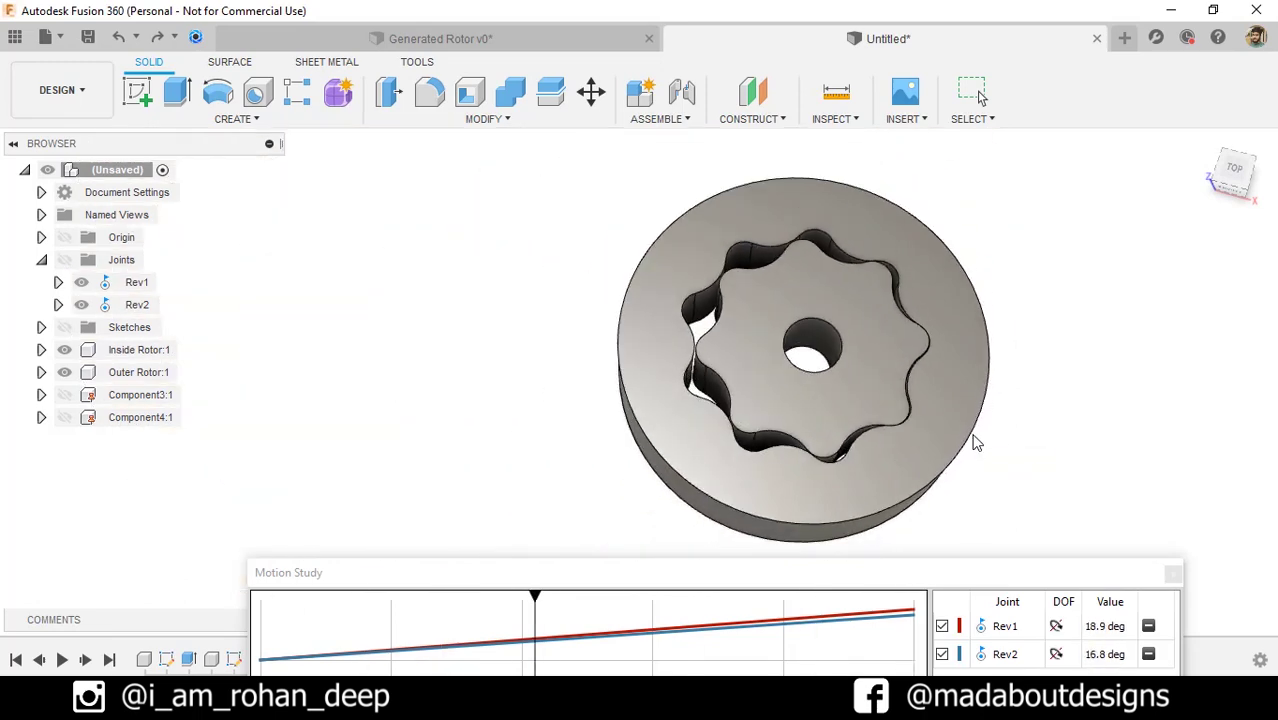
{"action": "left_click", "coordinate": [1236, 170]}
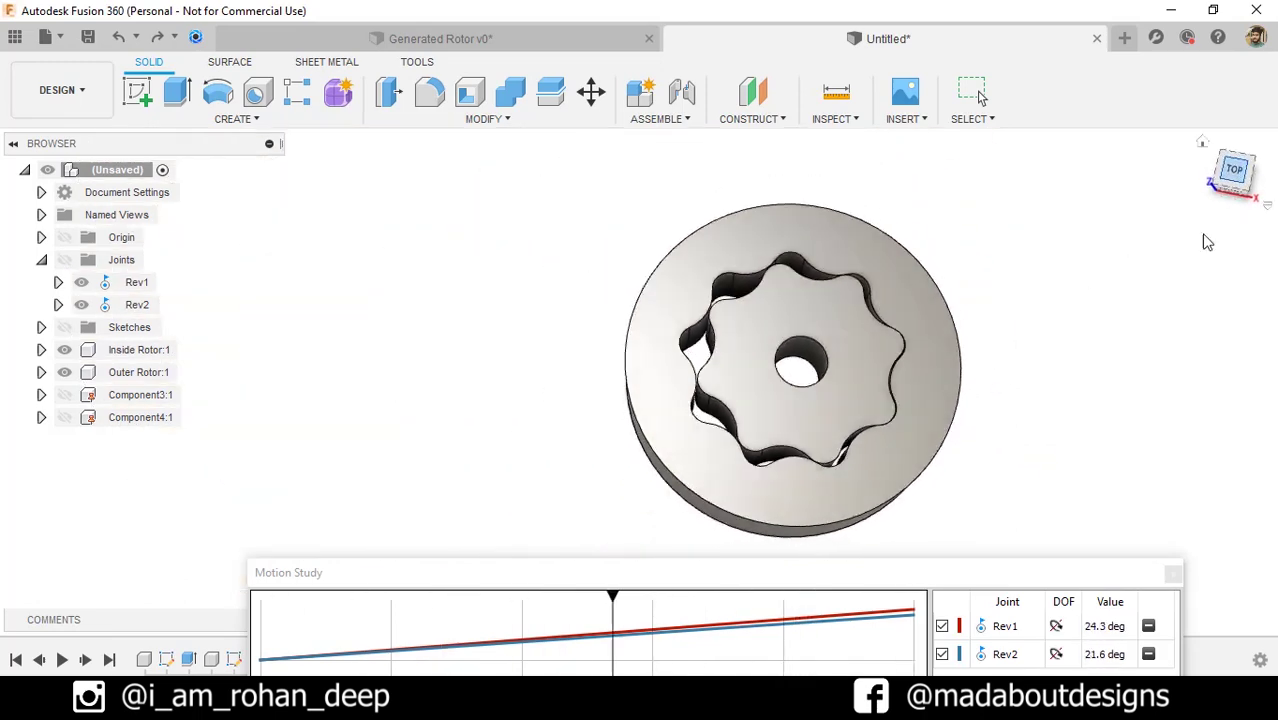
{"action": "scroll", "coordinate": [1069, 328], "scroll_direction": "up", "scroll_amount": 3}
{"action": "scroll", "coordinate": [1069, 328], "scroll_direction": "down", "scroll_amount": 1}
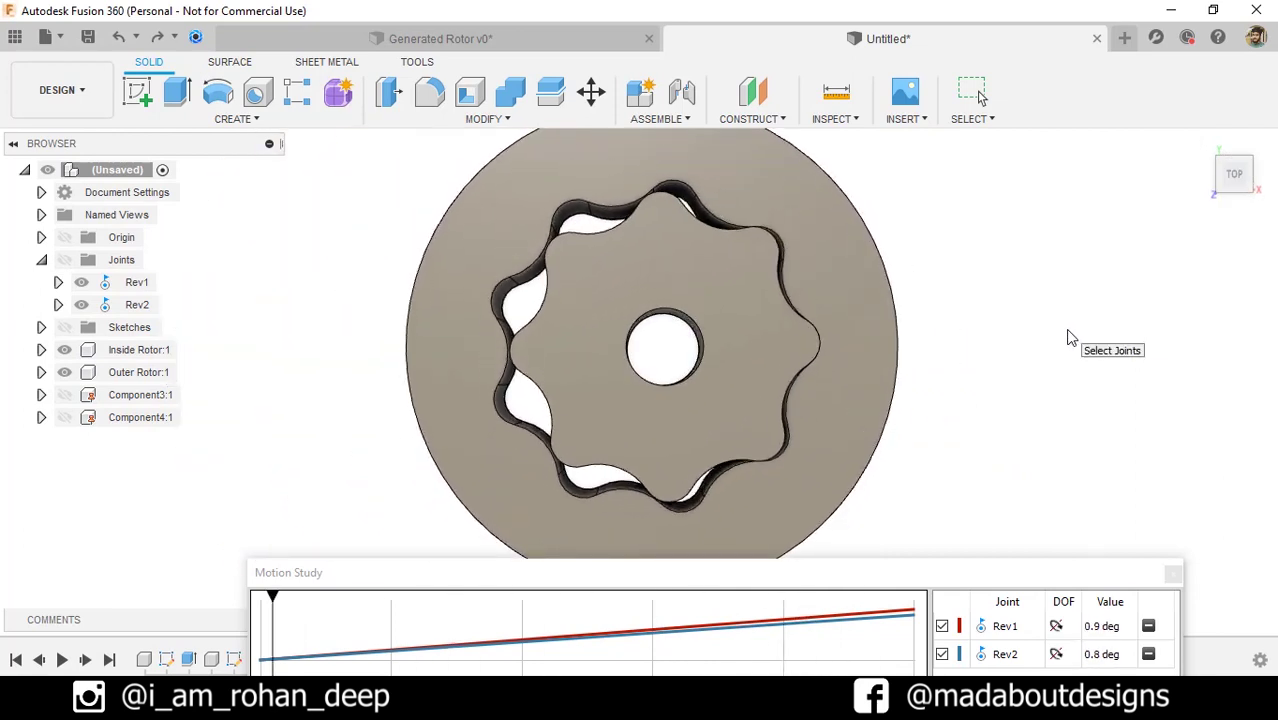
{"action": "scroll", "coordinate": [1069, 337], "scroll_direction": "down", "scroll_amount": 2}
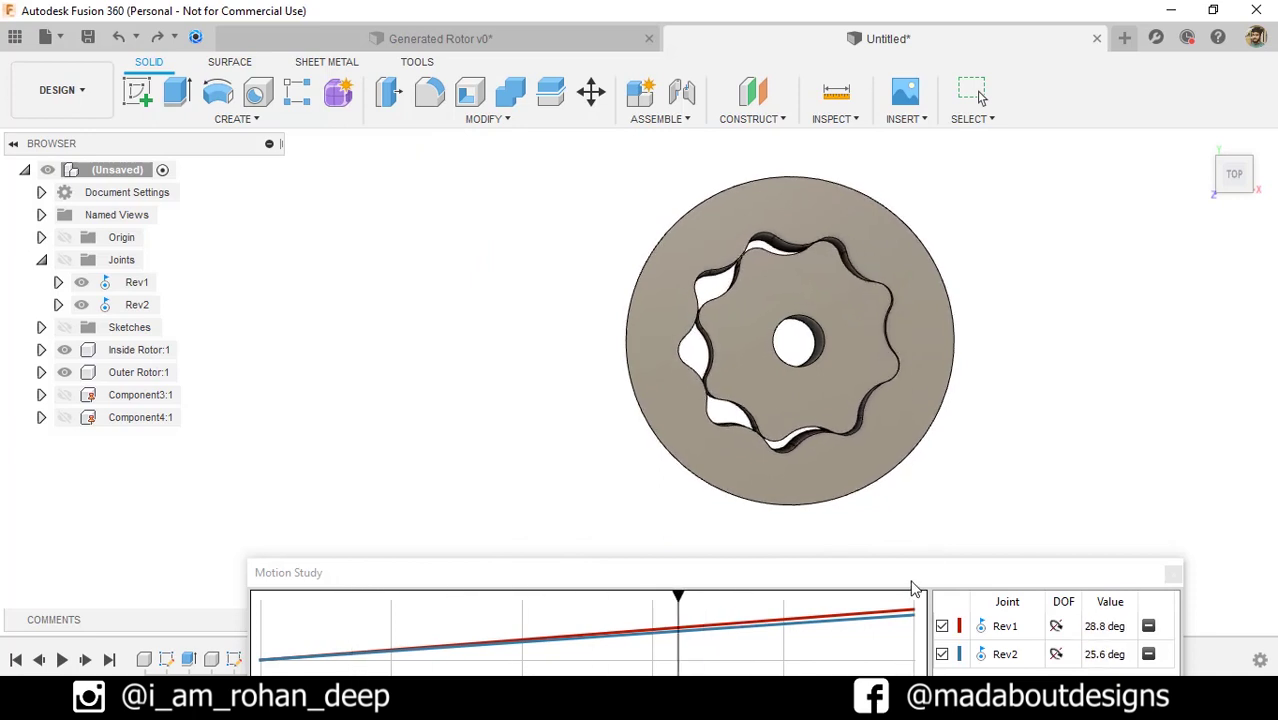
- Accept the motion study and revert the rotors to their original positions
{"action": "left_click_drag", "start_coordinate": [897, 550], "coordinate": [842, 399]}
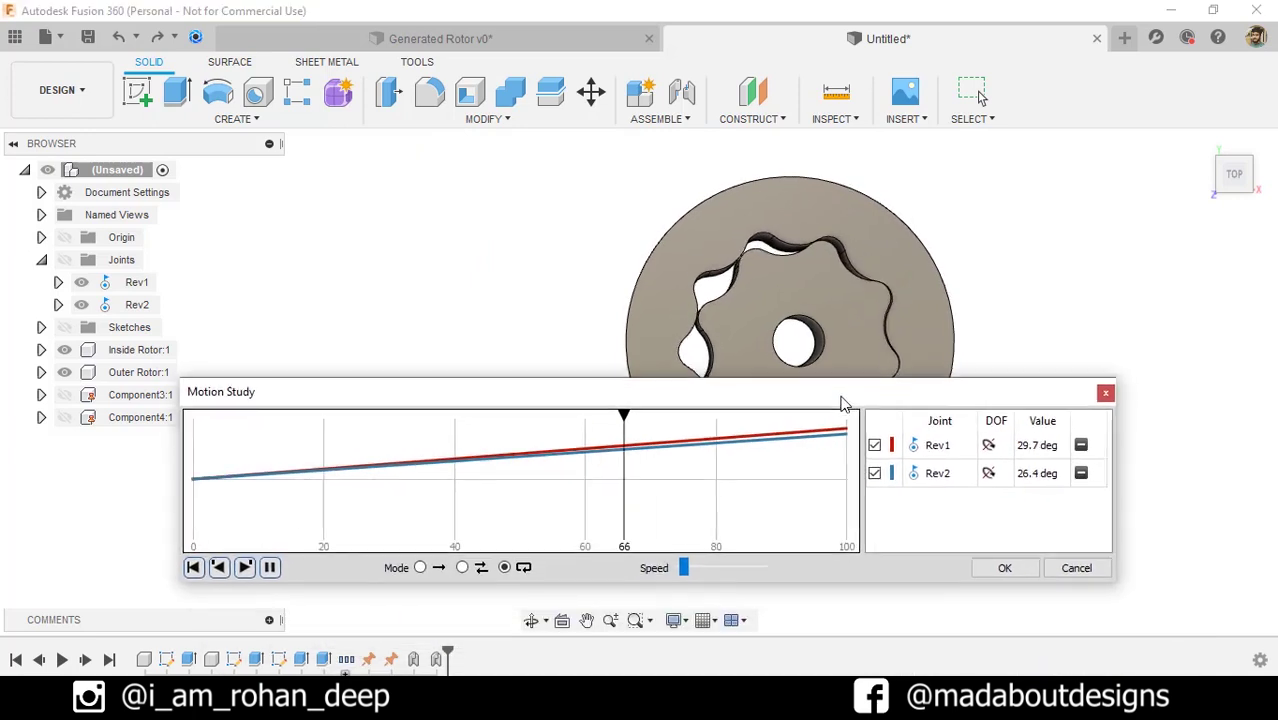
{"action": "left_click", "coordinate": [1000, 563]}
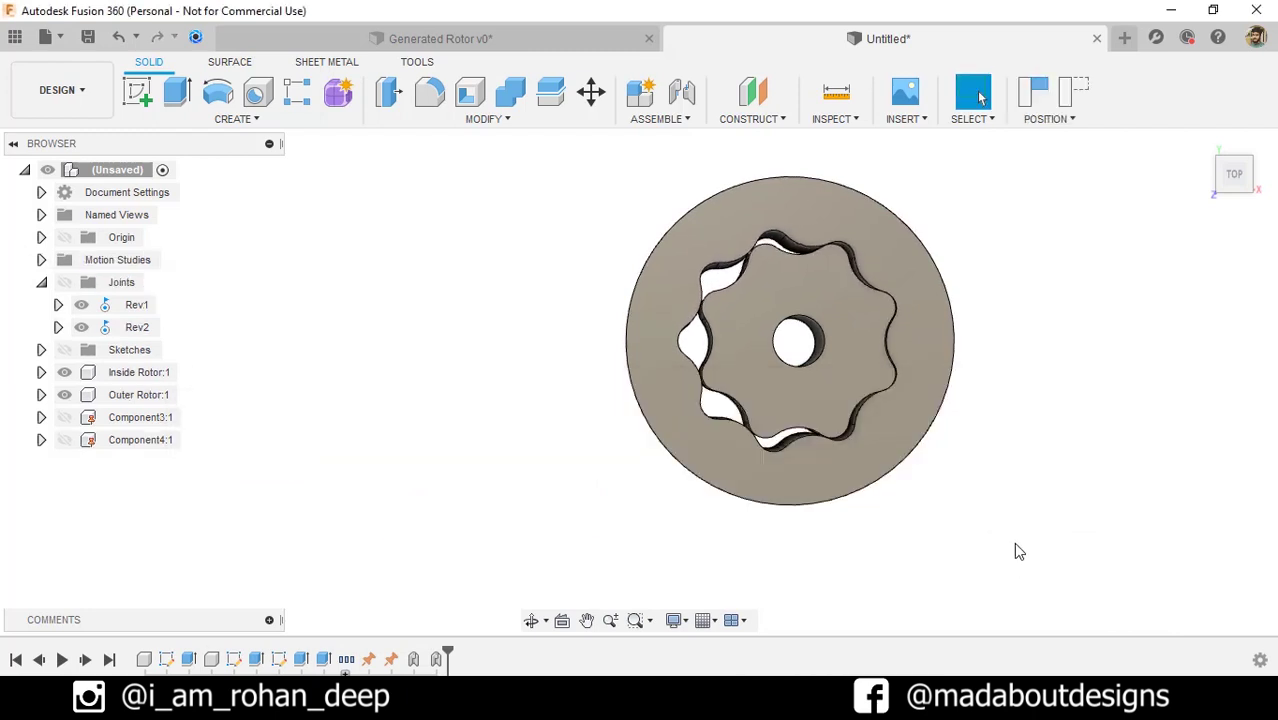
{"action": "middle_click_drag", "start_coordinate": [1013, 548], "coordinate": [850, 491], "text": "shift"}
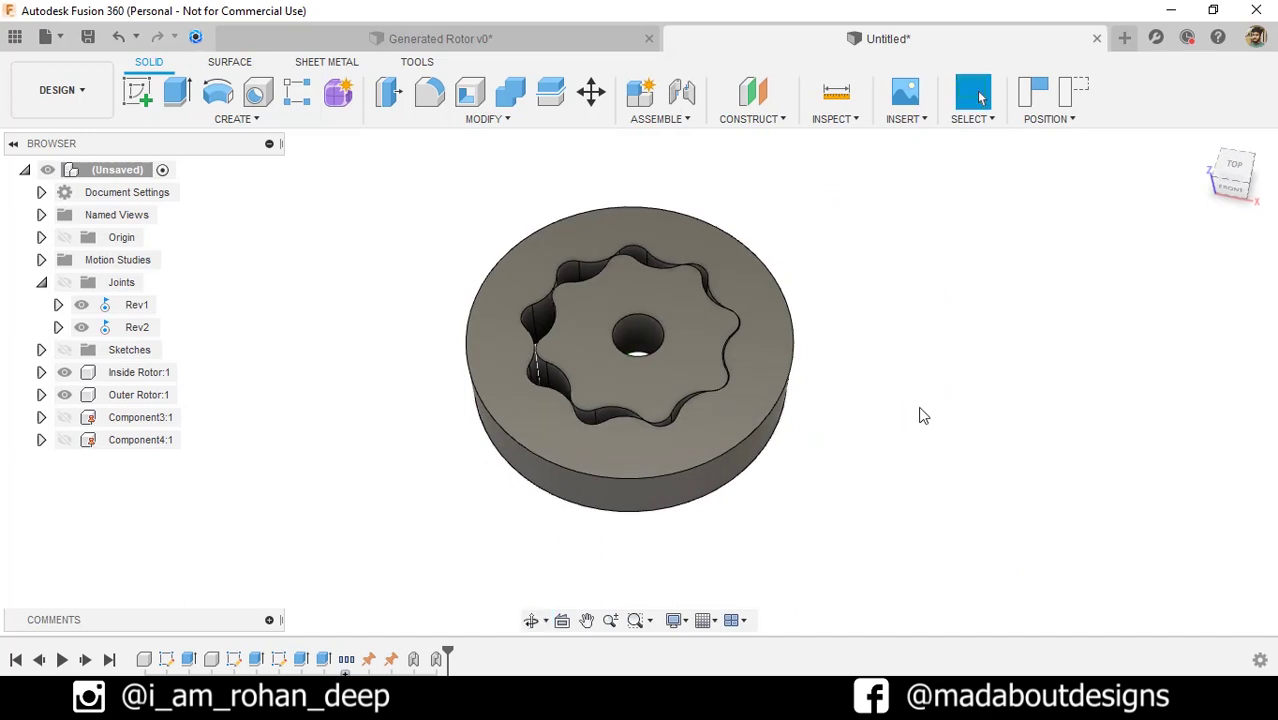
{"action": "left_click", "coordinate": [1076, 96]}
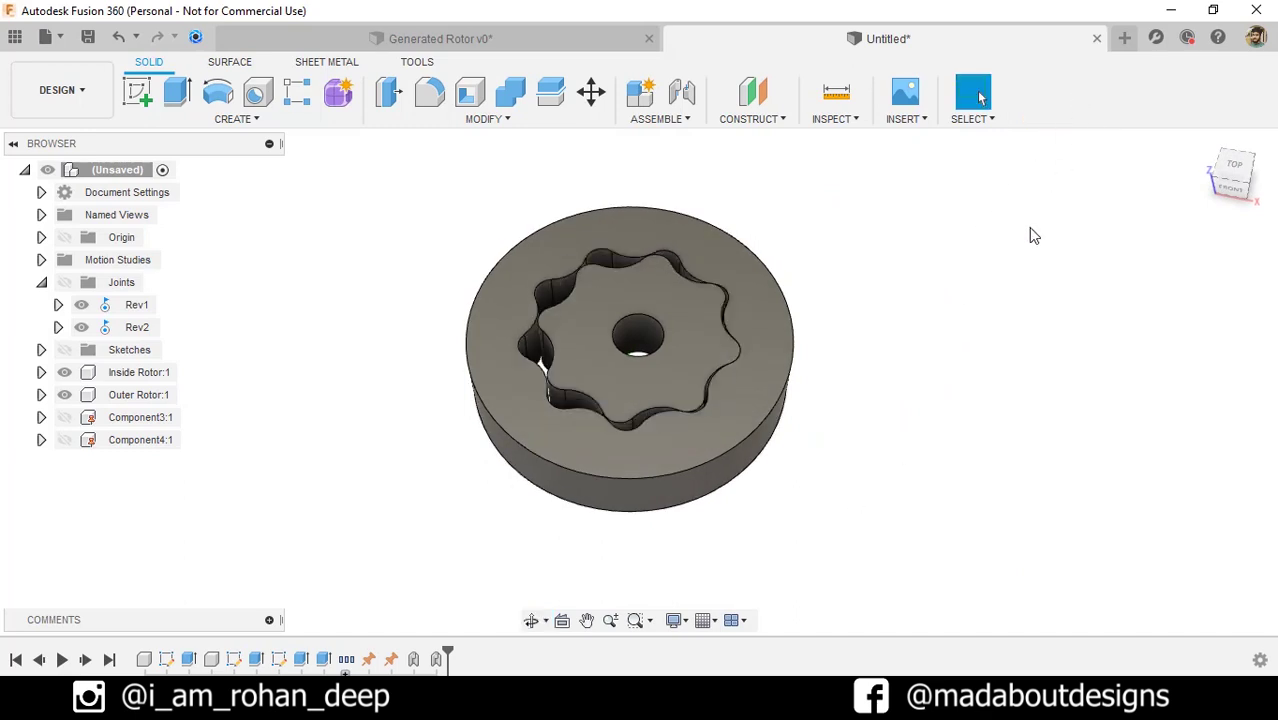
- Start a Rule Fillet on all edges of the top and bottom faces of both the Inside and Outer Rotors
{"action": "left_click", "coordinate": [567, 118]}
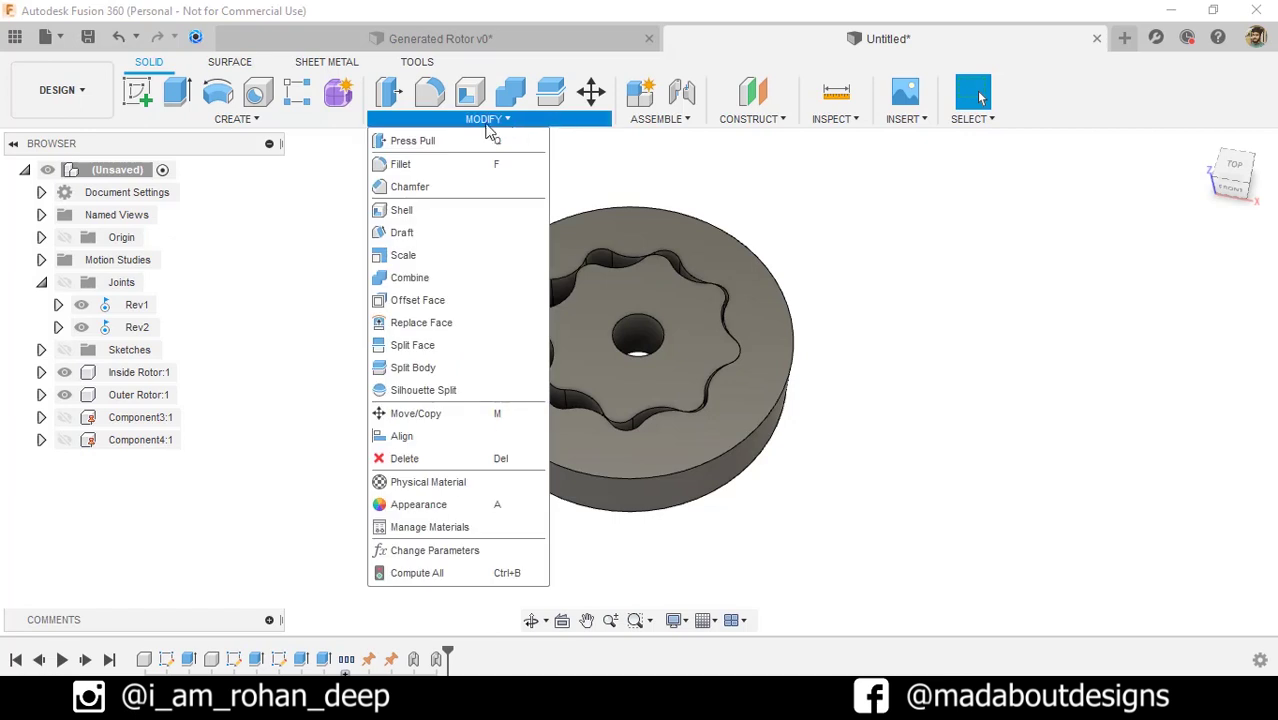
{"action": "left_click", "coordinate": [472, 170]}
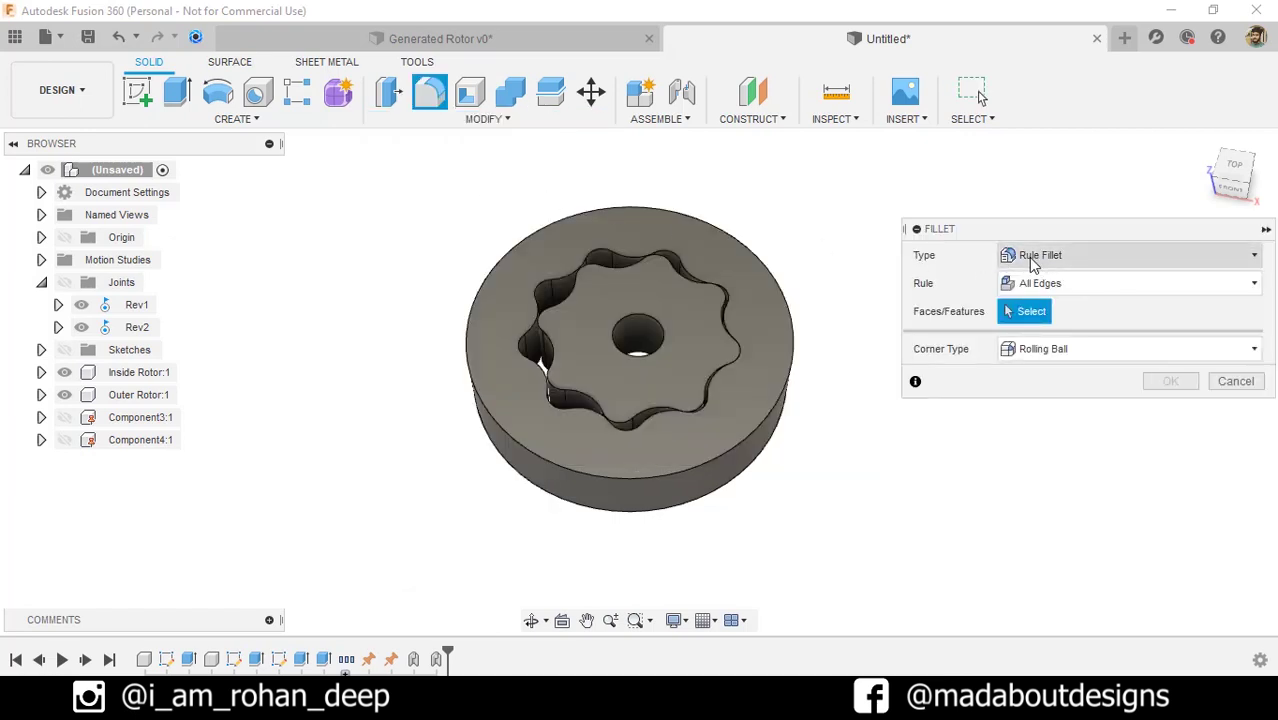
{"action": "left_click", "coordinate": [1030, 260]}
{"action": "left_click", "coordinate": [1030, 306]}
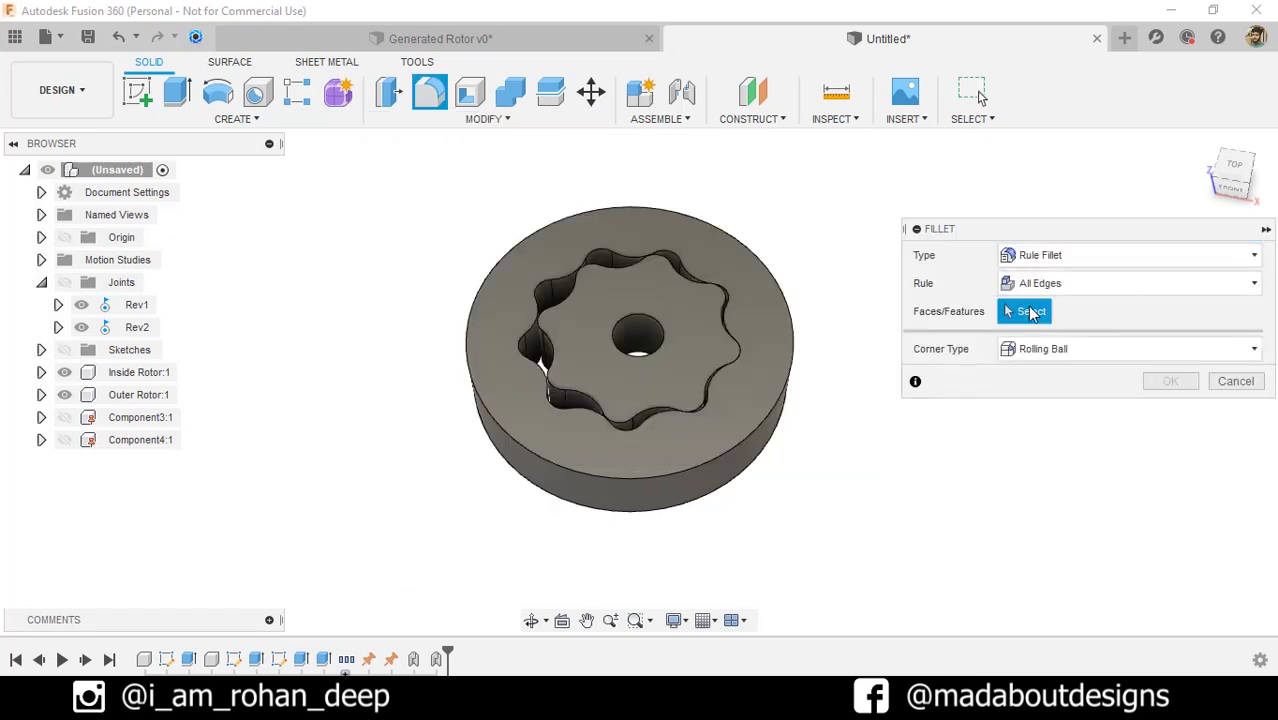
{"action": "left_click", "coordinate": [696, 334]}
{"action": "left_click", "coordinate": [623, 456]}
{"action": "middle_click_drag", "start_coordinate": [623, 456], "coordinate": [678, 296], "text": "shift"}
{"action": "left_click", "coordinate": [700, 225]}
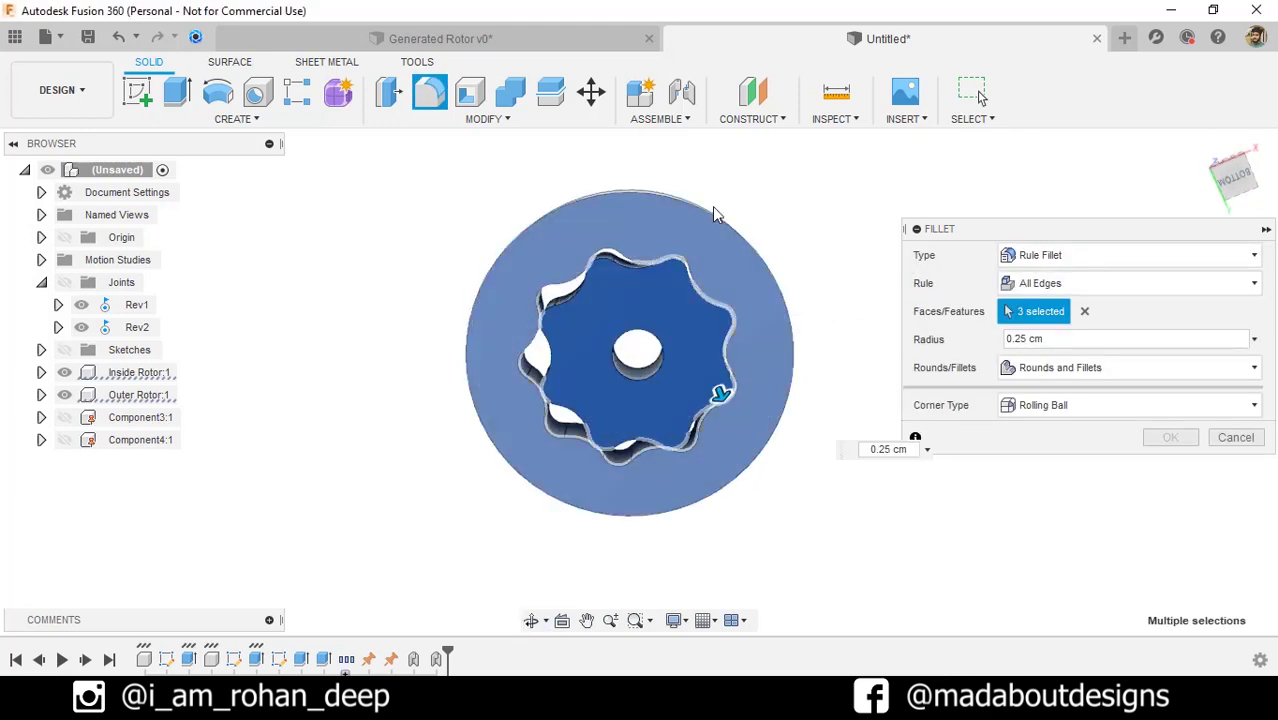
{"action": "middle_click_drag", "start_coordinate": [700, 225], "coordinate": [870, 452], "text": "shift"}
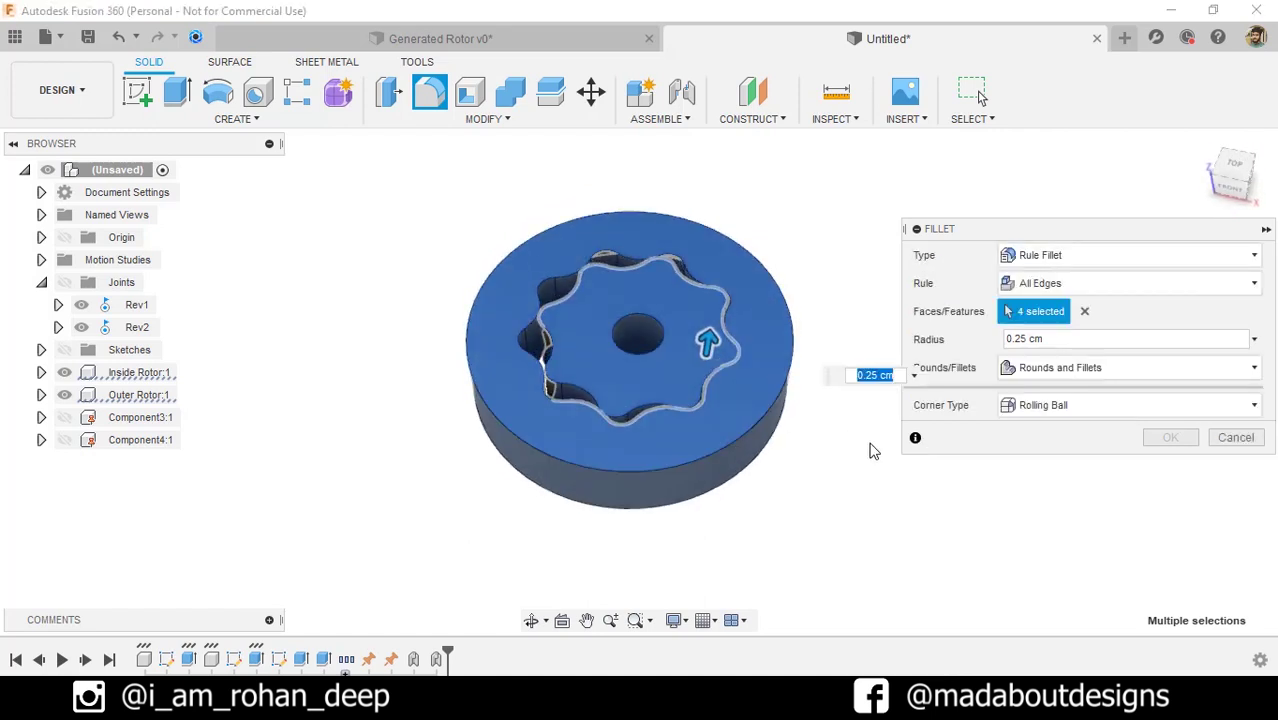
- Set the rule fillet's radius to 0.25 cm and apply it to the selected rotor faces
{"action": "left_click", "coordinate": [1114, 339]}
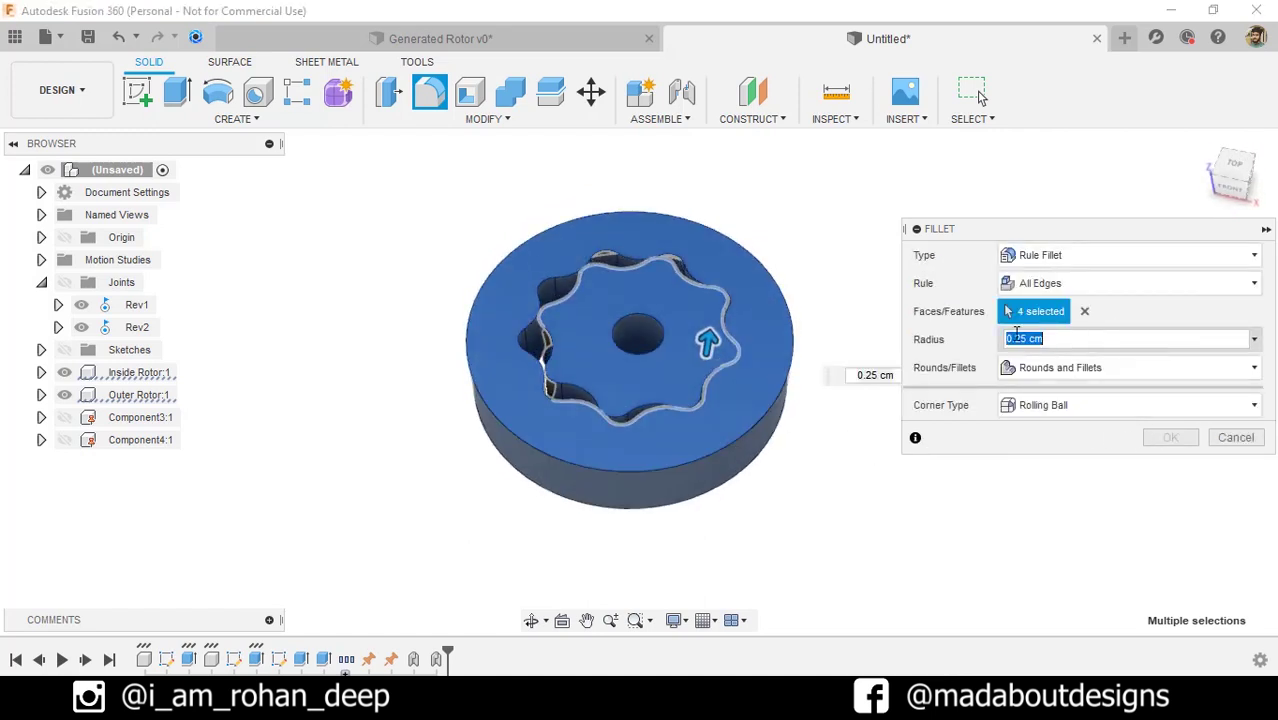
{"action": "key", "text": "BackSpace"}
{"action": "scroll", "coordinate": [946, 339], "scroll_direction": "up", "scroll_amount": 3}
{"action": "type", "text": ".25"}
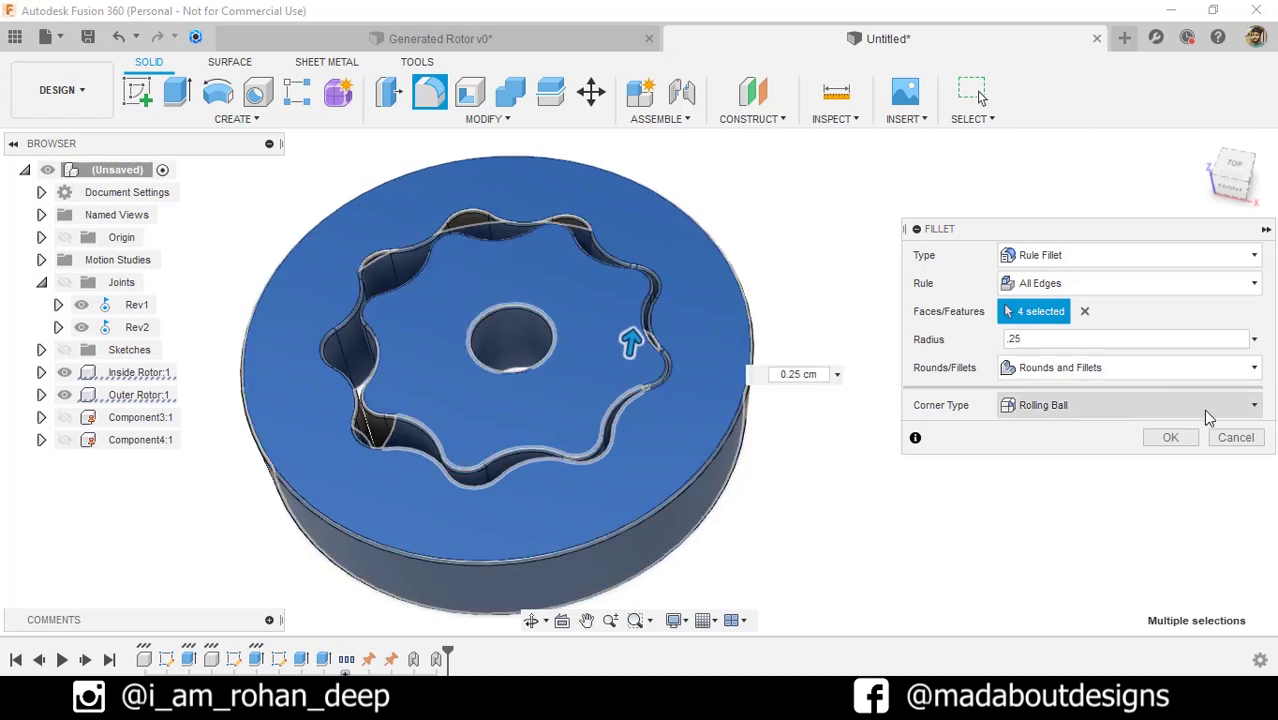
{"action": "left_click", "coordinate": [1170, 437]}
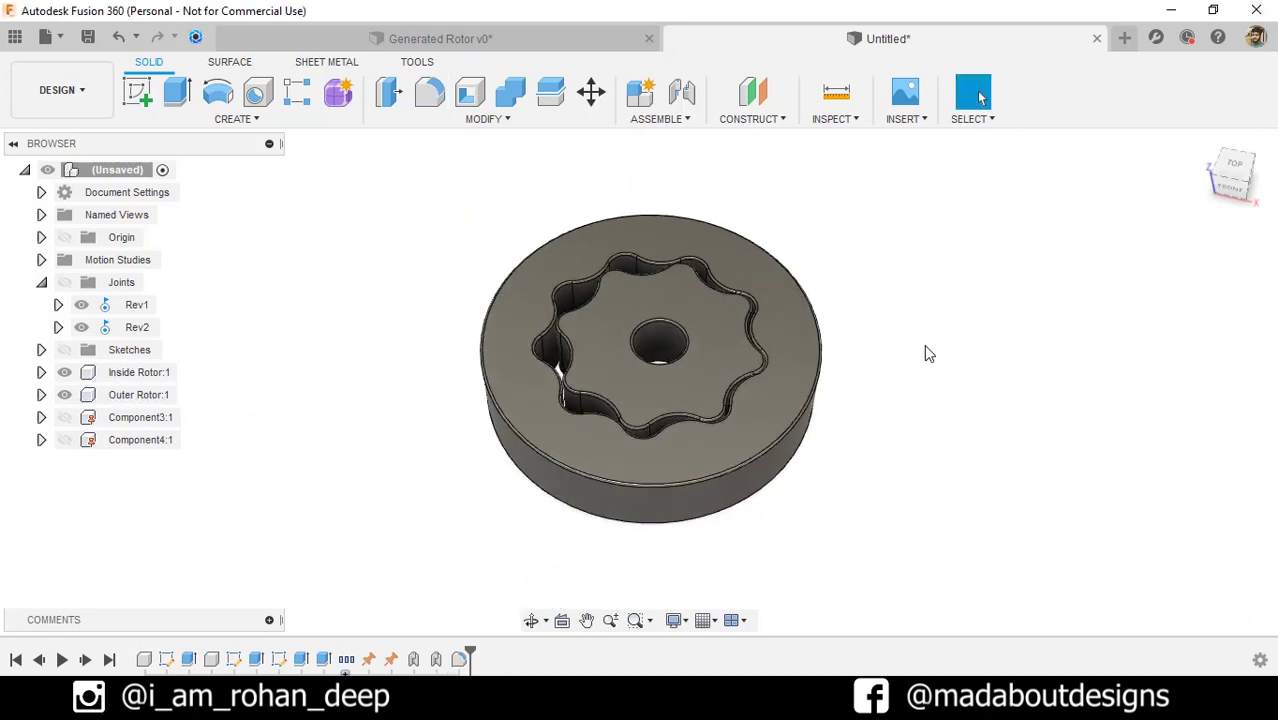
- Apply a golden-yellow appearance to the Inside Rotor and a light off-white appearance to the Outer Rotor
{"action": "mouse_move", "coordinate": [924, 344]}
{"action": "middle_mouse_down", "text": "shift"}
{"action": "mouse_move", "coordinate": [935, 370]}
{"action": "mouse_move", "coordinate": [1045, 406]}
{"action": "middle_mouse_up", "text": "shift"}
{"action": "key", "text": "a"}
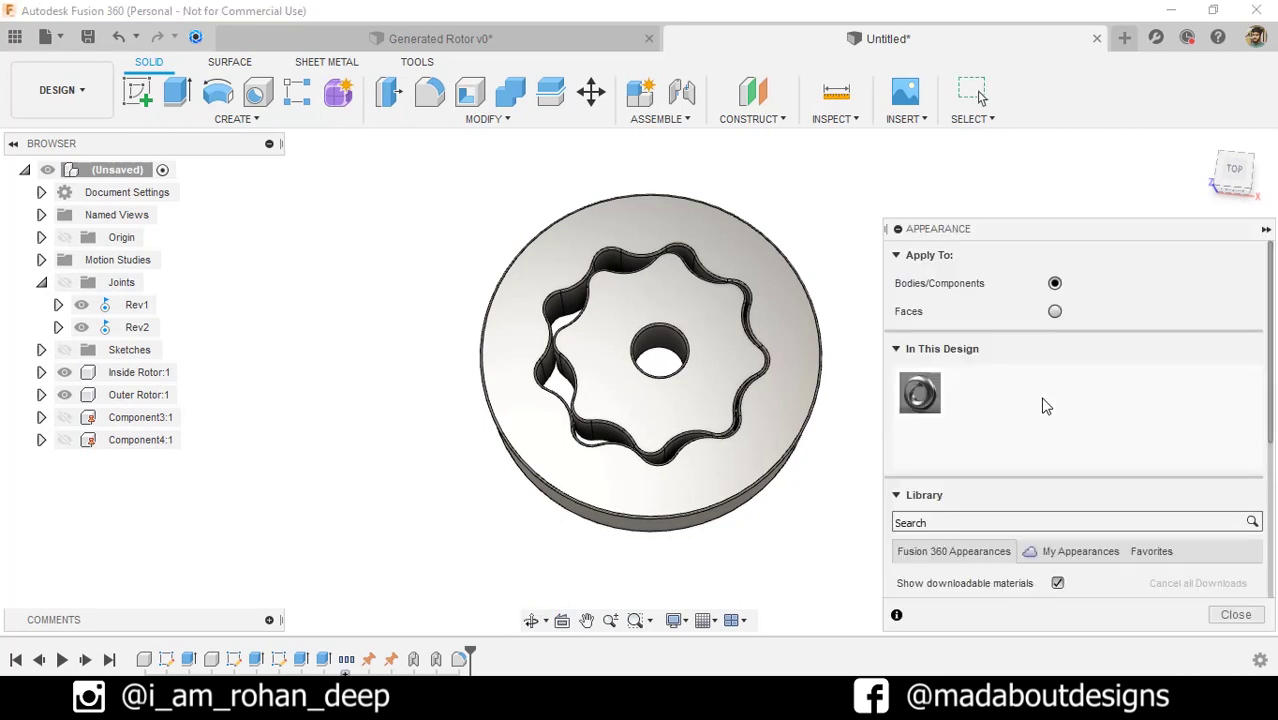
{"action": "scroll", "coordinate": [1030, 398], "scroll_direction": "down", "scroll_amount": 5}
{"action": "left_click_drag", "start_coordinate": [1028, 399], "coordinate": [740, 360]}
{"action": "mouse_move", "coordinate": [973, 379]}
{"action": "left_mouse_down"}
{"action": "mouse_move", "coordinate": [907, 343]}
{"action": "mouse_move", "coordinate": [822, 336]}
{"action": "mouse_move", "coordinate": [836, 331]}
{"action": "left_mouse_up"}
{"action": "key", "text": "Escape"}
{"action": "middle_click_drag", "start_coordinate": [884, 436], "coordinate": [876, 382], "text": "shift"}
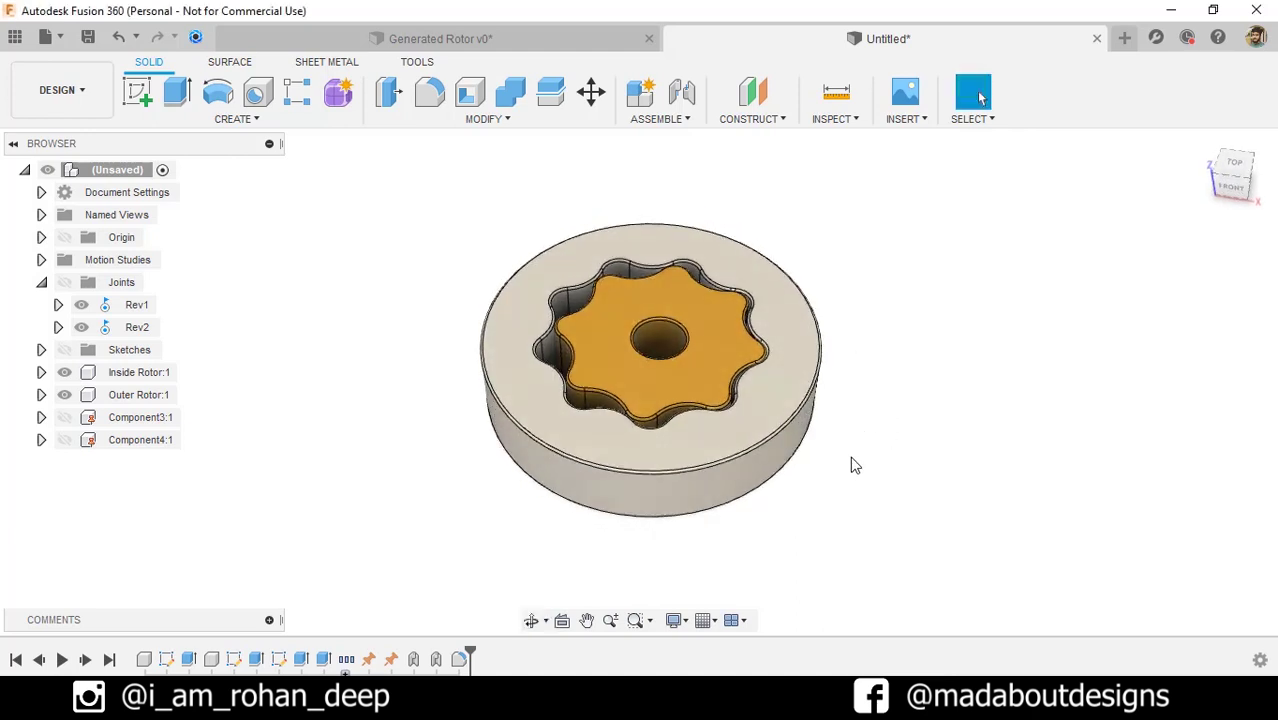
- Reopen MotionStudy-1 for editing and play its animation in loop mode
{"action": "left_click", "coordinate": [42, 260]}
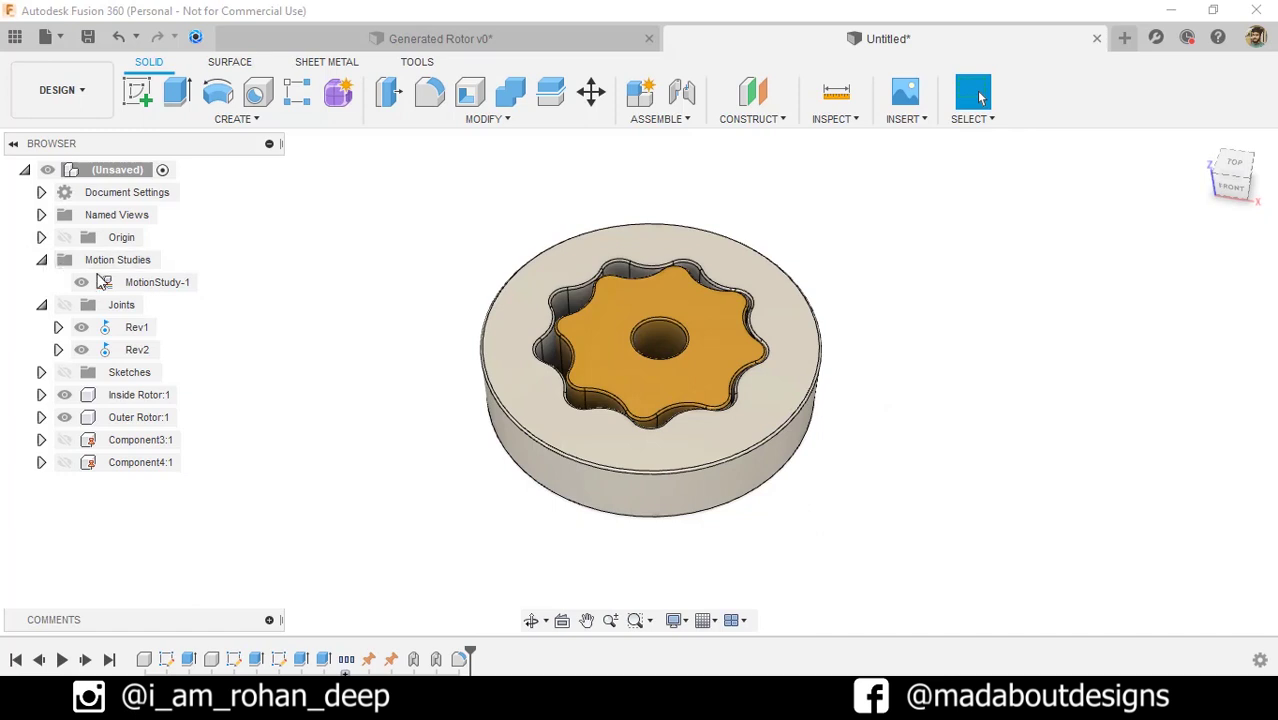
{"action": "right_click", "coordinate": [144, 284]}
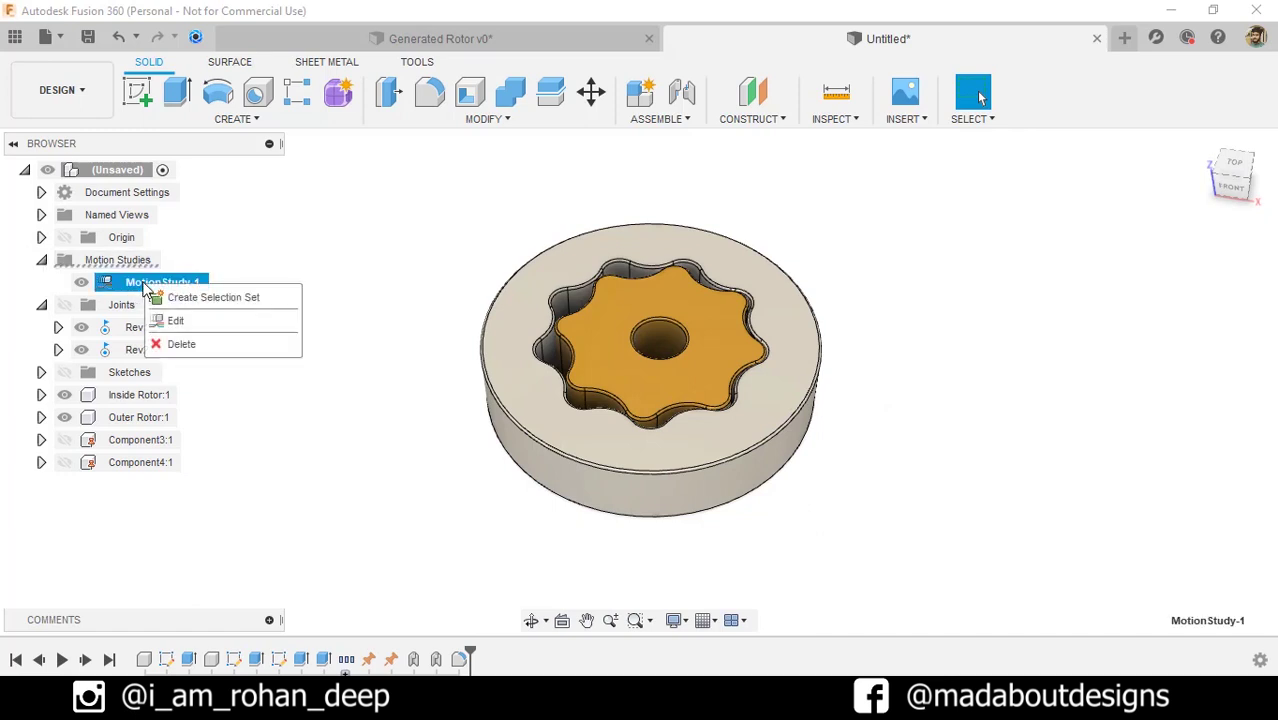
{"action": "left_click", "coordinate": [178, 321]}
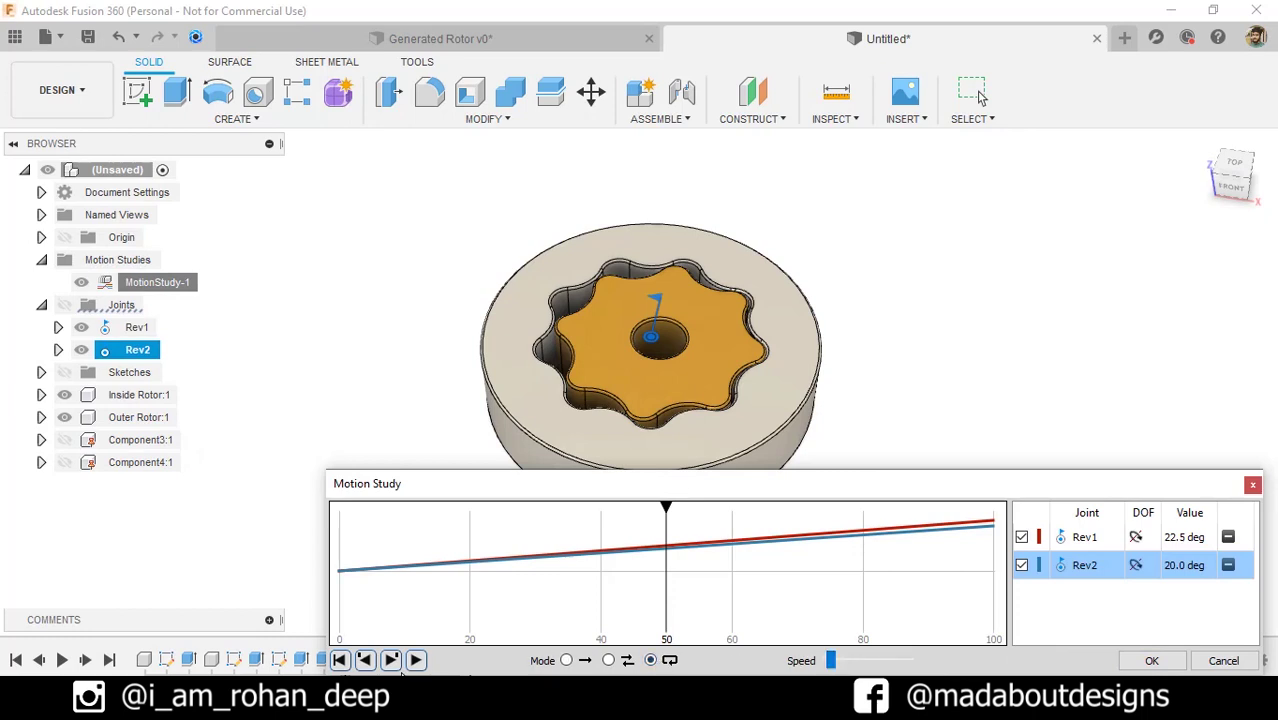
{"action": "left_click", "coordinate": [415, 660]}
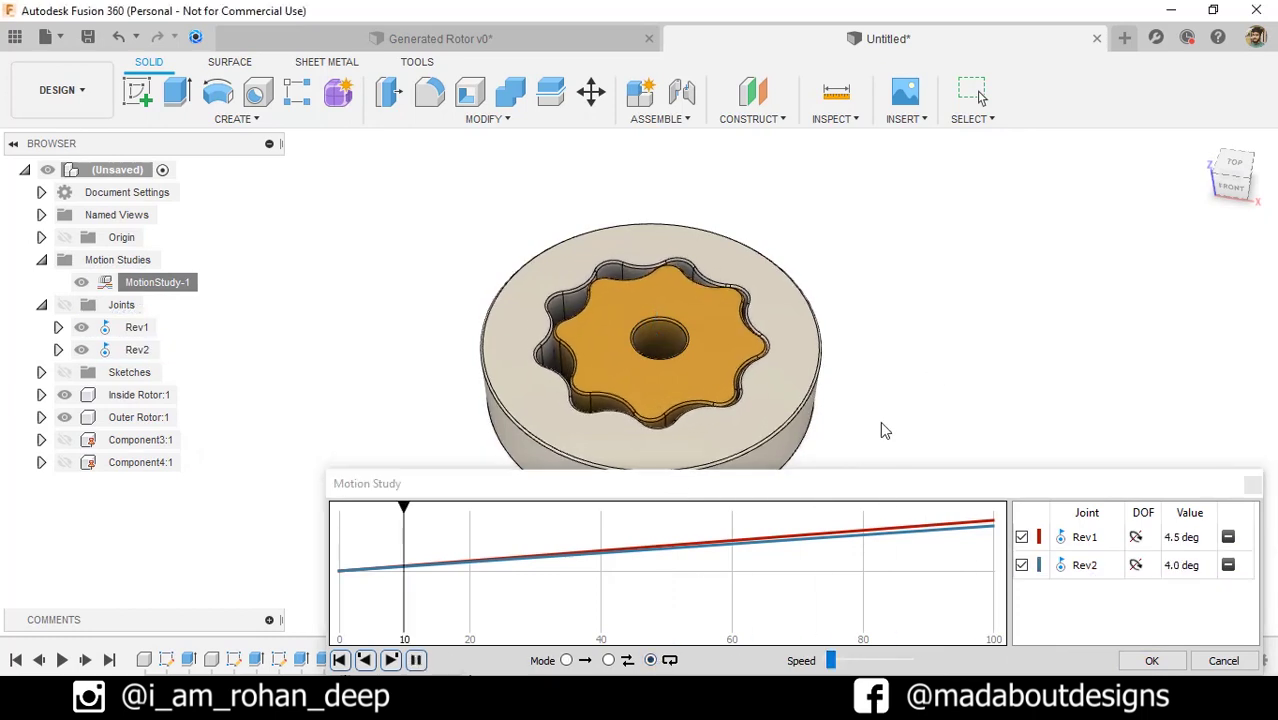
- Raise the motion study's playback speed slightly and watch the coloured rotors mesh with the Motion Study window moved clear of them
{"action": "left_click_drag", "start_coordinate": [830, 483], "coordinate": [759, 619]}
{"action": "middle_click_drag", "start_coordinate": [936, 397], "coordinate": [906, 436], "text": "shift"}
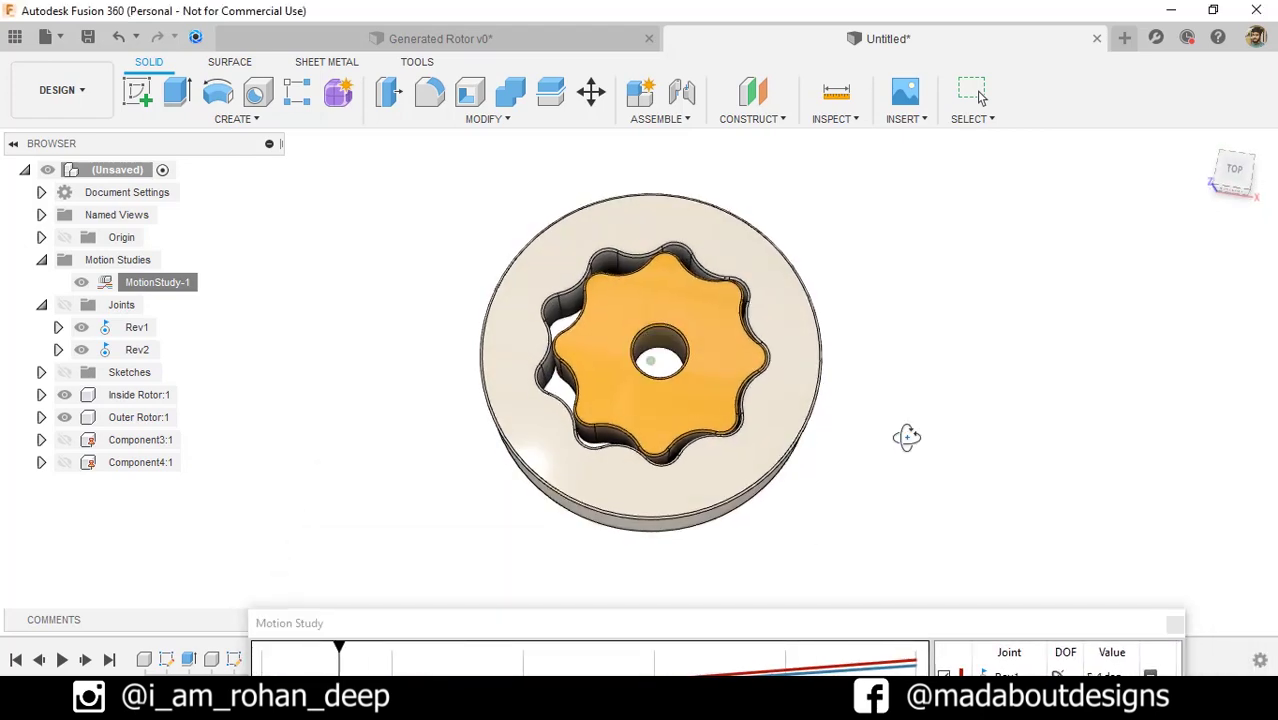
{"action": "left_click_drag", "start_coordinate": [774, 623], "coordinate": [817, 354]}
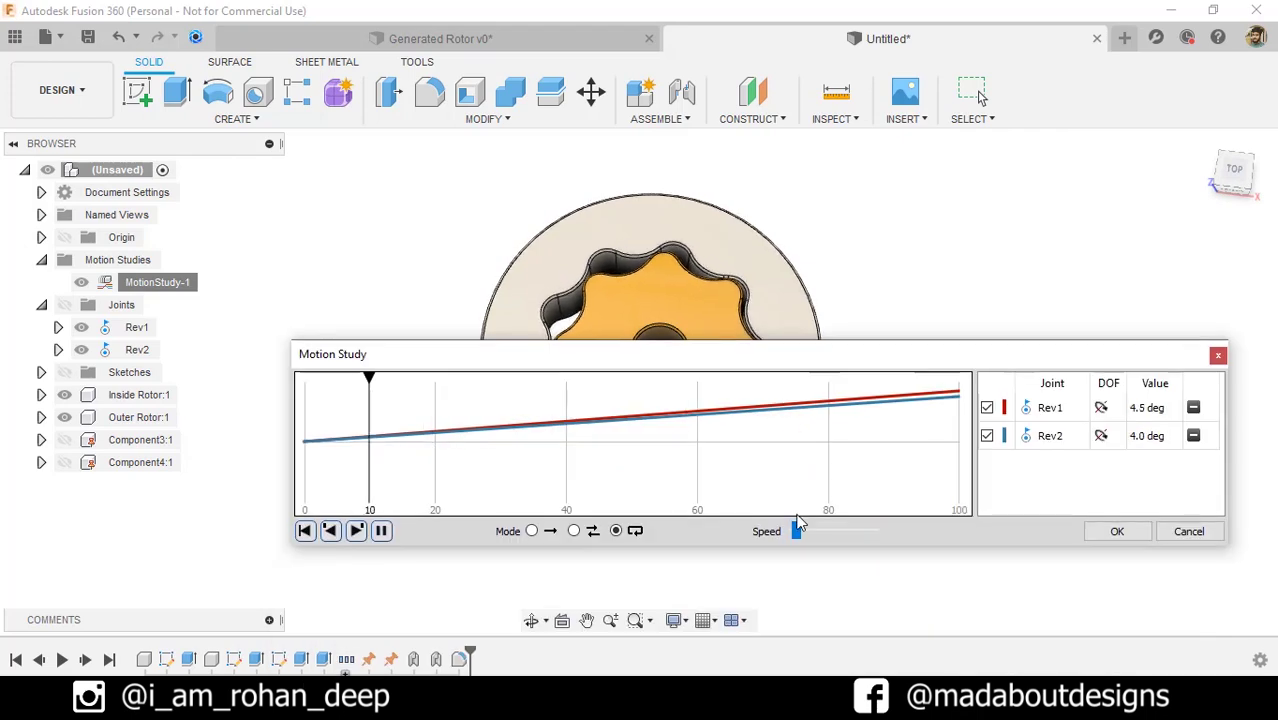
{"action": "left_click_drag", "start_coordinate": [797, 531], "coordinate": [802, 531]}
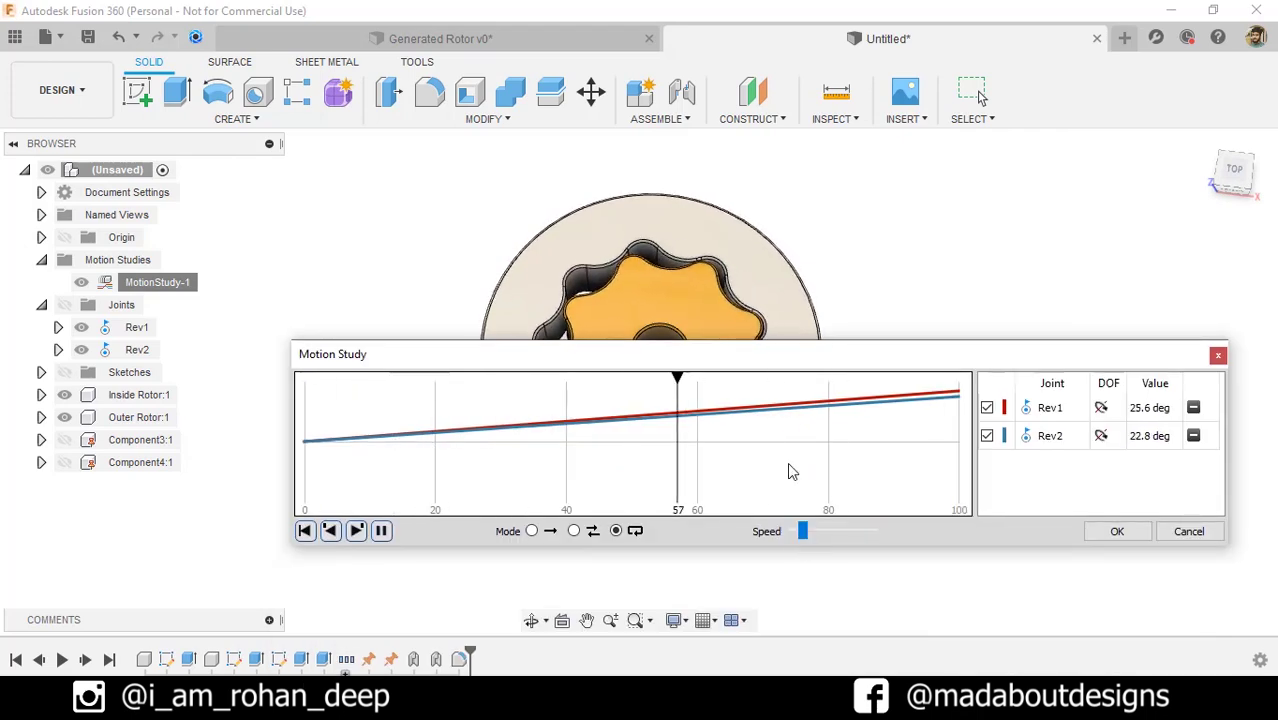
{"action": "left_click_drag", "start_coordinate": [801, 359], "coordinate": [755, 626]}
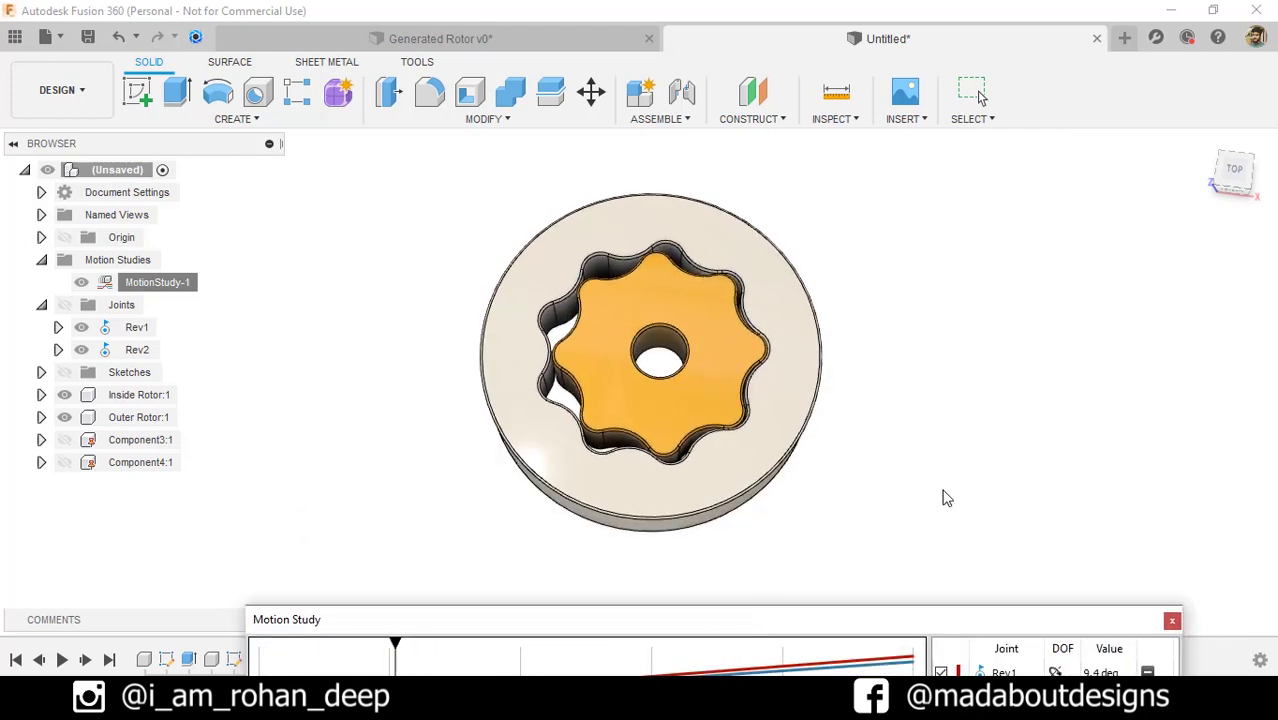
{"action": "mouse_move", "coordinate": [899, 372]}
{"action": "middle_mouse_down", "text": "shift"}
{"action": "mouse_move", "coordinate": [918, 391]}
{"action": "mouse_move", "coordinate": [921, 374]}
{"action": "middle_mouse_up", "text": "shift"}
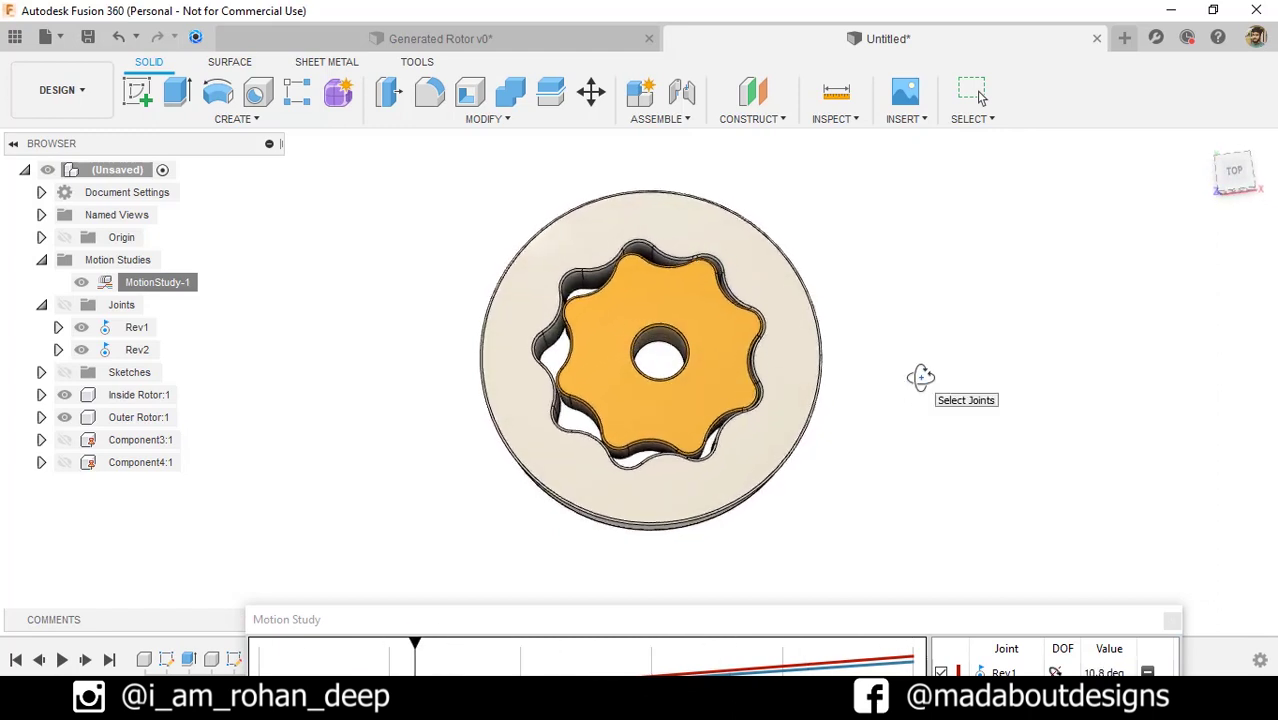
{"action": "mouse_move", "coordinate": [920, 376]}
{"action": "middle_mouse_down", "text": "shift"}
{"action": "mouse_move", "coordinate": [924, 387]}
{"action": "mouse_move", "coordinate": [897, 369]}
{"action": "middle_mouse_up", "text": "shift"}
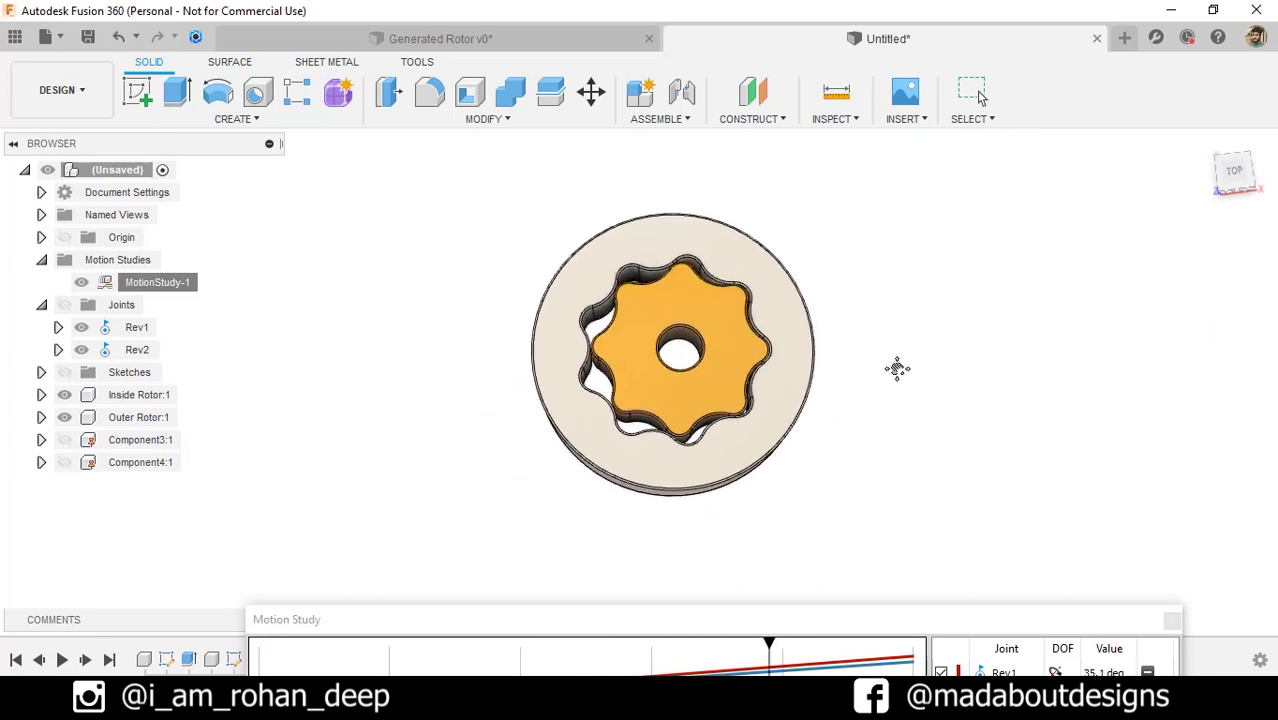
{"action": "scroll", "coordinate": [782, 280], "scroll_direction": "up", "scroll_amount": 2}
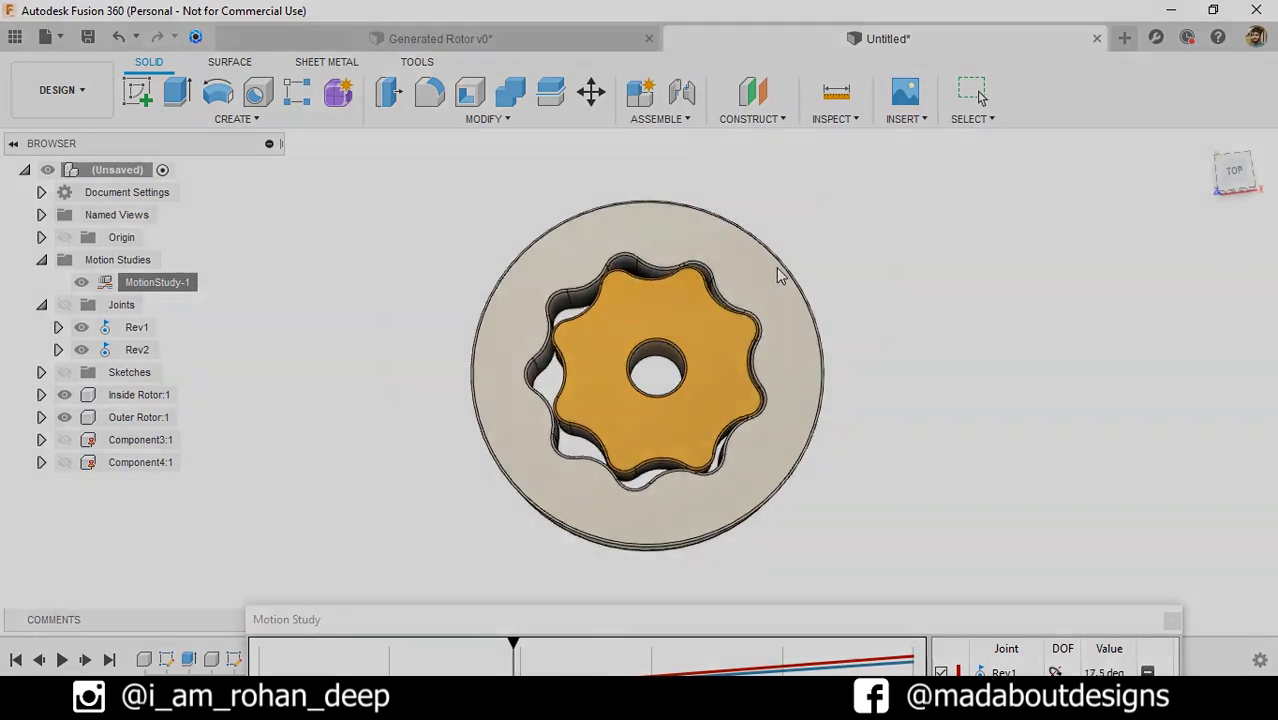